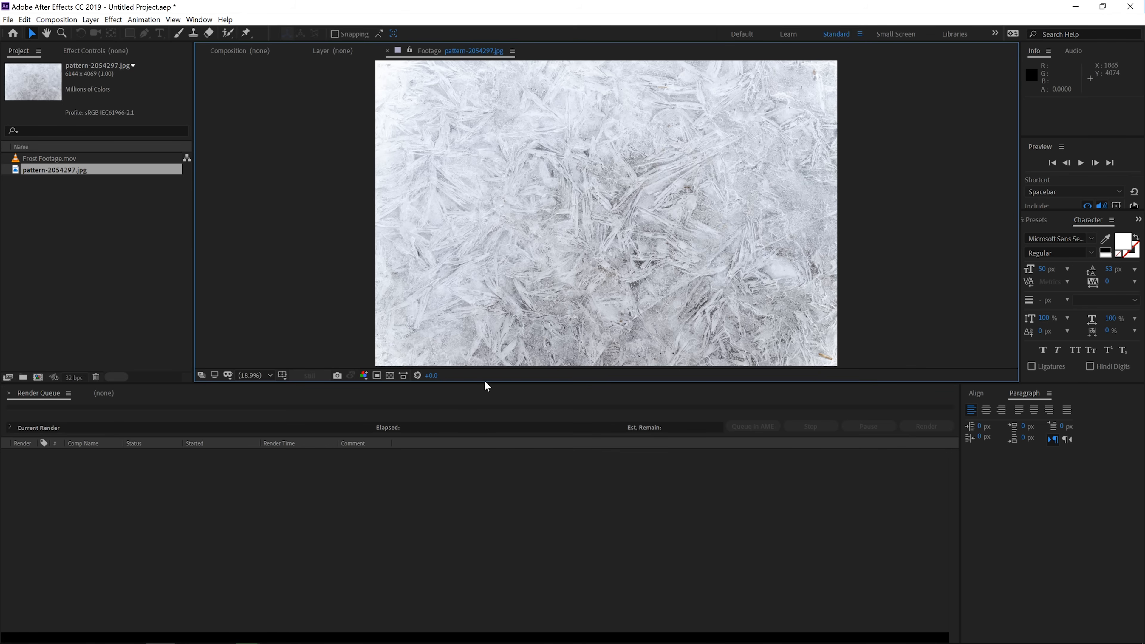
# Step: Create a composition from Frost Footage.mov and move the current time to 0:00:04:00
pyautogui.click(101, 289)
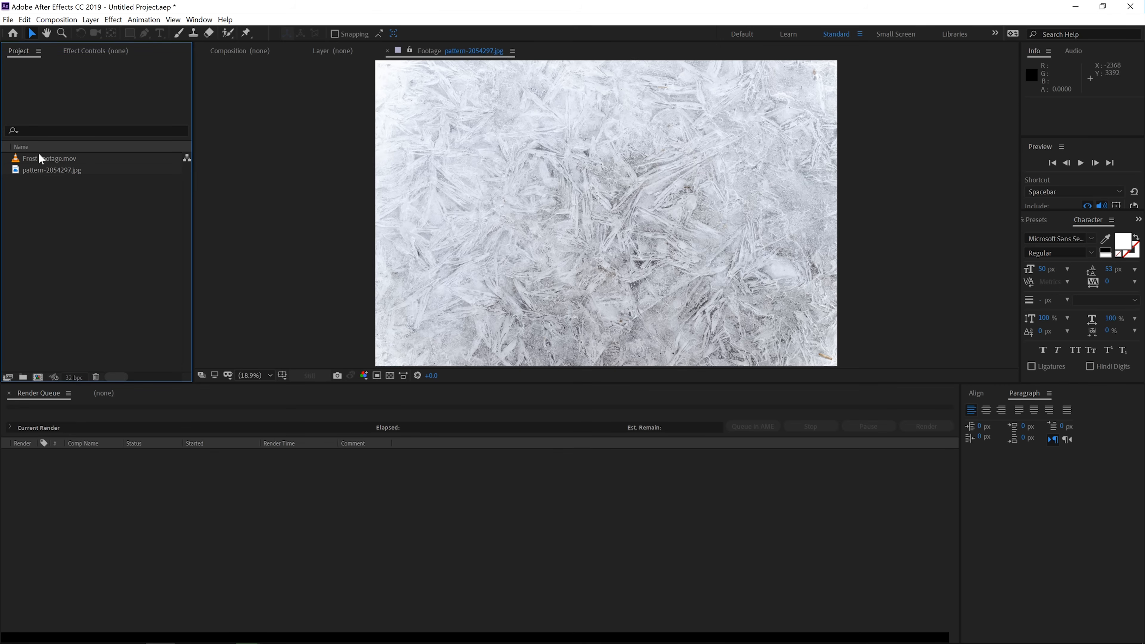
pyautogui.moveTo(34, 157); pyautogui.dragTo(36, 377)
pyautogui.click(546, 415)
pyautogui.moveTo(546, 416); pyautogui.dragTo(654, 420)
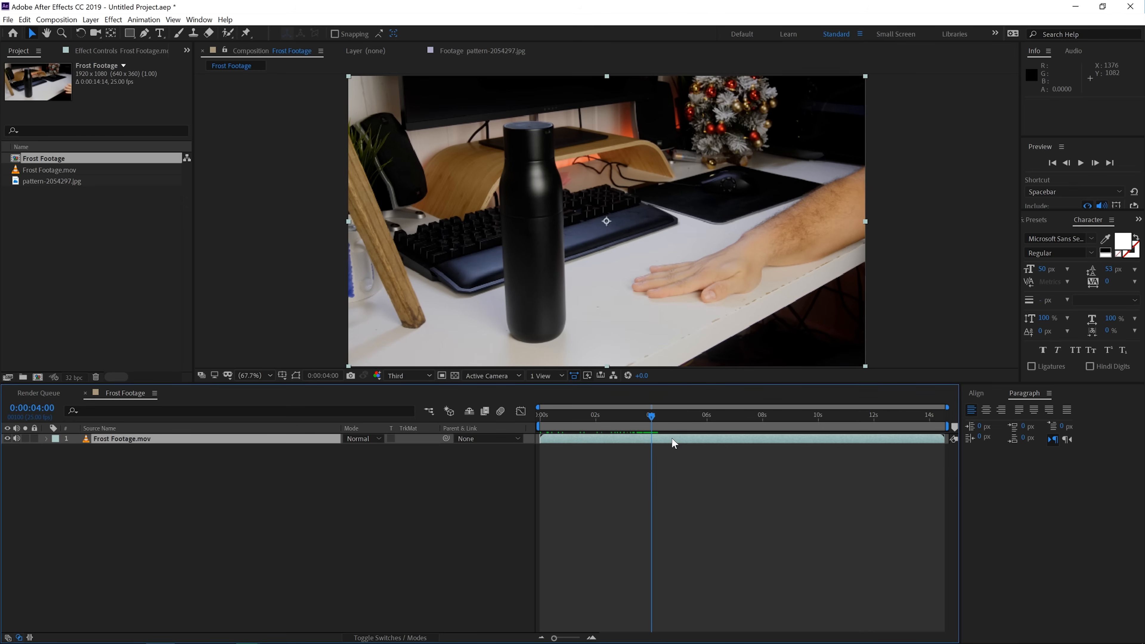
# Step: Duplicate the footage layer as Roto Hand and trim the copy's start to 0:00:04:00
pyautogui.click(25, 19)
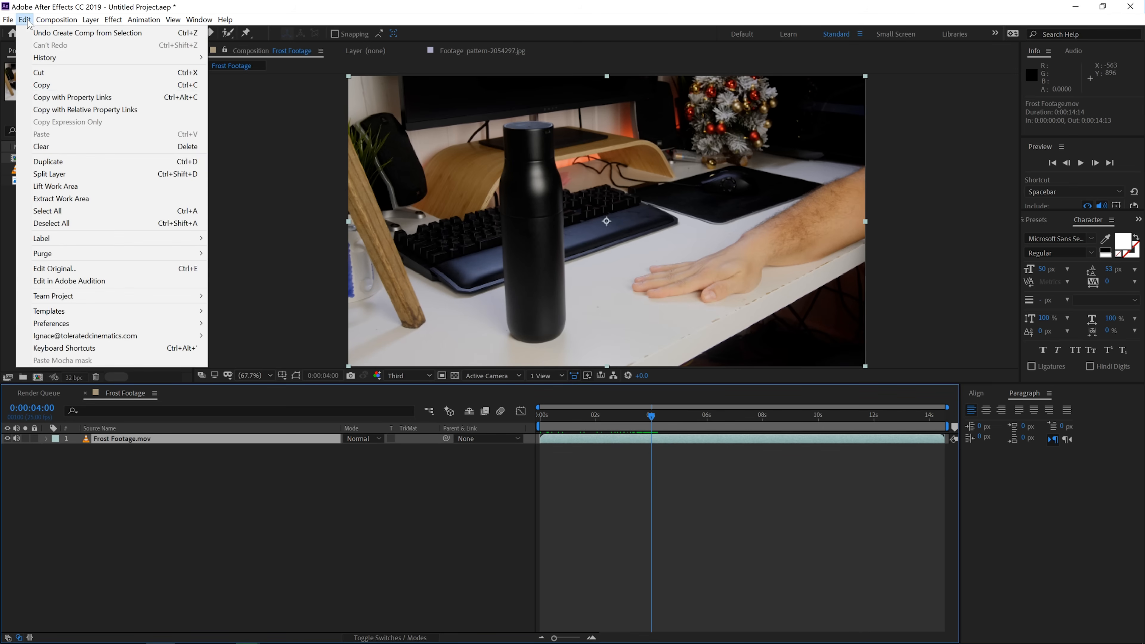
pyautogui.click(48, 161)
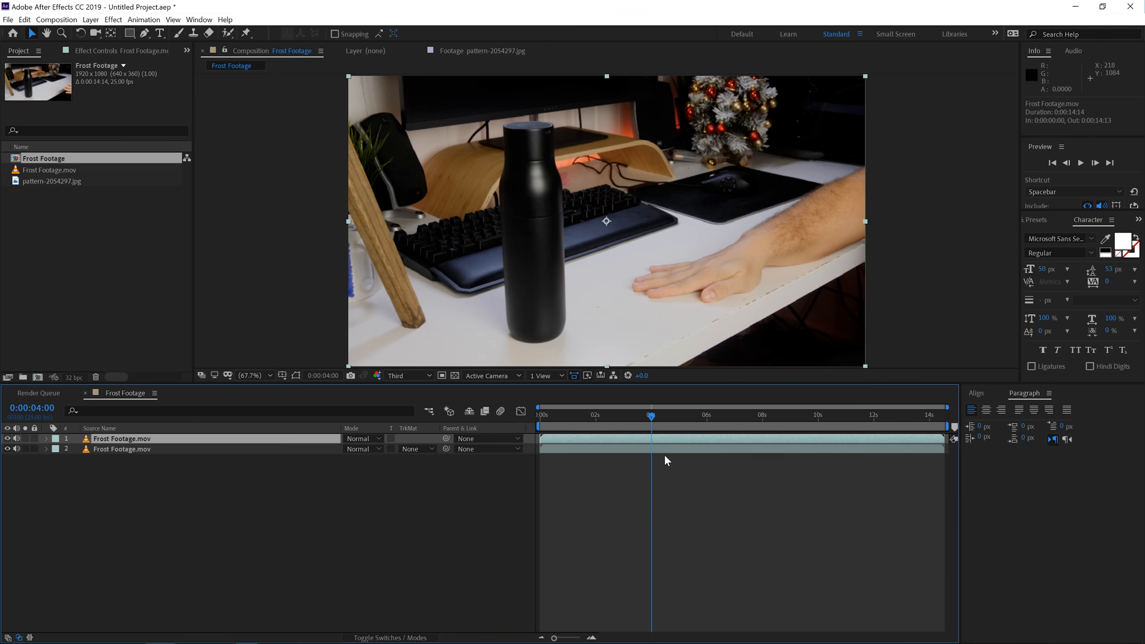
pyautogui.moveTo(541, 436); pyautogui.dragTo(646, 442)
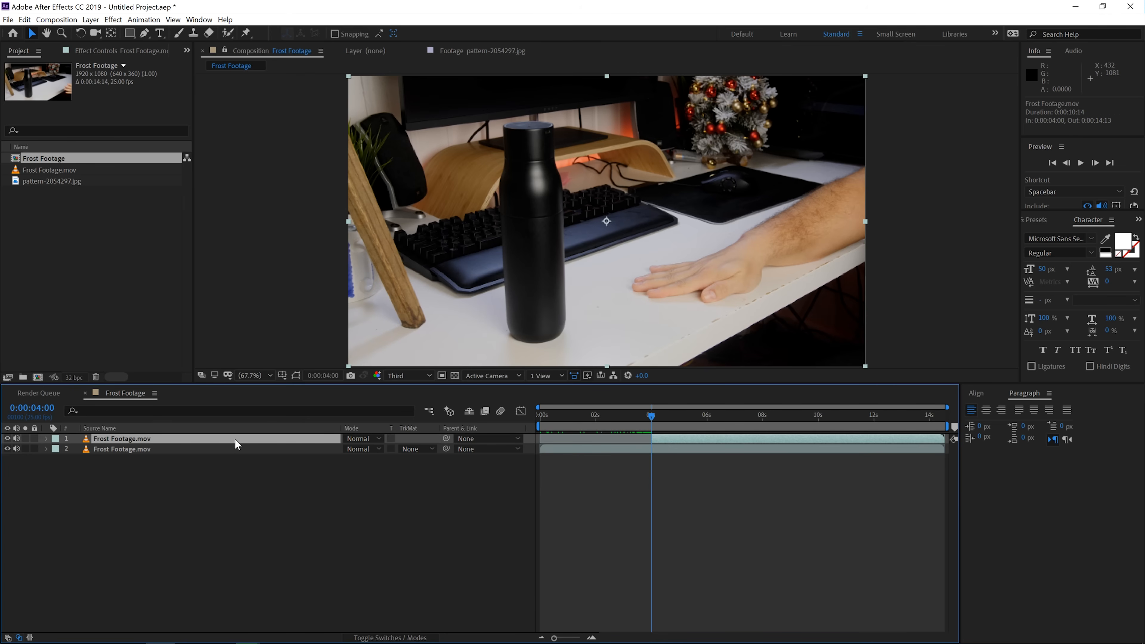
pyautogui.press('Return')
pyautogui.write('Roto Hand')
pyautogui.press('Return')
# Step: Draw a closed Pen tool mask around the hand and forearm on the Roto Hand layer
pyautogui.click(145, 34)
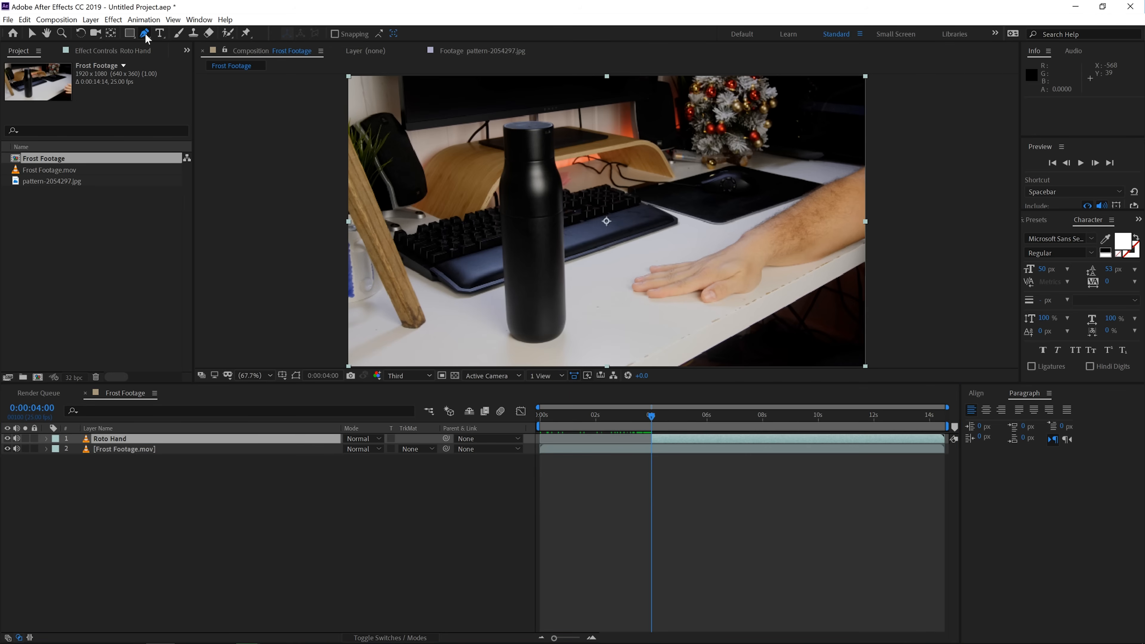
pyautogui.scroll(2, 869, 291)
pyautogui.moveTo(710, 223); pyautogui.dragTo(493, 207)
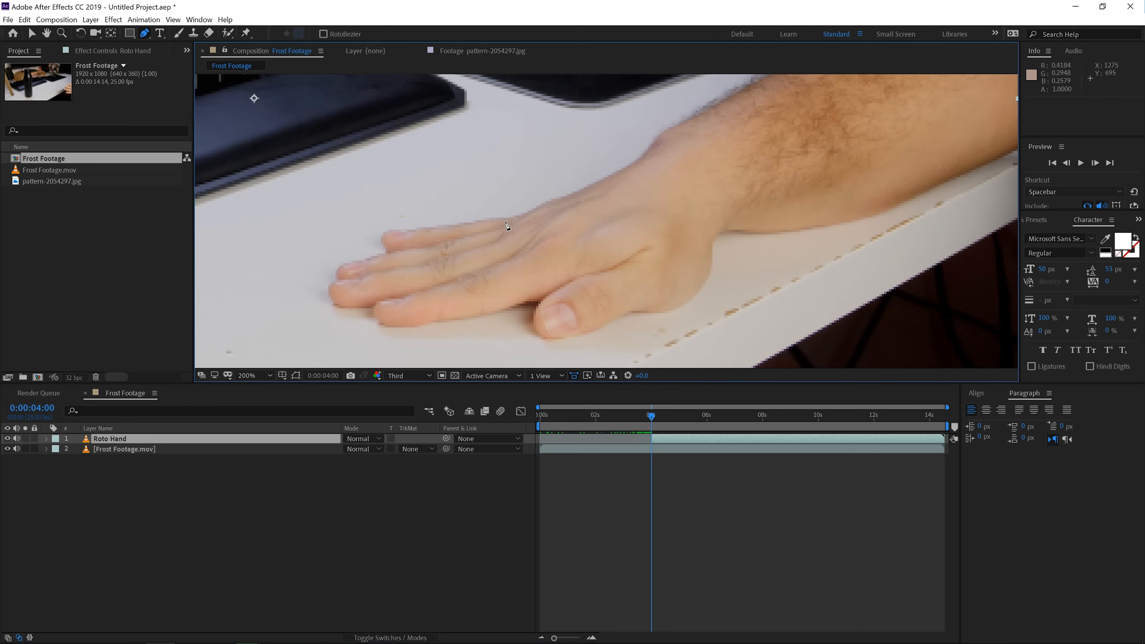
pyautogui.scroll(1, 518, 218)
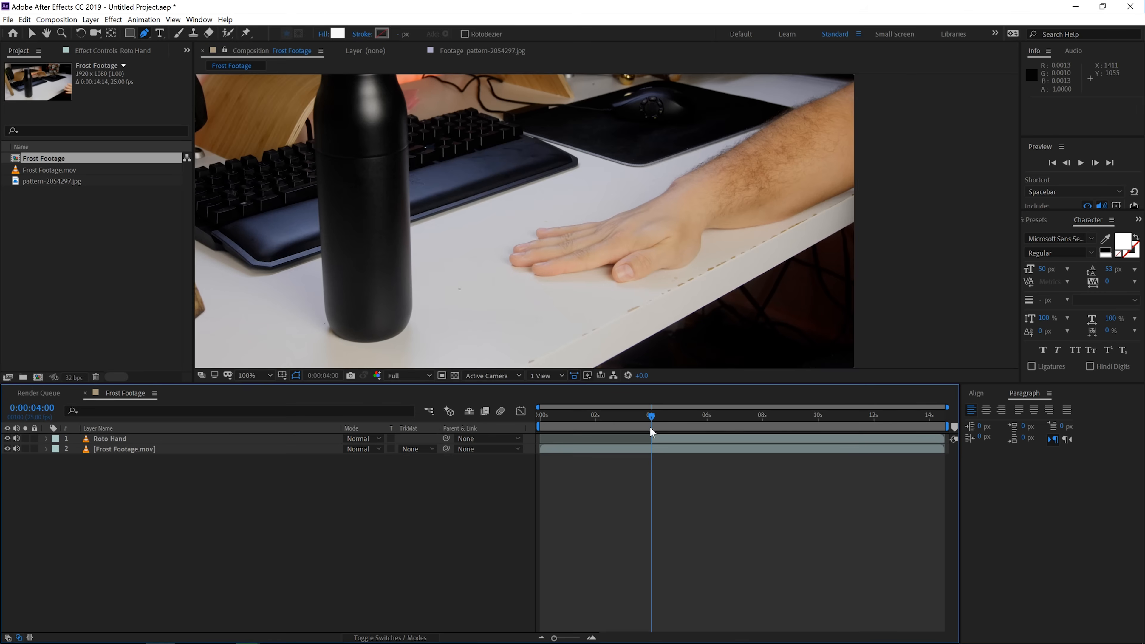
pyautogui.click(661, 439)
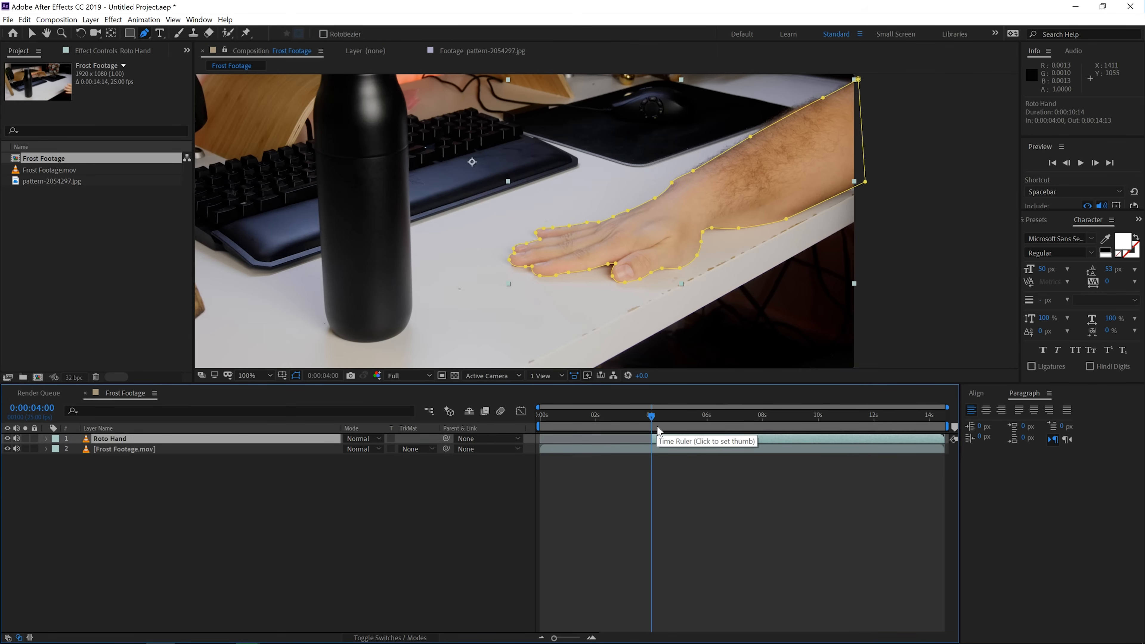
pyautogui.click(512, 475)
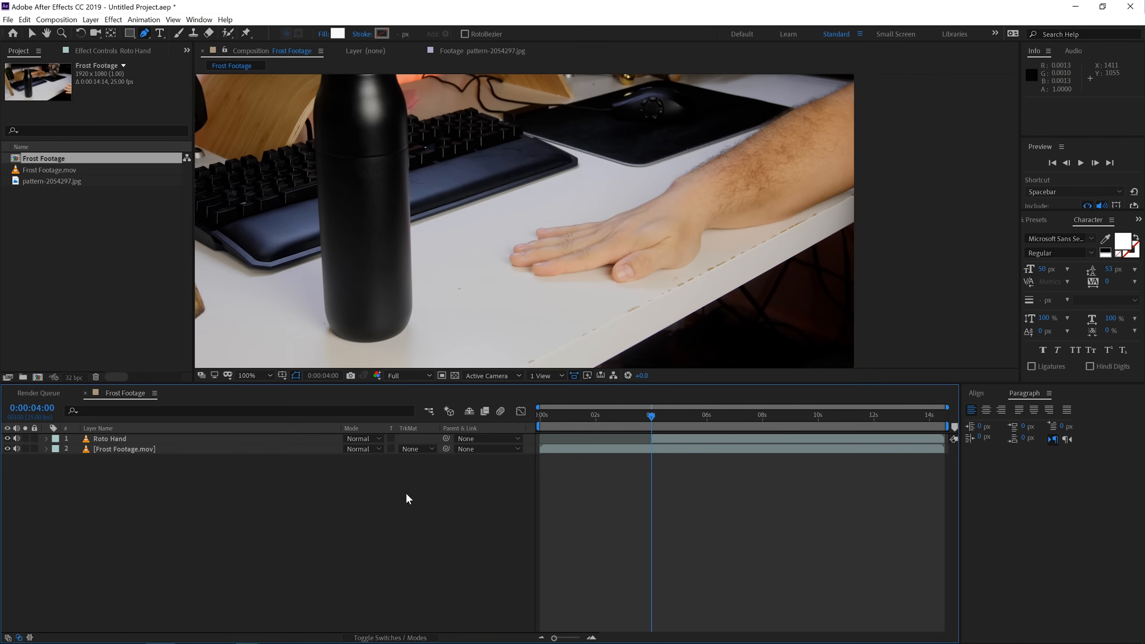
pyautogui.click(26, 438)
pyautogui.click(26, 438)
# Step: Duplicate the Frost Footage.mov layer again and rename the copy Roto Bottle
pyautogui.click(131, 449)
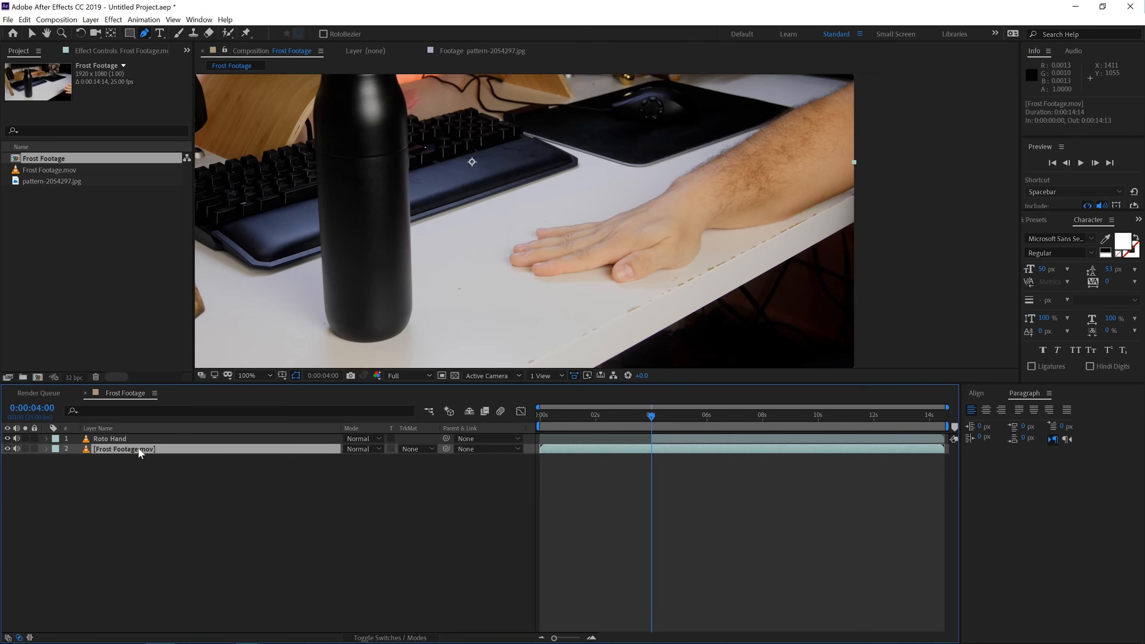
pyautogui.click(24, 19)
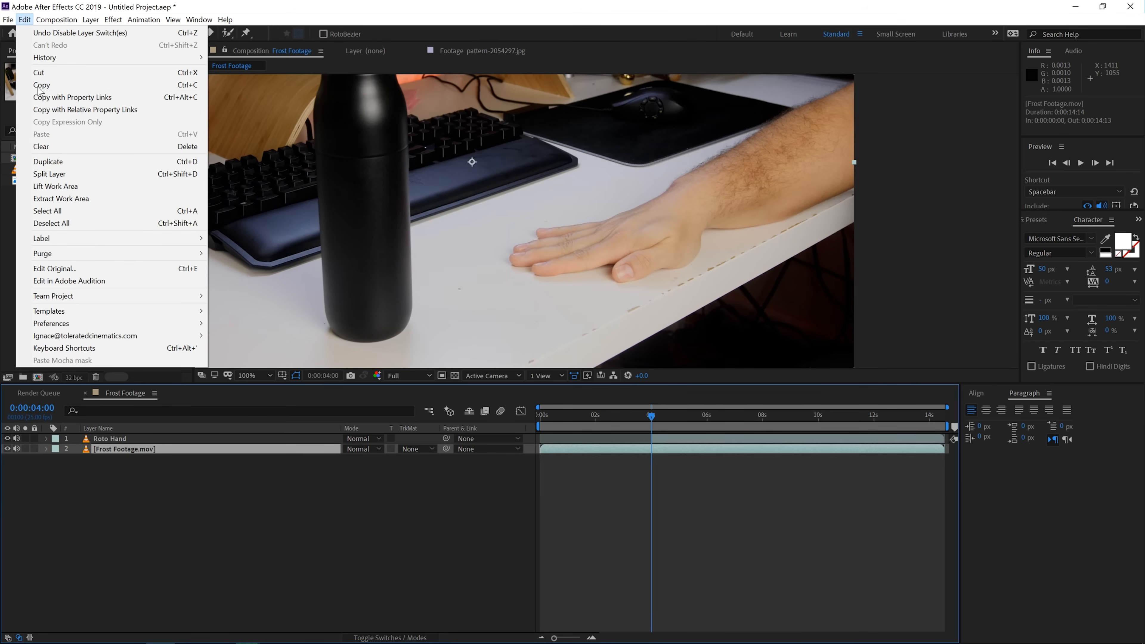
pyautogui.click(47, 162)
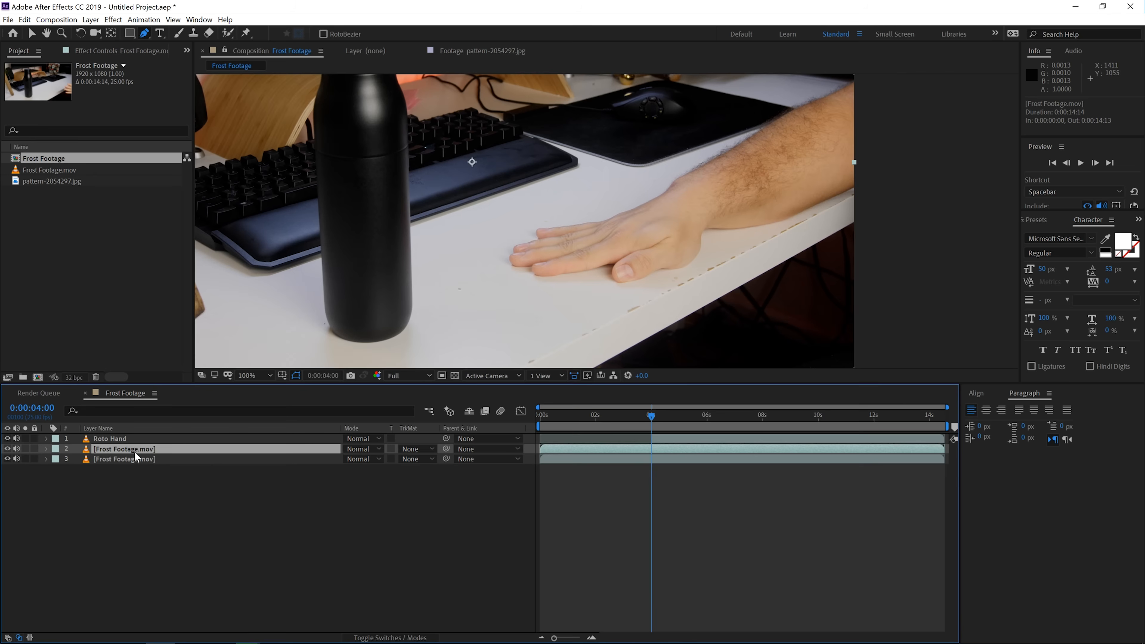
pyautogui.press('Return')
pyautogui.write('Roto Bot')
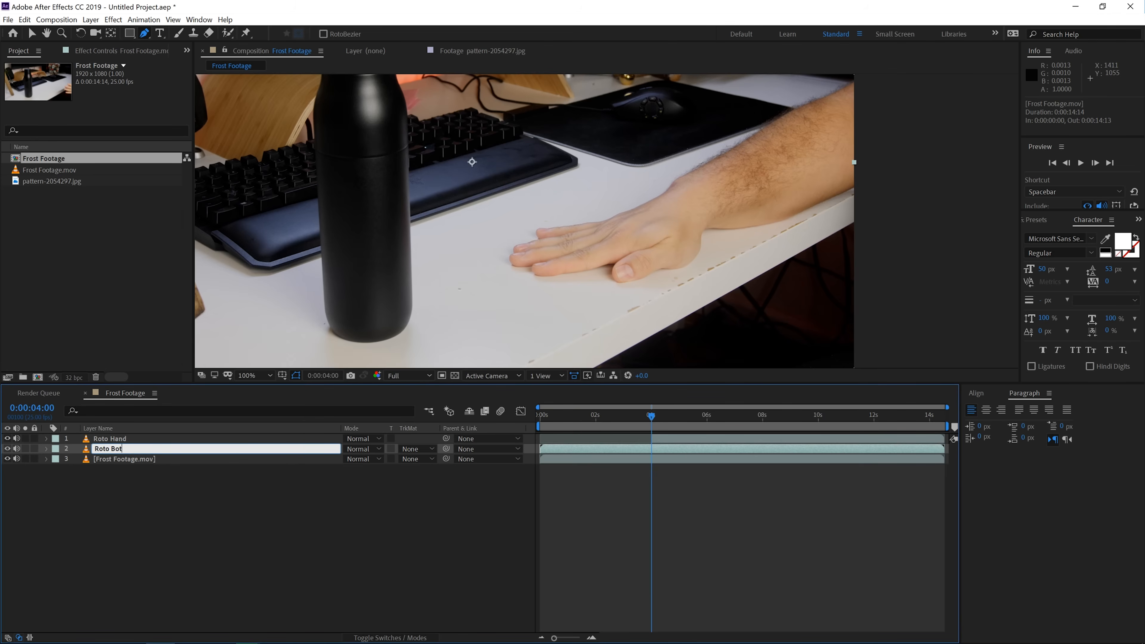
pyautogui.write('tle')
pyautogui.press('Return')
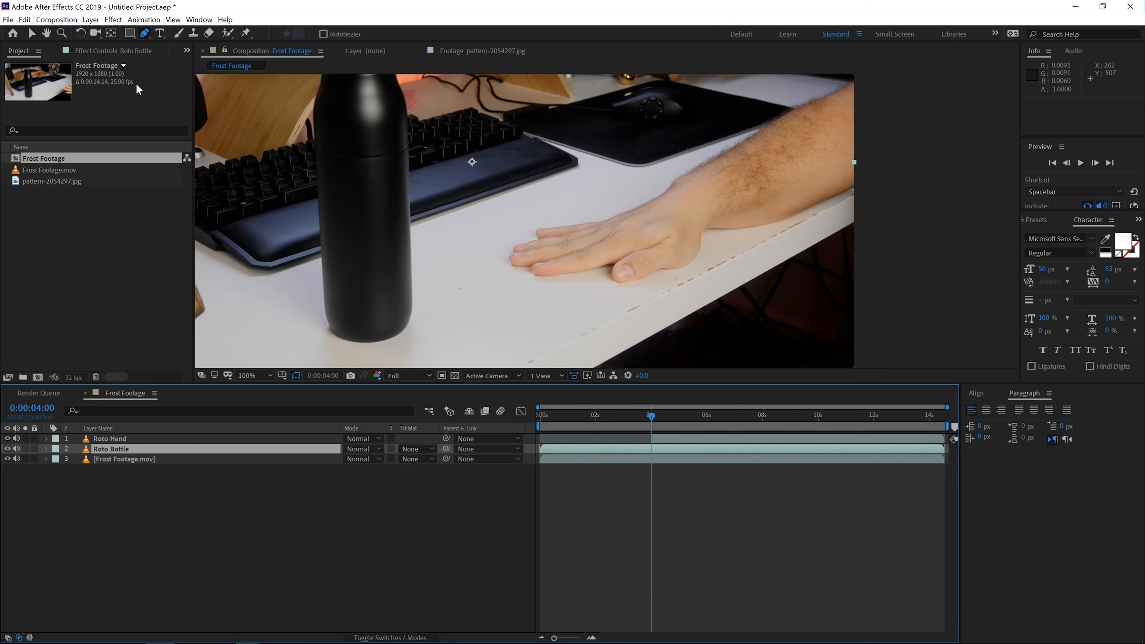
# Step: Draw a mask around the black bottle on the Roto Bottle layer and trim the layer's start to 0:00:04:00
pyautogui.scroll(2, 341, 305)
pyautogui.moveTo(340, 305); pyautogui.dragTo(576, 90)
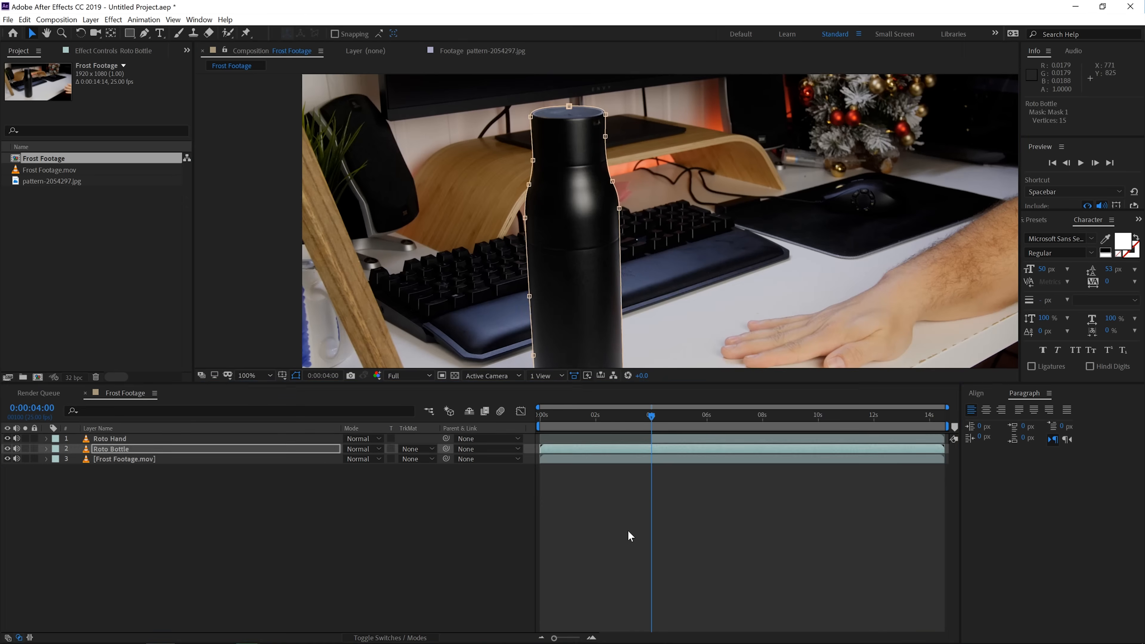
pyautogui.click(626, 537)
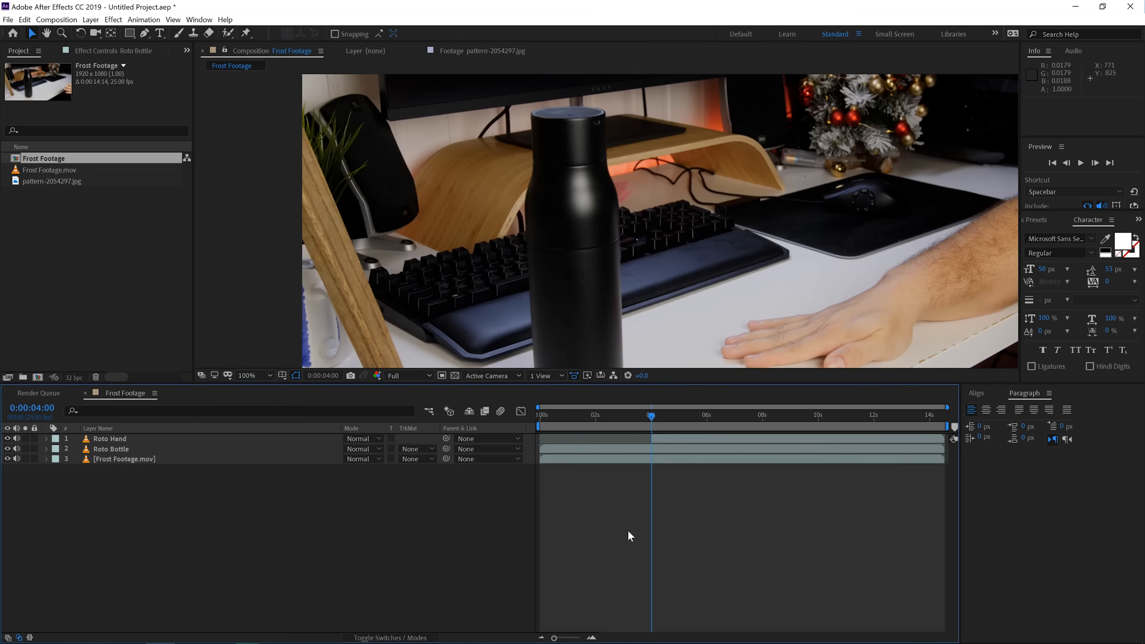
pyautogui.moveTo(539, 446); pyautogui.dragTo(651, 462)
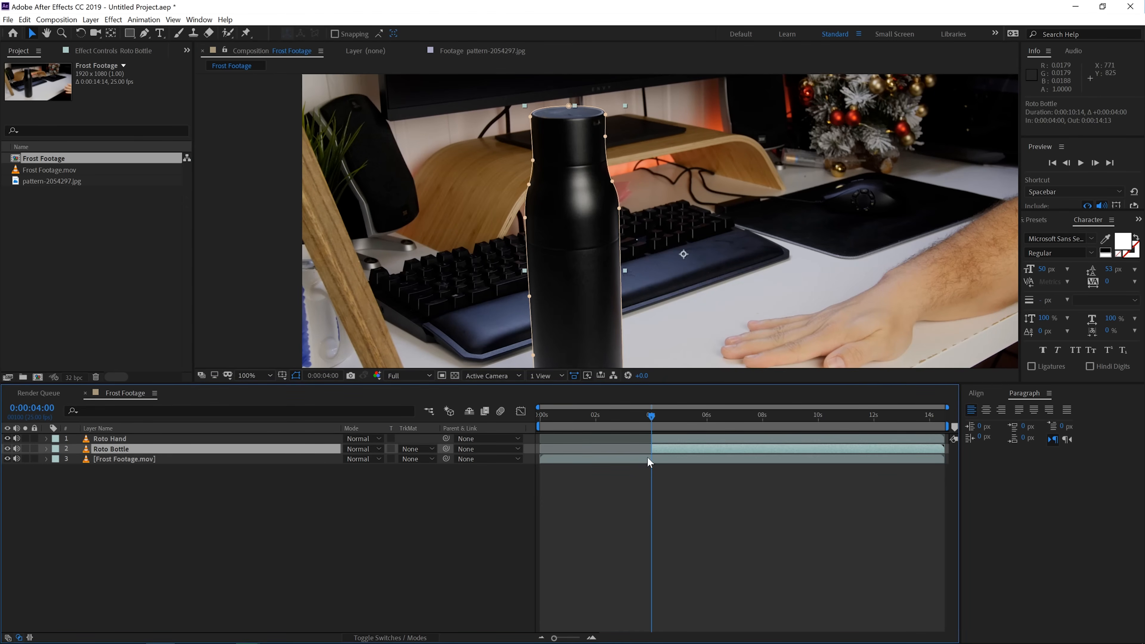
pyautogui.click(653, 485)
# Step: Mute the audio of all three layers and solo the Roto Hand and Roto Bottle layers
pyautogui.click(17, 439)
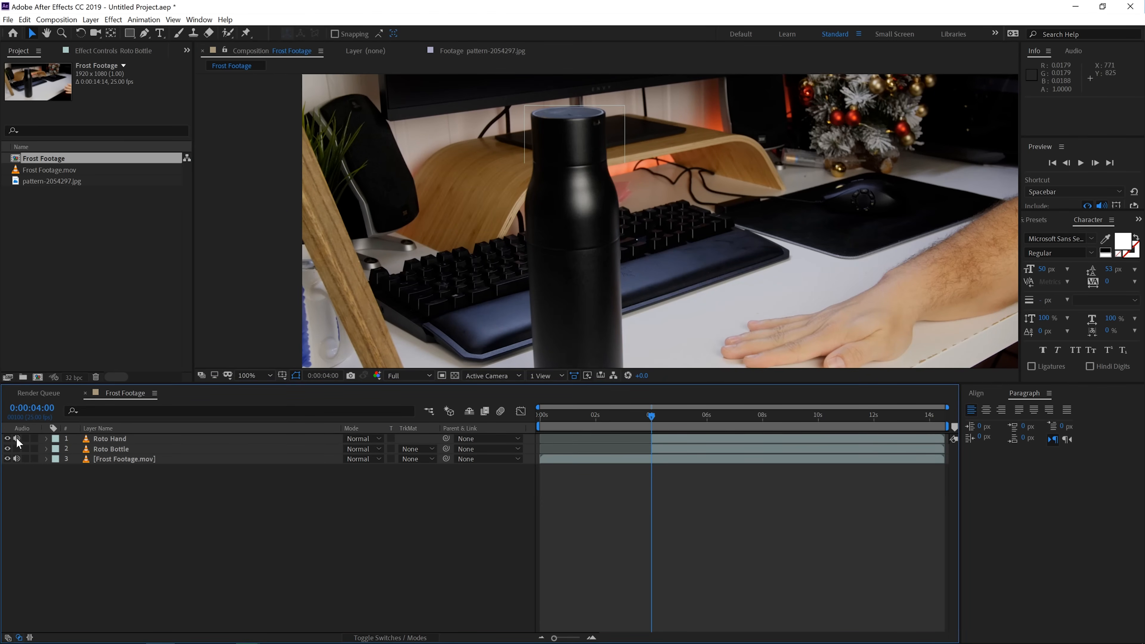
pyautogui.click(17, 448)
pyautogui.click(17, 459)
pyautogui.click(25, 438)
pyautogui.click(25, 449)
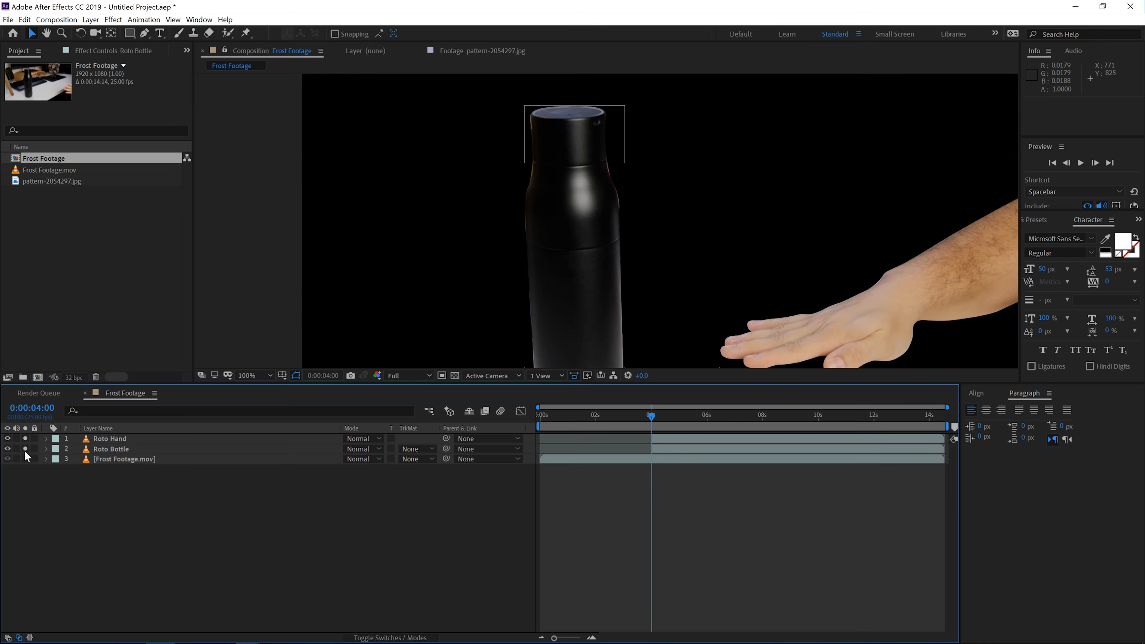
pyautogui.scroll(-2, 519, 321)
# Step: Set the mask feather of the Roto Hand and Roto Bottle layers to 5 pixels
pyautogui.click(682, 439)
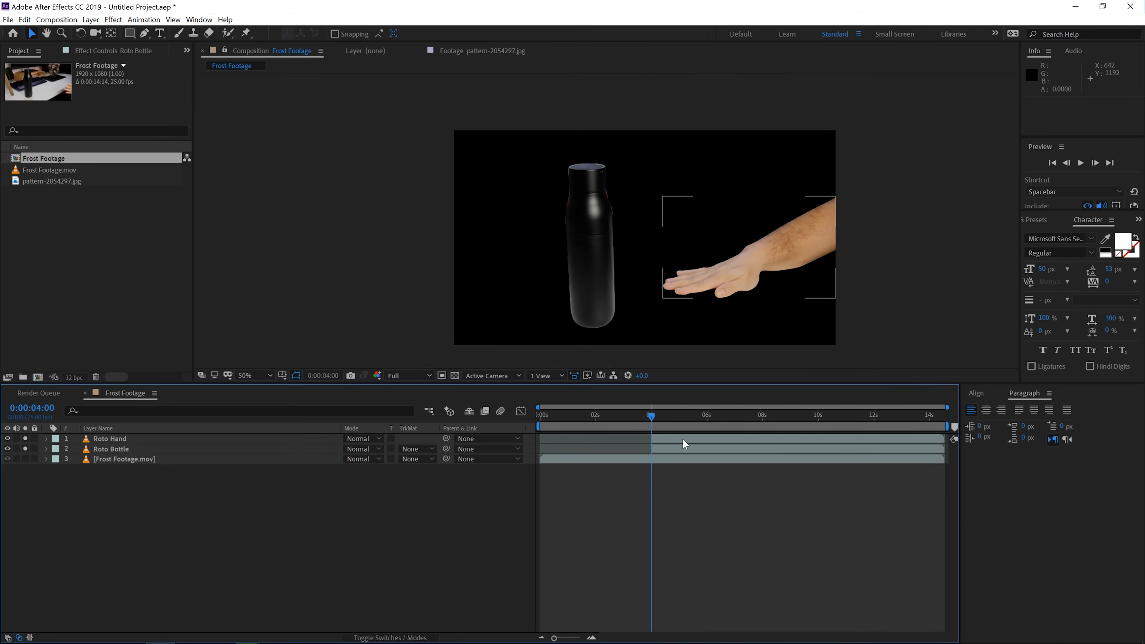
pyautogui.press('f')
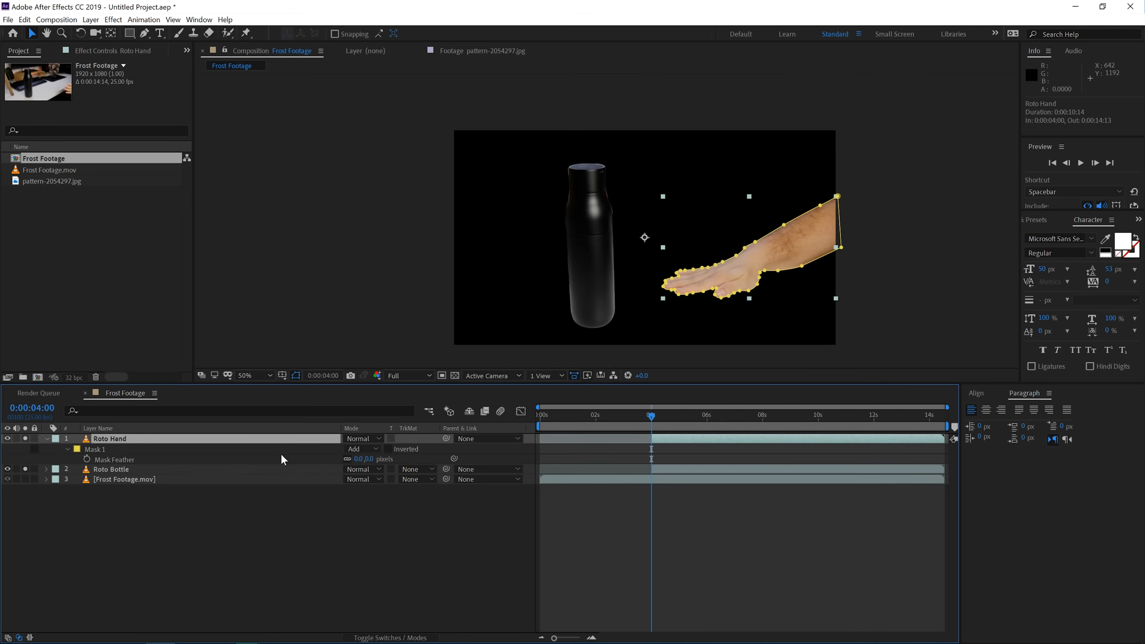
pyautogui.click(215, 460)
pyautogui.click(194, 468)
pyautogui.press('f')
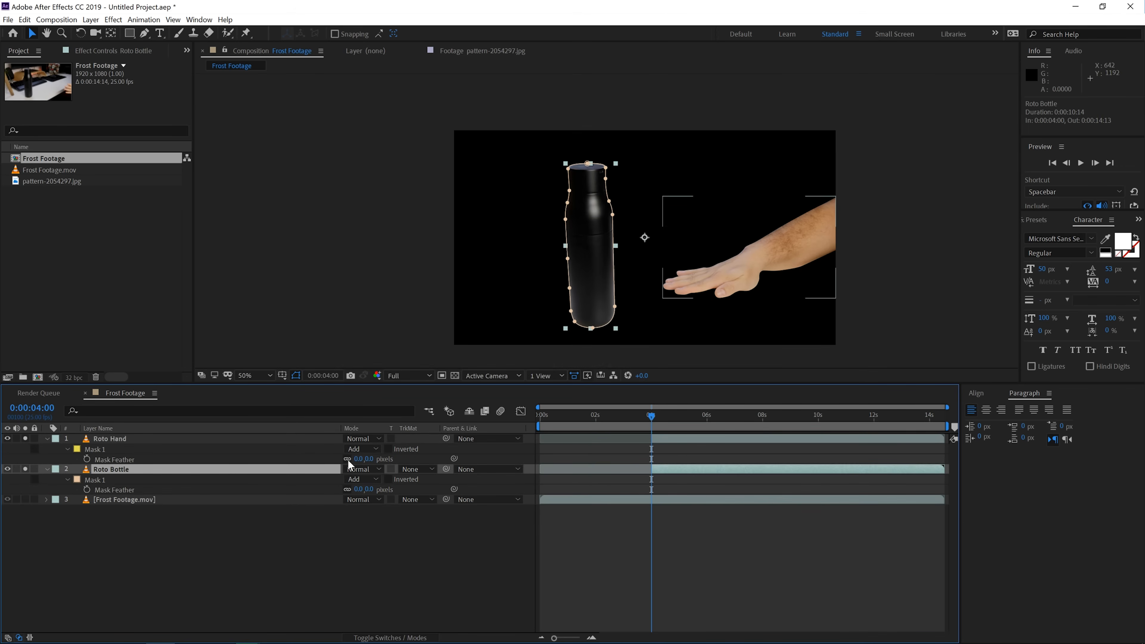
pyautogui.click(369, 459)
pyautogui.write('5')
pyautogui.press('Return')
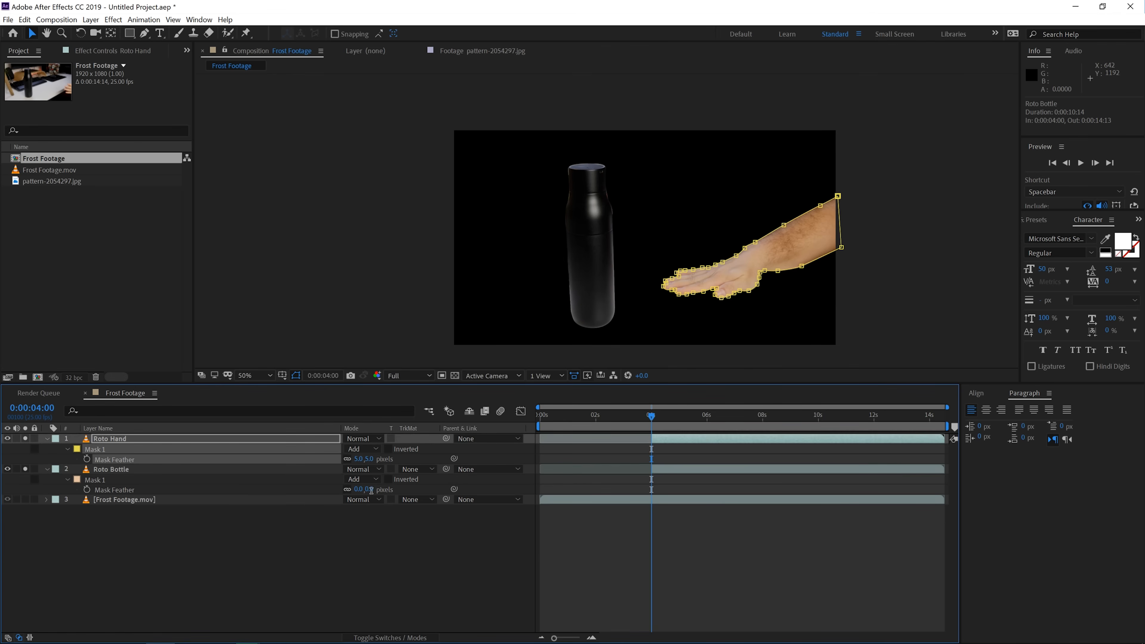
pyautogui.click(359, 489)
pyautogui.write('5')
pyautogui.press('Return')
# Step: Set the mask expansion to -3 pixels on Roto Hand and -4 pixels on Roto Bottle
pyautogui.click(68, 449)
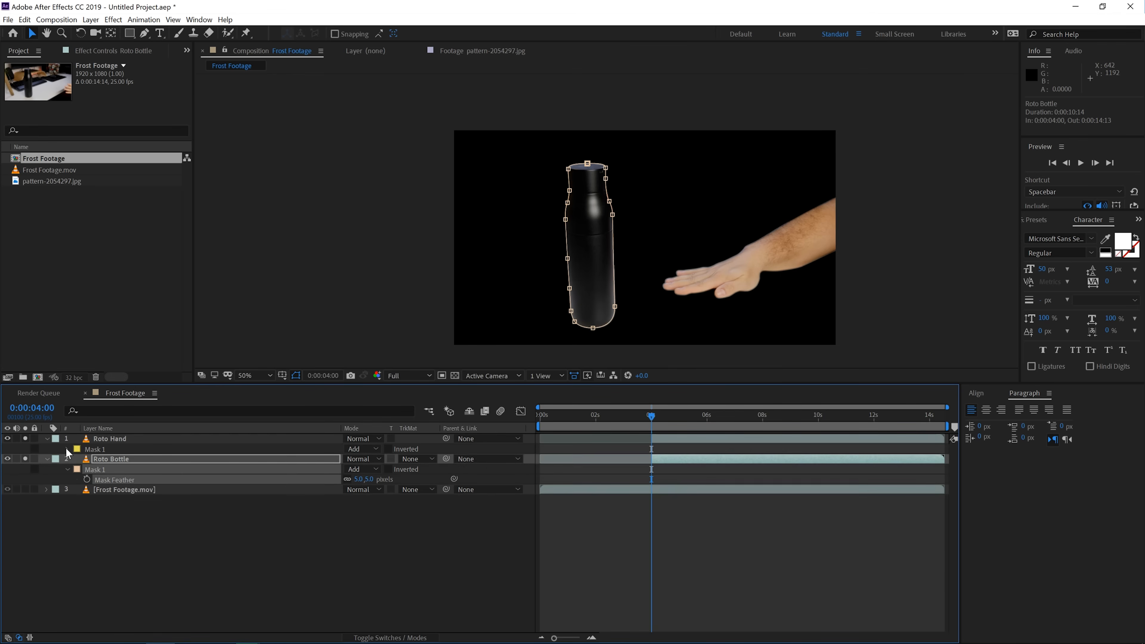
pyautogui.click(68, 509)
pyautogui.click(67, 510)
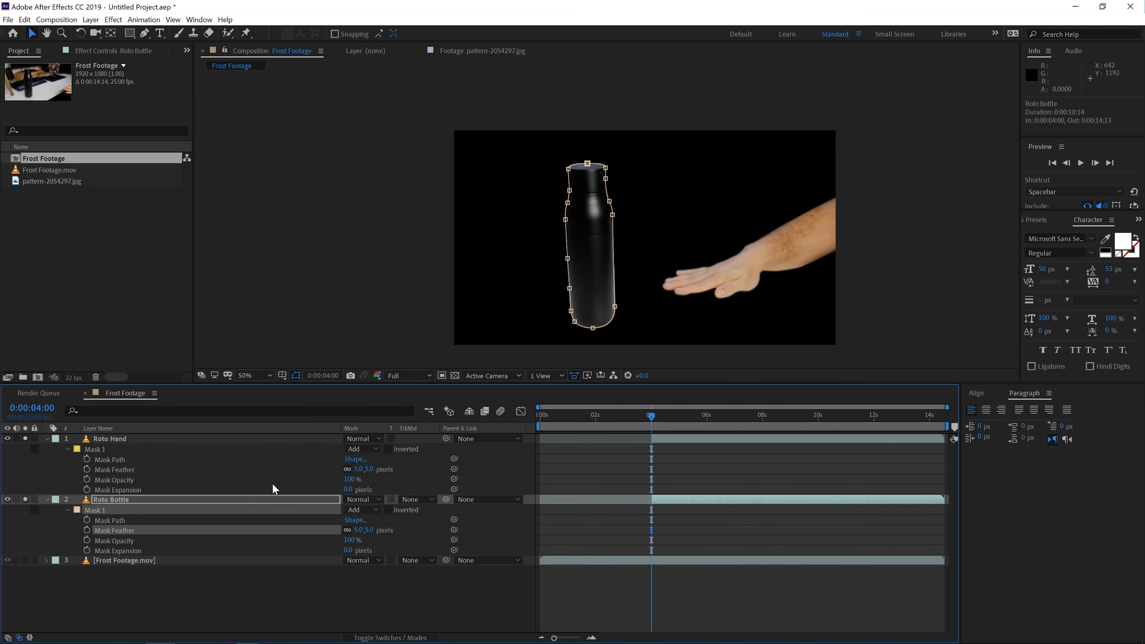
pyautogui.click(348, 489)
pyautogui.write('-3')
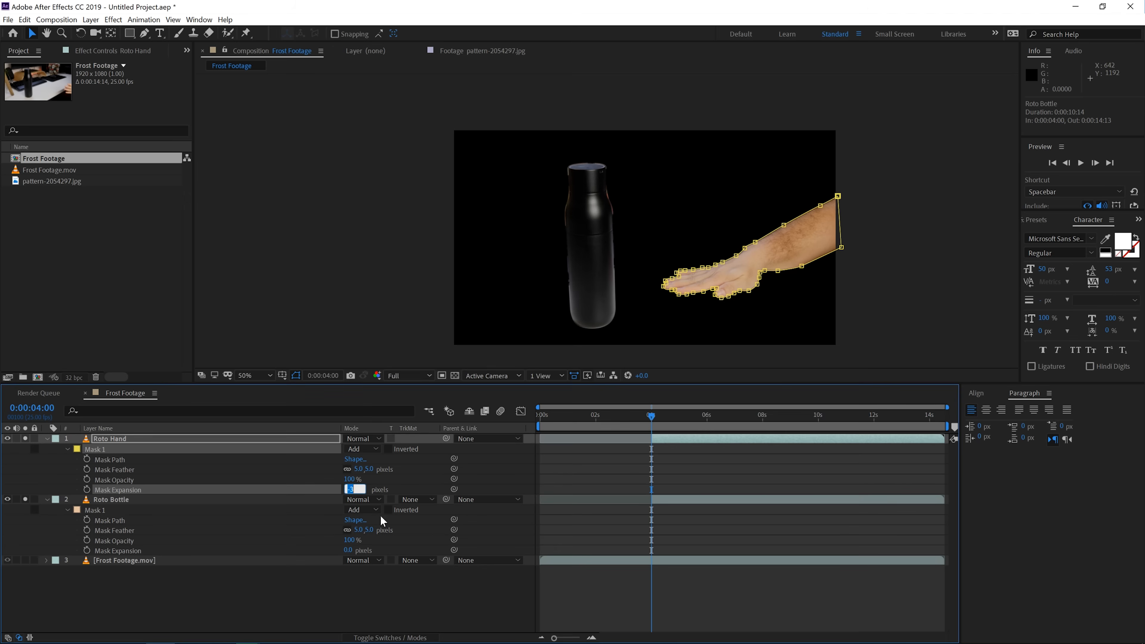
pyautogui.click(350, 549)
pyautogui.write('-4')
pyautogui.press('Return')
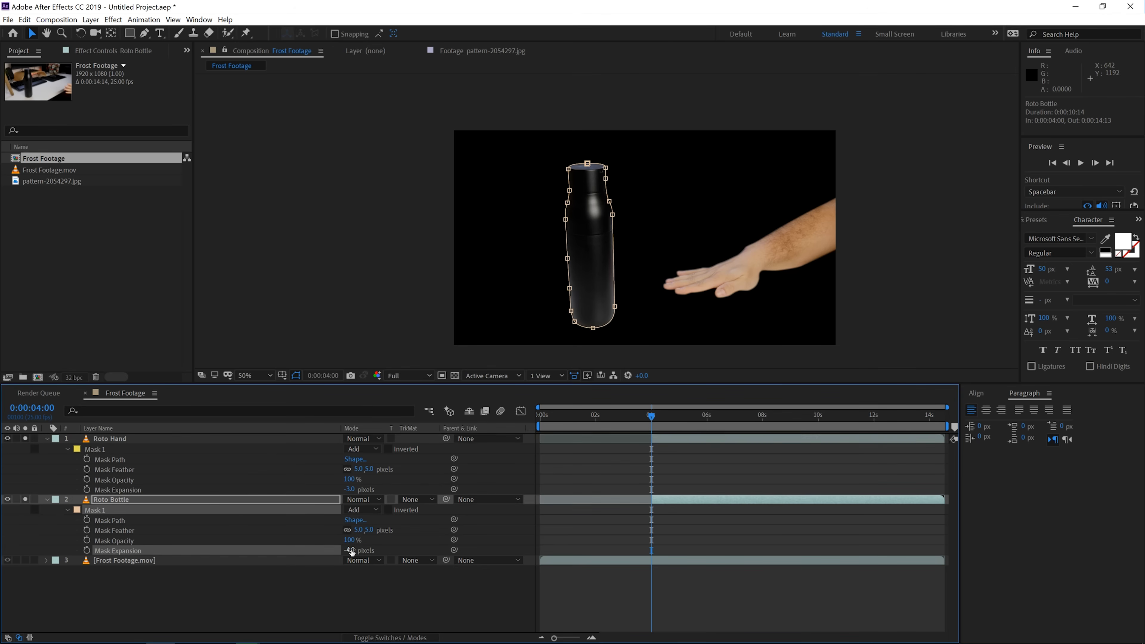
pyautogui.click(387, 597)
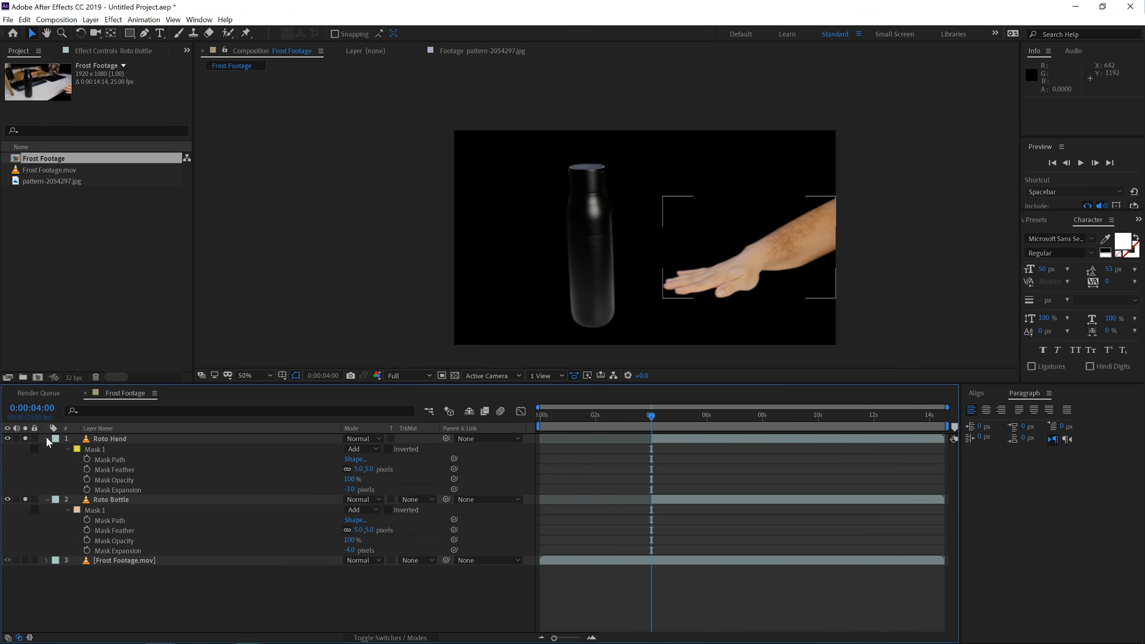
# Step: Set the mask feather of both the Roto Hand and Roto Bottle masks to 2 pixels
pyautogui.press('.')
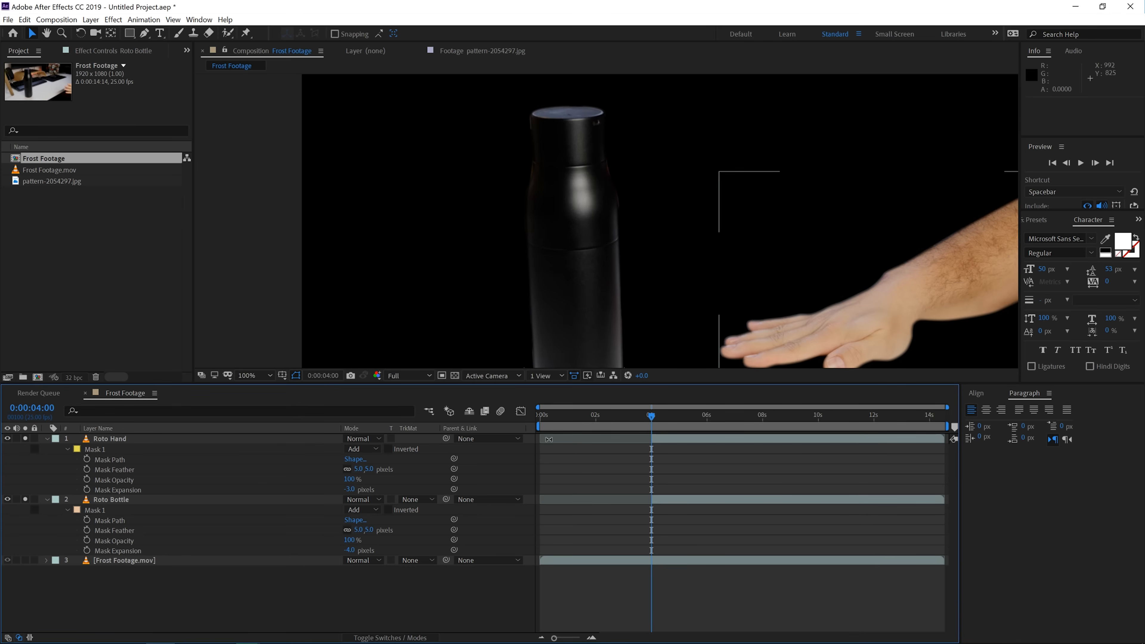
pyautogui.click(373, 472)
pyautogui.write('2')
pyautogui.press('Return')
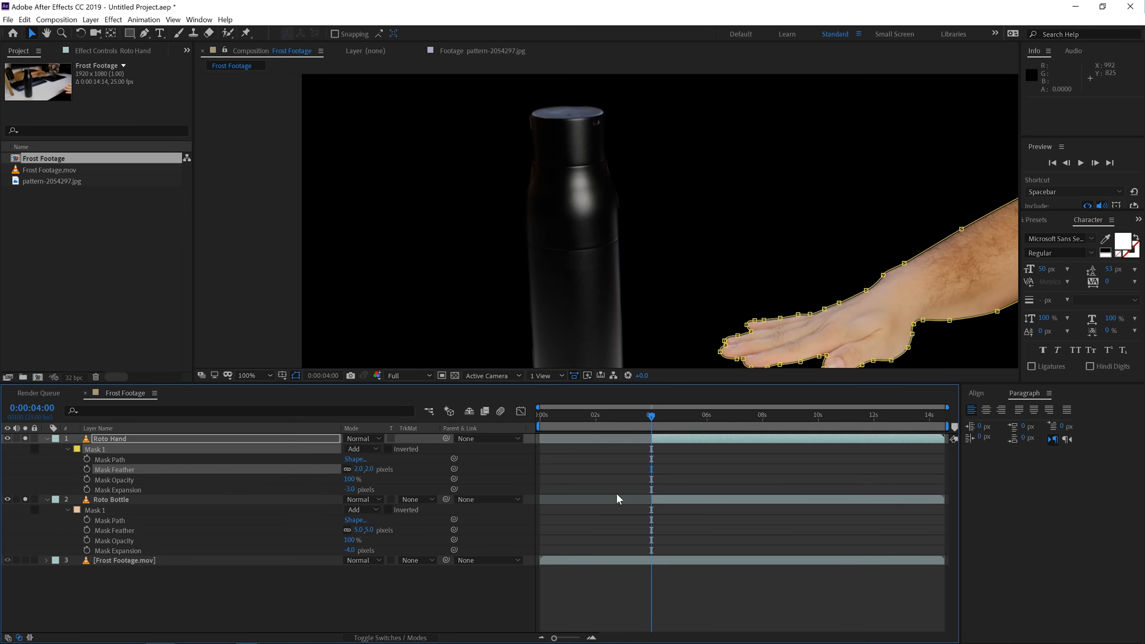
pyautogui.click(423, 515)
pyautogui.click(369, 530)
pyautogui.write('2')
pyautogui.press('Return')
pyautogui.click(555, 611)
# Step: Collapse the properties of the Roto Hand and Roto Bottle layers and turn off solo on both
pyautogui.click(254, 375)
pyautogui.click(255, 591)
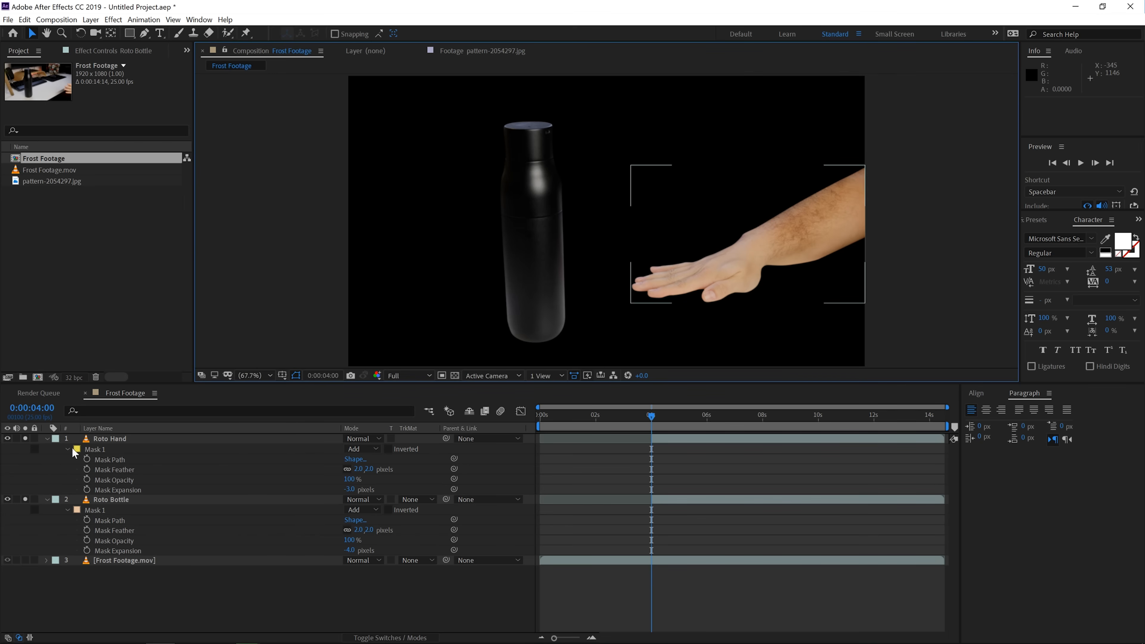
pyautogui.click(47, 438)
pyautogui.click(47, 449)
pyautogui.click(25, 438)
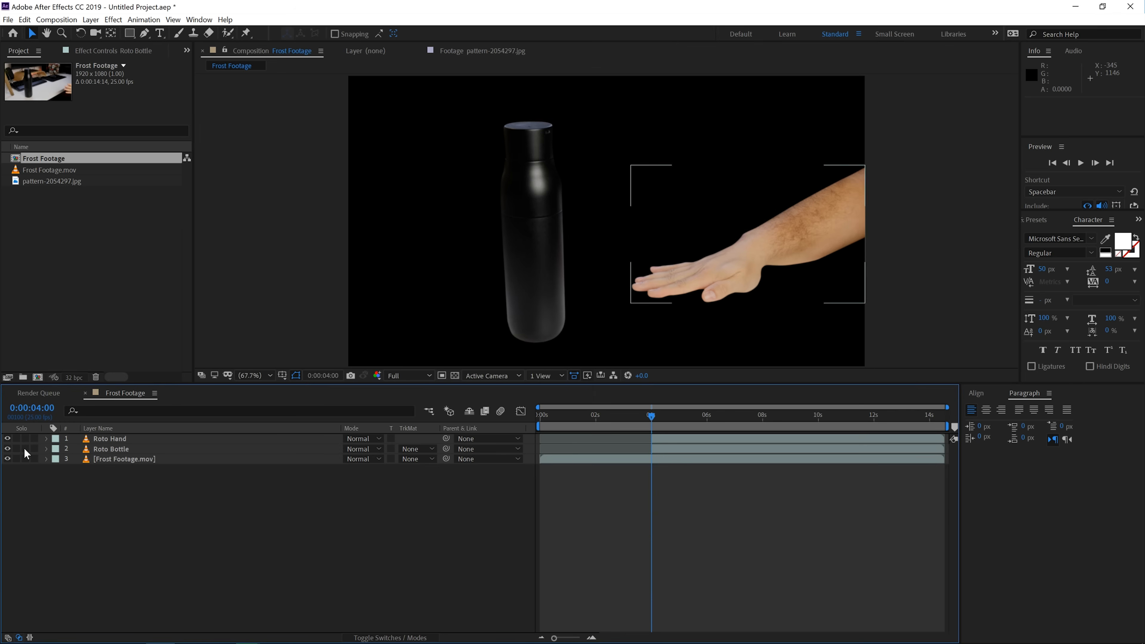
pyautogui.click(24, 449)
pyautogui.press('h')
pyautogui.moveTo(640, 240); pyautogui.dragTo(522, 239)
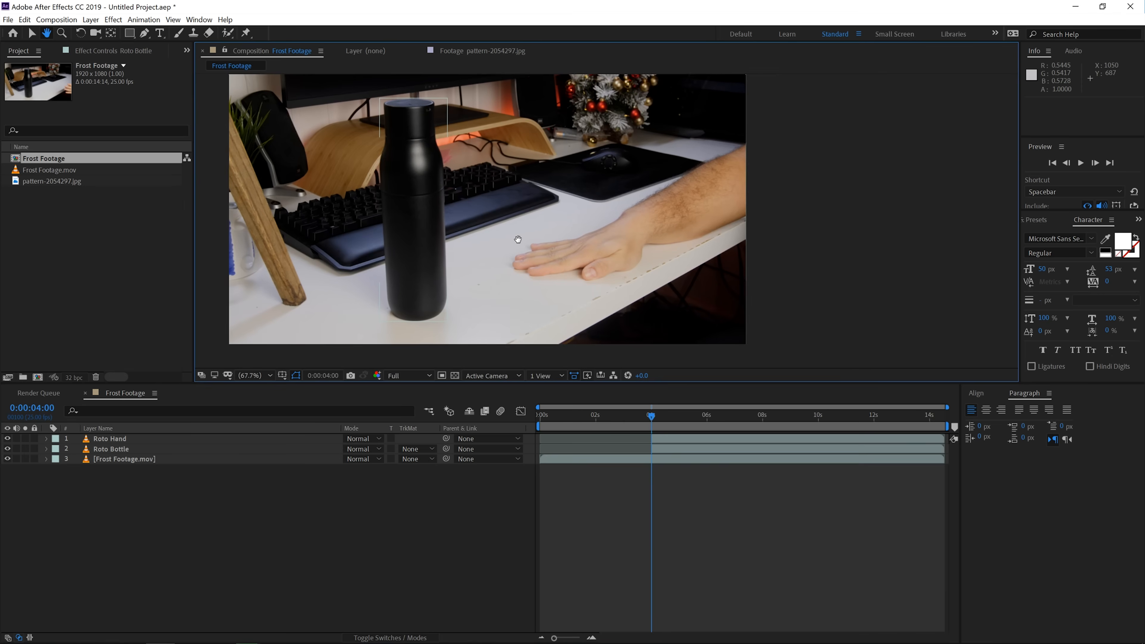
pyautogui.press('v')
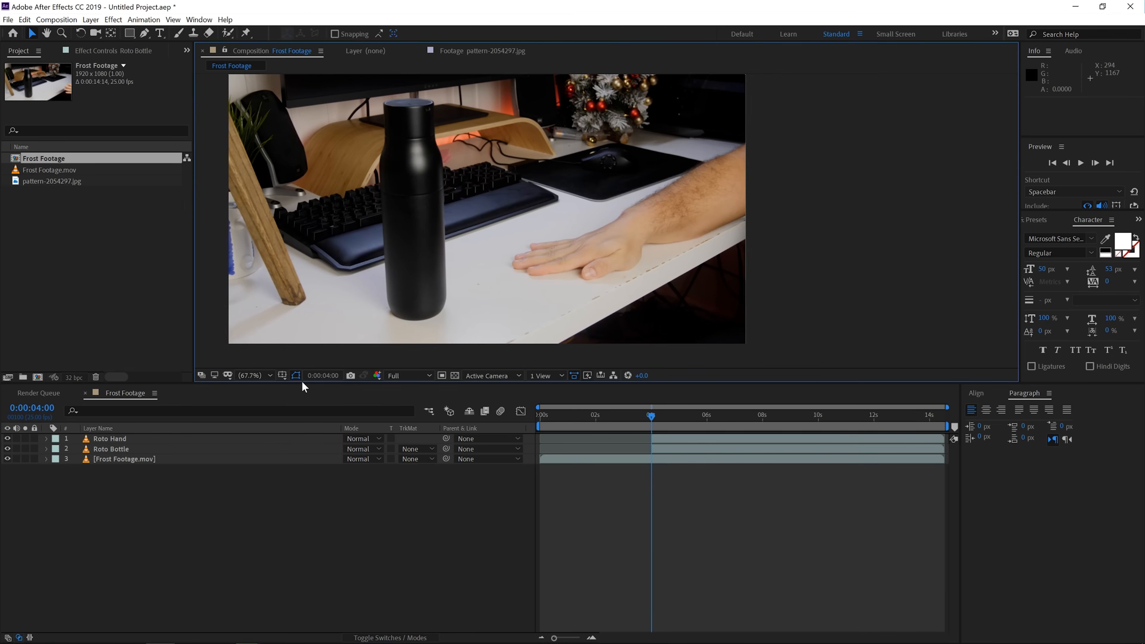
# Step: Enlarge the composition view and create a black comp-size solid named Frost Alpha
pyautogui.moveTo(301, 382); pyautogui.dragTo(302, 499)
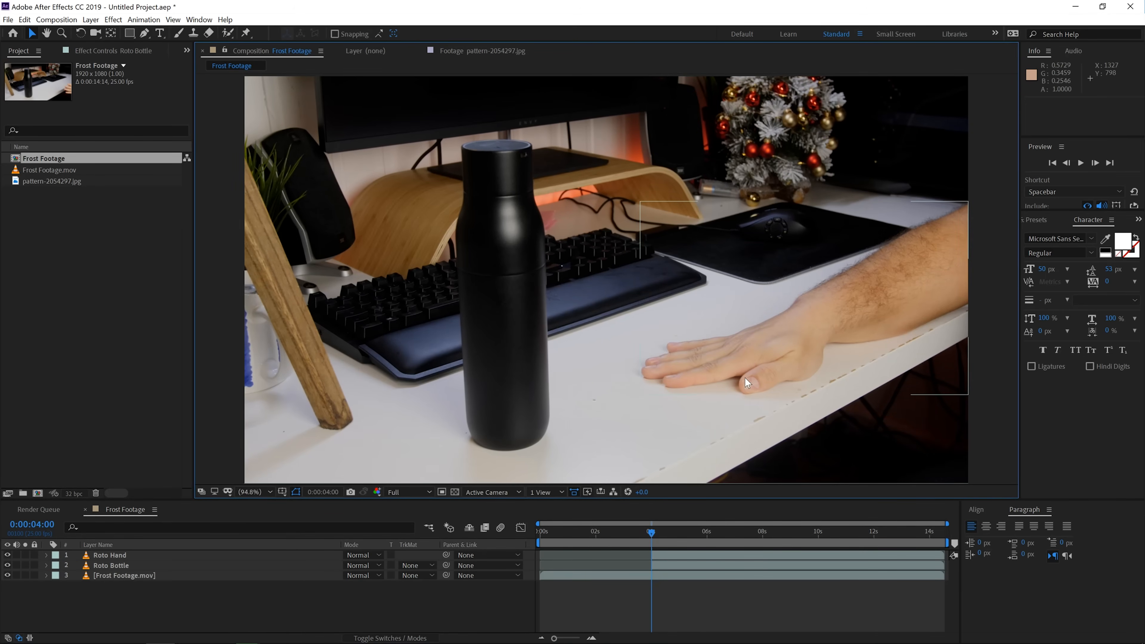
pyautogui.rightClick(291, 606)
pyautogui.moveTo(315, 489)
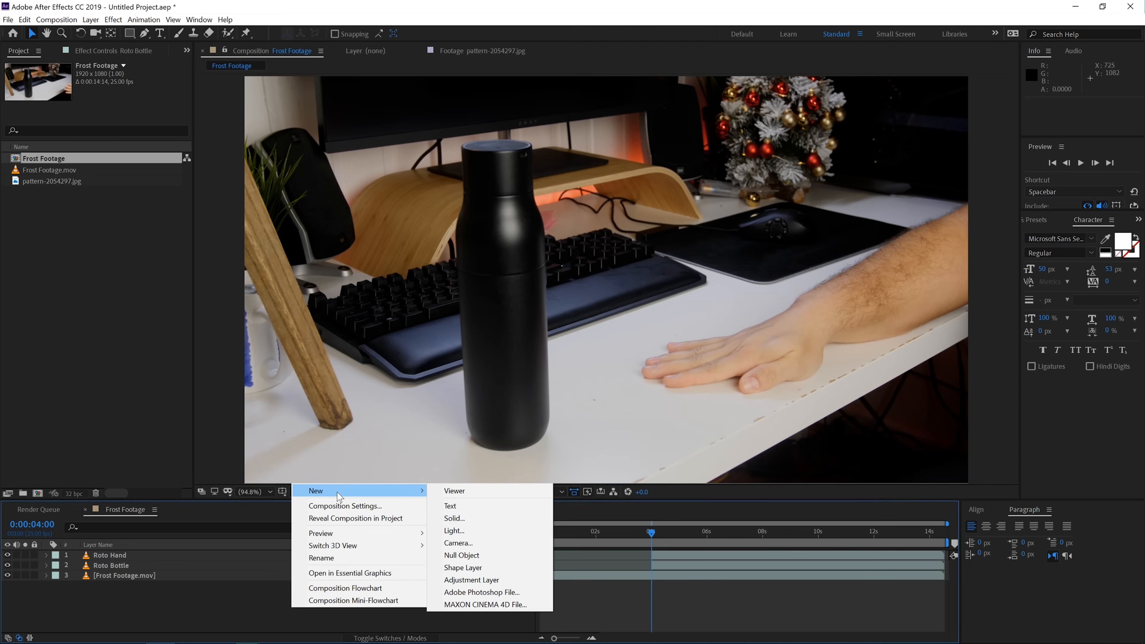
pyautogui.click(458, 518)
pyautogui.write('Fro')
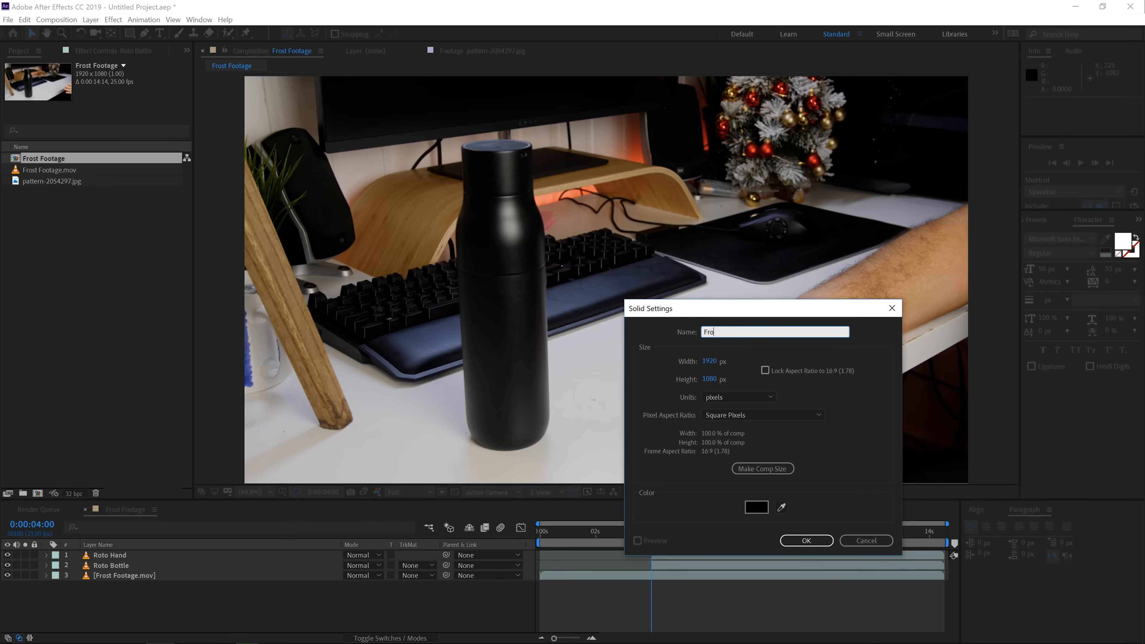
pyautogui.press('Return')
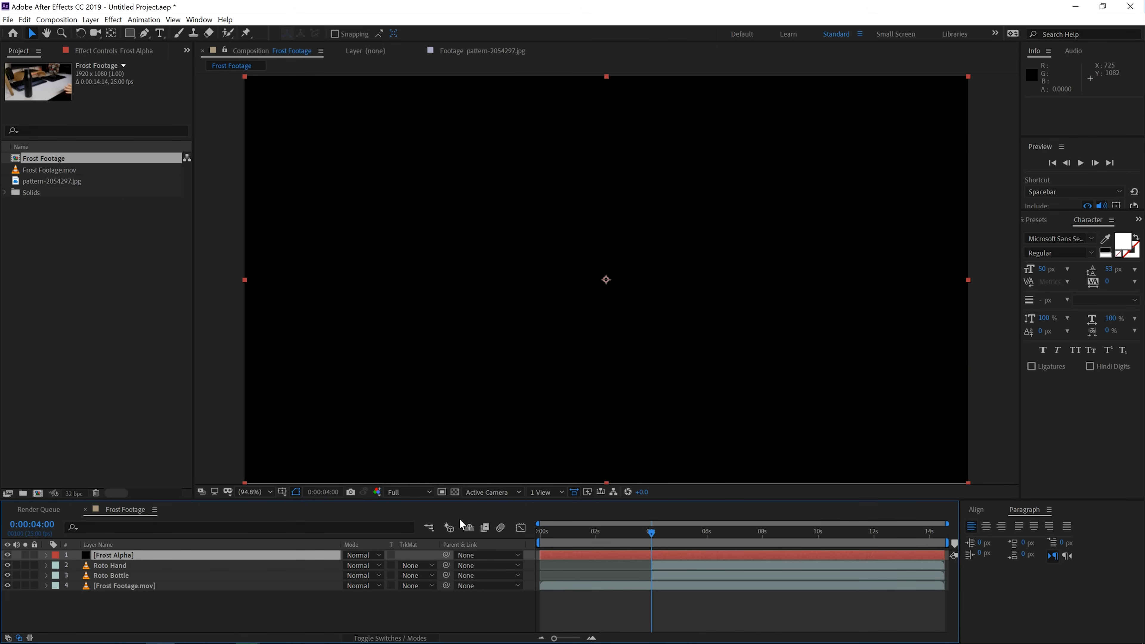
# Step: Set the opacity of the Frost Alpha layer to 50% so the footage shows through it
pyautogui.click(7, 555)
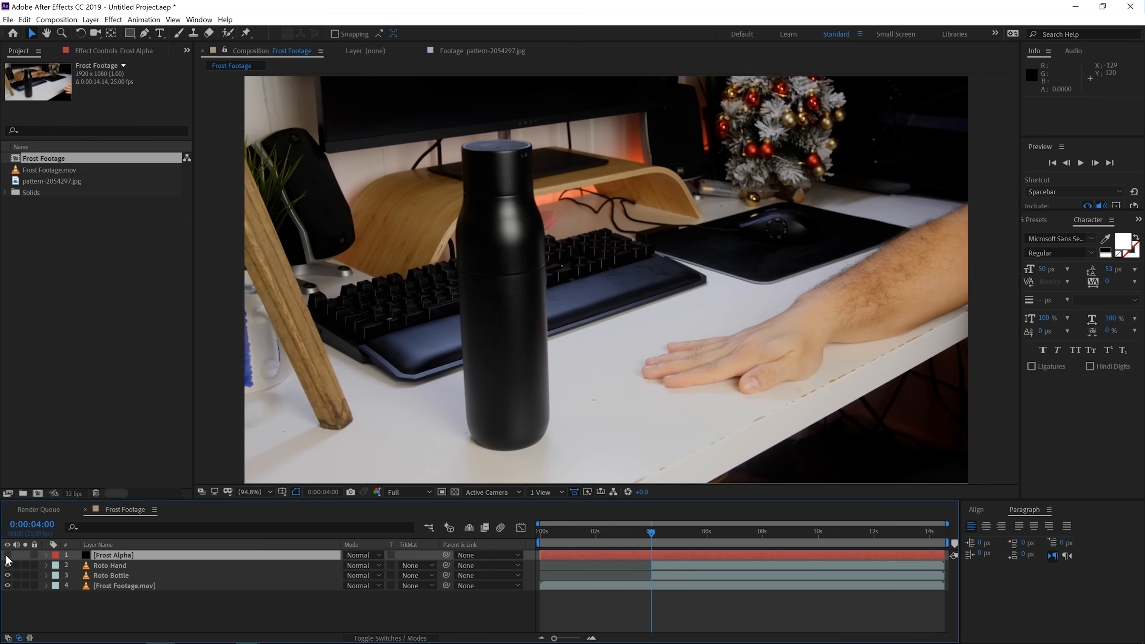
pyautogui.click(7, 555)
pyautogui.press('t')
pyautogui.click(350, 565)
pyautogui.press('Return')
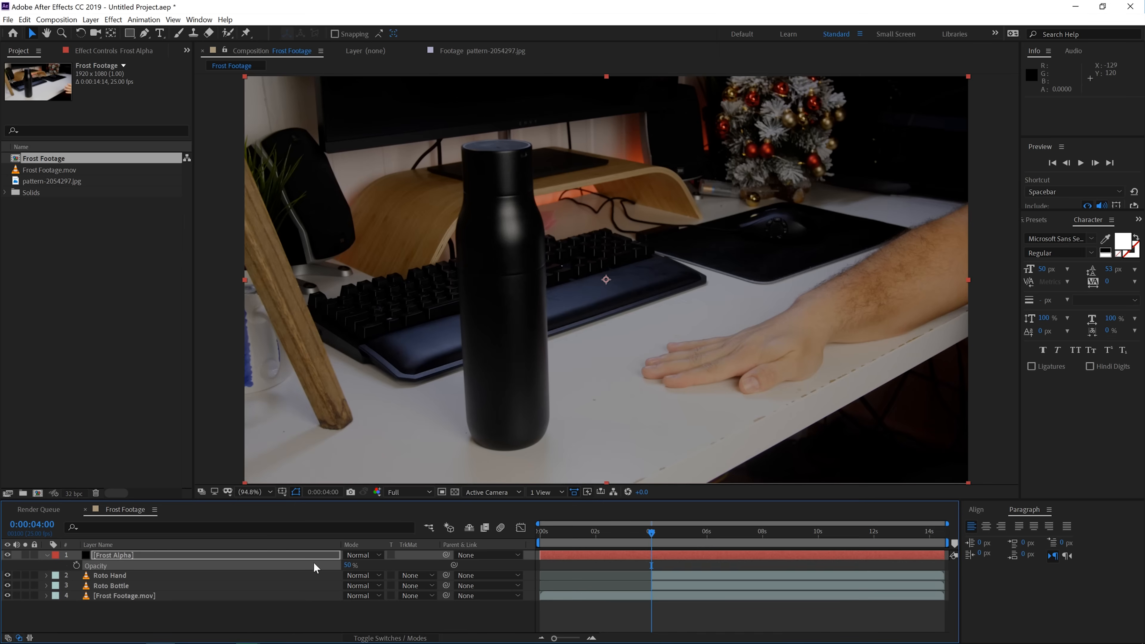
# Step: Turn the Frost Alpha solid into a 3D layer
pyautogui.click(304, 555)
pyautogui.click(383, 638)
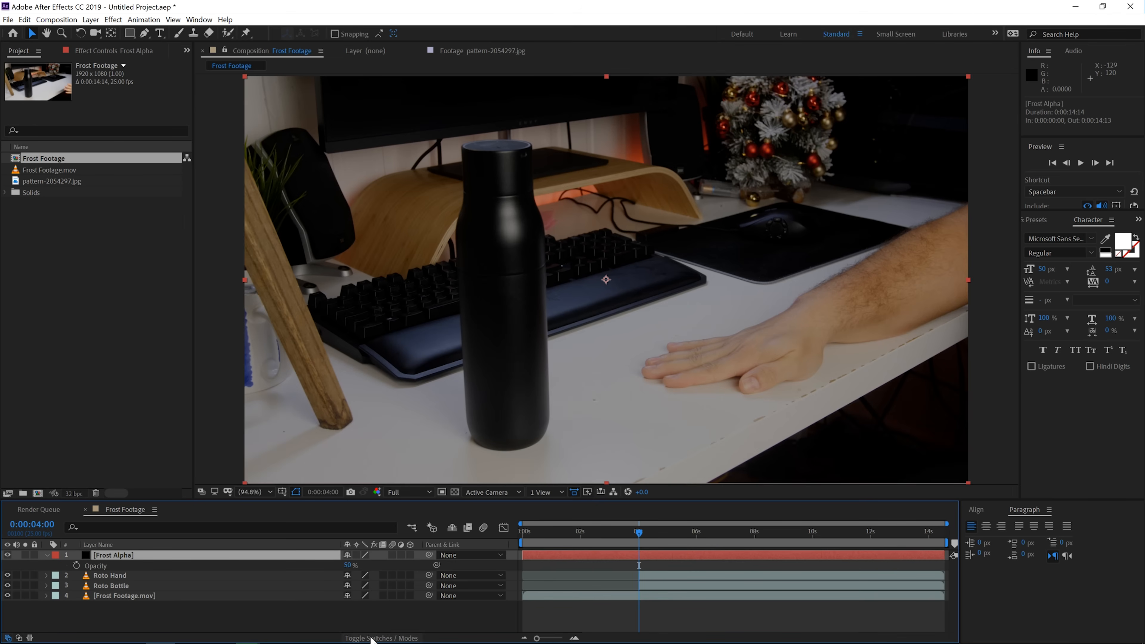
pyautogui.click(410, 555)
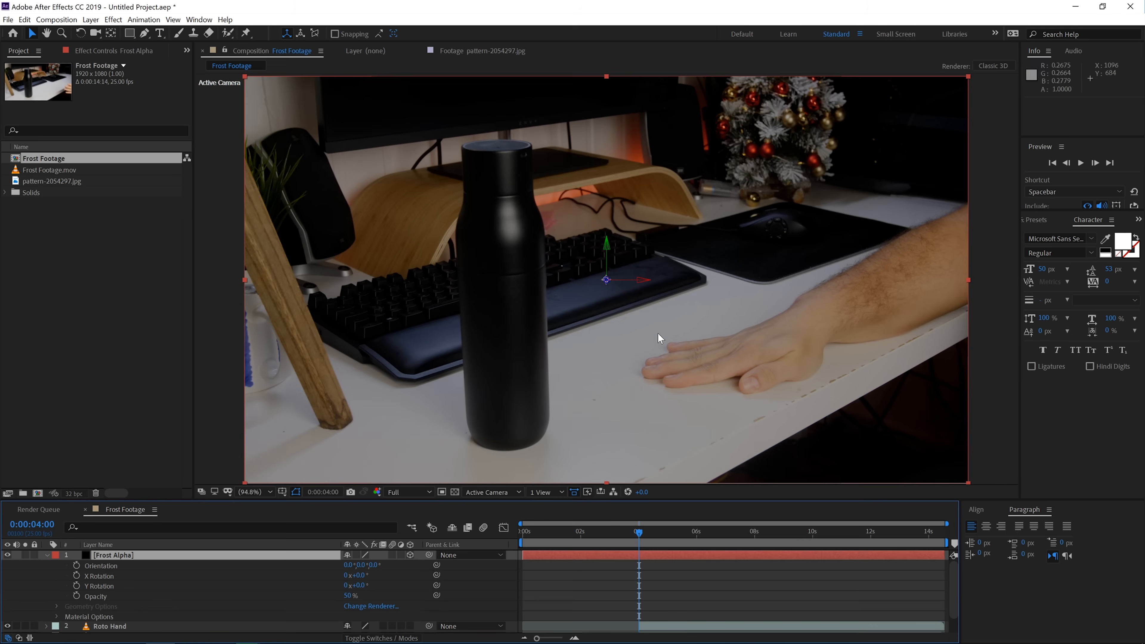
# Step: Rotate the Frost Alpha plane to match the desk's perspective and move it to about 1273.5, 712.9, -483.3, under the hand
pyautogui.press('w')
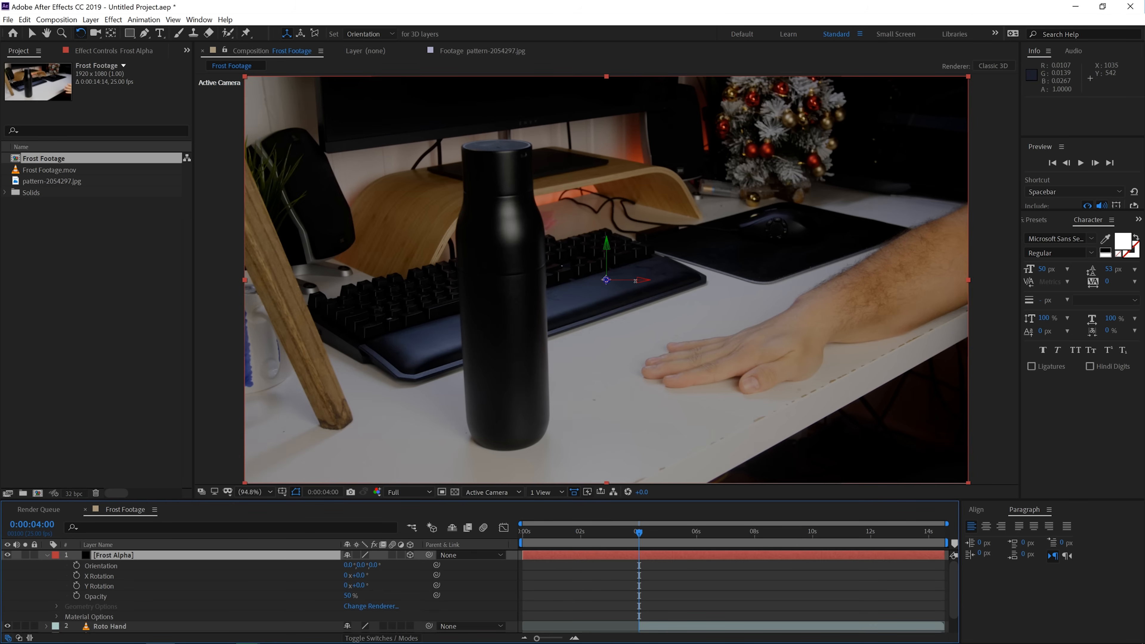
pyautogui.moveTo(634, 279); pyautogui.dragTo(631, 264)
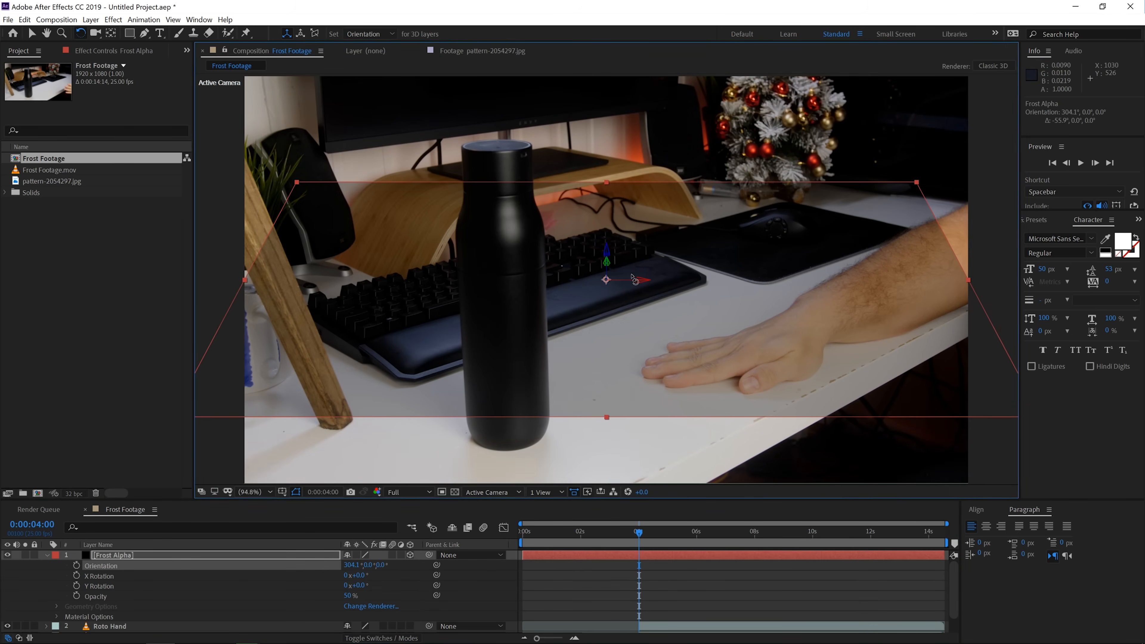
pyautogui.moveTo(626, 280); pyautogui.dragTo(669, 324)
pyautogui.press('v')
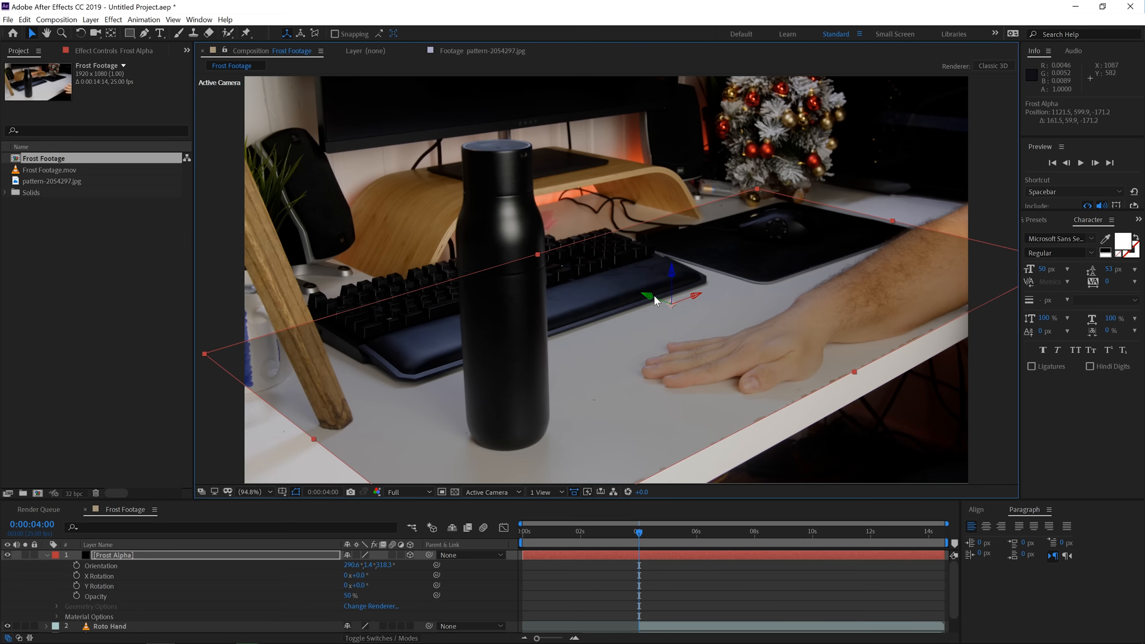
pyautogui.moveTo(654, 300); pyautogui.dragTo(736, 358)
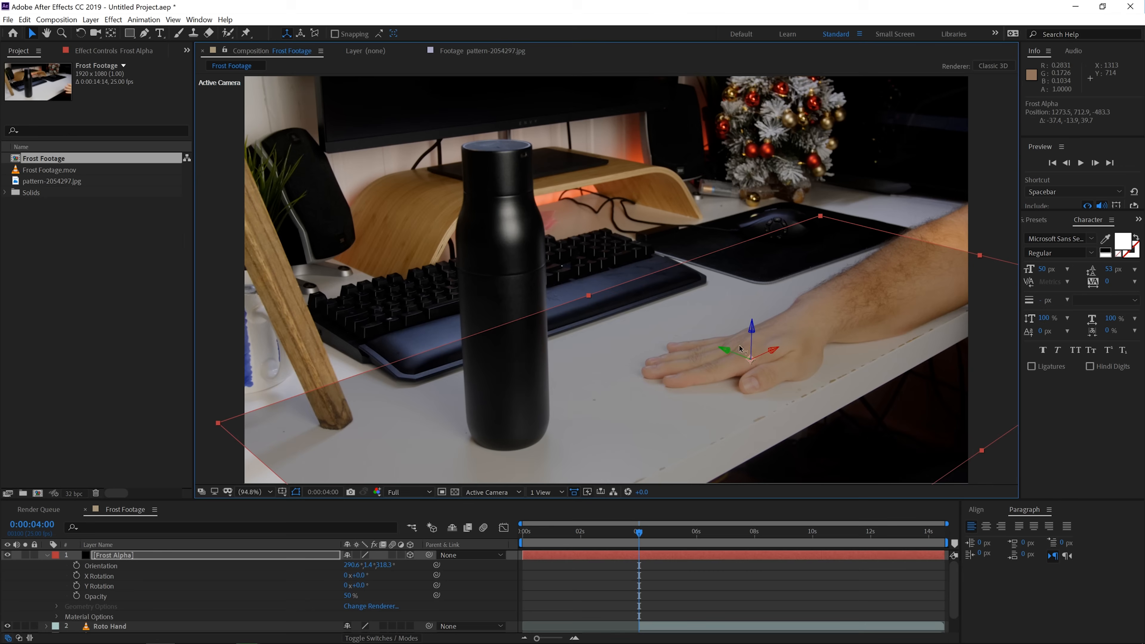
# Step: Set the opacity of the Frost Alpha layer to 100%
pyautogui.click(284, 557)
pyautogui.press('u')
pyautogui.press('t')
pyautogui.moveTo(351, 567); pyautogui.dragTo(613, 561)
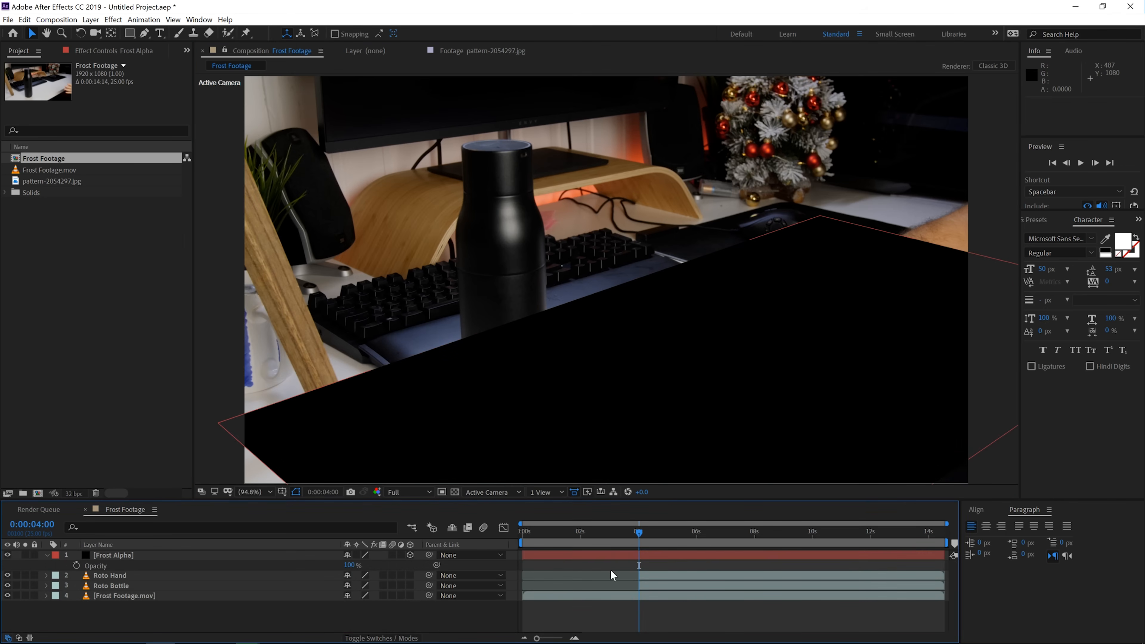
# Step: Hide the Frost Alpha layer and trim its start to 0:00:04:00
pyautogui.click(8, 555)
pyautogui.click(113, 558)
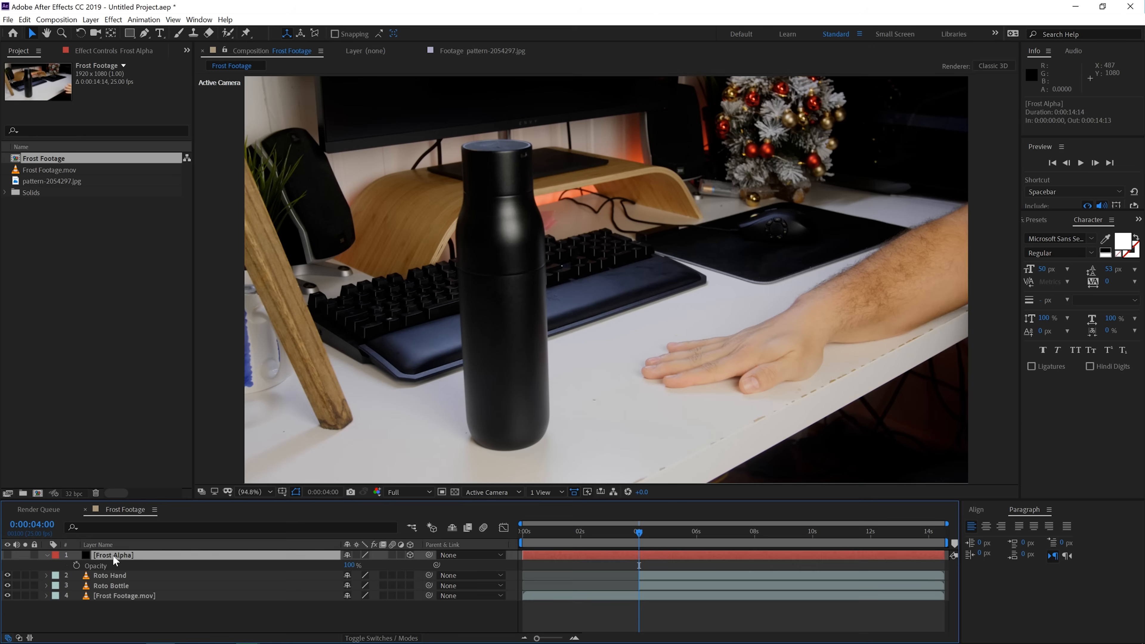
pyautogui.moveTo(523, 557); pyautogui.dragTo(636, 559)
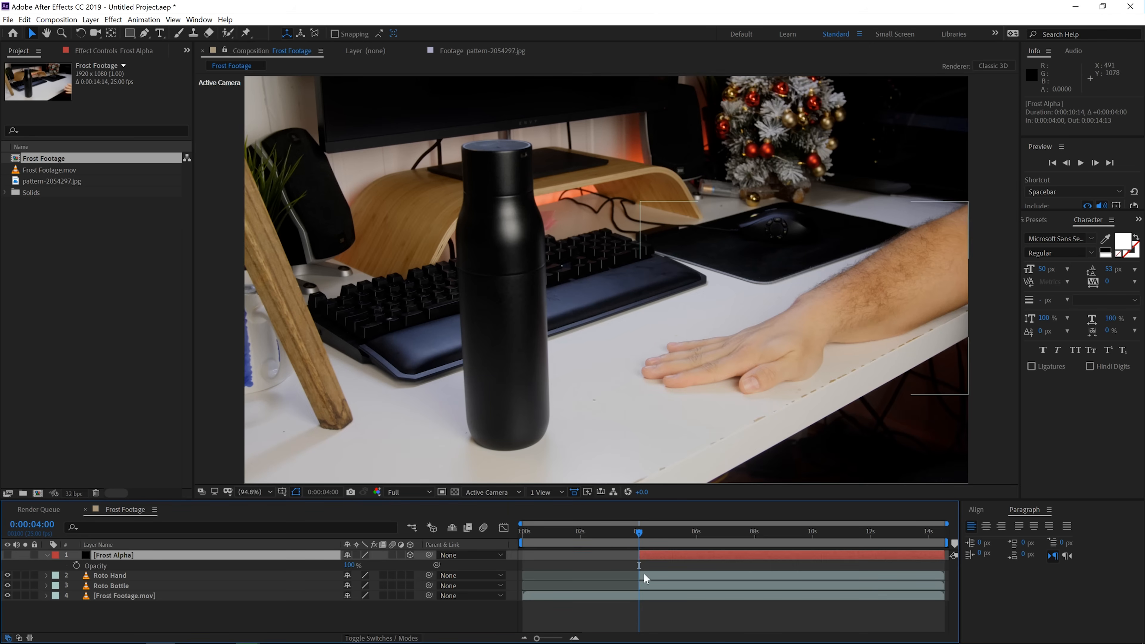
# Step: Draw a curved six-point Pen mask on Frost Alpha around the desk area between bottle and hand, and show the layer again
pyautogui.click(129, 34)
pyautogui.click(145, 32)
pyautogui.moveTo(674, 313)
pyautogui.mouseDown()
pyautogui.moveTo(722, 302)
pyautogui.moveTo(766, 349)
pyautogui.mouseUp()
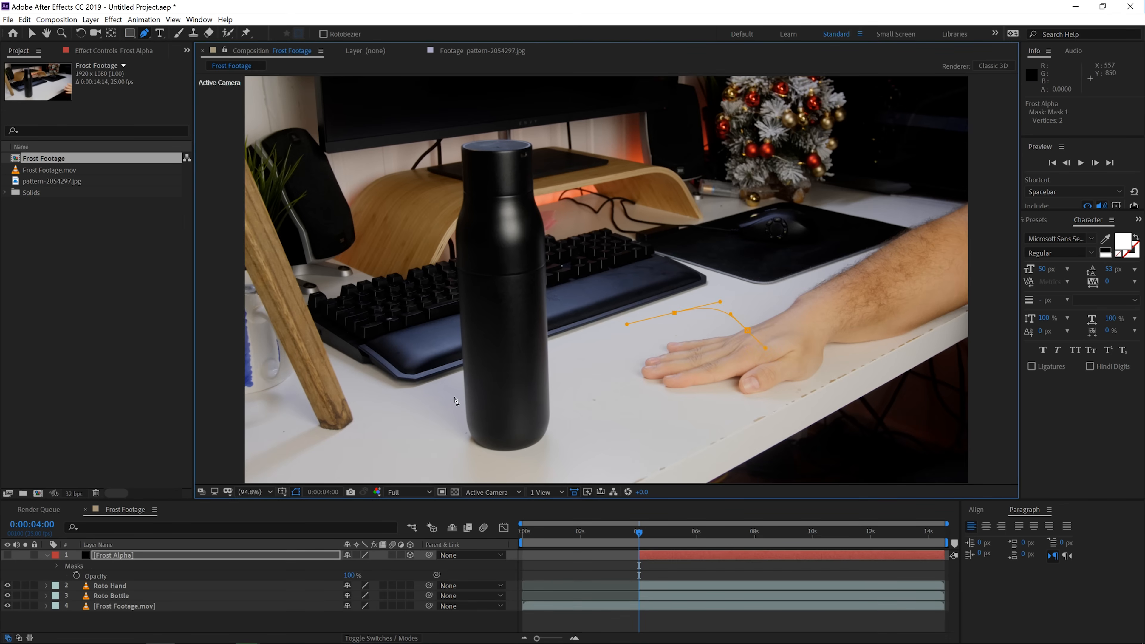
pyautogui.moveTo(392, 459); pyautogui.dragTo(391, 471)
pyautogui.moveTo(546, 473); pyautogui.dragTo(630, 446)
pyautogui.moveTo(727, 414); pyautogui.dragTo(742, 407)
pyautogui.click(746, 333)
pyautogui.click(8, 554)
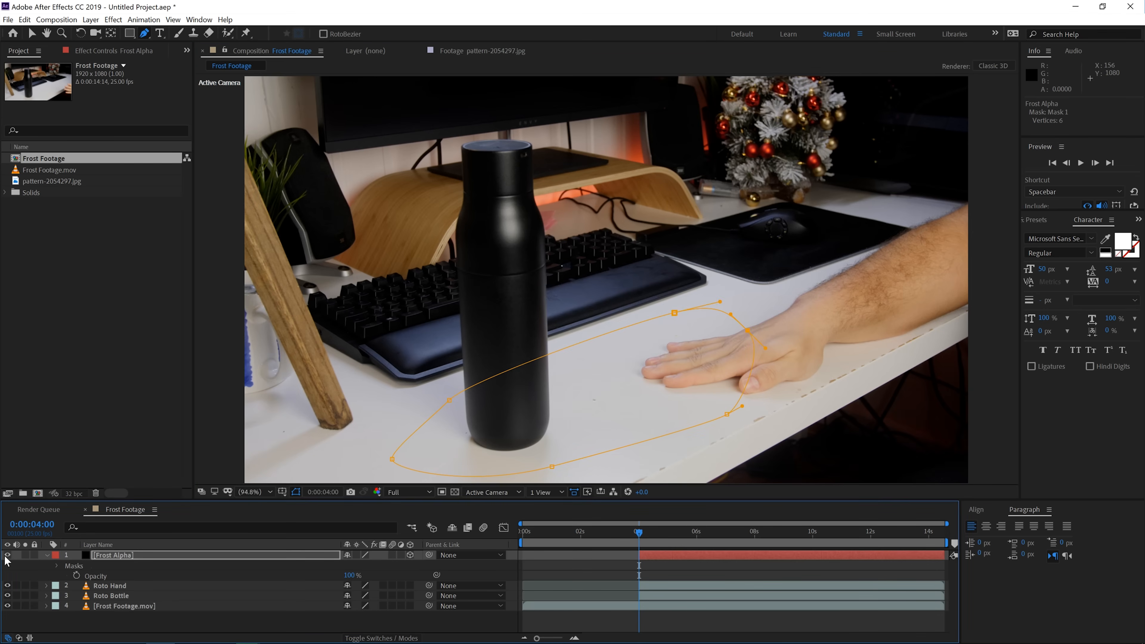
# Step: Set the Frost Alpha mask feather to 178 pixels and place the layer directly beneath Roto Bottle
pyautogui.press('f')
pyautogui.moveTo(368, 576); pyautogui.dragTo(485, 578)
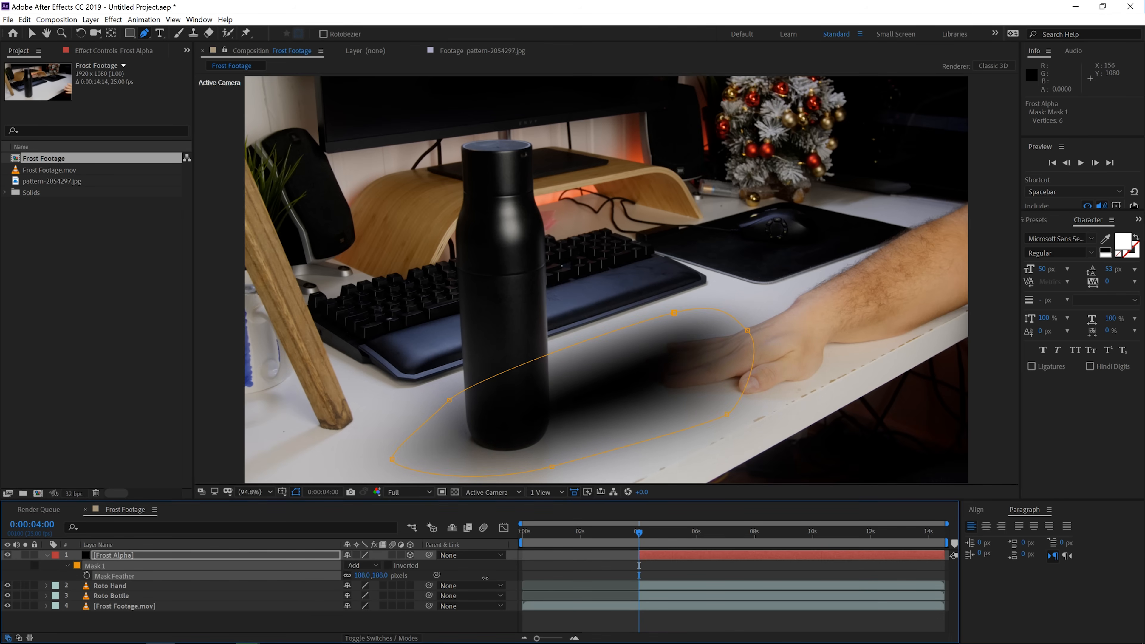
pyautogui.moveTo(217, 553); pyautogui.dragTo(192, 604)
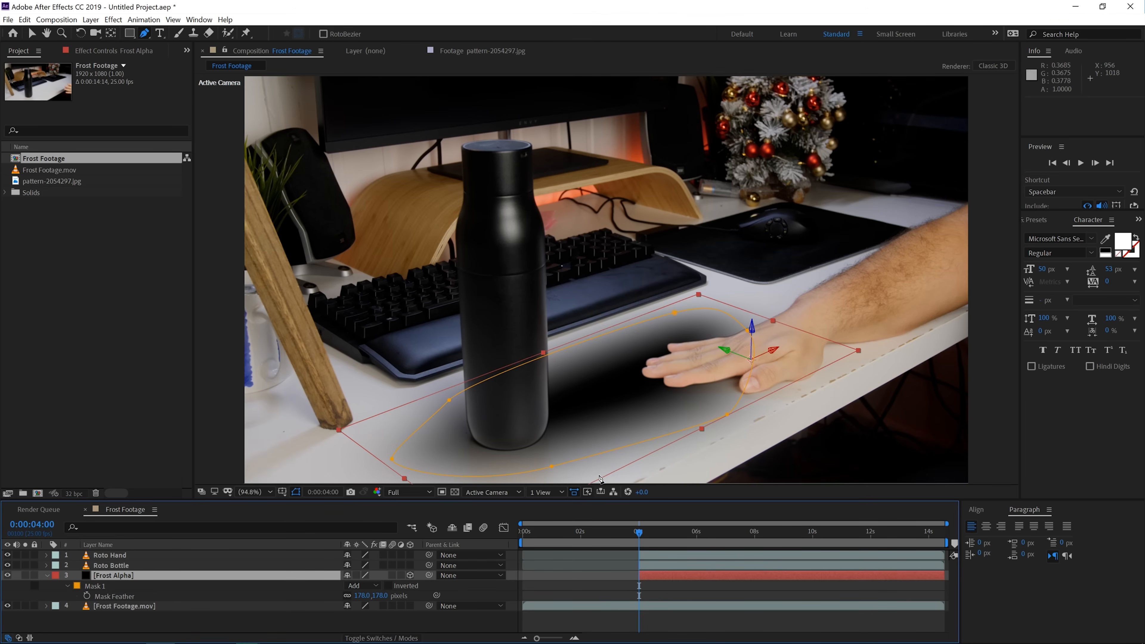
# Step: Find the Roughen Edges effect and apply it to the Frost Alpha layer
pyautogui.click(154, 581)
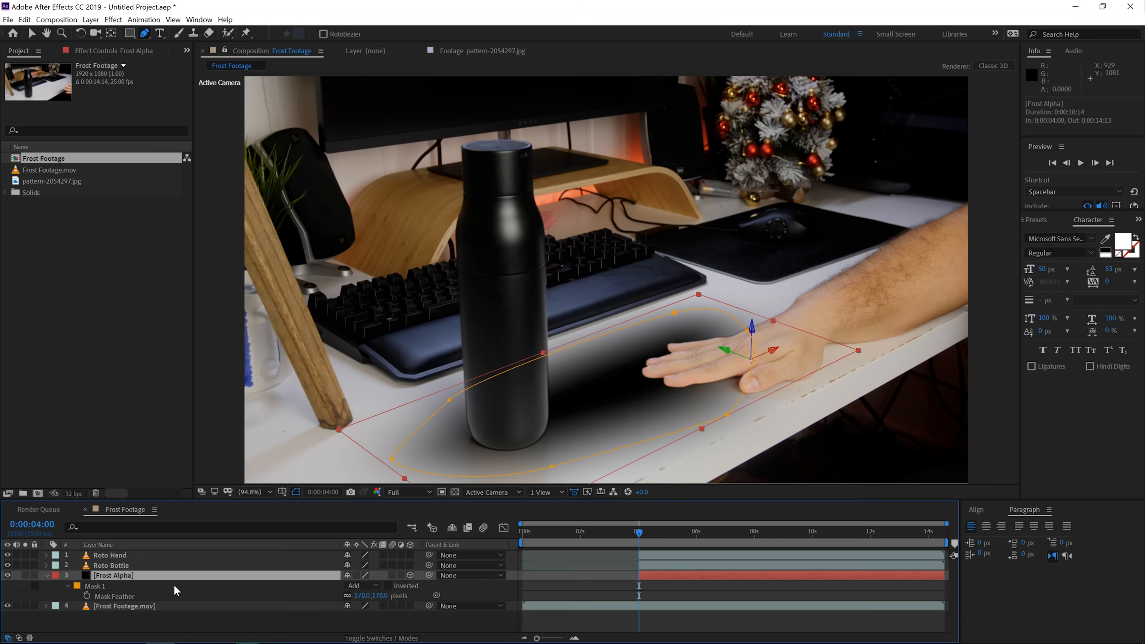
pyautogui.hotkey('ctrl', 'space')
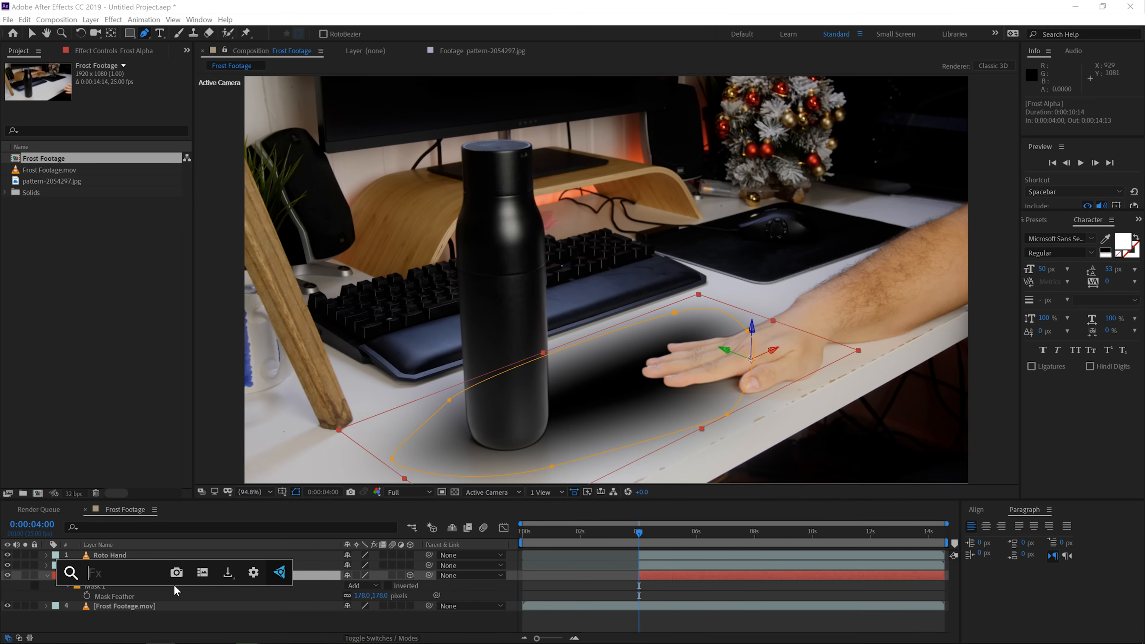
pyautogui.click(314, 574)
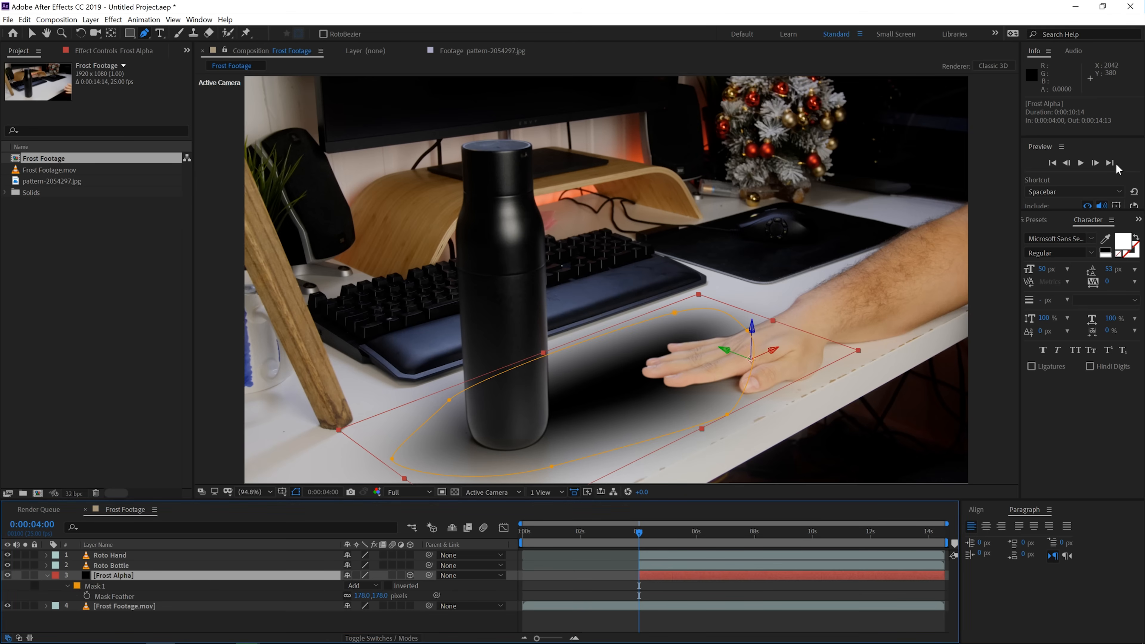
pyautogui.click(1036, 221)
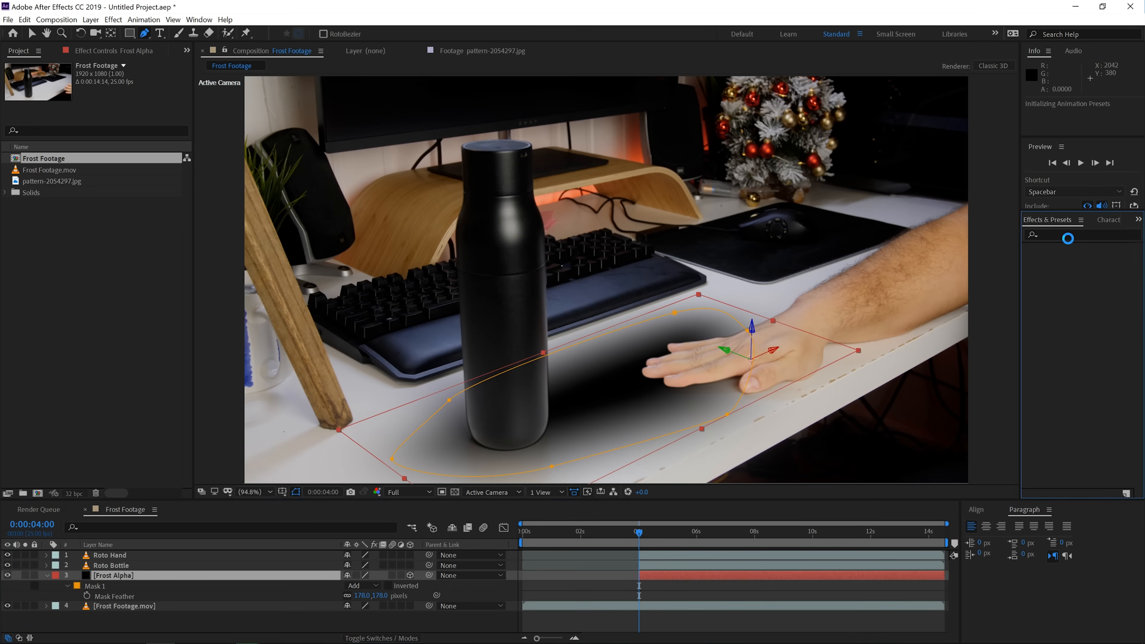
pyautogui.click(1067, 235)
pyautogui.write('rough')
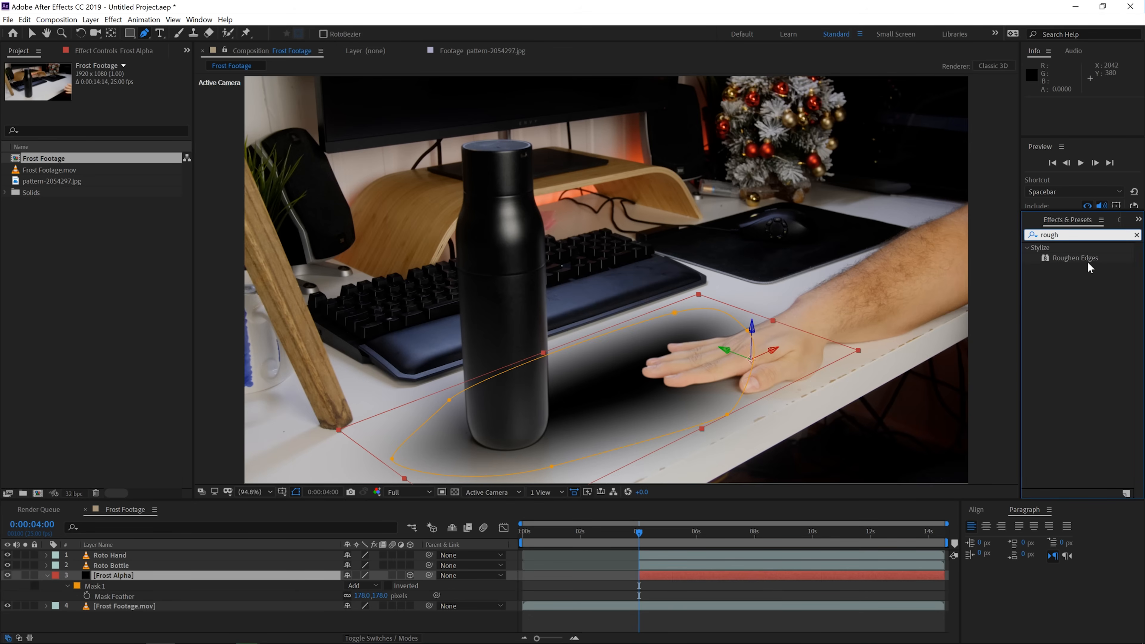
pyautogui.moveTo(1086, 261); pyautogui.dragTo(660, 578)
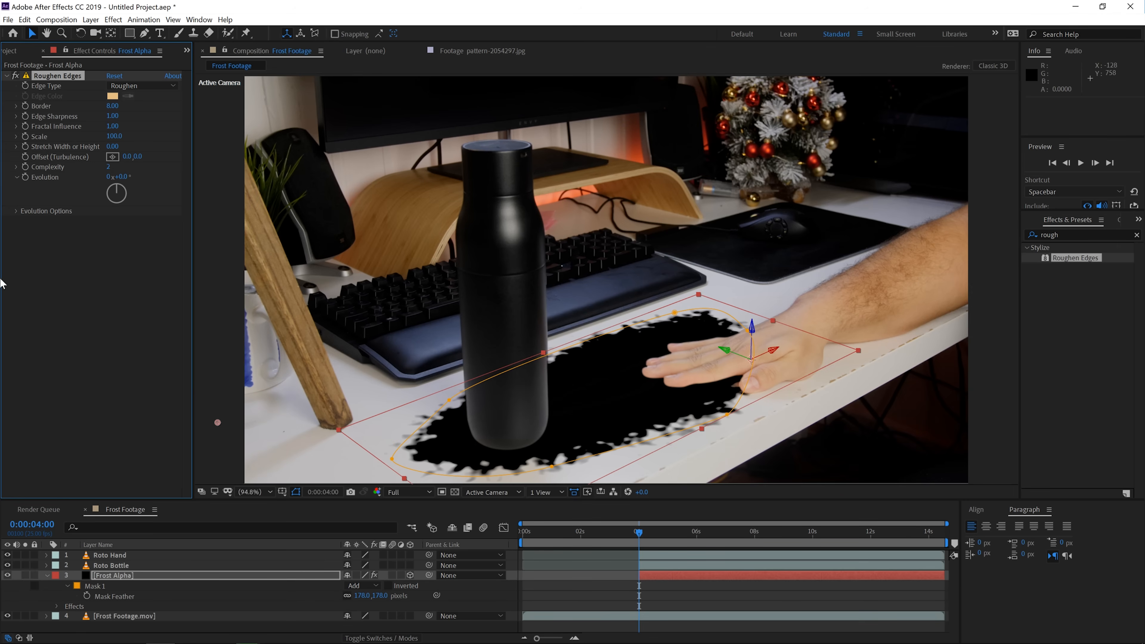
# Step: Set the complexity of Roughen Edges to 10
pyautogui.click(110, 166)
pyautogui.write('5')
pyautogui.press('Return')
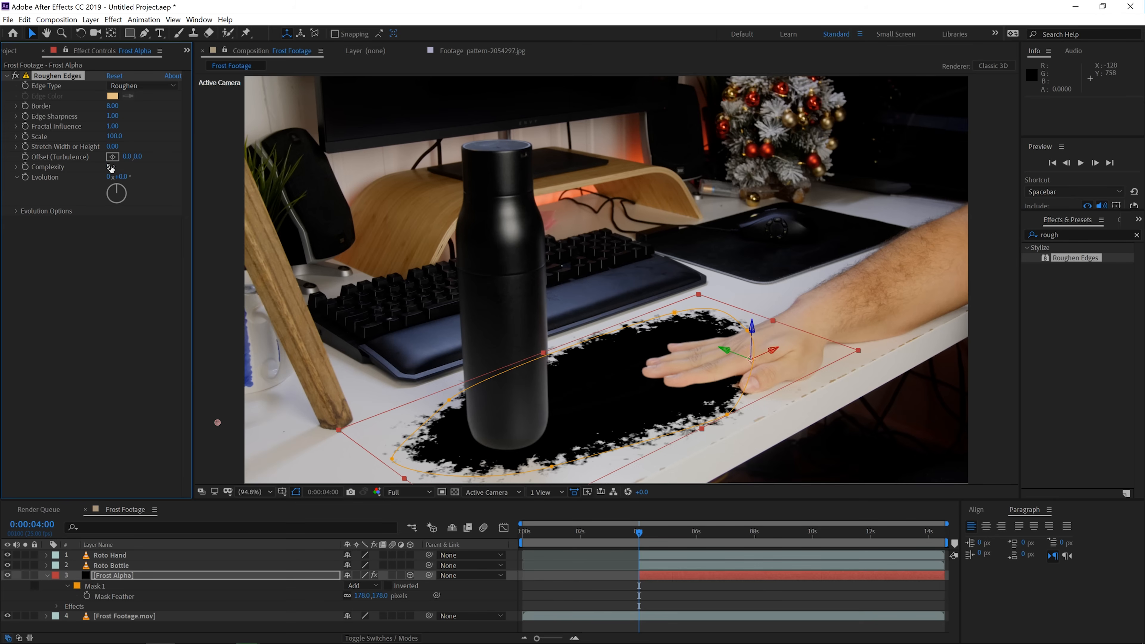
pyautogui.click(109, 168)
pyautogui.write('10')
pyautogui.press('Return')
# Step: Set the Roughen Edges border to 437.5, edge sharpness to 1.54, fractal influence to 0.45 and scale to 491
pyautogui.moveTo(332, 112); pyautogui.dragTo(663, 126)
pyautogui.moveTo(856, 136); pyautogui.dragTo(1041, 145)
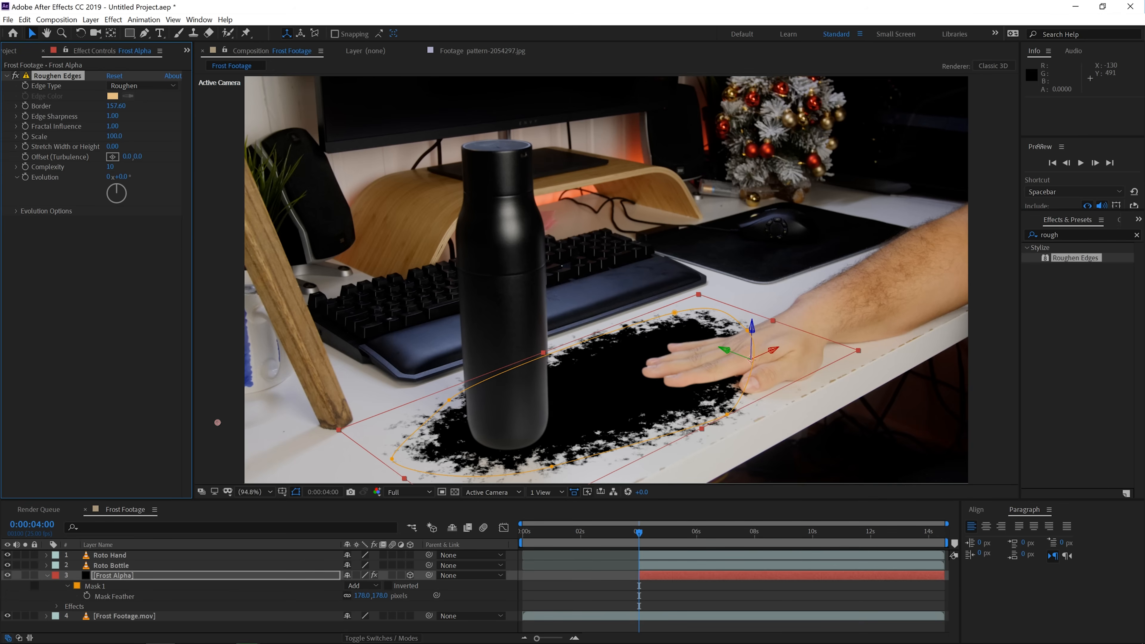
pyautogui.moveTo(1138, 139); pyautogui.dragTo(1141, 139)
pyautogui.moveTo(115, 106); pyautogui.dragTo(707, 136)
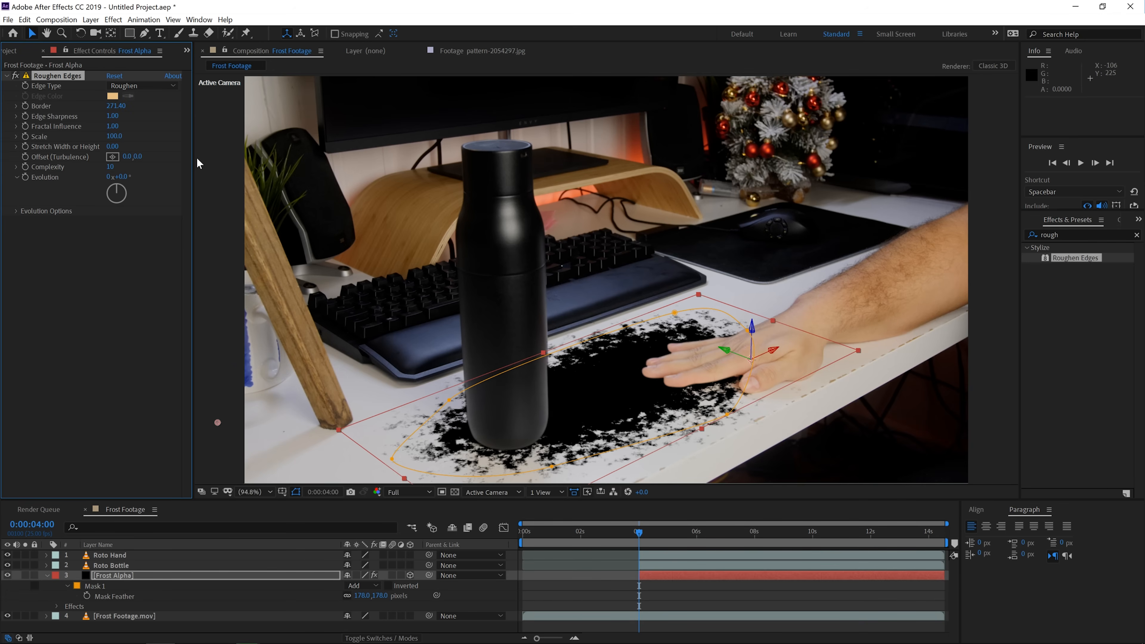
pyautogui.moveTo(167, 128); pyautogui.dragTo(223, 149)
pyautogui.moveTo(116, 105); pyautogui.dragTo(151, 106)
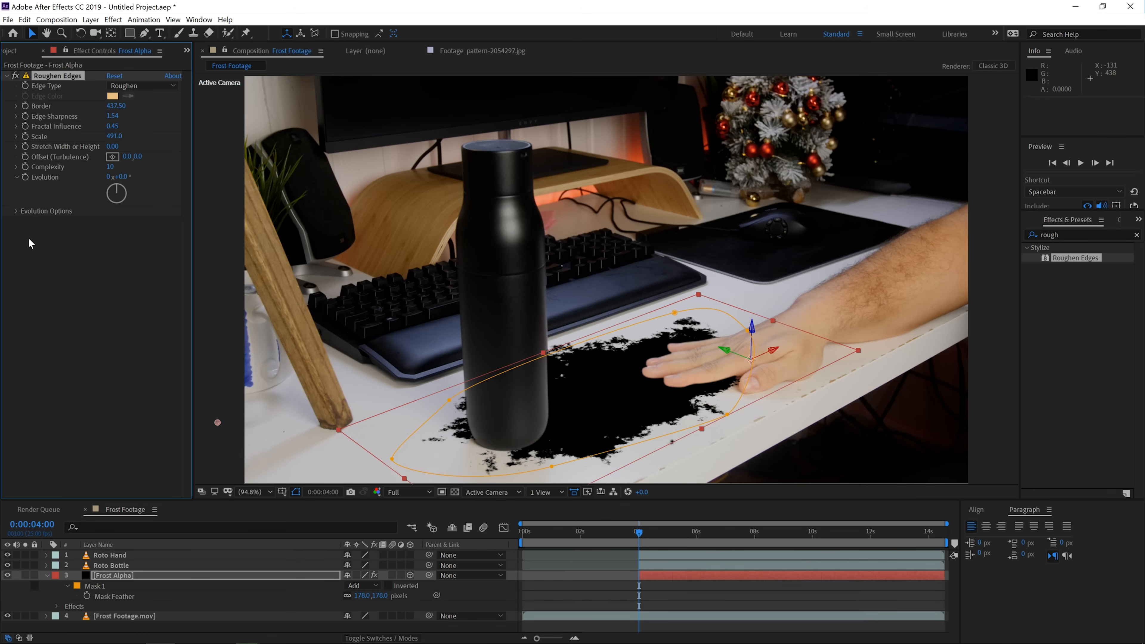
# Step: Set the feather of the Frost Alpha mask to 352 pixels
pyautogui.moveTo(378, 595); pyautogui.dragTo(469, 583)
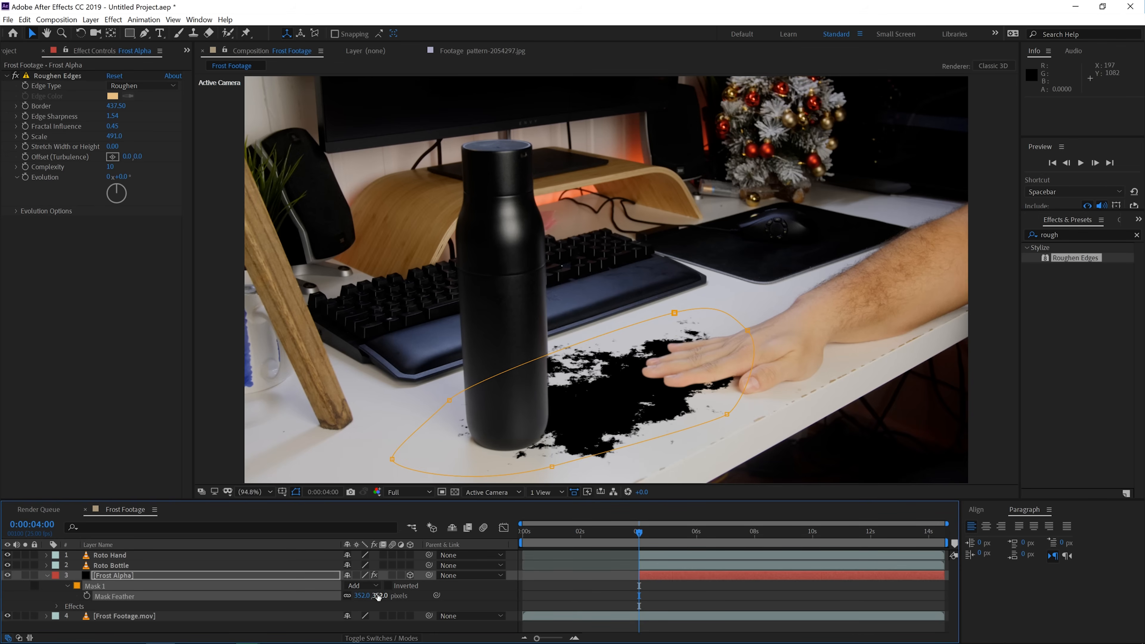
pyautogui.click(67, 585)
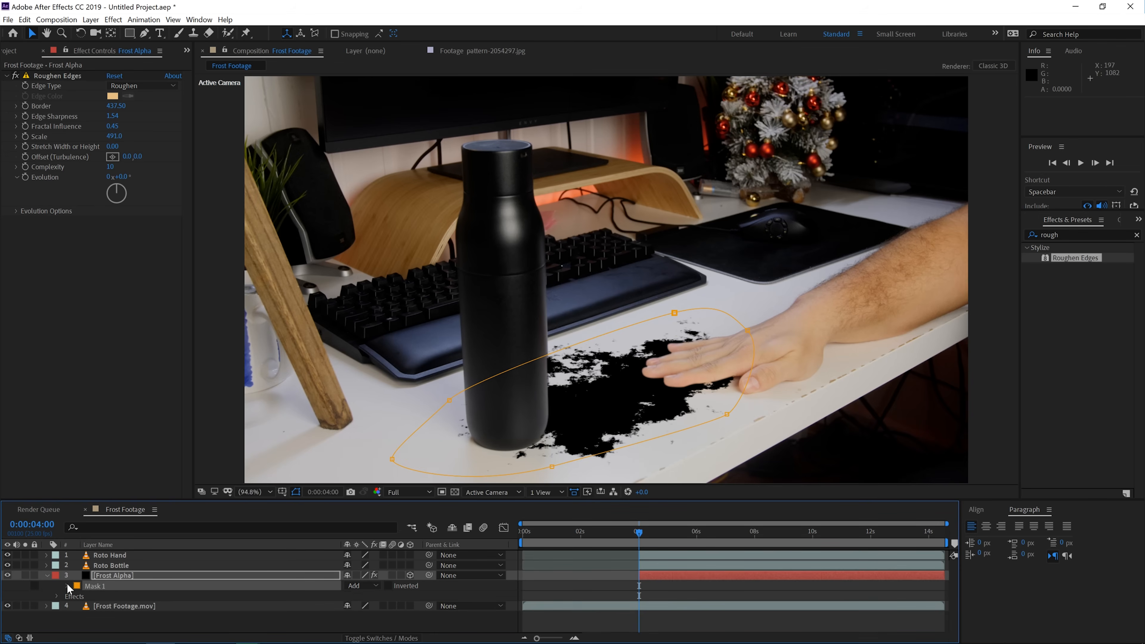
# Step: Keyframe the Frost Alpha mask expansion from -97 pixels at 0:00:04:00 to 0 pixels at 0:00:05:05, and scrub through the animation
pyautogui.scroll(-1, 58, 592)
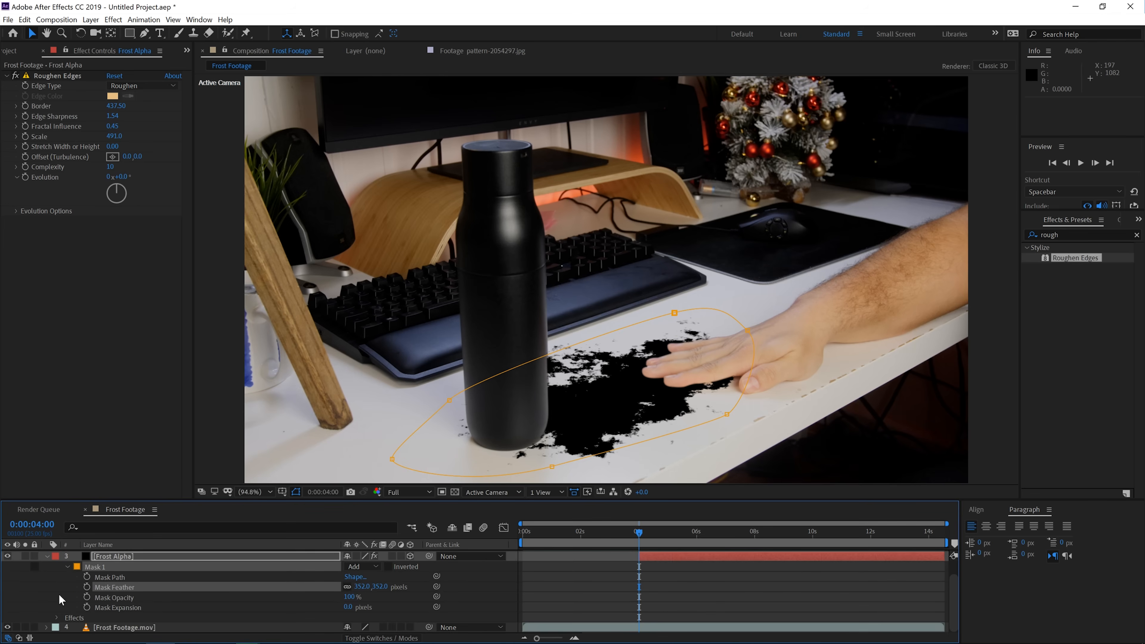
pyautogui.click(86, 607)
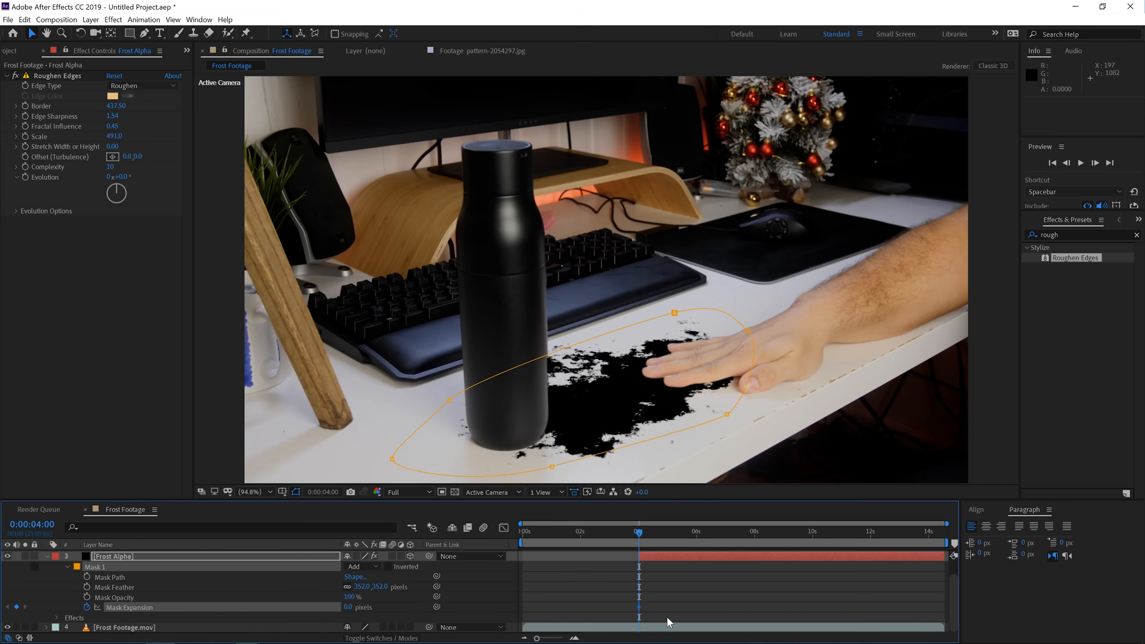
pyautogui.moveTo(639, 607); pyautogui.dragTo(674, 612)
pyautogui.moveTo(348, 607); pyautogui.dragTo(299, 615)
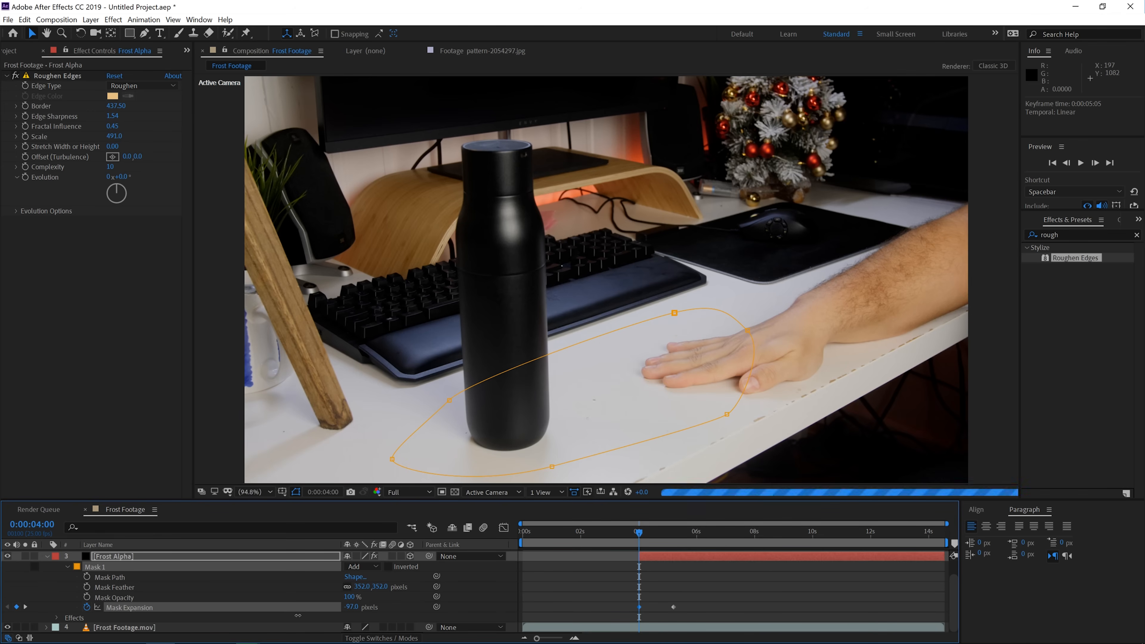
pyautogui.click(643, 533)
pyautogui.moveTo(645, 536); pyautogui.dragTo(695, 543)
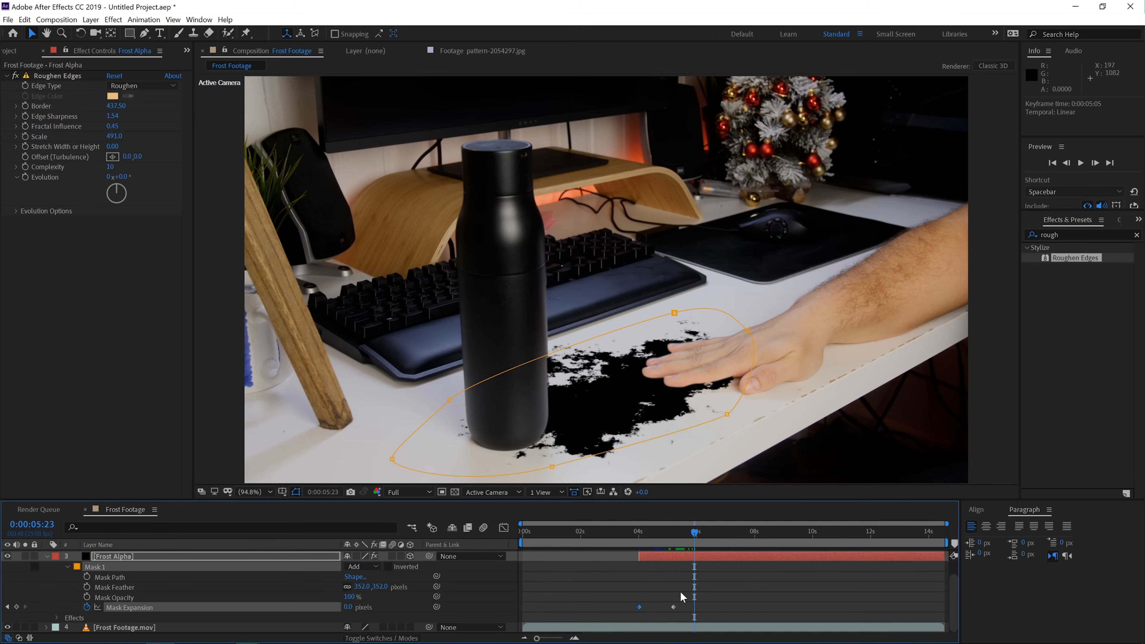
# Step: Create a new composition from the pattern-2054297.jpg image and return to the Frost Footage composition
pyautogui.click(664, 531)
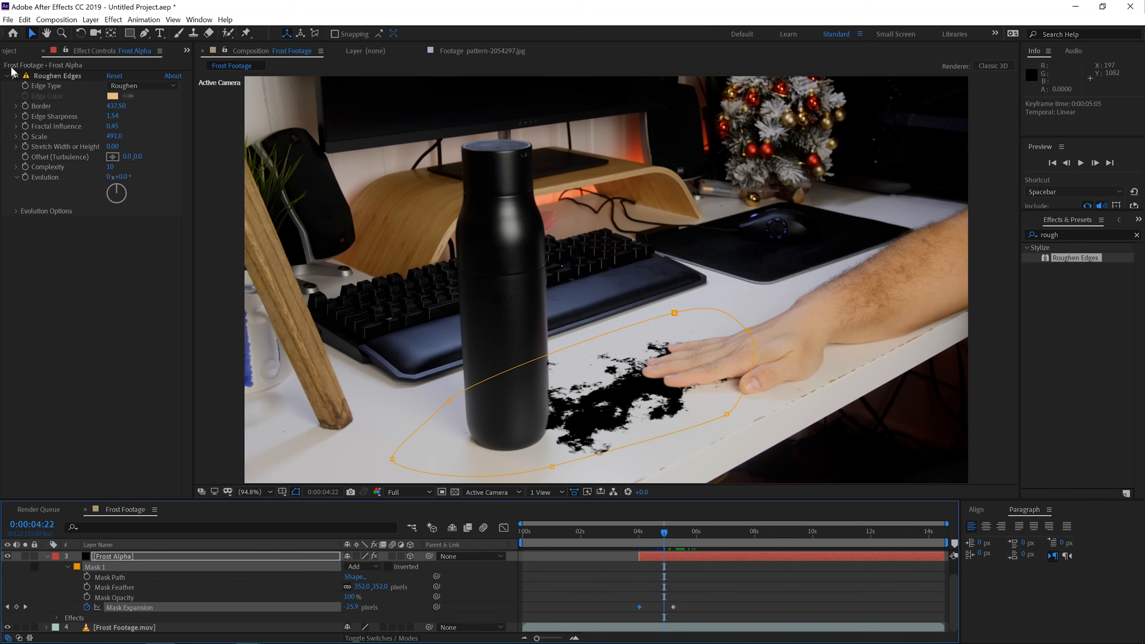
pyautogui.click(9, 52)
pyautogui.click(28, 181)
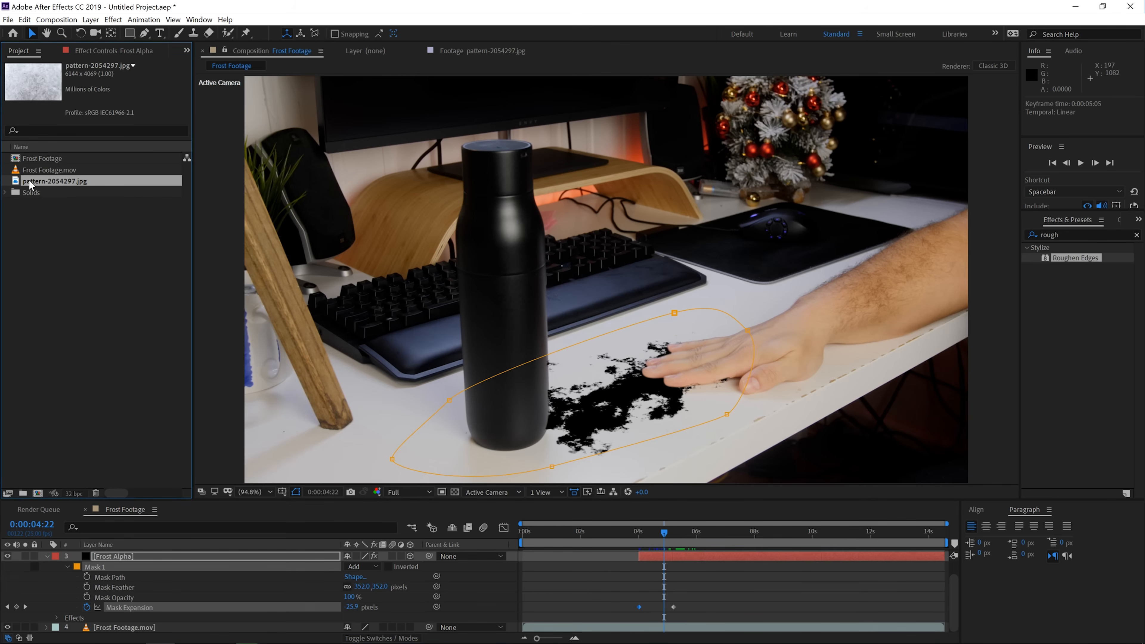
pyautogui.moveTo(35, 179); pyautogui.dragTo(37, 493)
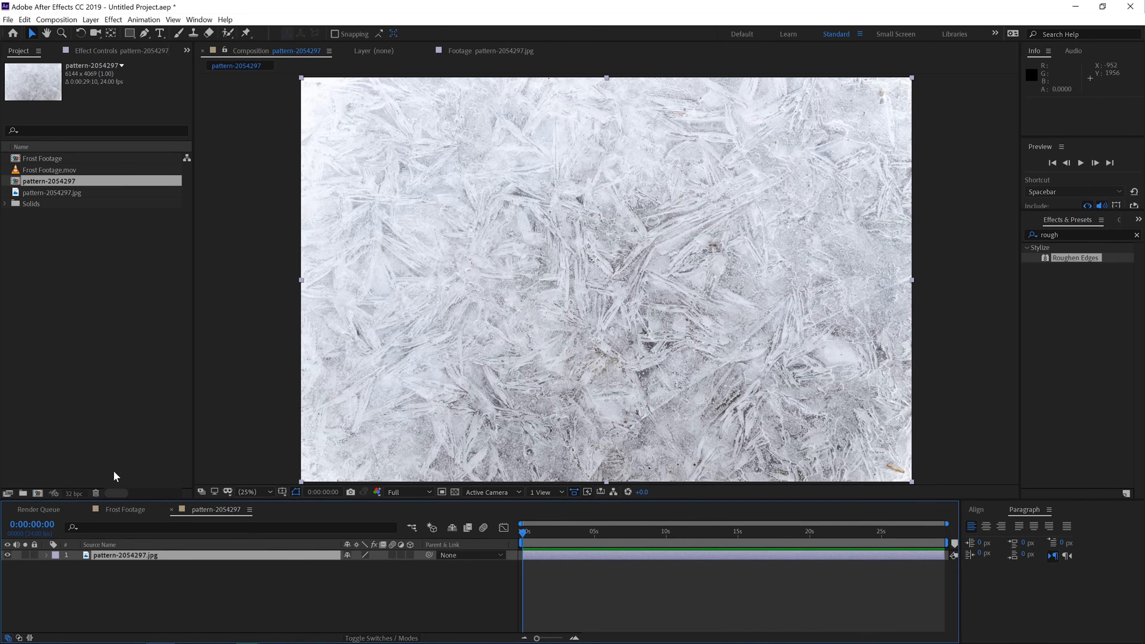
pyautogui.click(122, 510)
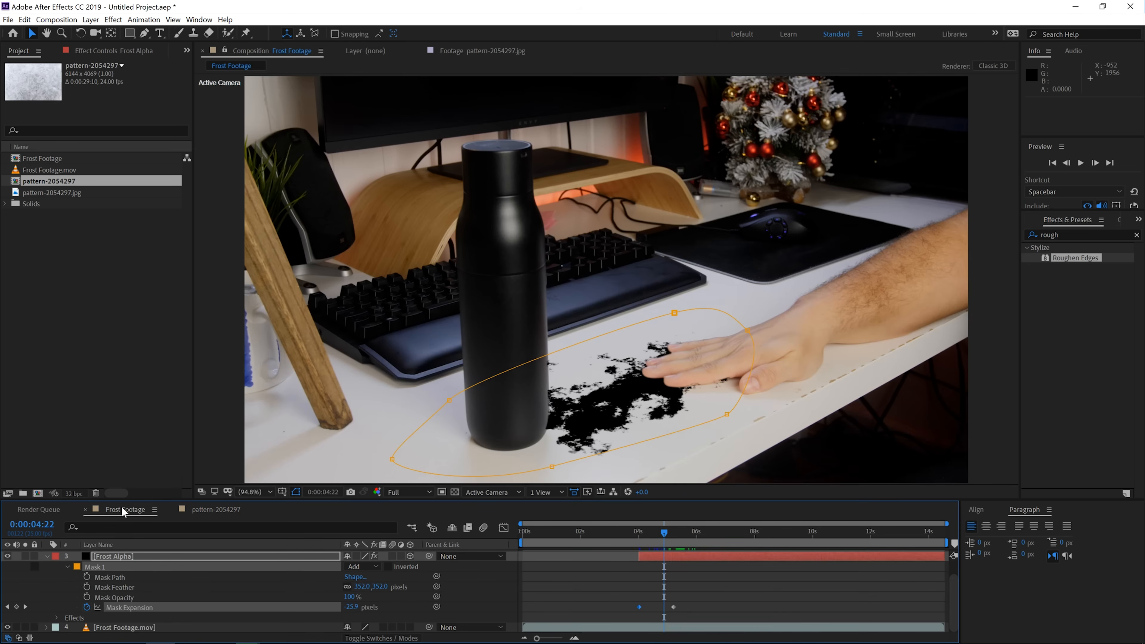
# Step: Add the pattern-2054297 composition to the Frost Footage timeline and place it directly beneath the Frost Alpha layer
pyautogui.moveTo(41, 185); pyautogui.dragTo(135, 558)
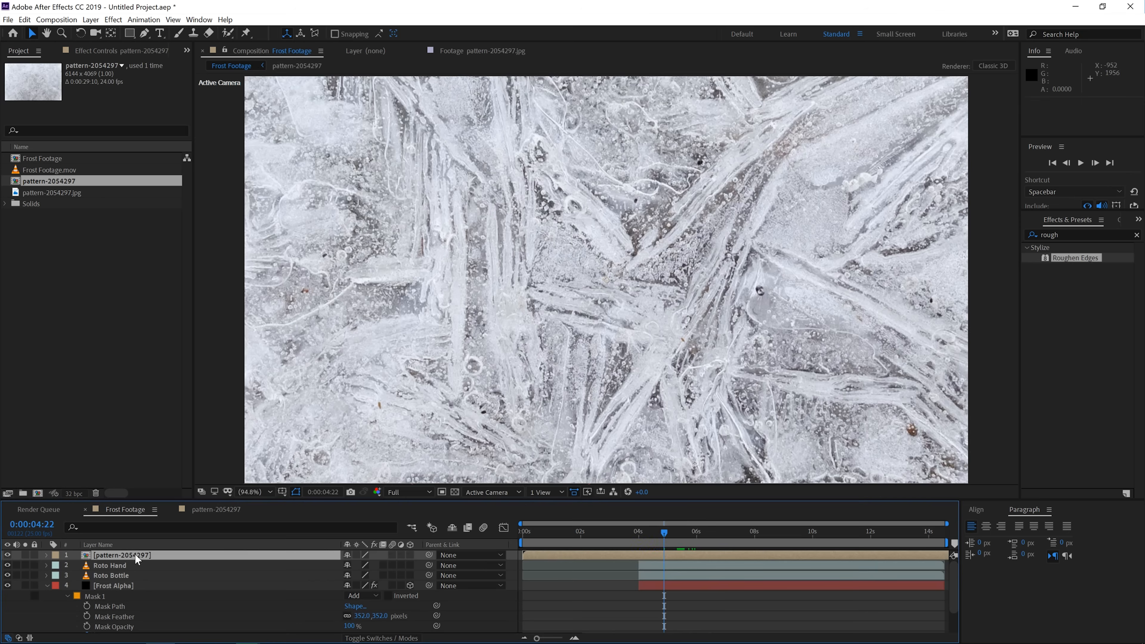
pyautogui.moveTo(187, 499); pyautogui.dragTo(212, 321)
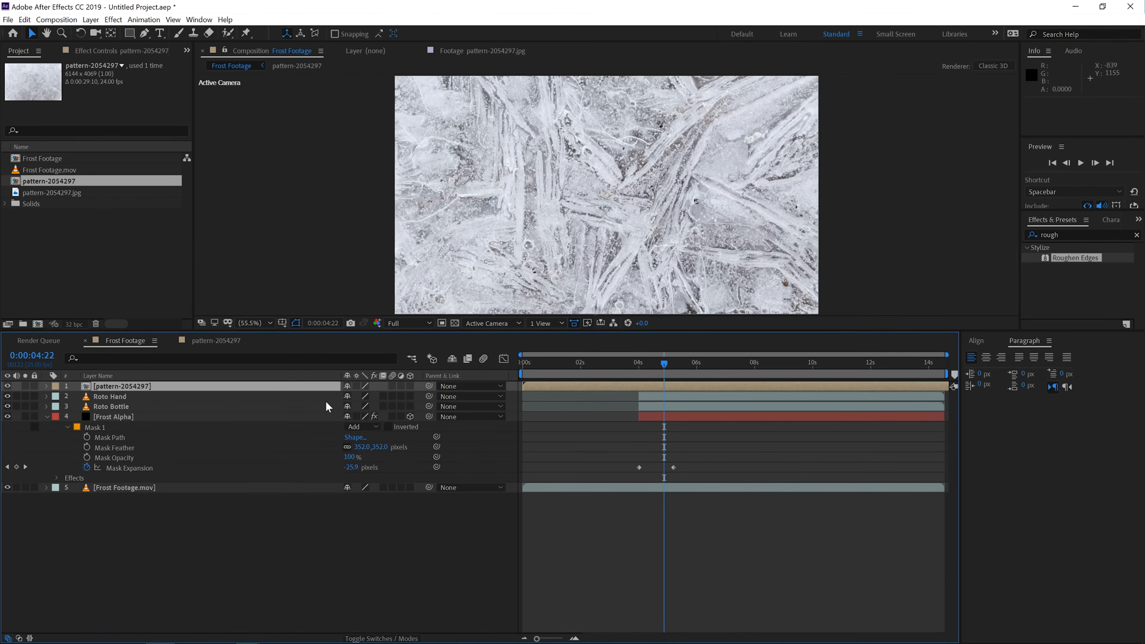
pyautogui.moveTo(114, 386); pyautogui.dragTo(118, 457)
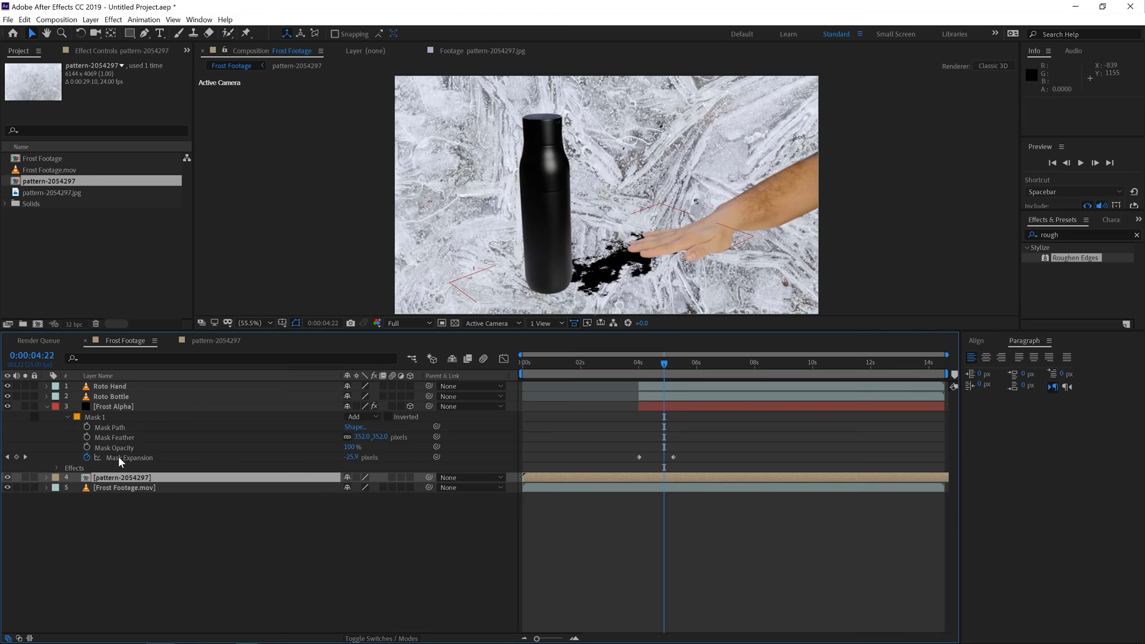
# Step: Make the pattern-2054297 layer 3D and copy the Frost Alpha layer's position and orientation onto it
pyautogui.click(124, 405)
pyautogui.click(408, 476)
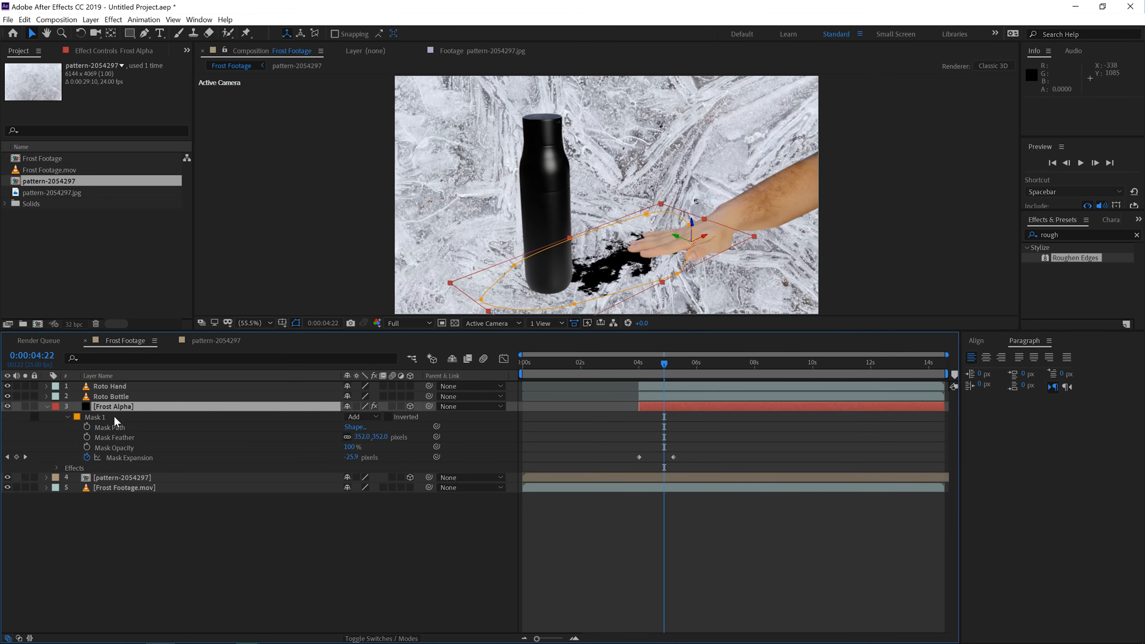
pyautogui.press('p')
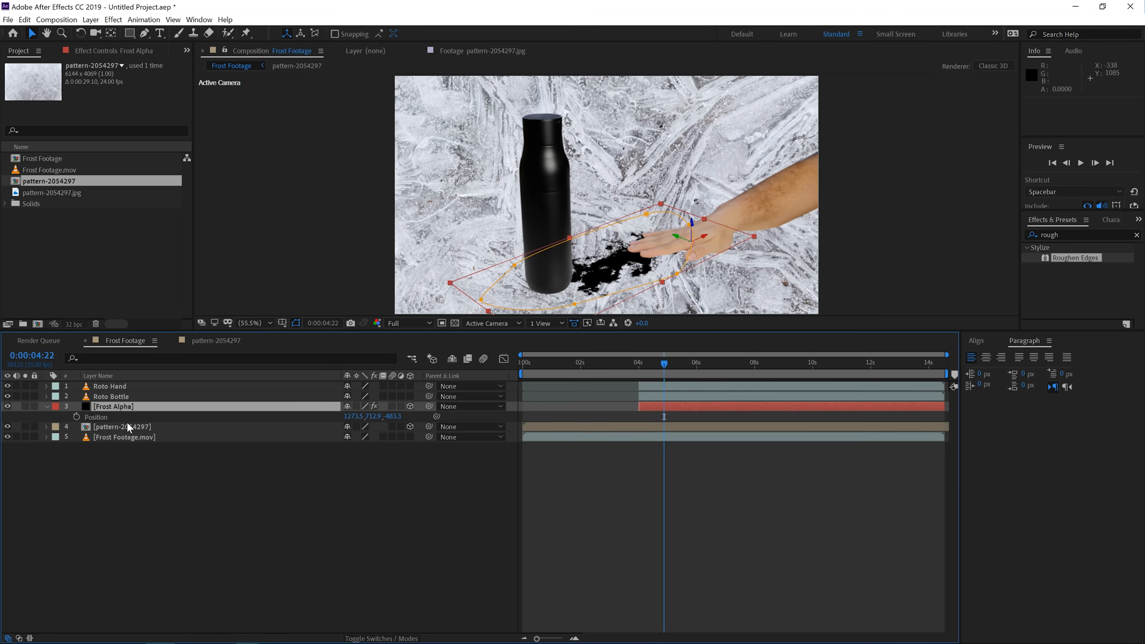
pyautogui.hotkey('shift', 'r')
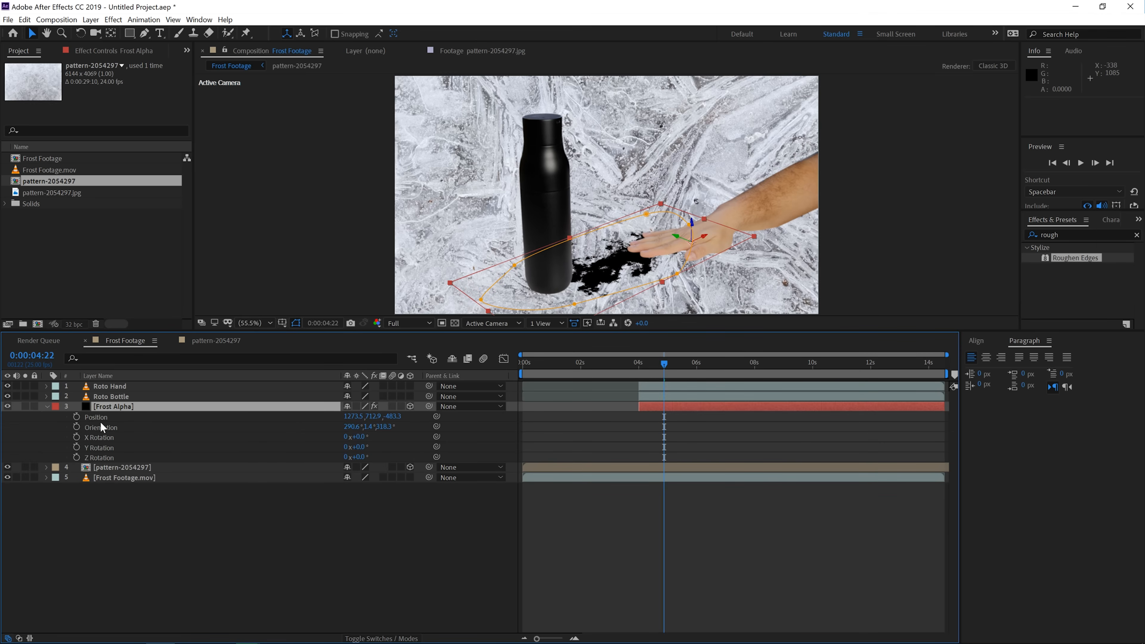
pyautogui.click(100, 415)
pyautogui.click(105, 425)
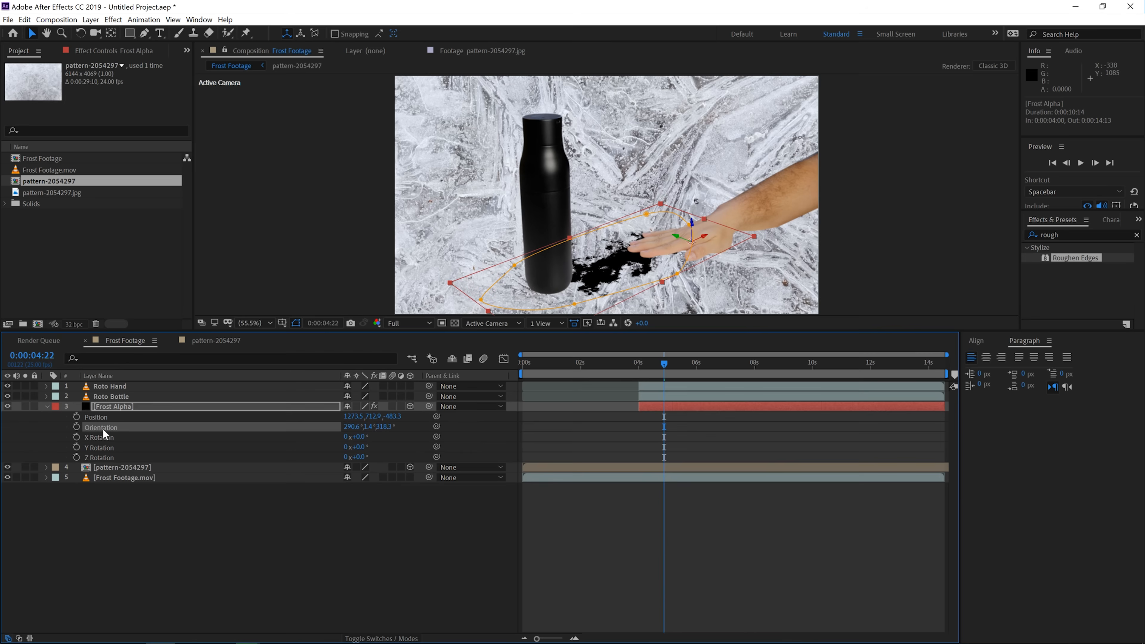
pyautogui.keyDown('shift'); pyautogui.click(101, 418); pyautogui.keyUp('shift')
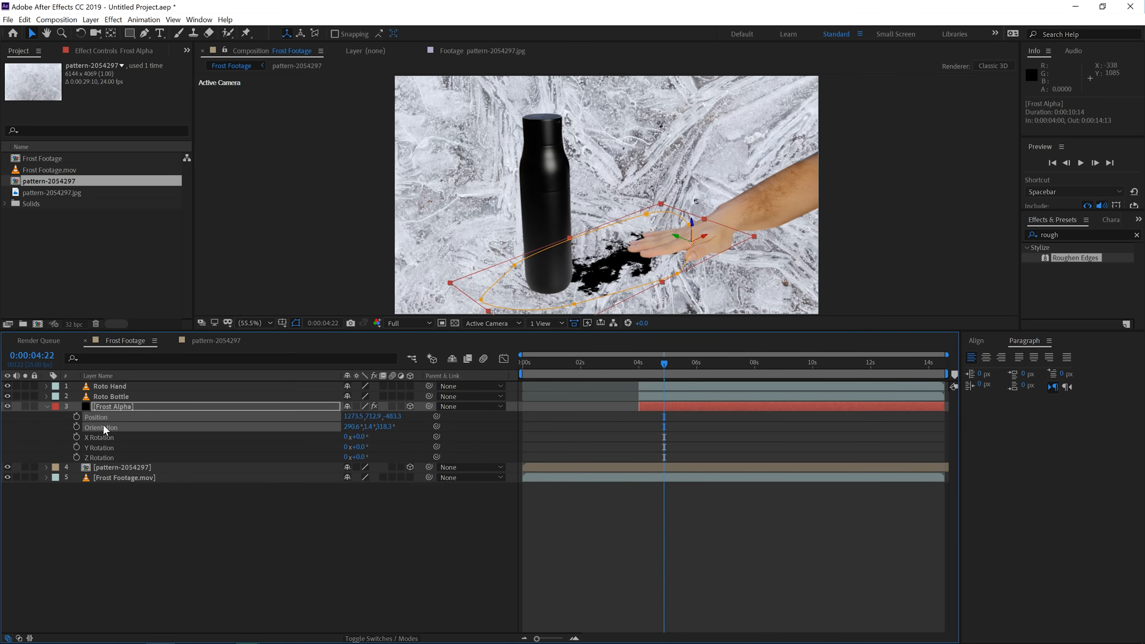
pyautogui.click(107, 466)
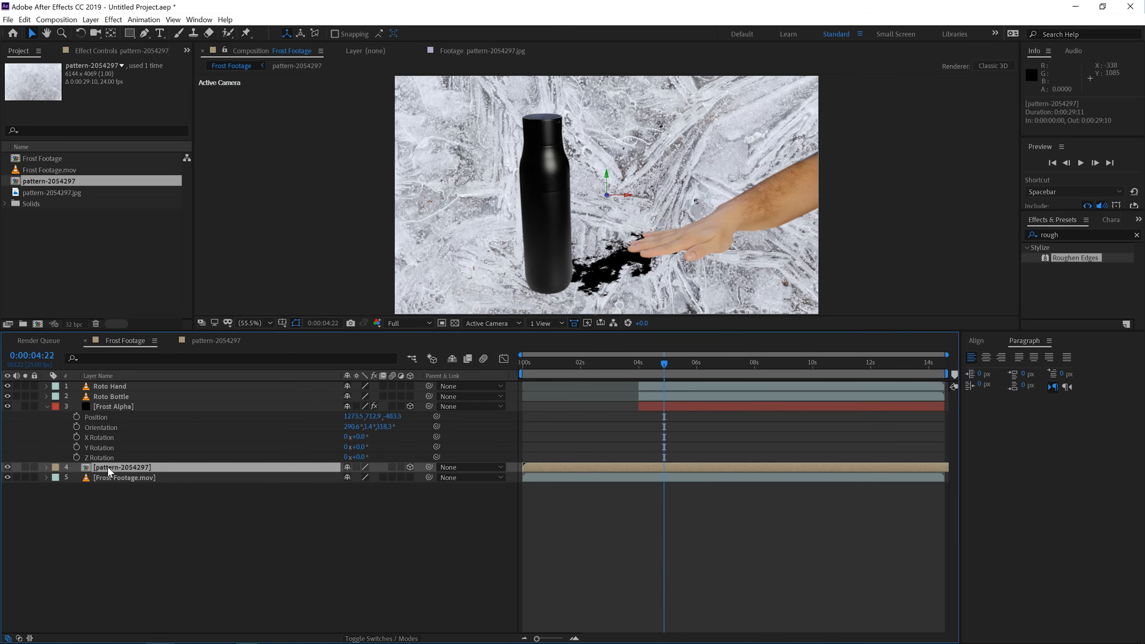
pyautogui.hotkey('ctrl', 'v')
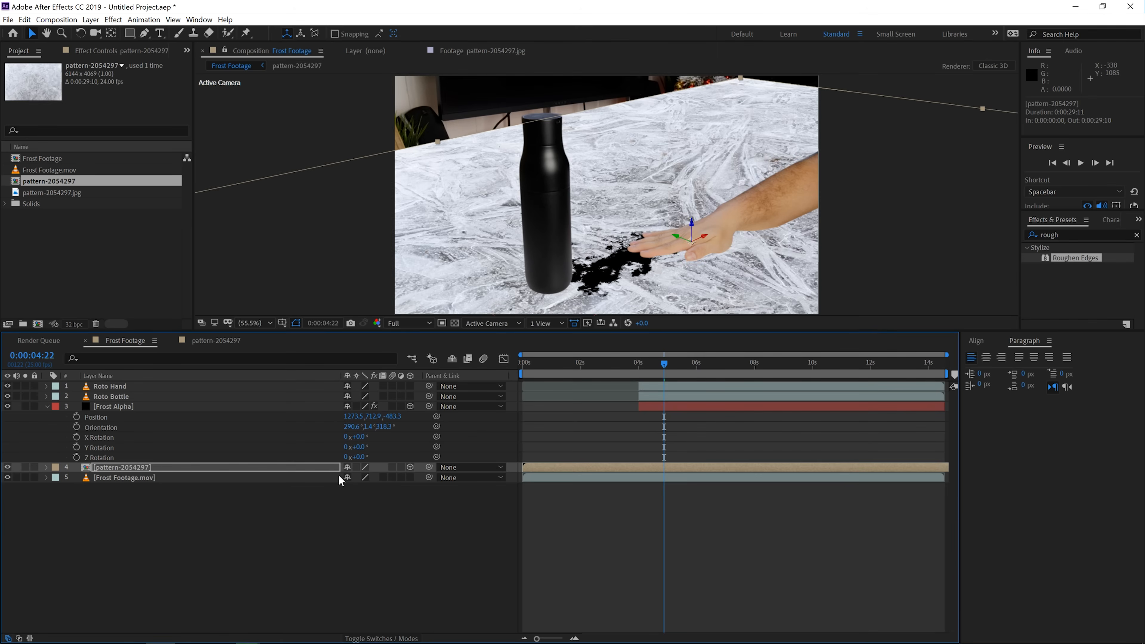
# Step: Scale the pattern-2054297 layer to 13% and move it under the frost shape, to about 1016, 797, -483
pyautogui.press('s')
pyautogui.moveTo(366, 480); pyautogui.dragTo(322, 481)
pyautogui.moveTo(731, 264); pyautogui.dragTo(684, 289)
pyautogui.moveTo(374, 477); pyautogui.dragTo(368, 478)
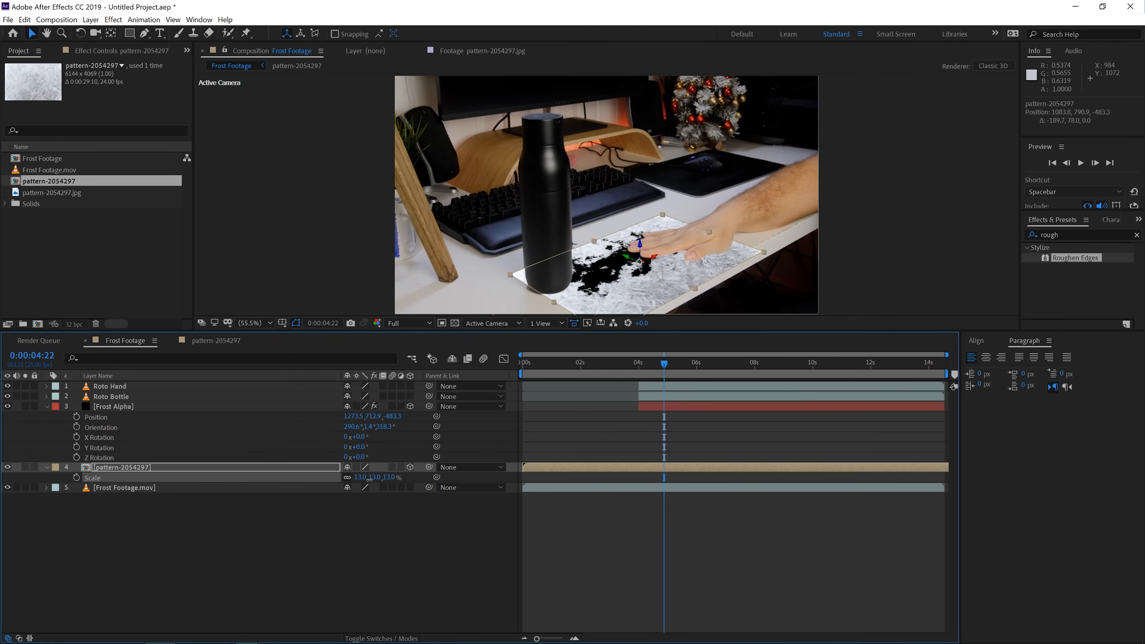
pyautogui.moveTo(689, 268); pyautogui.dragTo(684, 269)
pyautogui.moveTo(678, 268); pyautogui.dragTo(677, 267)
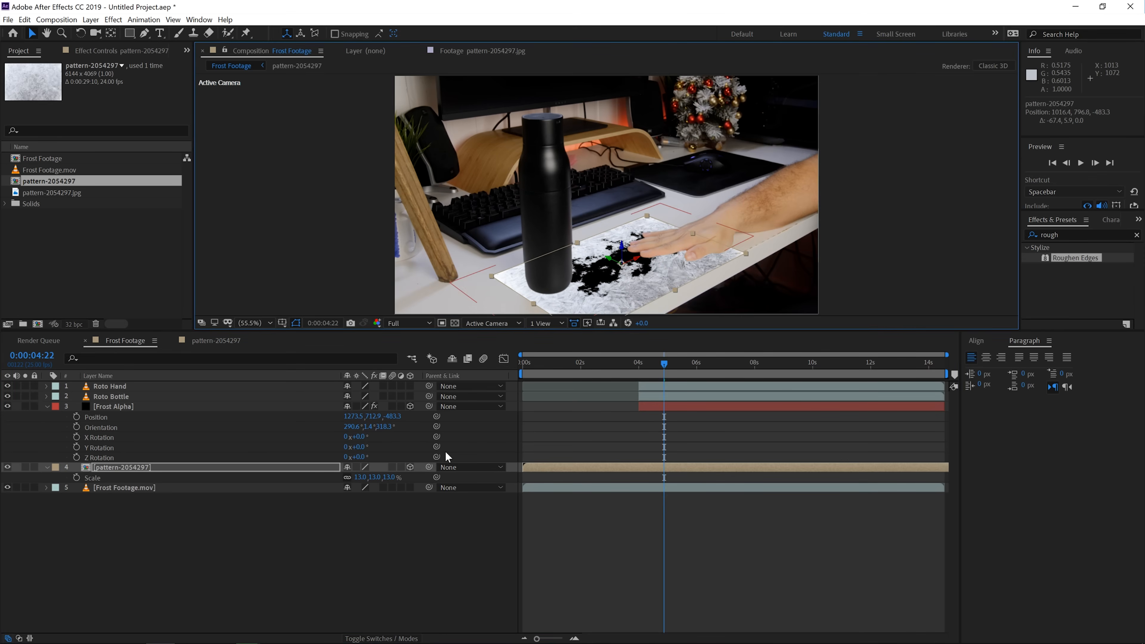
# Step: Set the pattern-2054297 layer's track matte to Alpha Matte "[Frost Alpha]"
pyautogui.click(383, 637)
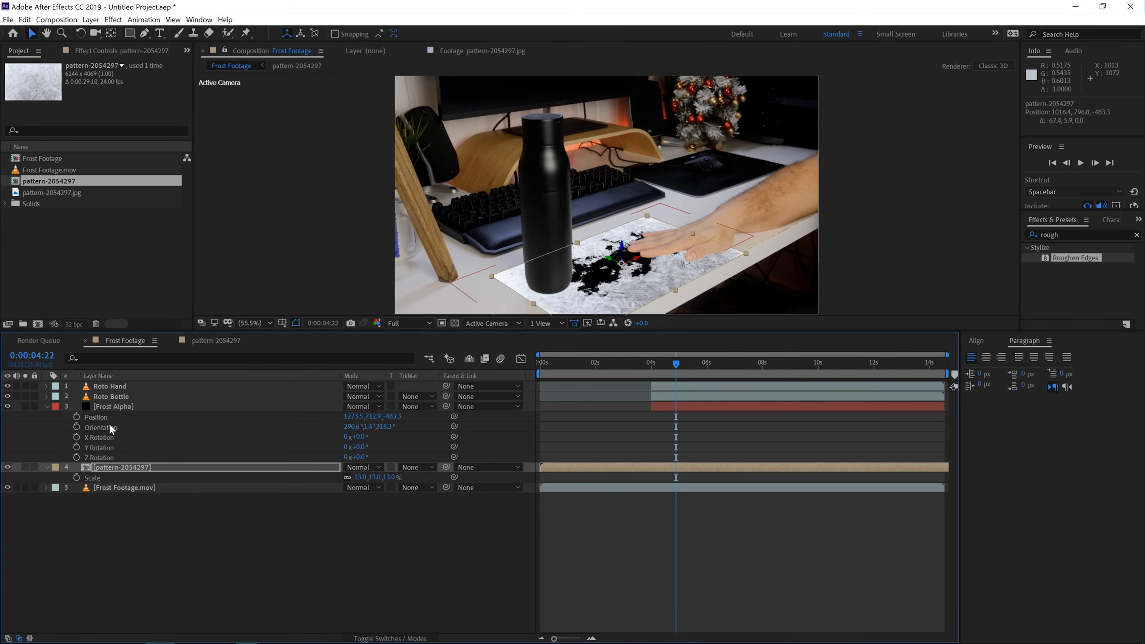
pyautogui.click(416, 467)
pyautogui.click(433, 495)
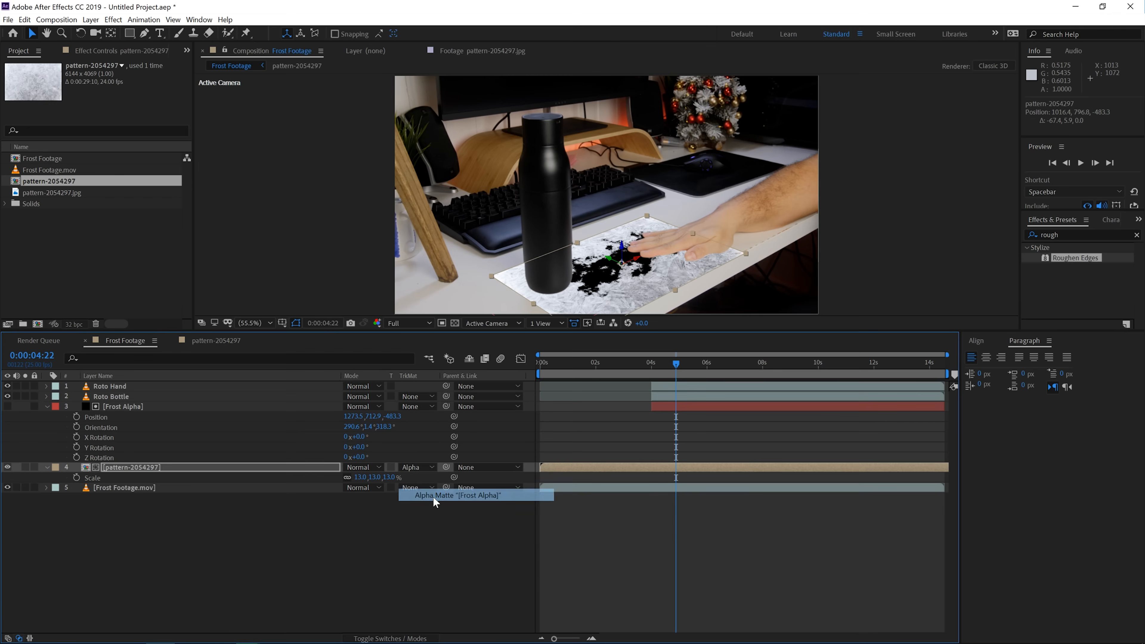
# Step: Fit the whole frame in an enlarged viewer and scrub to 0:00:06:05 to examine the spreading frost
pyautogui.click(412, 560)
pyautogui.press('/')
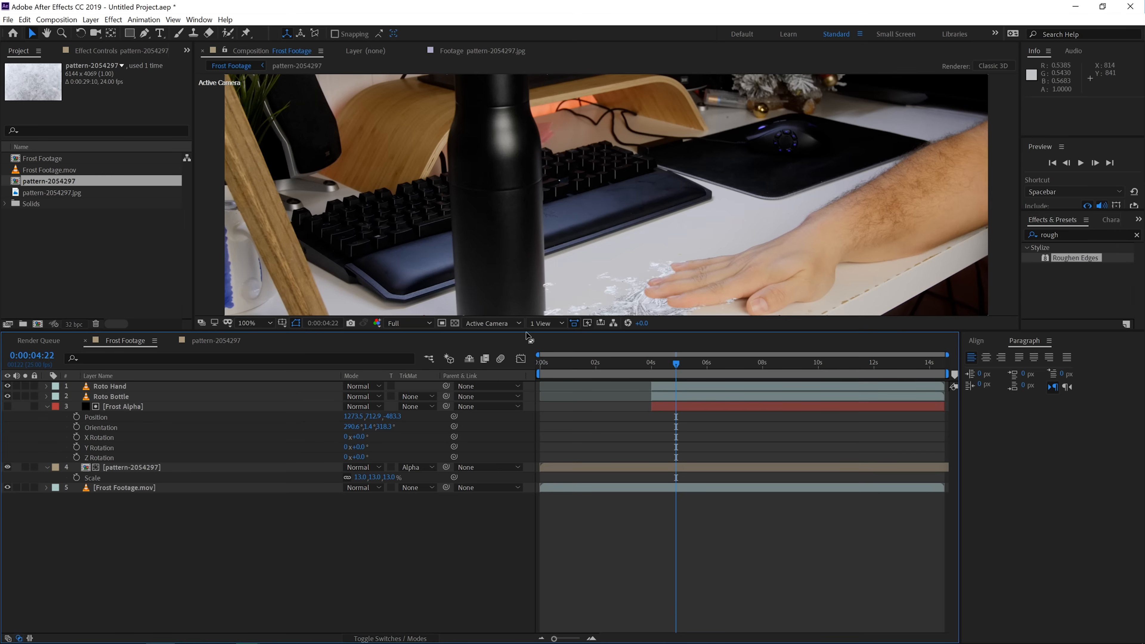
pyautogui.moveTo(526, 332); pyautogui.dragTo(522, 446)
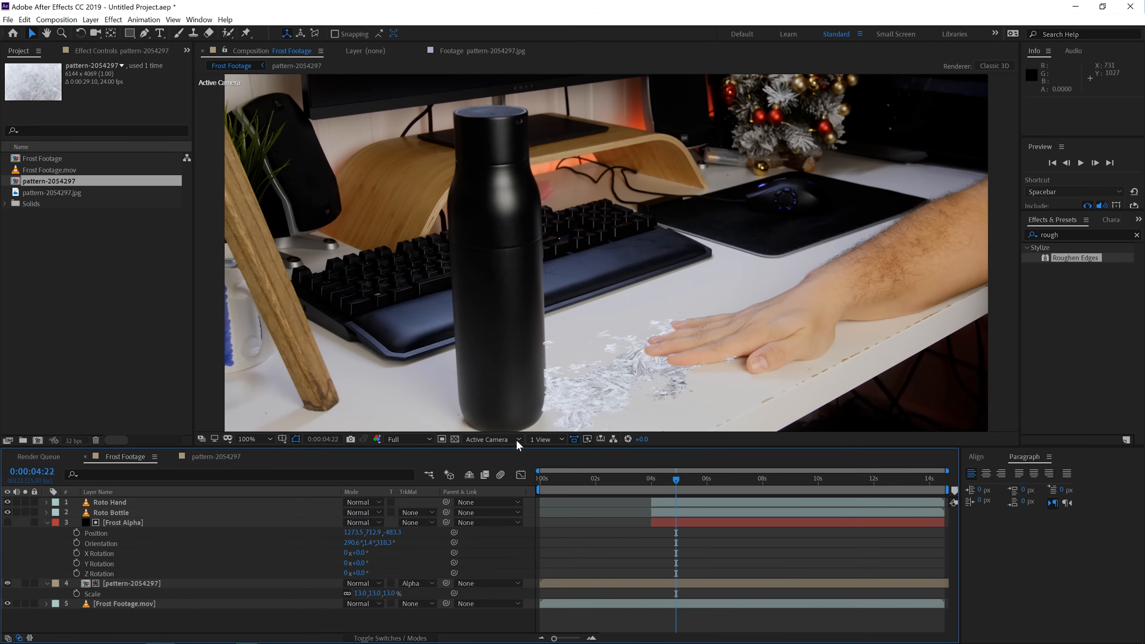
pyautogui.click(254, 439)
pyautogui.click(255, 226)
pyautogui.click(675, 479)
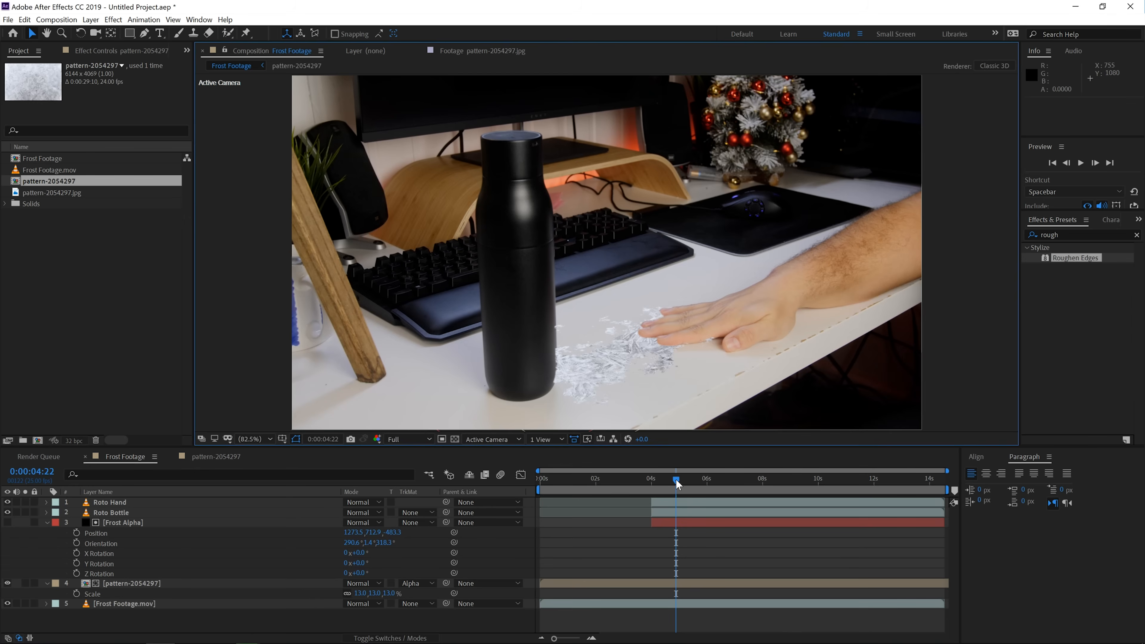
pyautogui.moveTo(671, 480); pyautogui.dragTo(712, 485)
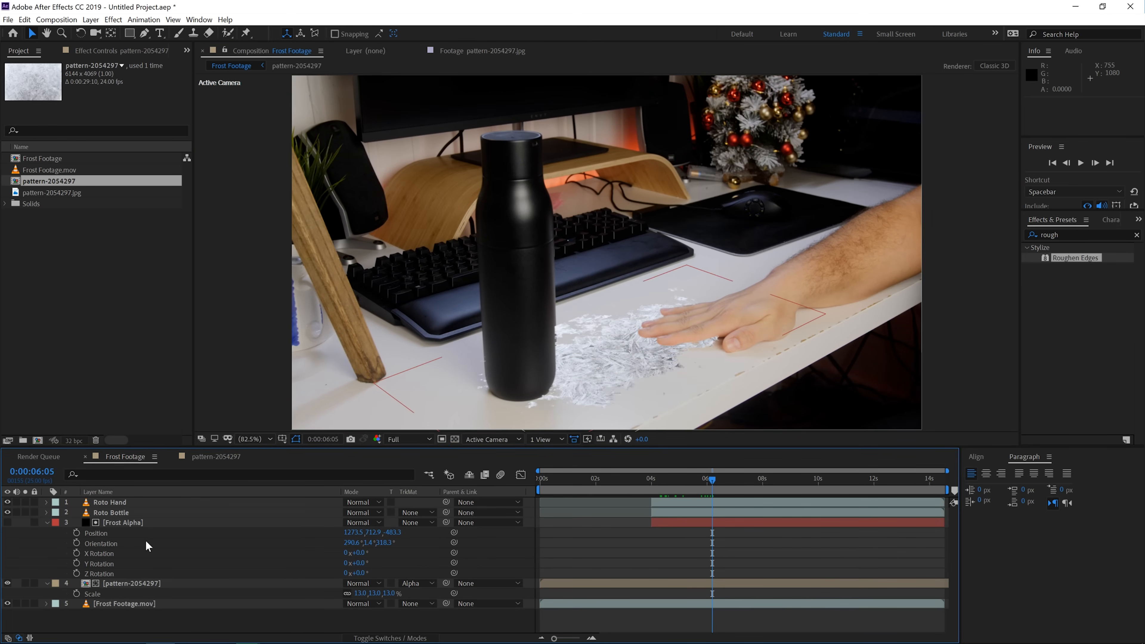
# Step: Try the blending modes from Darken through Vivid Light on the pattern-2054297 layer
pyautogui.click(119, 584)
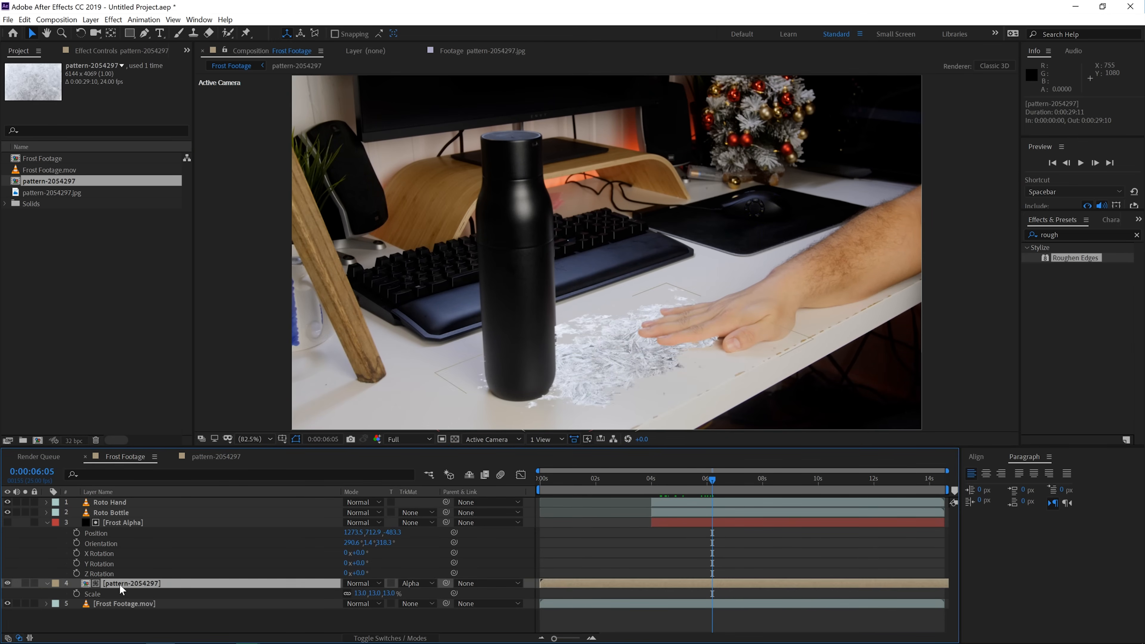
pyautogui.click(360, 583)
pyautogui.click(363, 136)
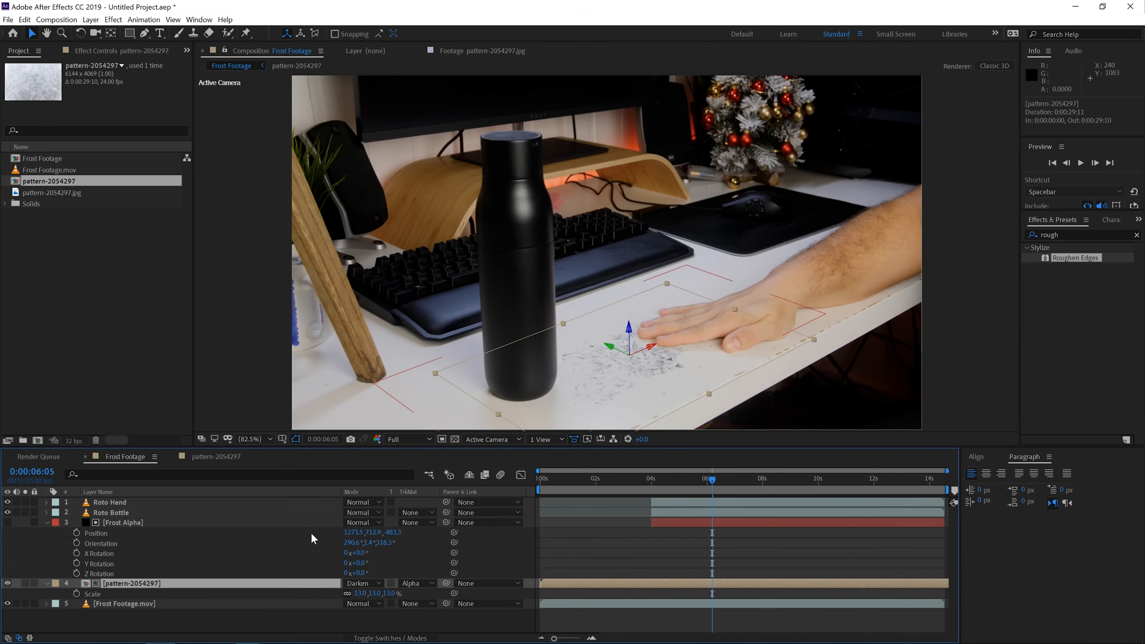
pyautogui.hotkey('shift', '=')
pyautogui.hotkey('shift', '=')
pyautogui.hotkey('shift', '=')
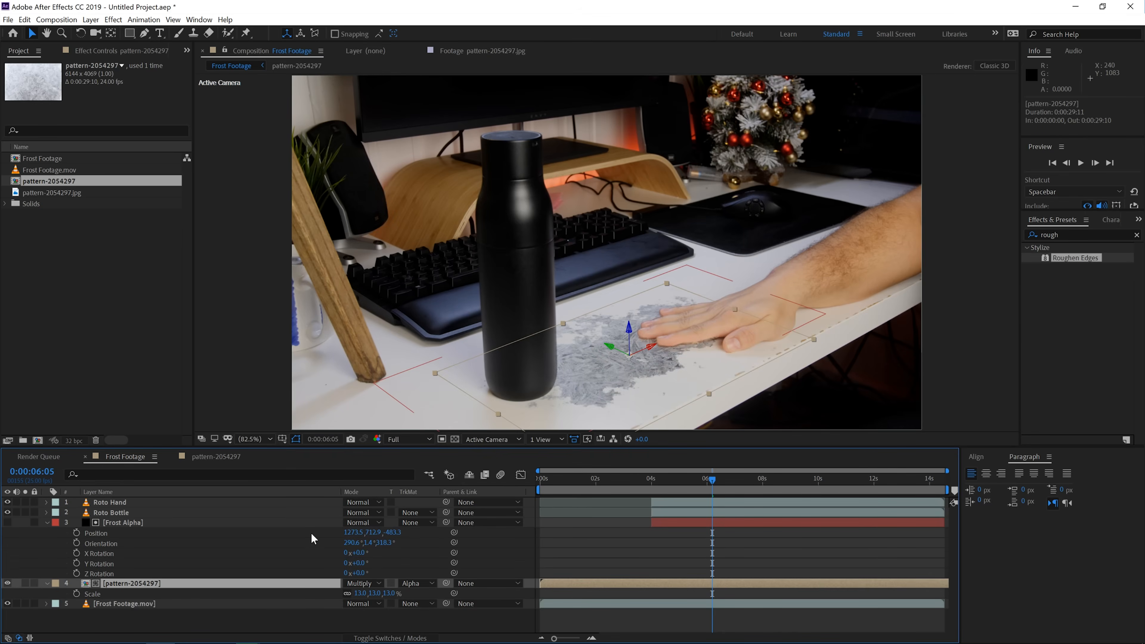
pyautogui.hotkey('shift', '=')
pyautogui.hotkey('shift', '=')
pyautogui.hotkey('shift', '=')
pyautogui.hotkey('shift', '=')
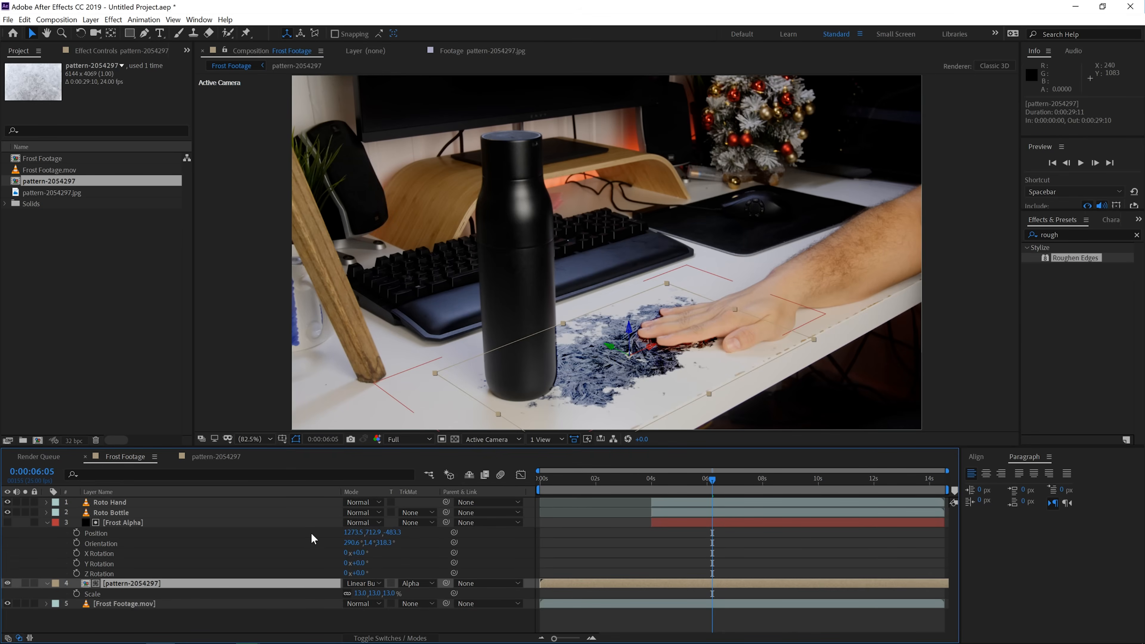
pyautogui.hotkey('shift', '=')
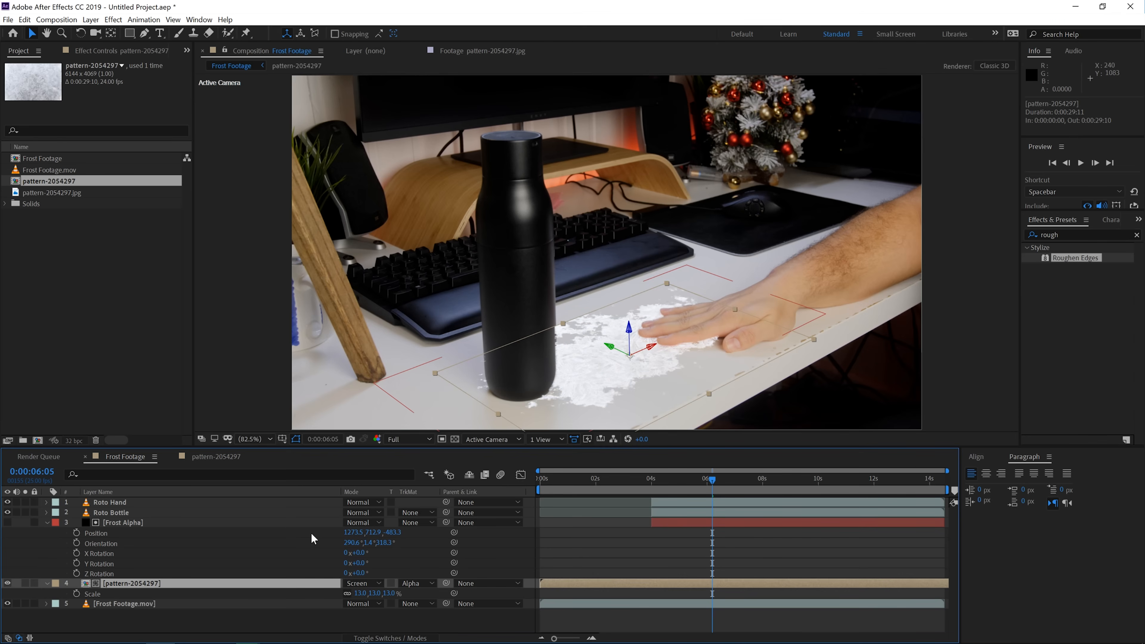
pyautogui.hotkey('shift', '-')
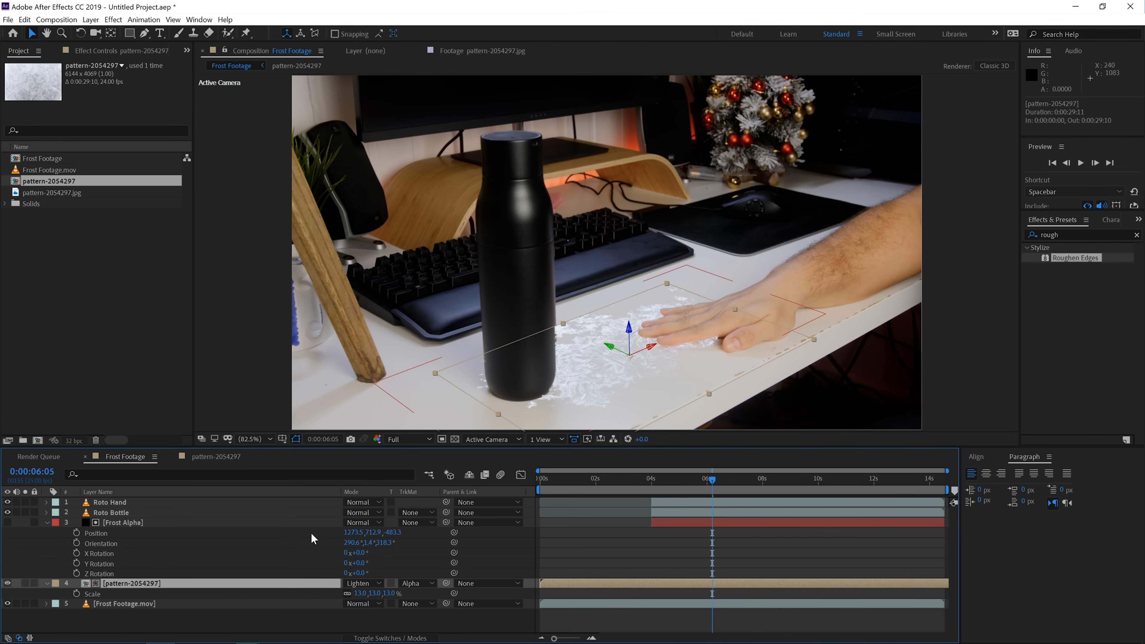
pyautogui.hotkey('shift', '=')
pyautogui.hotkey('shift', '=')
pyautogui.hotkey('shift', '=')
pyautogui.hotkey('shift', '=')
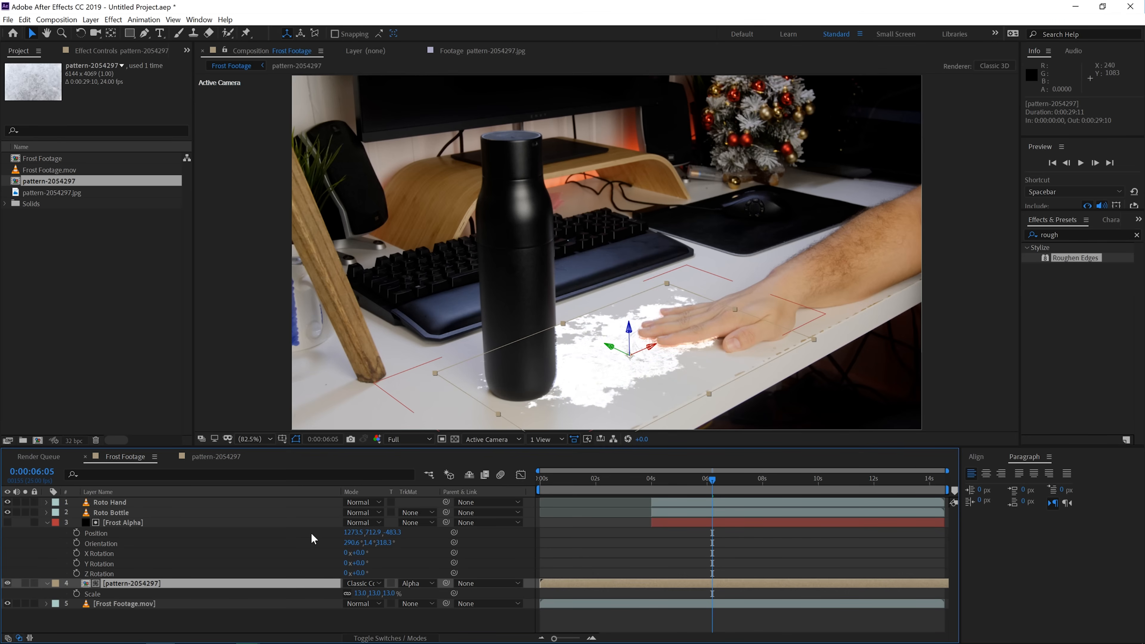
pyautogui.hotkey('shift', '=')
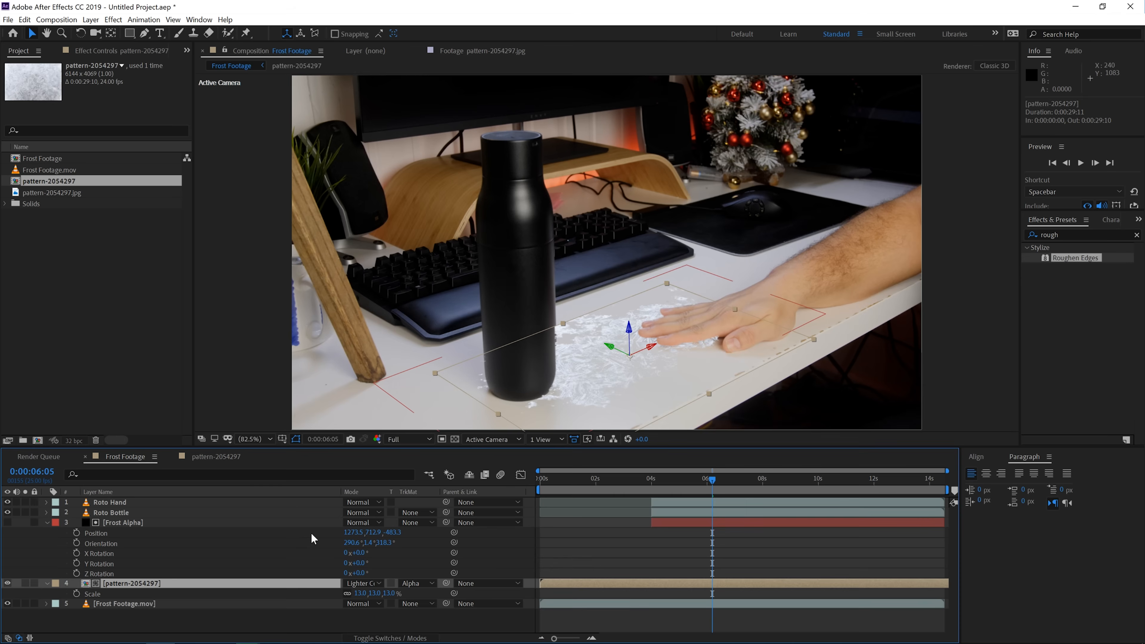
pyautogui.hotkey('shift', '=')
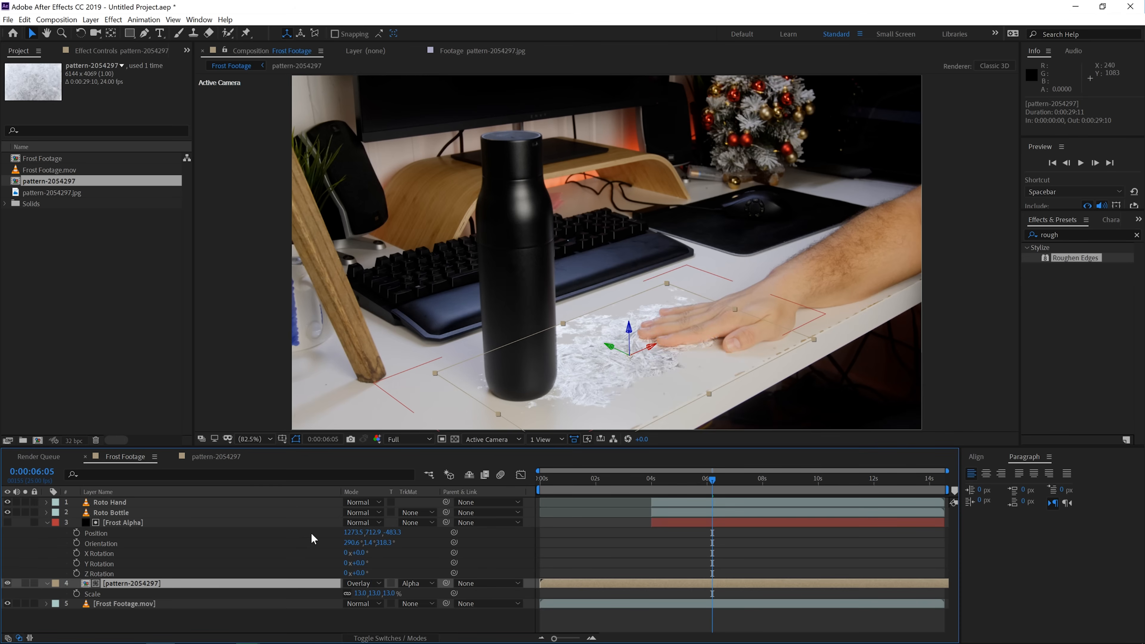
pyautogui.hotkey('shift', '=')
pyautogui.hotkey('shift', '=')
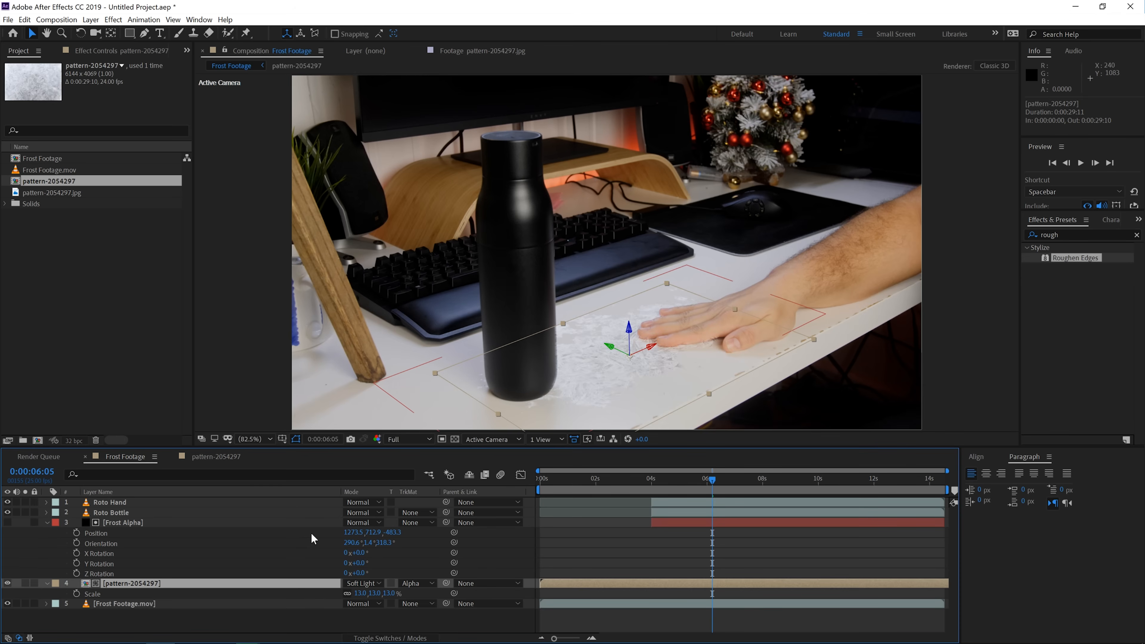
pyautogui.hotkey('shift', '=')
pyautogui.hotkey('shift', '=')
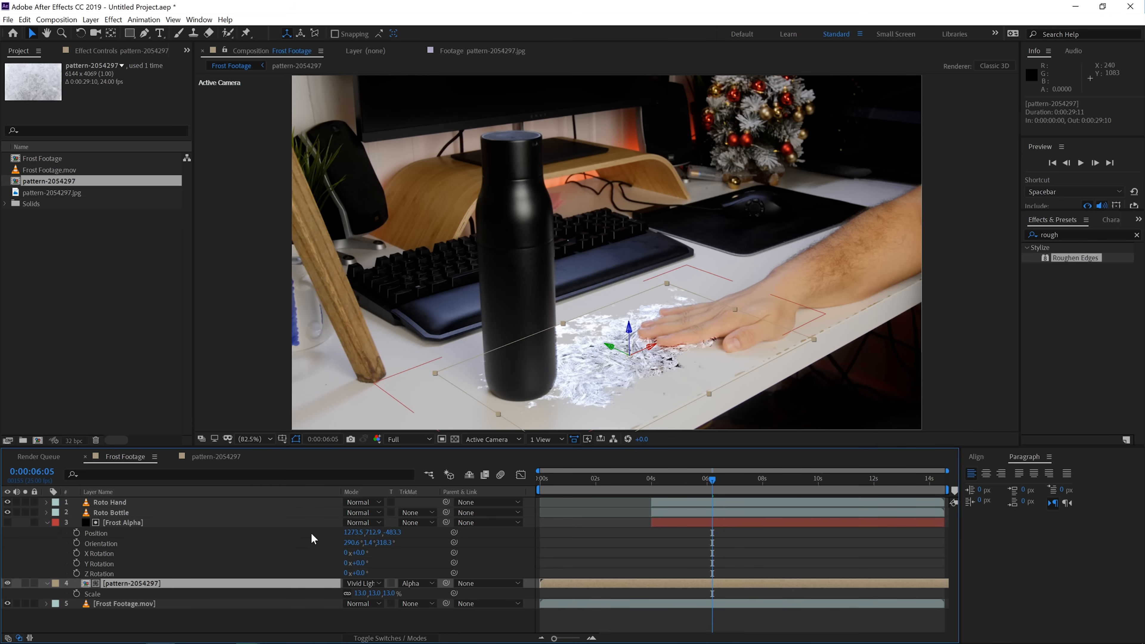
# Step: Set the blending mode of the pattern-2054297 layer to Lighten
pyautogui.click(360, 583)
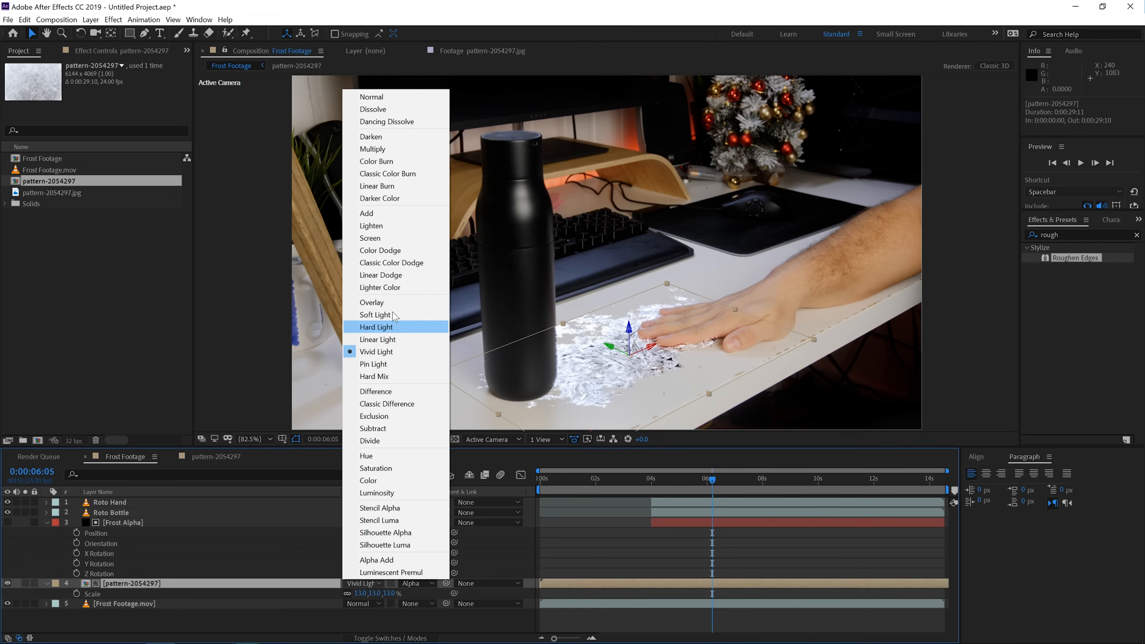
pyautogui.click(374, 225)
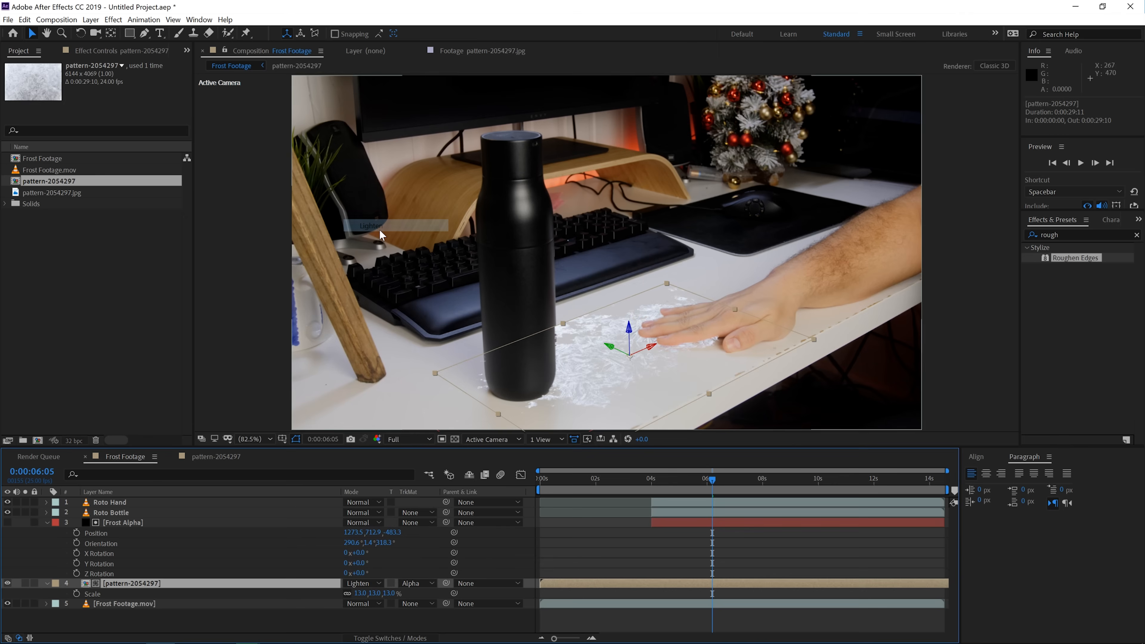
# Step: Try mask expansions of -2 and -1 pixels on the Roto Bottle layer's mask
pyautogui.click(112, 566)
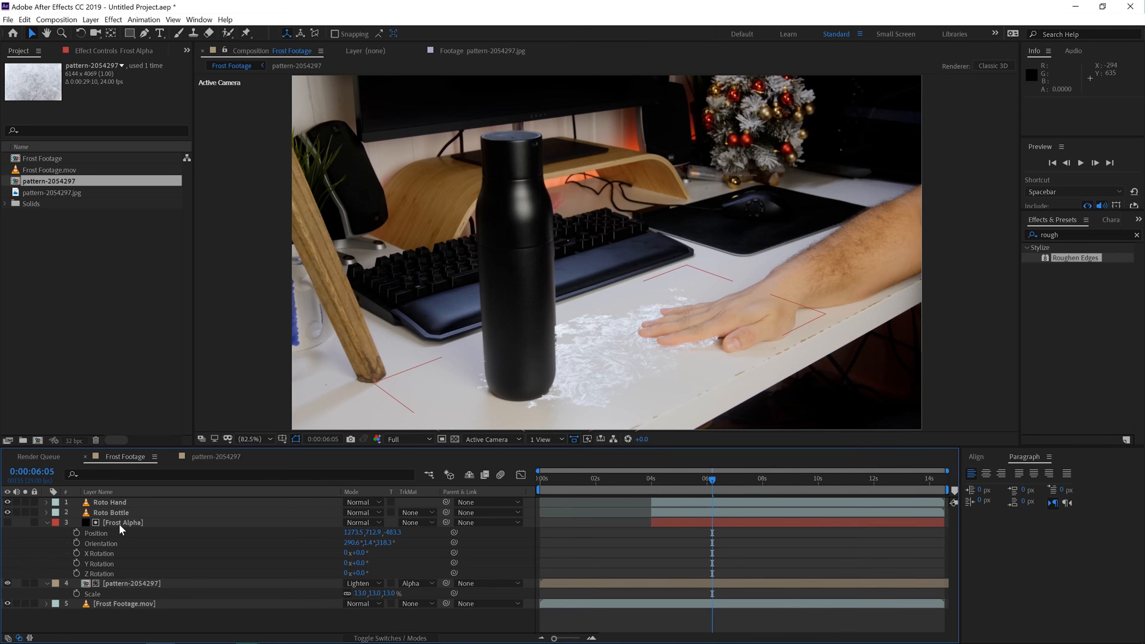
pyautogui.click(113, 511)
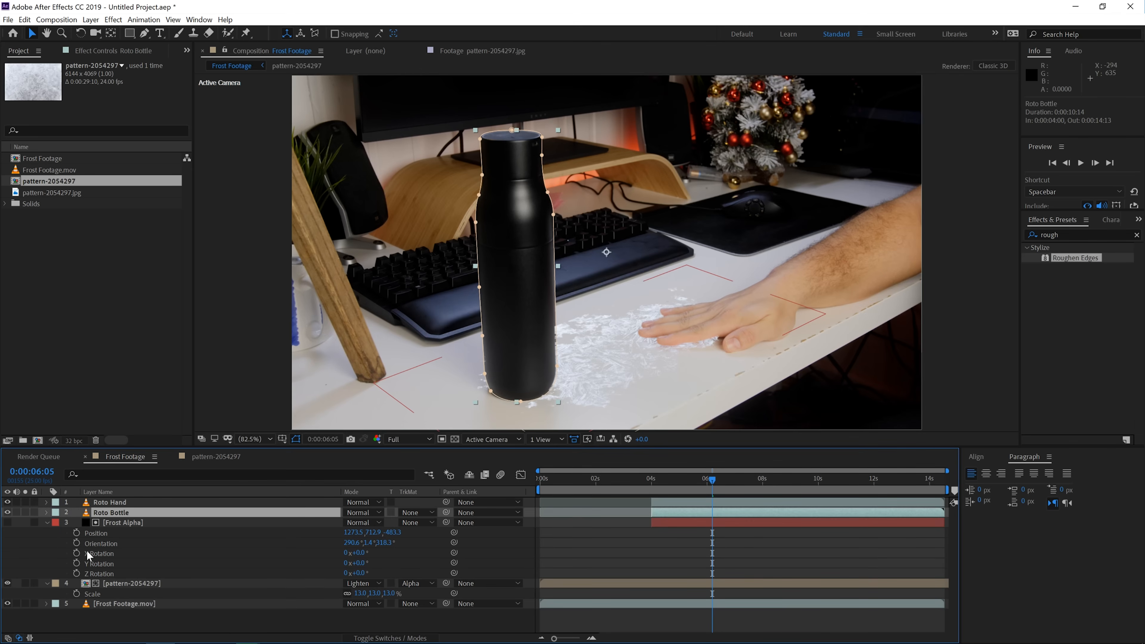
pyautogui.press('m')
pyautogui.press('m')
pyautogui.click(349, 563)
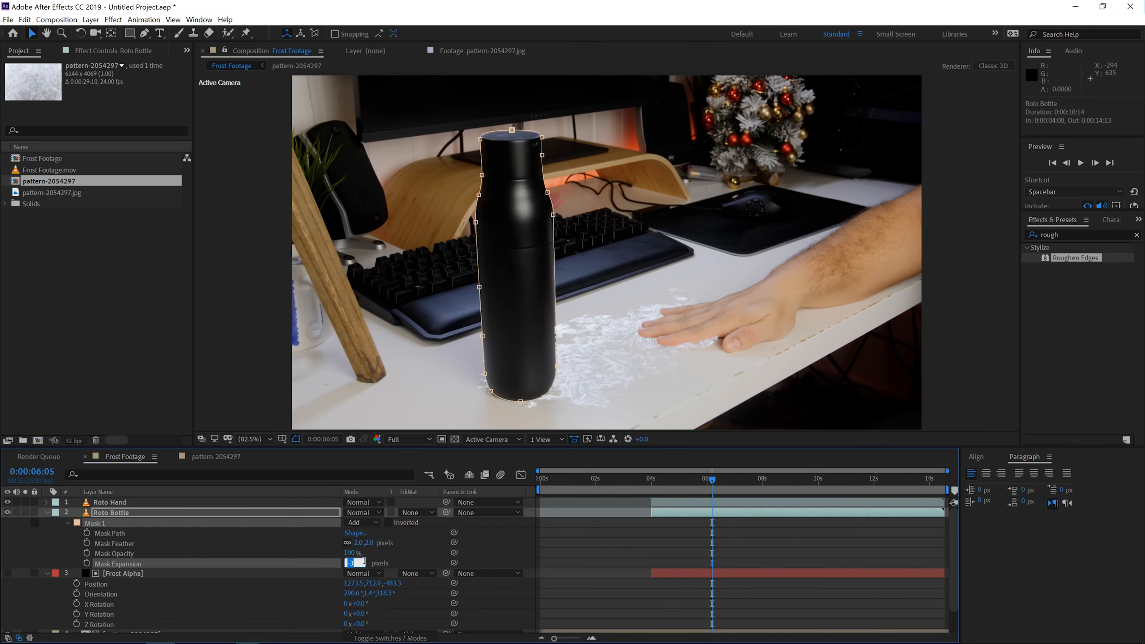
pyautogui.click(424, 560)
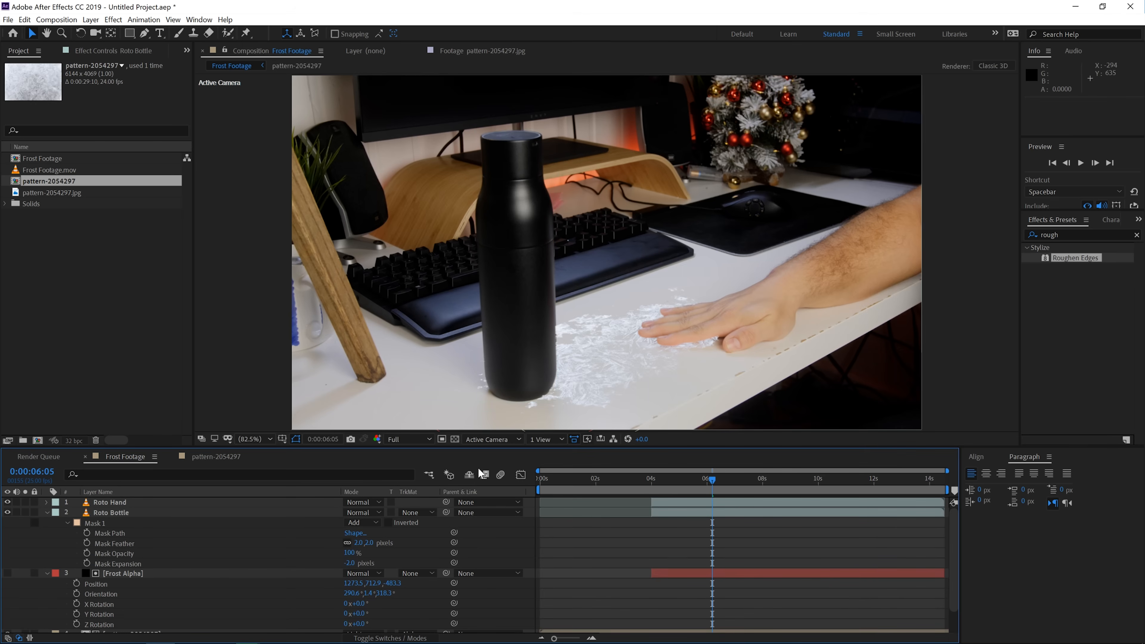
pyautogui.click(348, 562)
pyautogui.write('-1')
pyautogui.click(424, 552)
# Step: Set the Roto Bottle mask's expansion to 0 pixels and collapse the Roto Bottle and Frost Alpha properties
pyautogui.click(350, 562)
pyautogui.write('0')
pyautogui.click(419, 552)
pyautogui.click(47, 512)
pyautogui.click(44, 522)
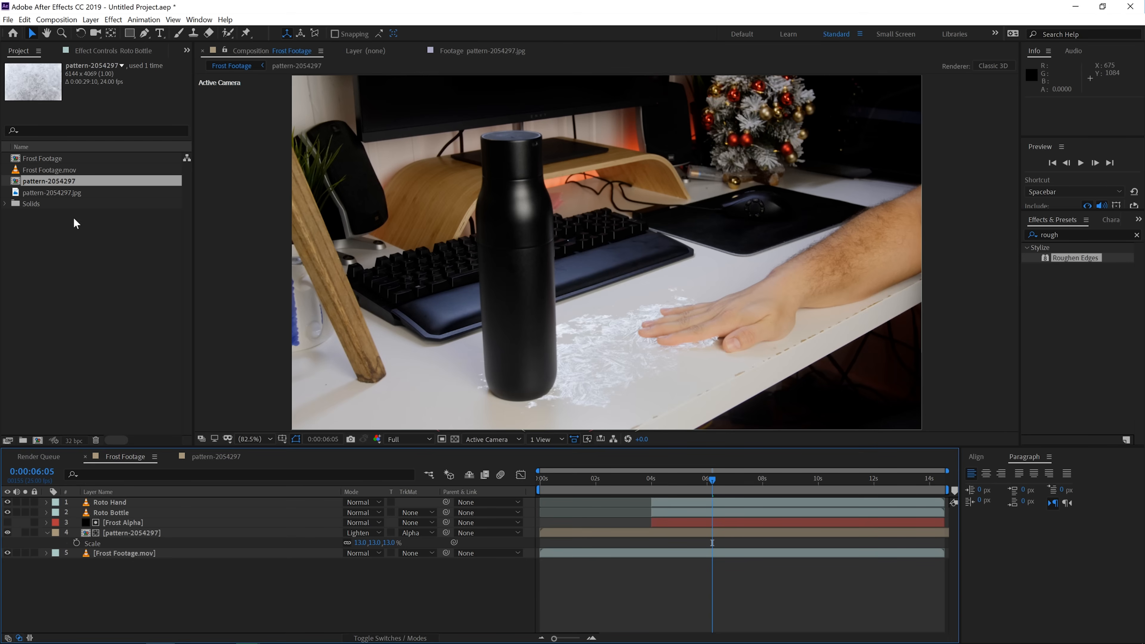
# Step: Add another copy of the pattern-2054297 composition above all layers and fit it to the comp width
pyautogui.moveTo(47, 183); pyautogui.dragTo(117, 500)
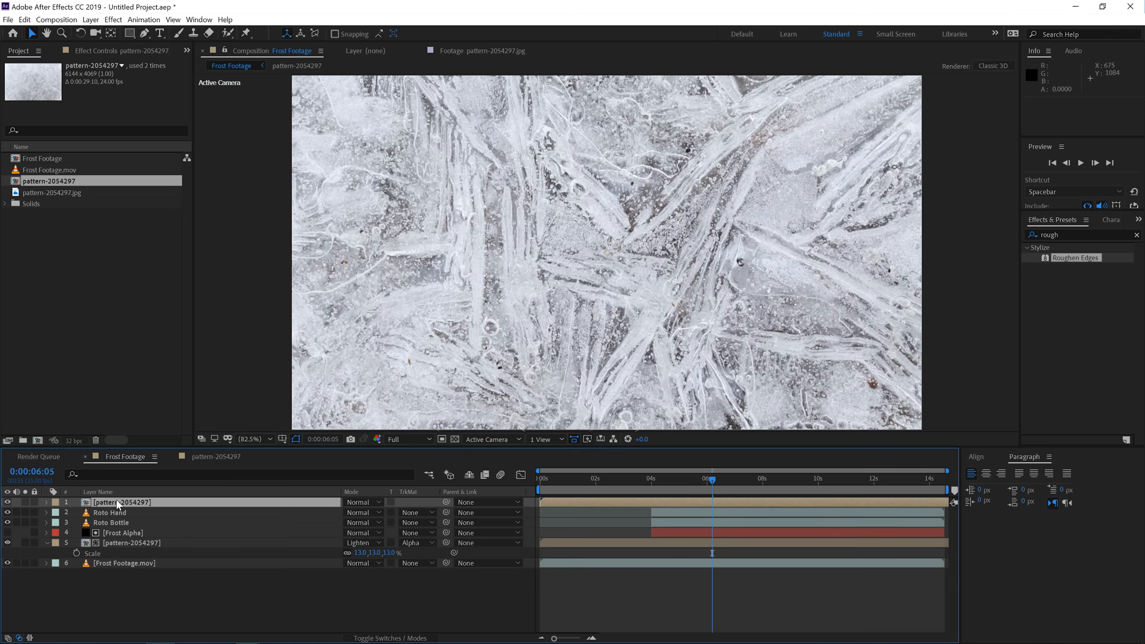
pyautogui.rightClick(406, 288)
pyautogui.moveTo(450, 347)
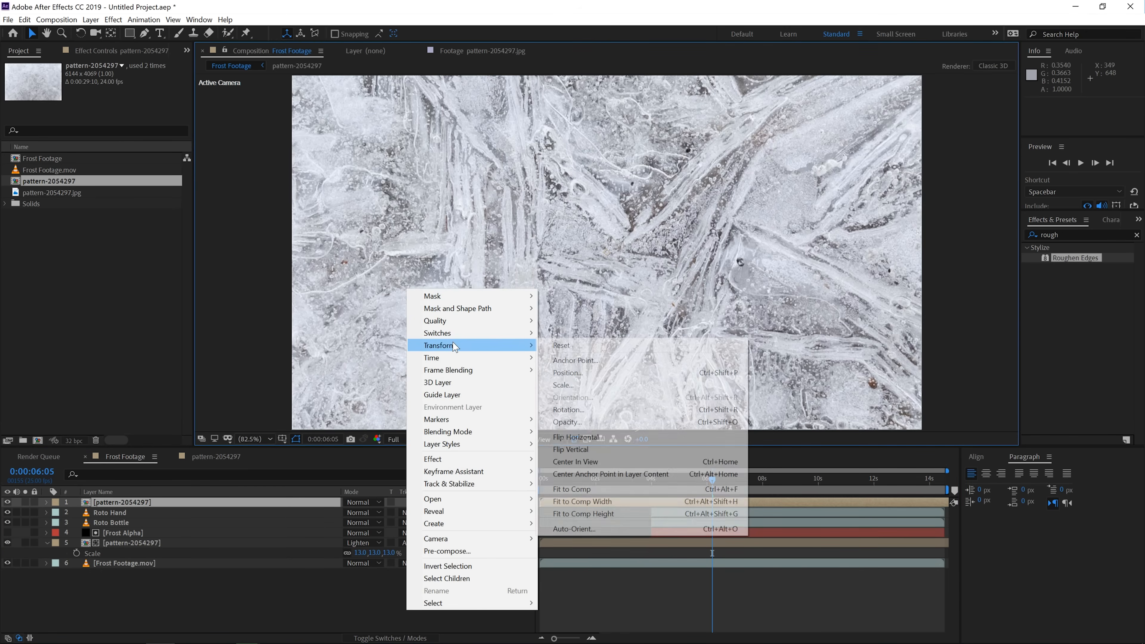
pyautogui.click(588, 503)
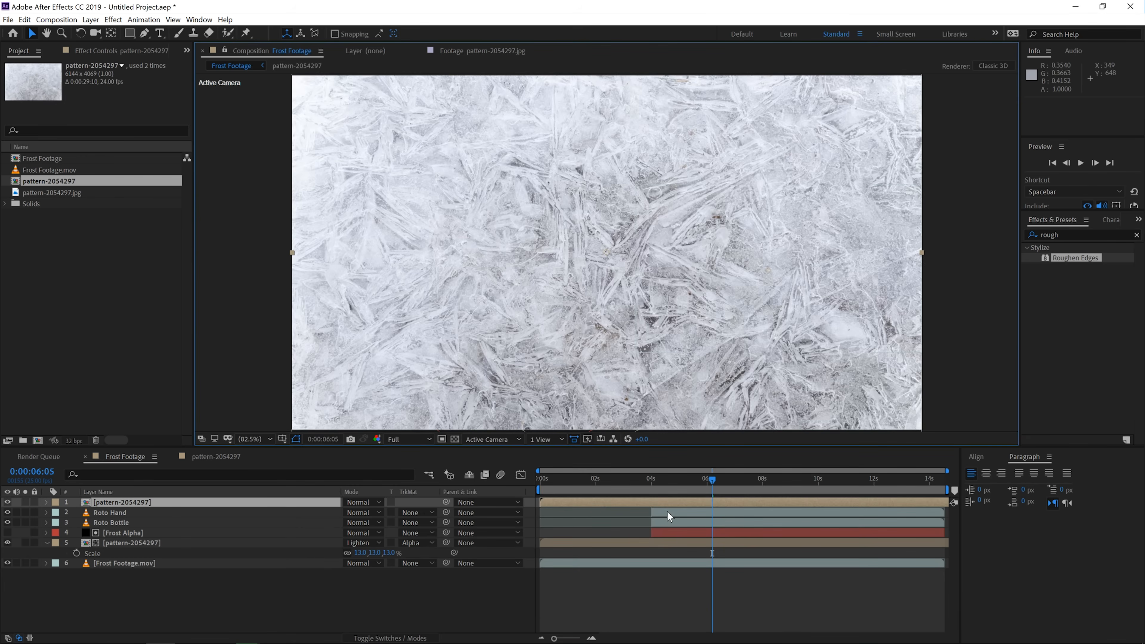
# Step: Apply the CC Cylinder effect to the top pattern-2054297 layer and set its Render option to Outside
pyautogui.moveTo(1067, 237); pyautogui.dragTo(853, 244)
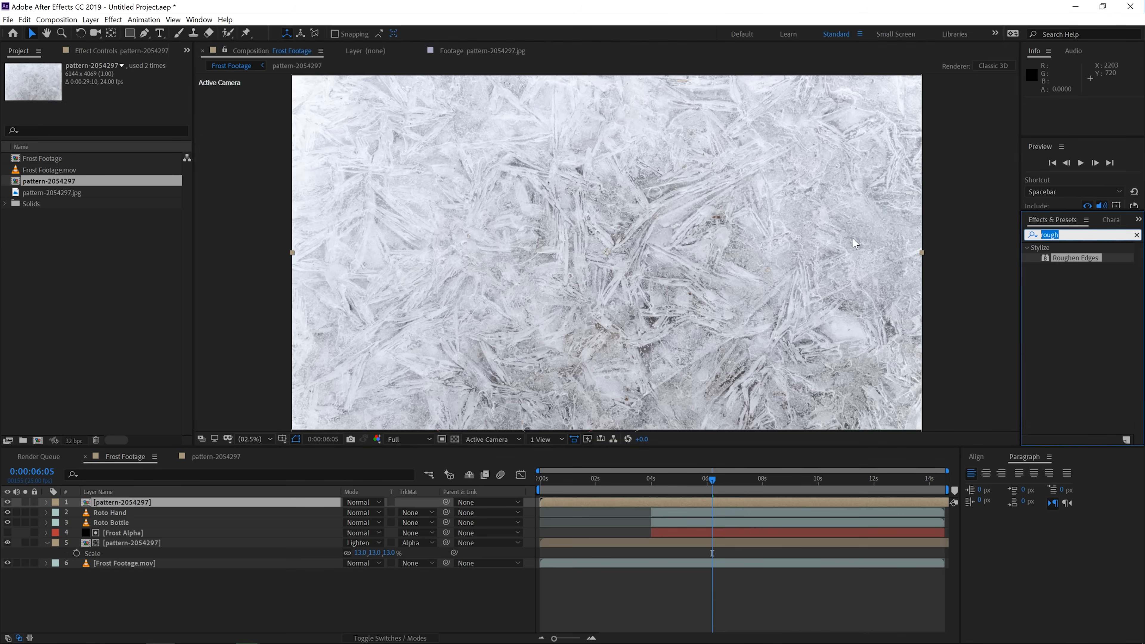
pyautogui.write('cyl')
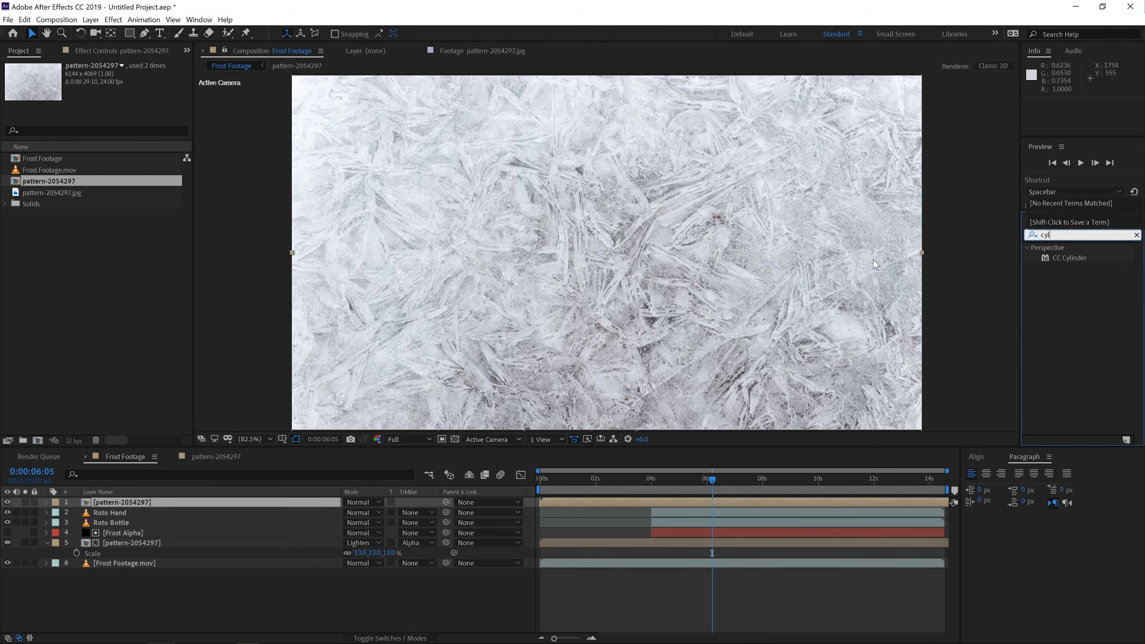
pyautogui.moveTo(1069, 258); pyautogui.dragTo(638, 276)
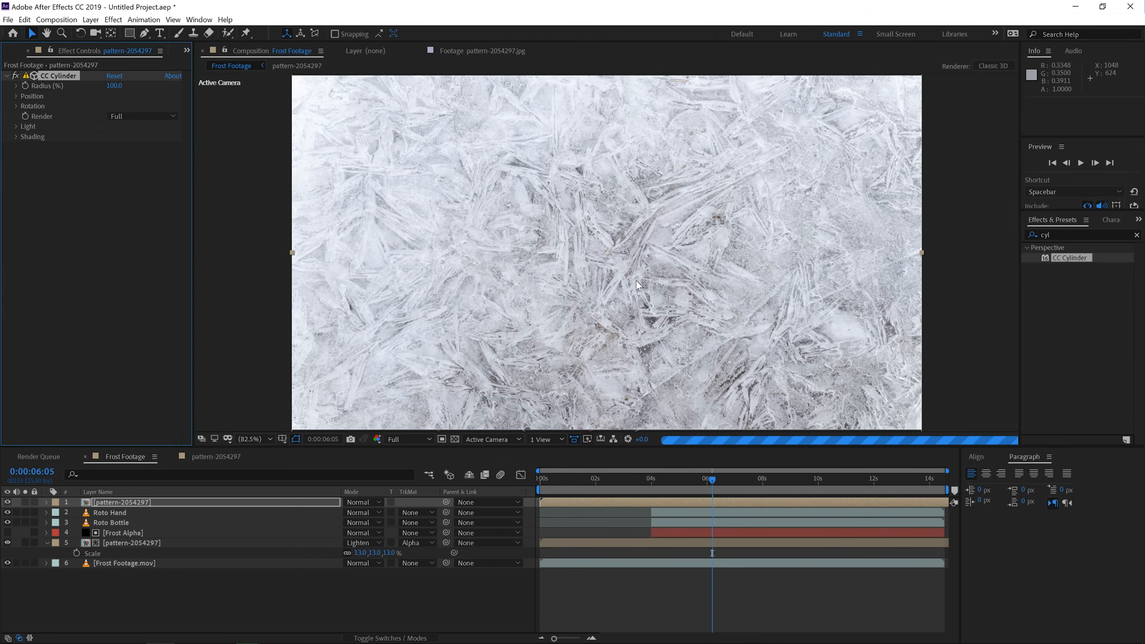
pyautogui.click(139, 117)
pyautogui.click(141, 140)
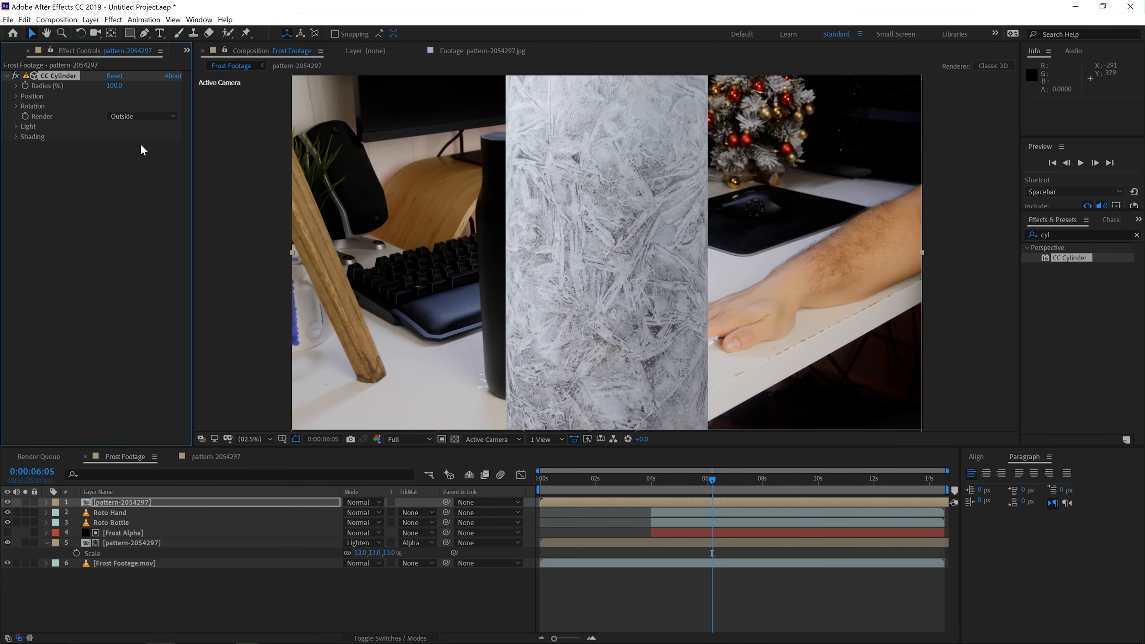
# Step: Set the CC Cylinder radius to 40% and its Position X to -890 so the cylinder covers the bottle
pyautogui.click(112, 86)
pyautogui.write('50')
pyautogui.press('Return')
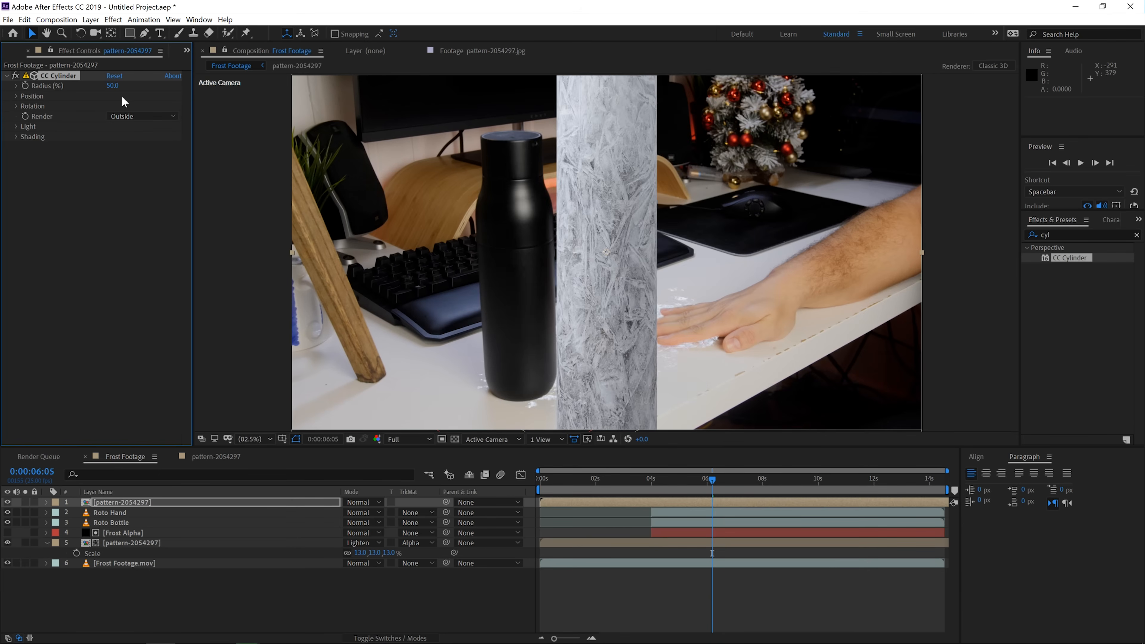
pyautogui.click(109, 86)
pyautogui.write('40')
pyautogui.press('Return')
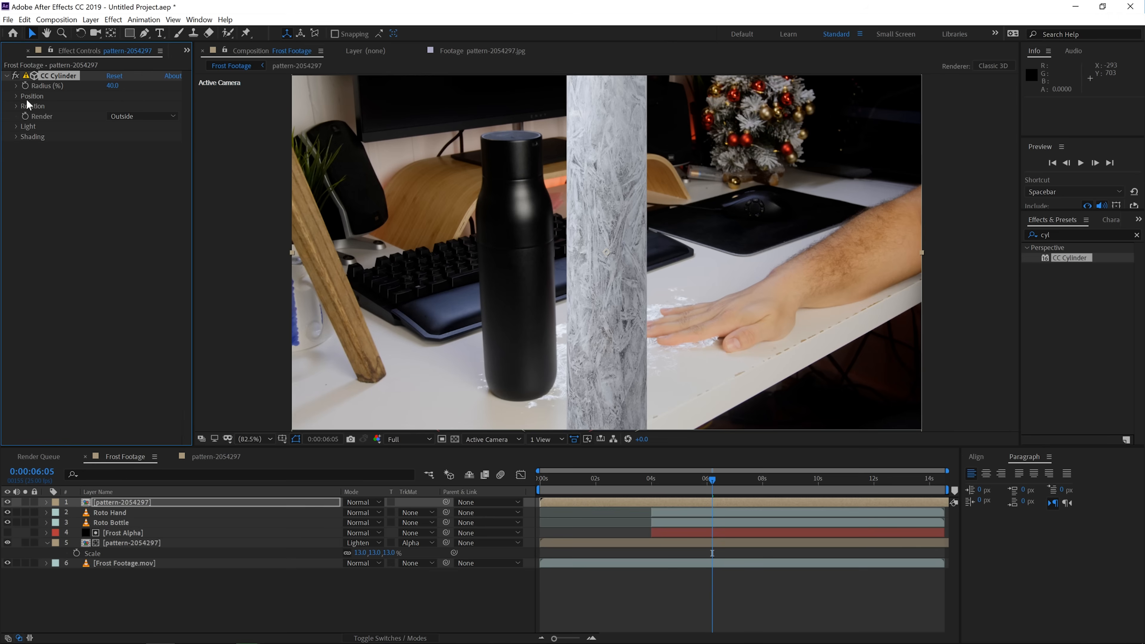
pyautogui.click(16, 97)
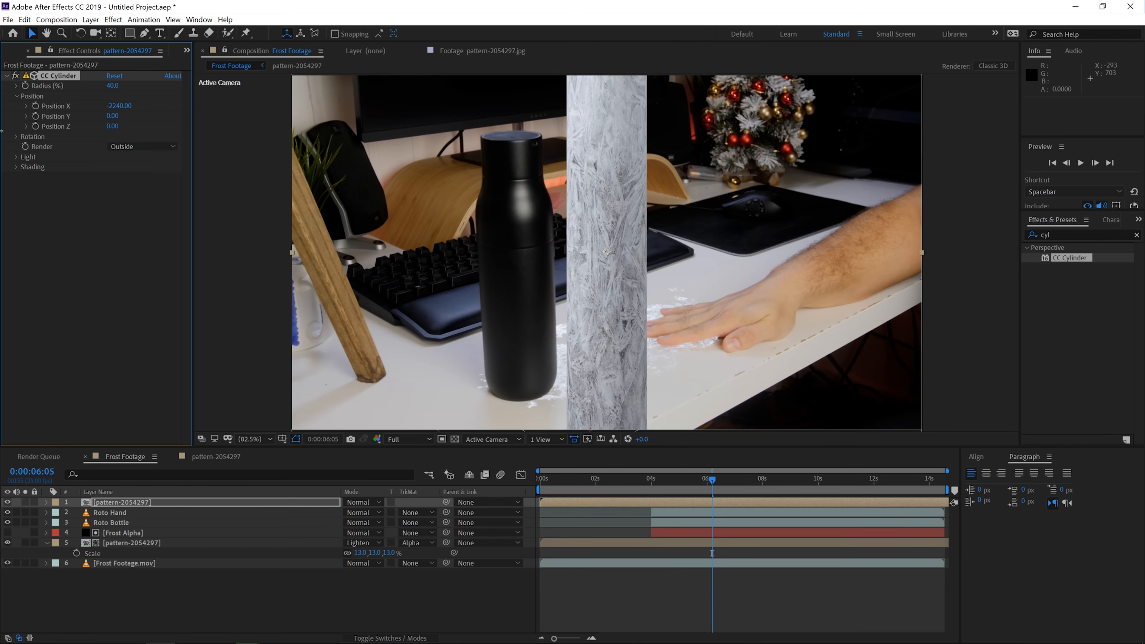
pyautogui.moveTo(113, 106); pyautogui.dragTo(206, 116)
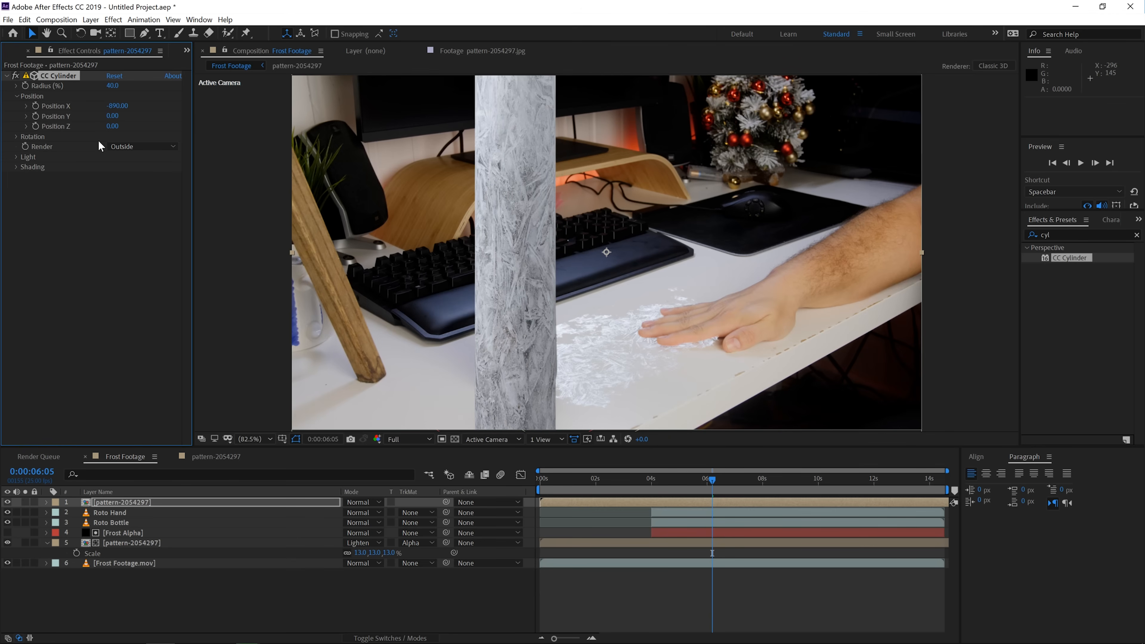
# Step: Set the CC Cylinder's Rotation X to 5° to match the bottle's perspective
pyautogui.click(16, 137)
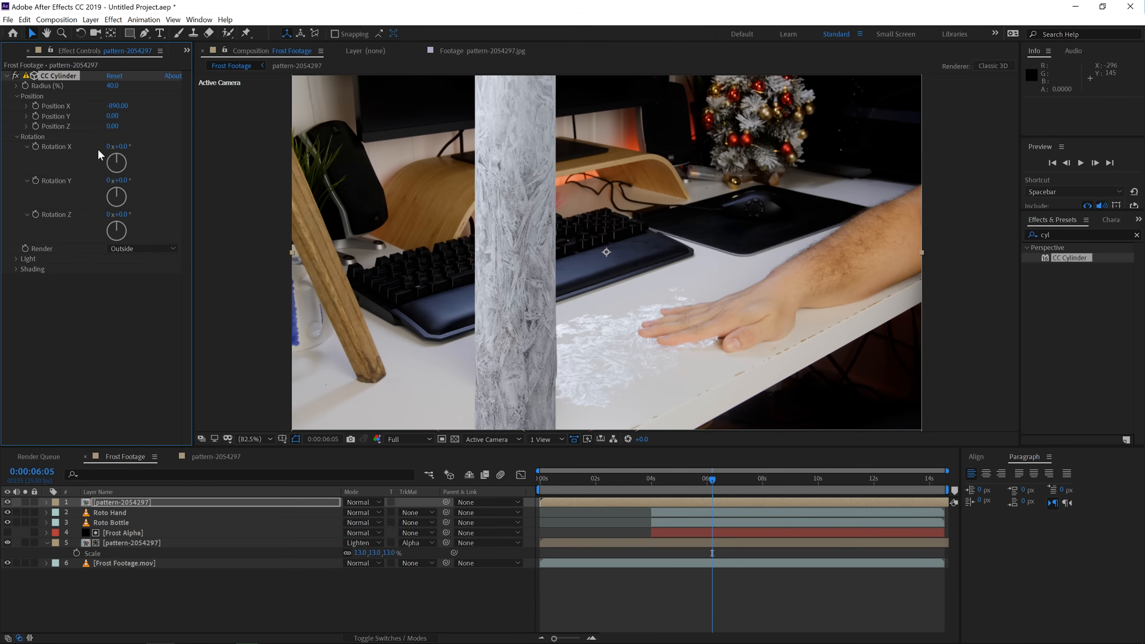
pyautogui.click(123, 181)
pyautogui.click(123, 145)
pyautogui.press('Up')
pyautogui.press('Up')
pyautogui.press('Up')
pyautogui.press('Up')
pyautogui.press('Up')
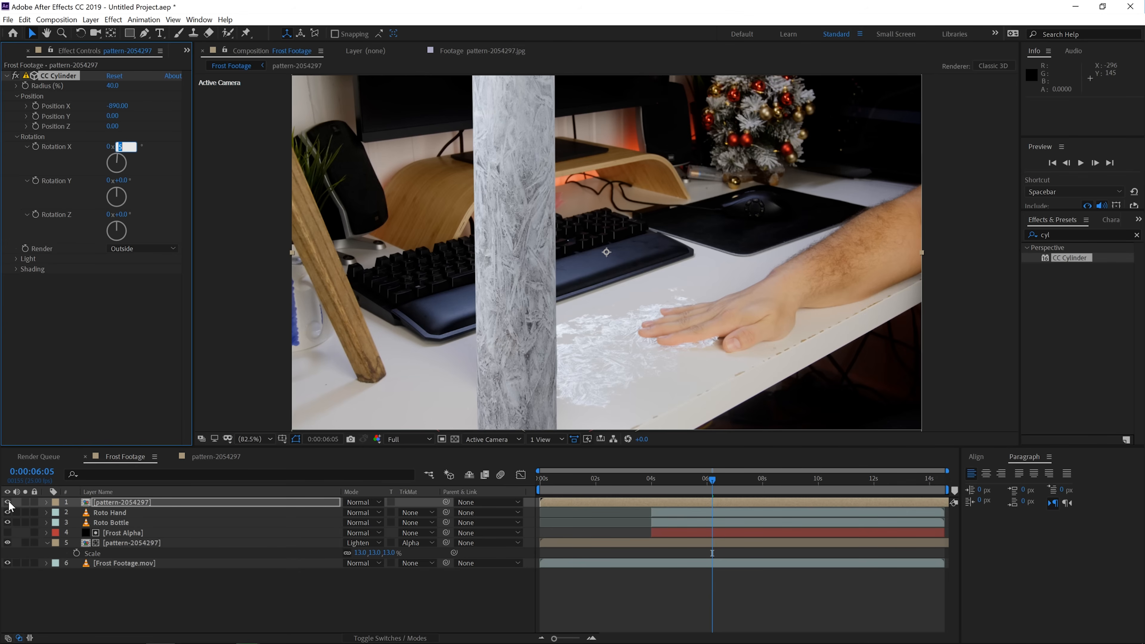
# Step: Duplicate Roto Bottle above the cylinder pattern layer and use the copy as that layer's Alpha Matte
pyautogui.click(113, 522)
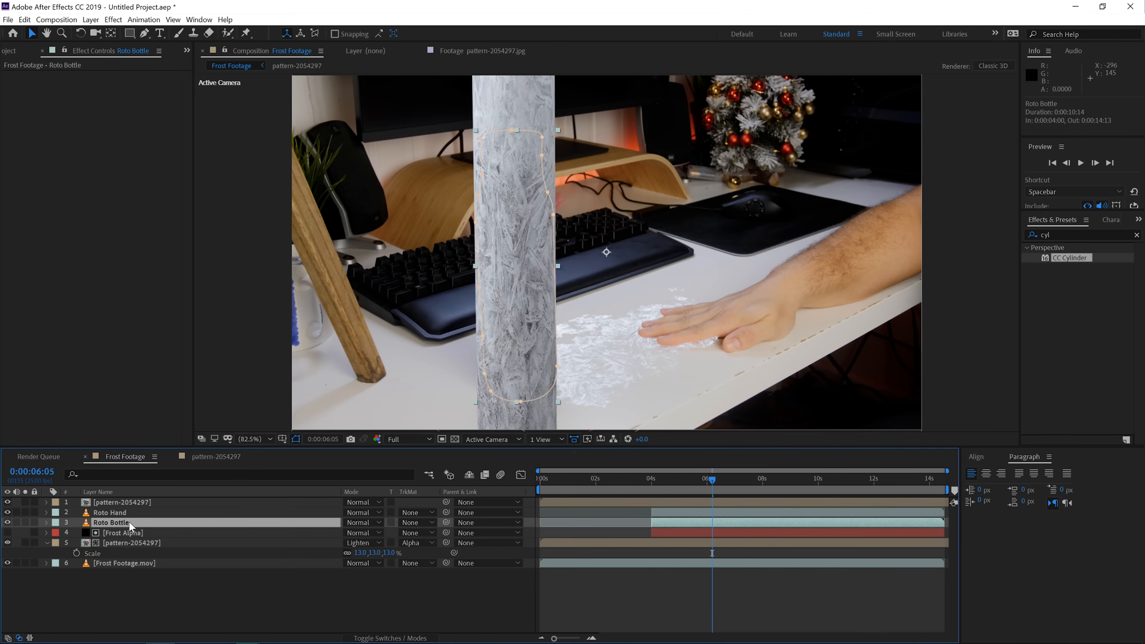
pyautogui.hotkey('ctrl', 'd')
pyautogui.moveTo(128, 521); pyautogui.dragTo(125, 500)
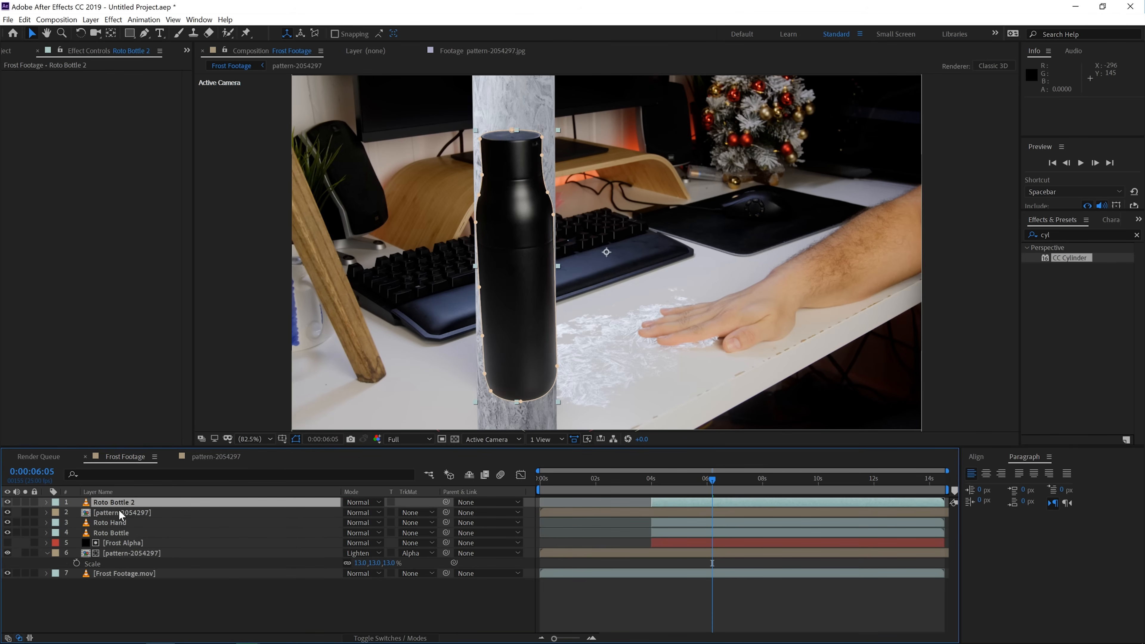
pyautogui.click(119, 513)
pyautogui.click(412, 512)
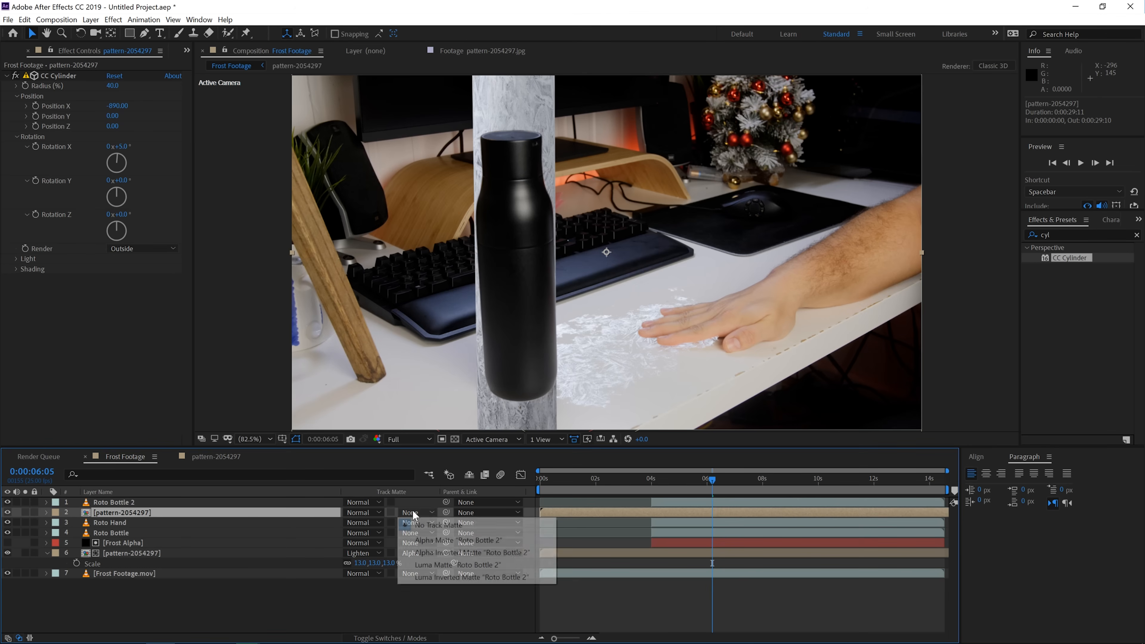
pyautogui.click(433, 539)
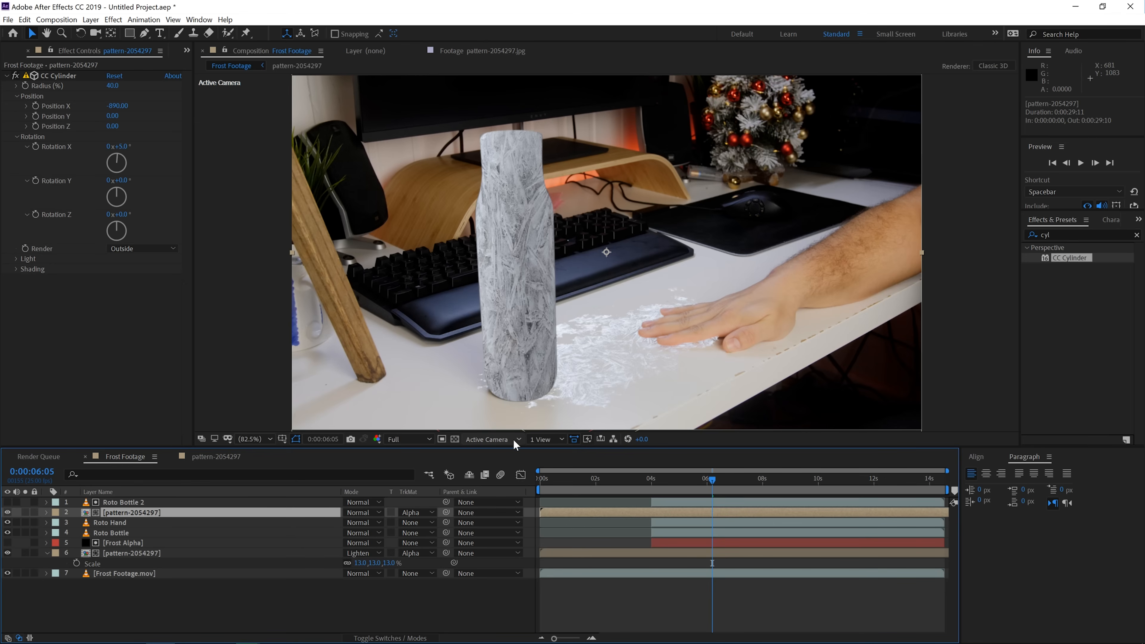
# Step: Pre-compose Roto Bottle 2 and the cylinder pattern layer as "Bottle Frozen Effect"
pyautogui.keyDown('ctrl'); pyautogui.click(120, 504); pyautogui.keyUp('ctrl')
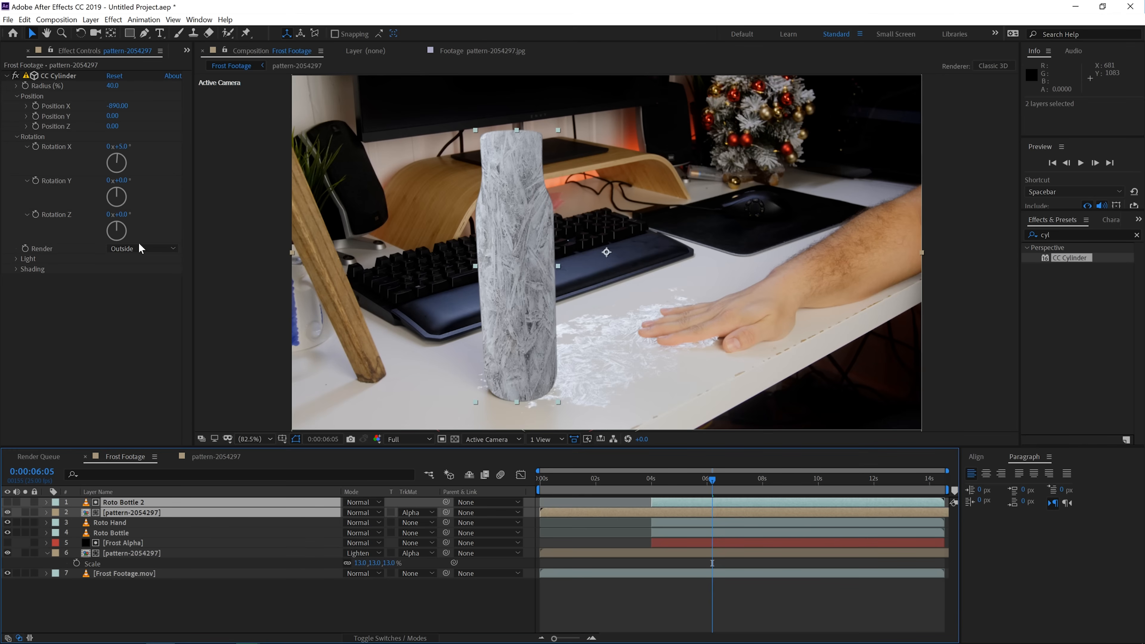
pyautogui.click(90, 19)
pyautogui.click(171, 396)
pyautogui.write('Bottle Frozen Effect')
pyautogui.press('Return')
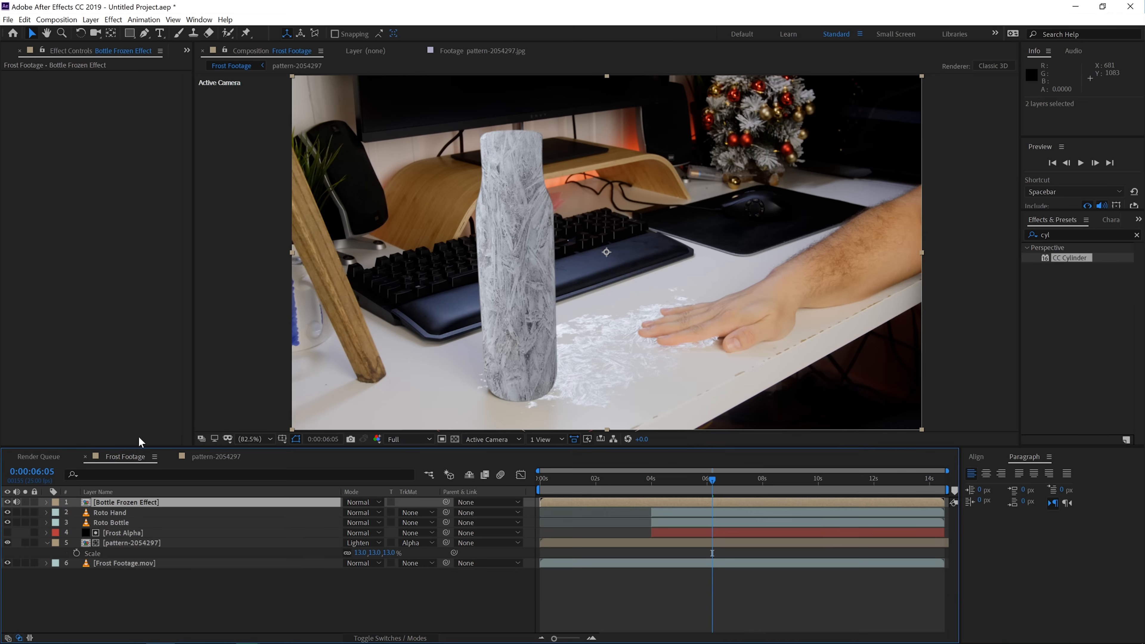
# Step: Draw a five-point Pen tool mask on Bottle Frozen Effect around the bottle's base, with a curved upper edge across the bottle
pyautogui.click(158, 504)
pyautogui.click(145, 33)
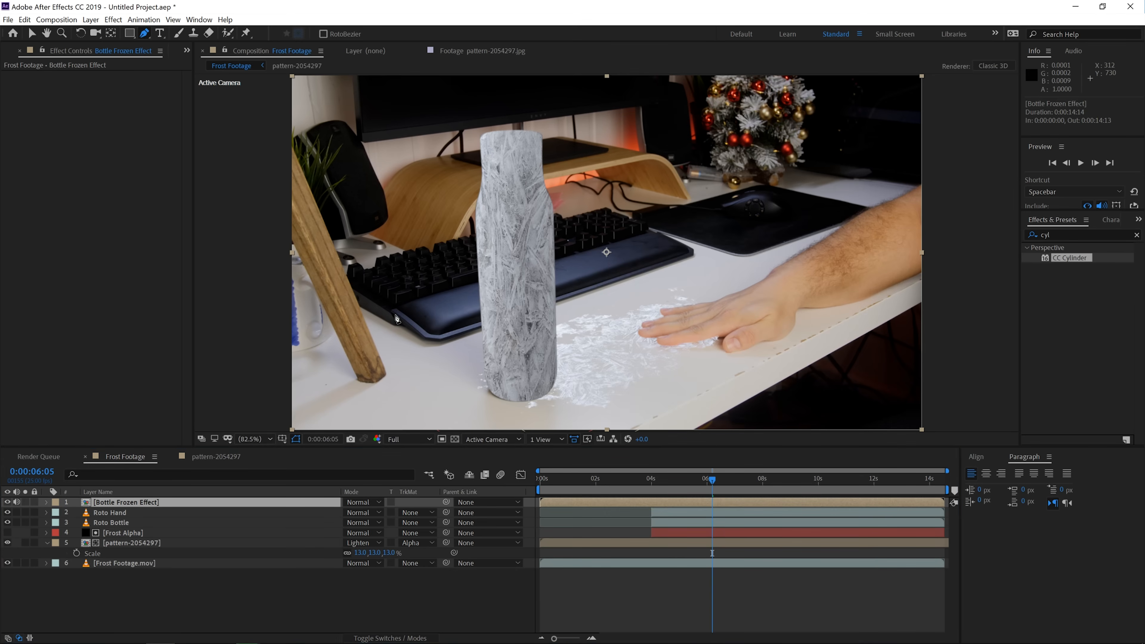
pyautogui.click(417, 312)
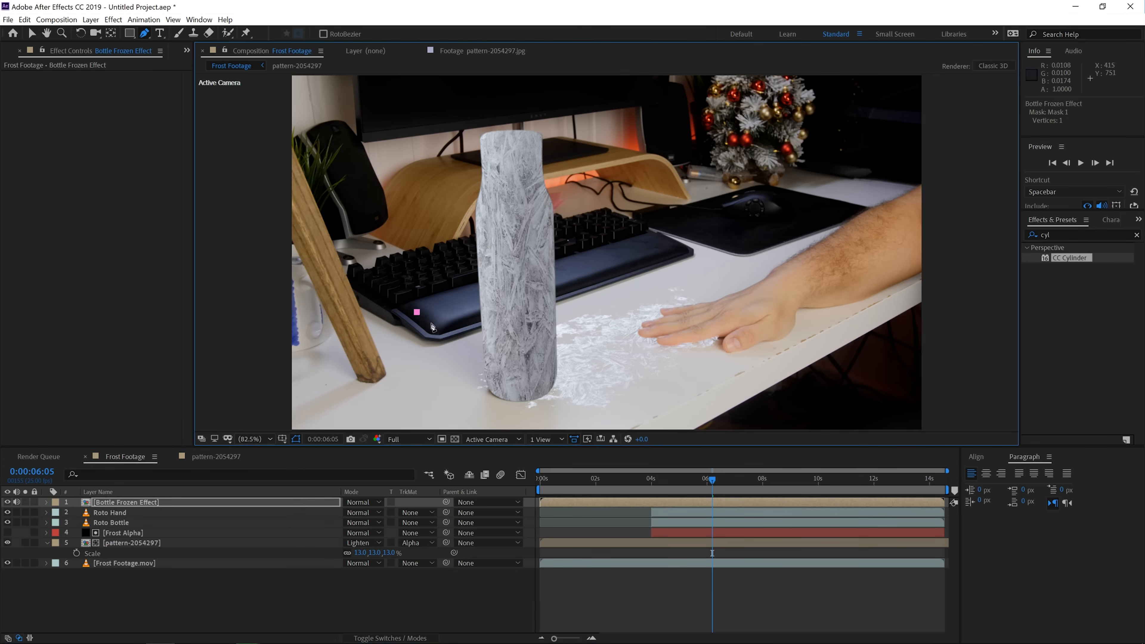
pyautogui.moveTo(522, 350); pyautogui.dragTo(550, 350)
pyautogui.click(619, 281)
pyautogui.press(',')
pyautogui.press(',')
pyautogui.click(647, 400)
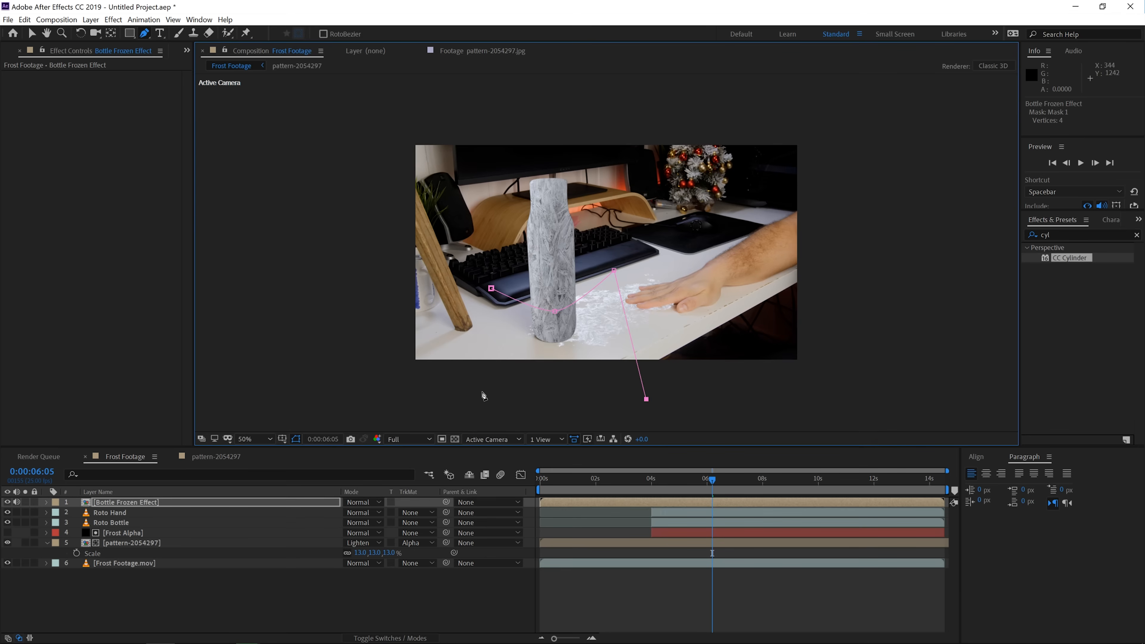
pyautogui.click(490, 288)
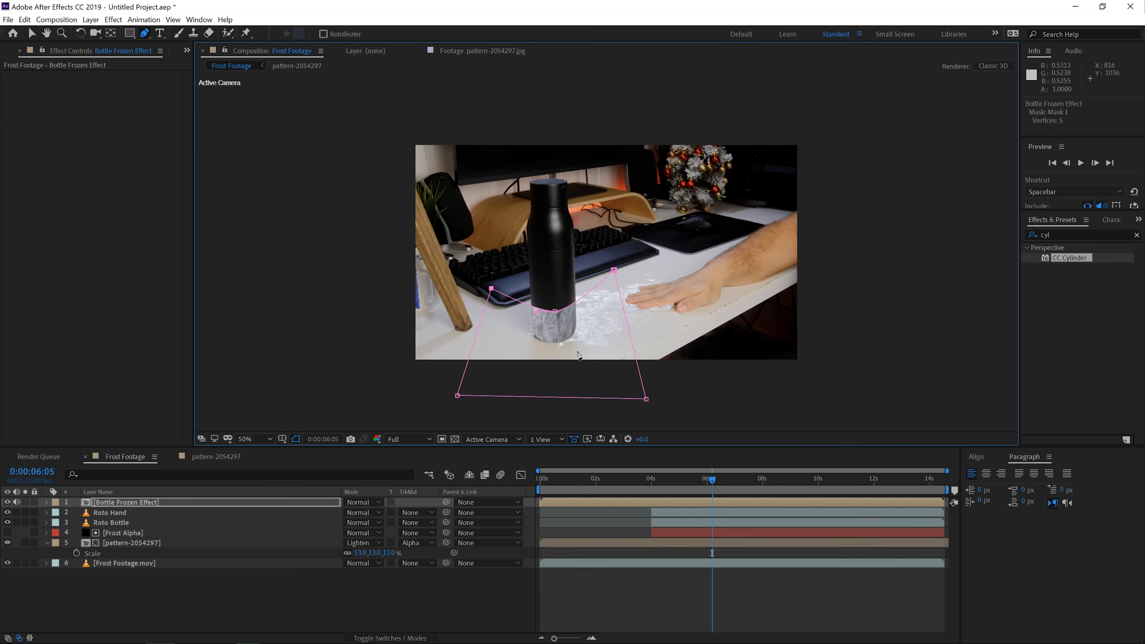
pyautogui.press('.')
pyautogui.press('.')
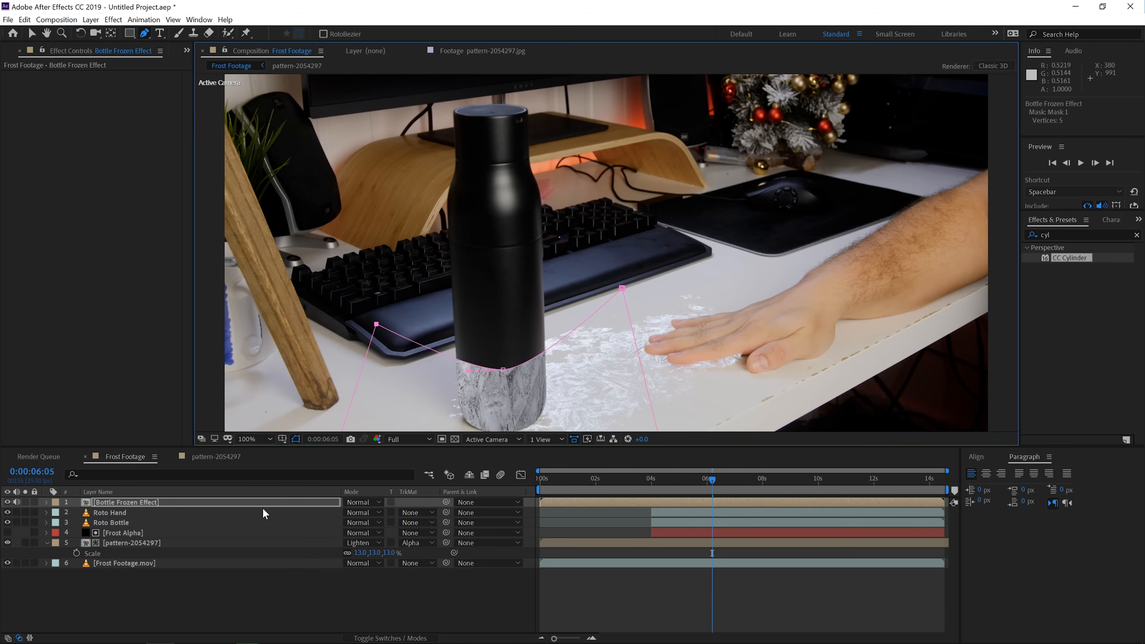
# Step: Keyframe the Bottle Frozen Effect mask path at 0:00:06:05 with the mask moved down below the bottle
pyautogui.press('m')
pyautogui.click(87, 523)
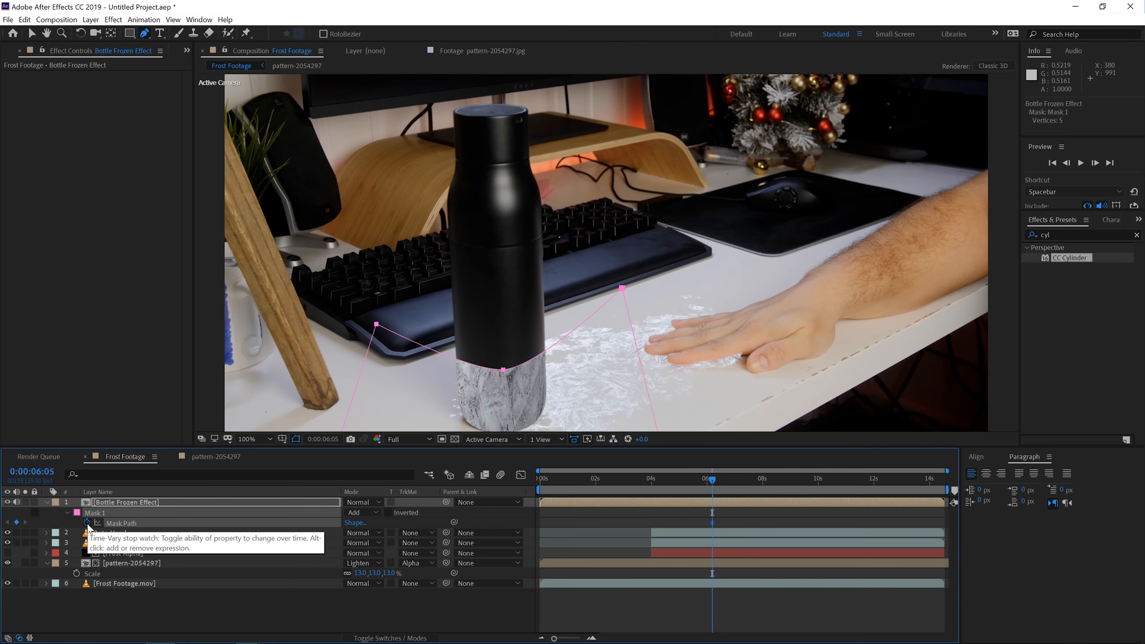
pyautogui.moveTo(503, 370); pyautogui.dragTo(507, 408)
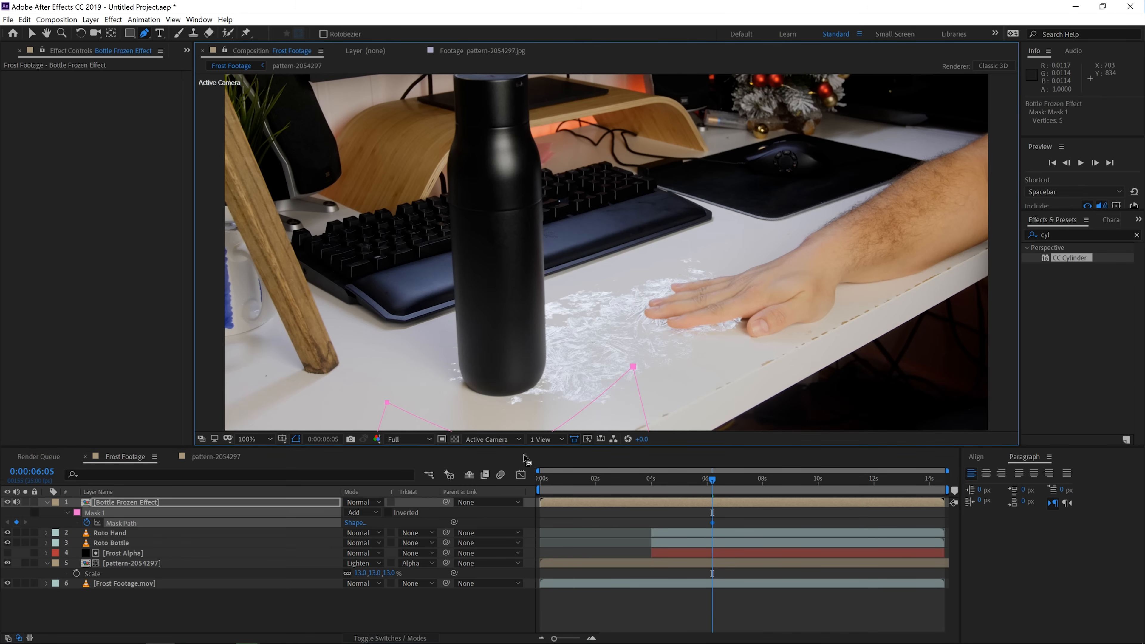
# Step: At 0:00:07:23, raise the mask to the bottle's upper body and curve its upper edge to follow the bottle's roundness
pyautogui.moveTo(720, 486); pyautogui.dragTo(759, 482)
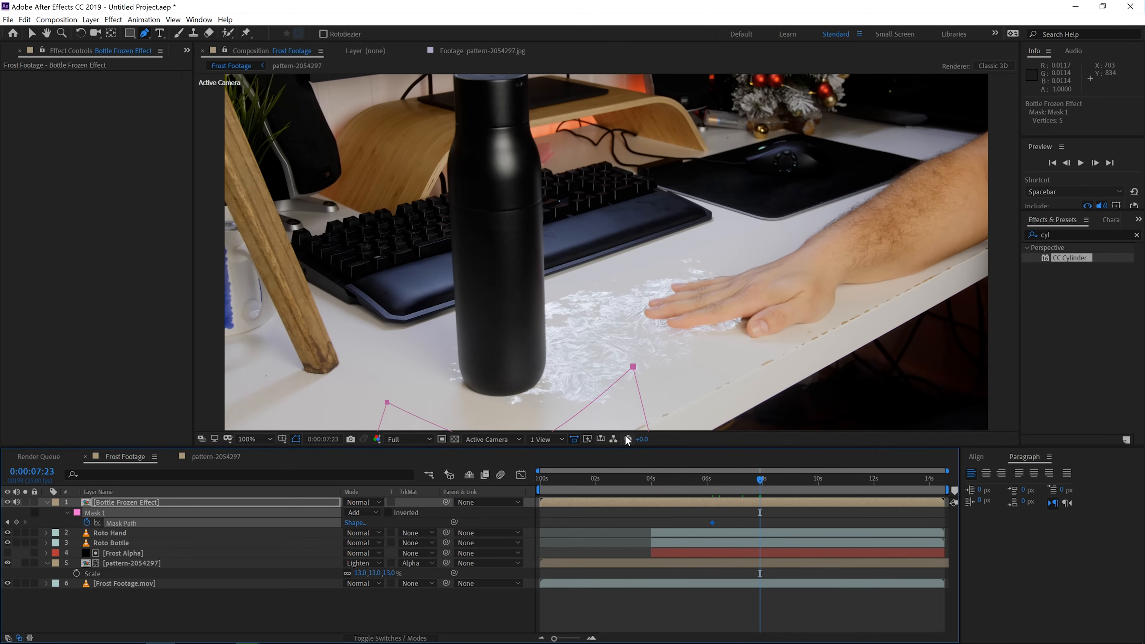
pyautogui.moveTo(634, 369); pyautogui.dragTo(633, 269)
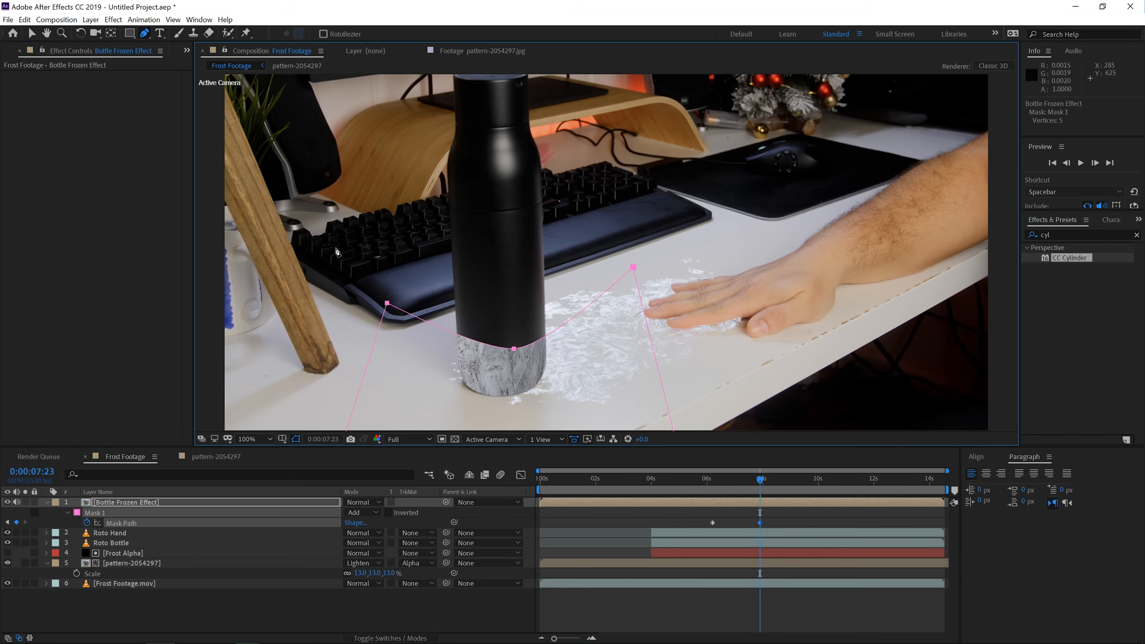
pyautogui.click(31, 32)
pyautogui.moveTo(513, 348); pyautogui.dragTo(507, 230)
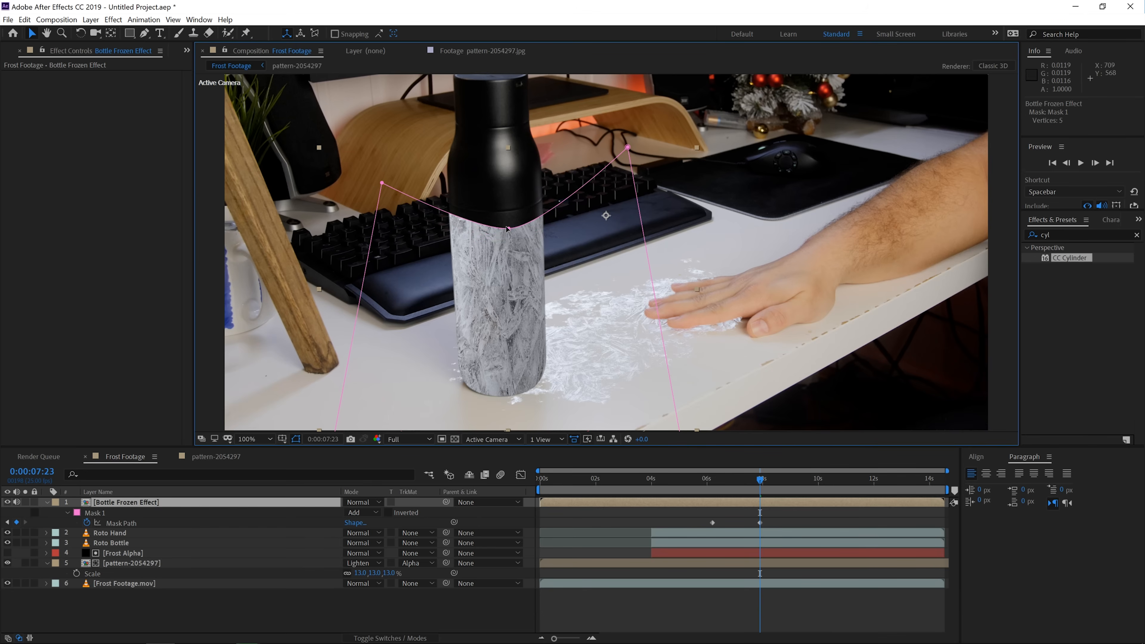
pyautogui.moveTo(509, 229); pyautogui.dragTo(562, 228)
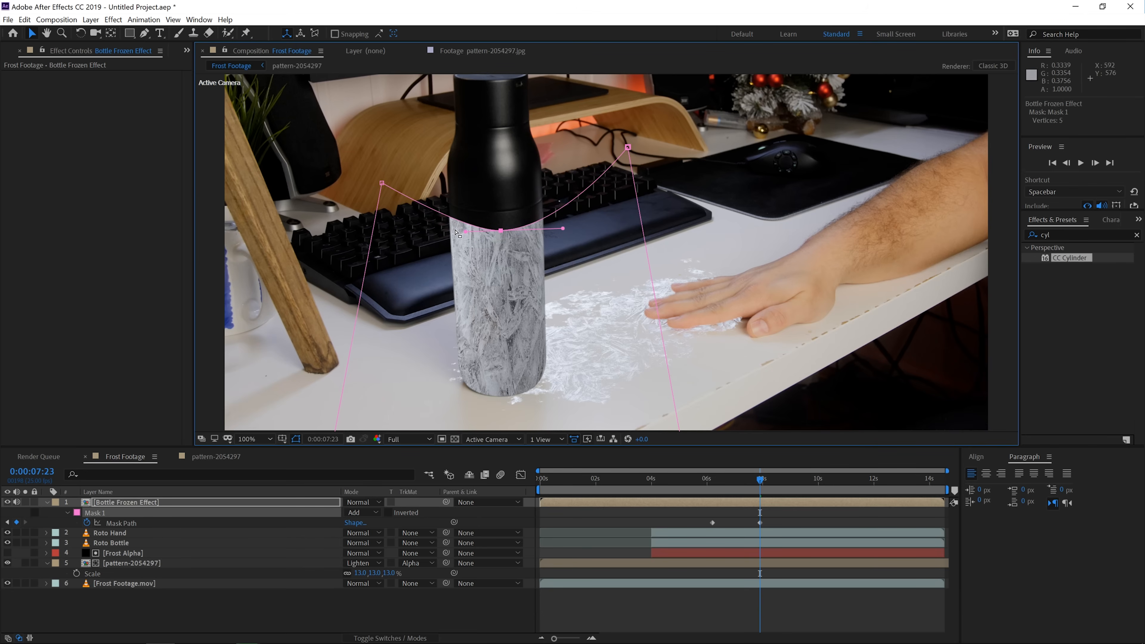
# Step: Even out the mask's upper curve, and apply Easy Ease to its path keyframe at 0:00:07:23 with a longer incoming influence
pyautogui.moveTo(464, 230); pyautogui.dragTo(443, 230)
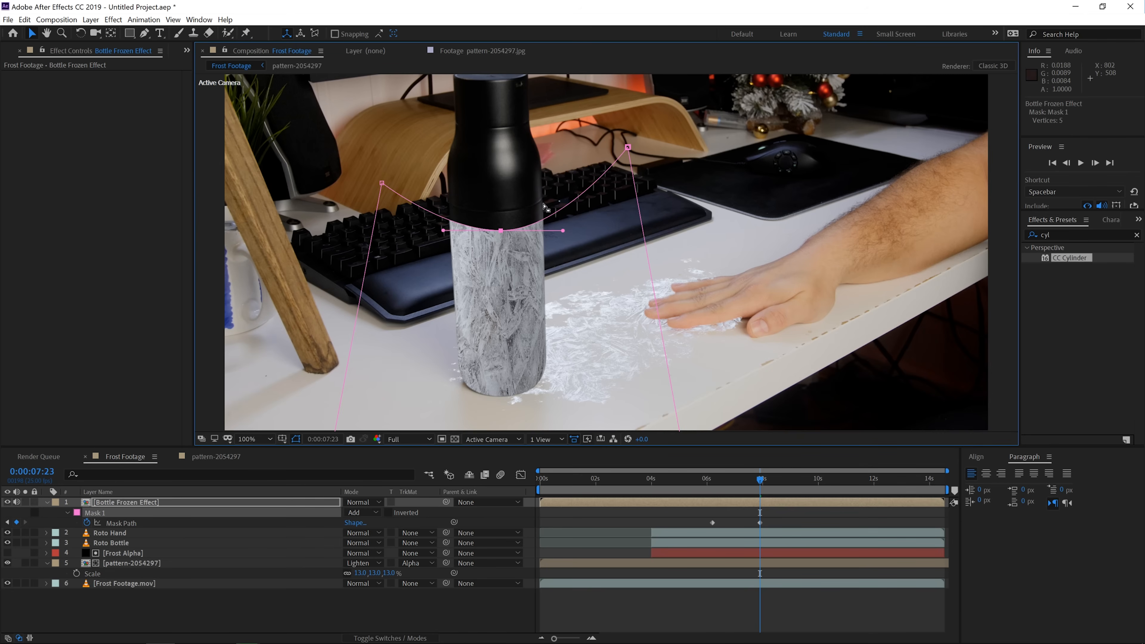
pyautogui.moveTo(760, 483); pyautogui.dragTo(748, 522)
pyautogui.rightClick(761, 522)
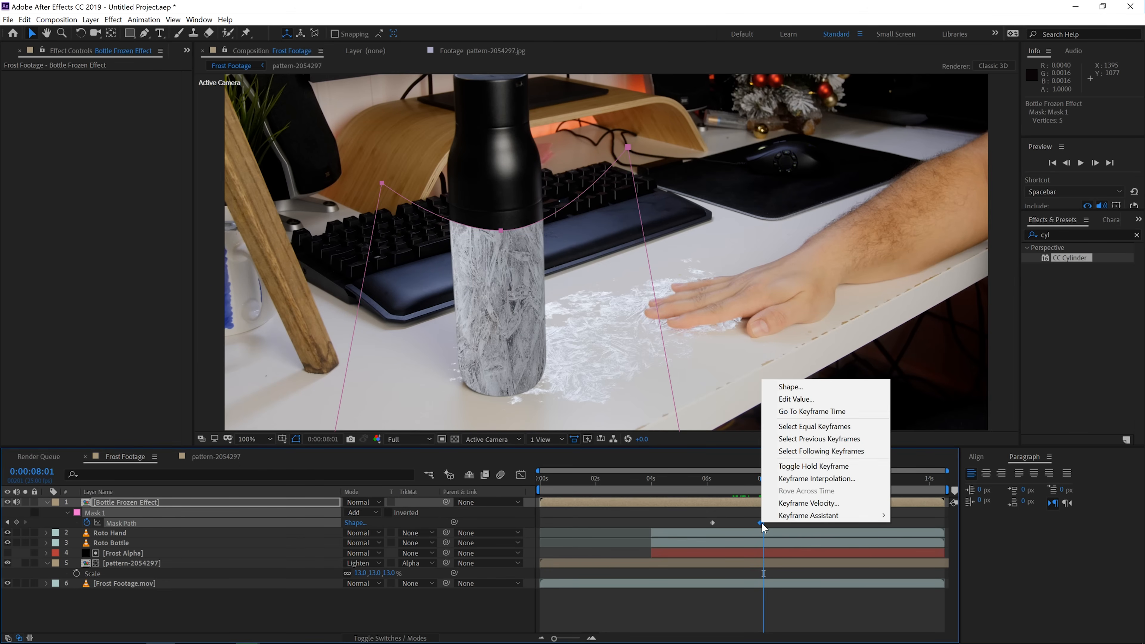
pyautogui.moveTo(808, 514)
pyautogui.click(924, 553)
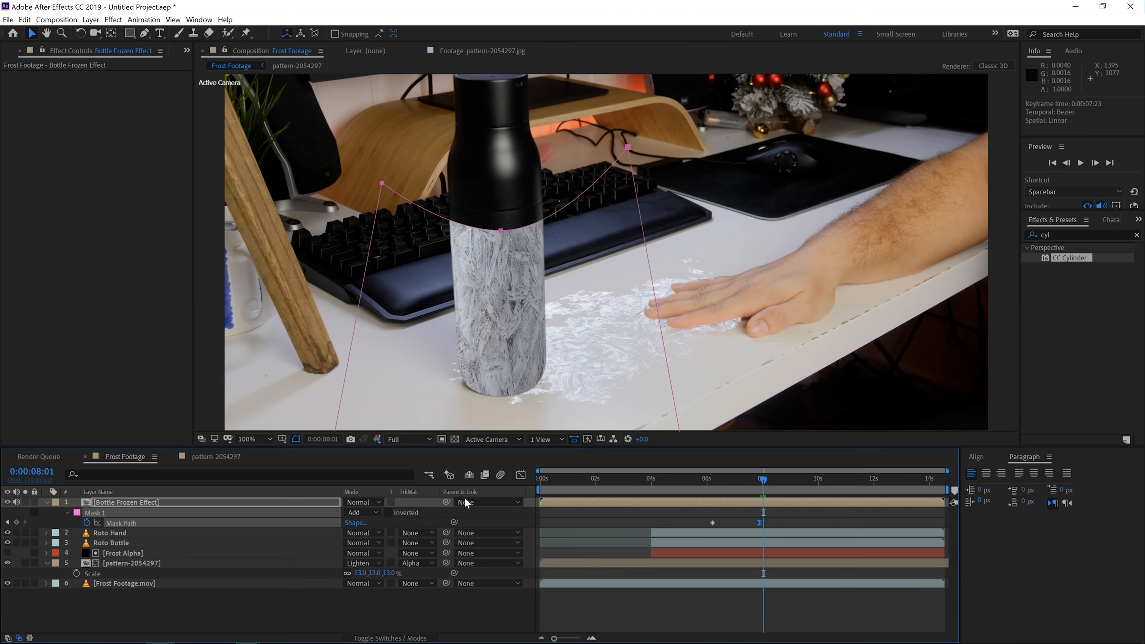
pyautogui.click(521, 475)
pyautogui.moveTo(750, 607); pyautogui.dragTo(732, 606)
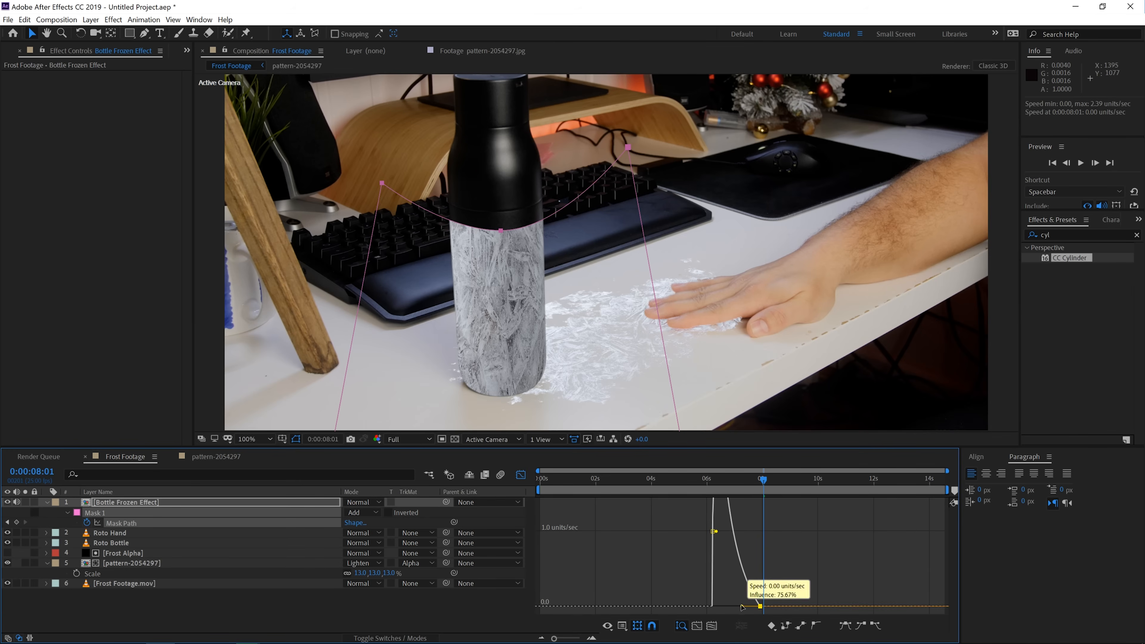
pyautogui.click(520, 475)
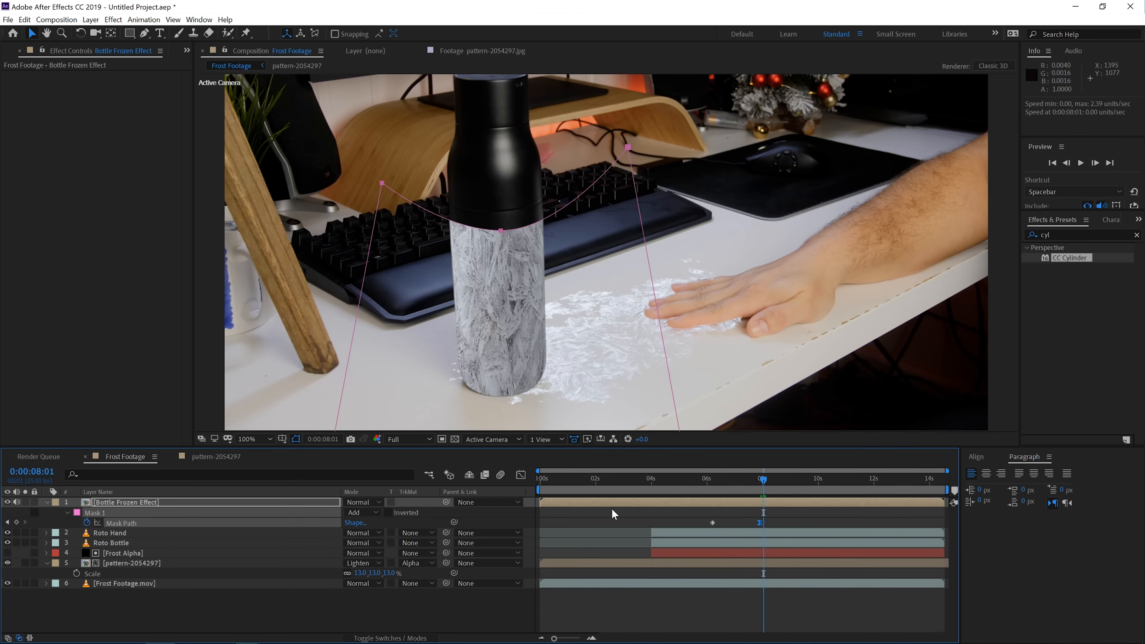
# Step: Set the Bottle Frozen Effect mask's feather to 175 pixels and its expansion to -20 pixels
pyautogui.press('f')
pyautogui.moveTo(370, 522); pyautogui.dragTo(478, 518)
pyautogui.click(67, 515)
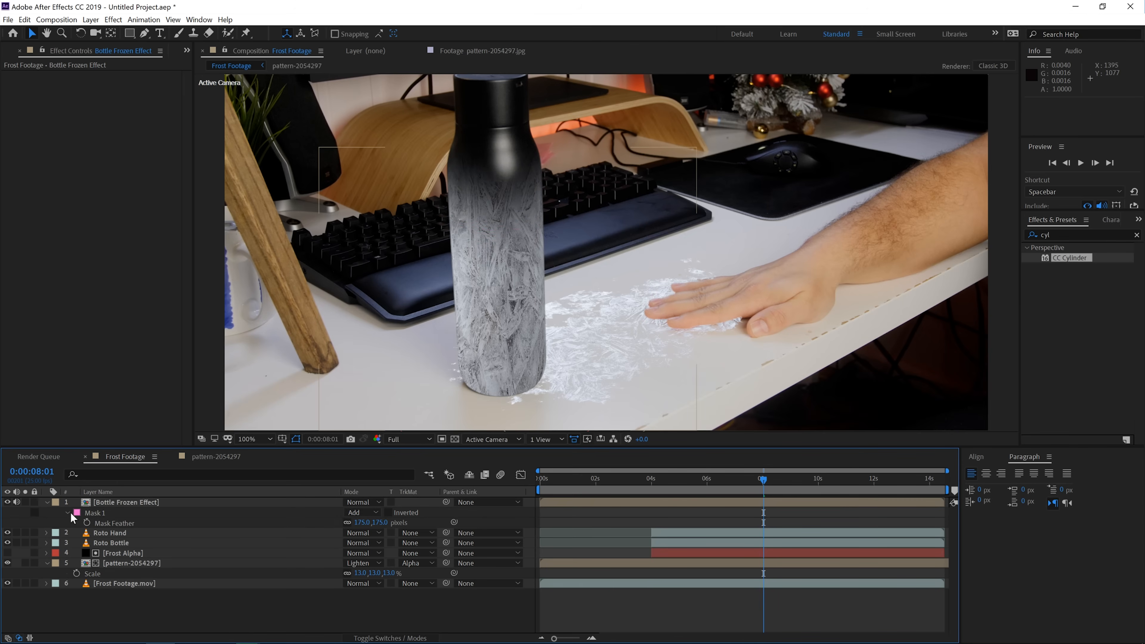
pyautogui.click(69, 513)
pyautogui.click(69, 512)
pyautogui.moveTo(348, 552)
pyautogui.mouseDown()
pyautogui.moveTo(370, 552)
pyautogui.moveTo(337, 552)
pyautogui.mouseUp()
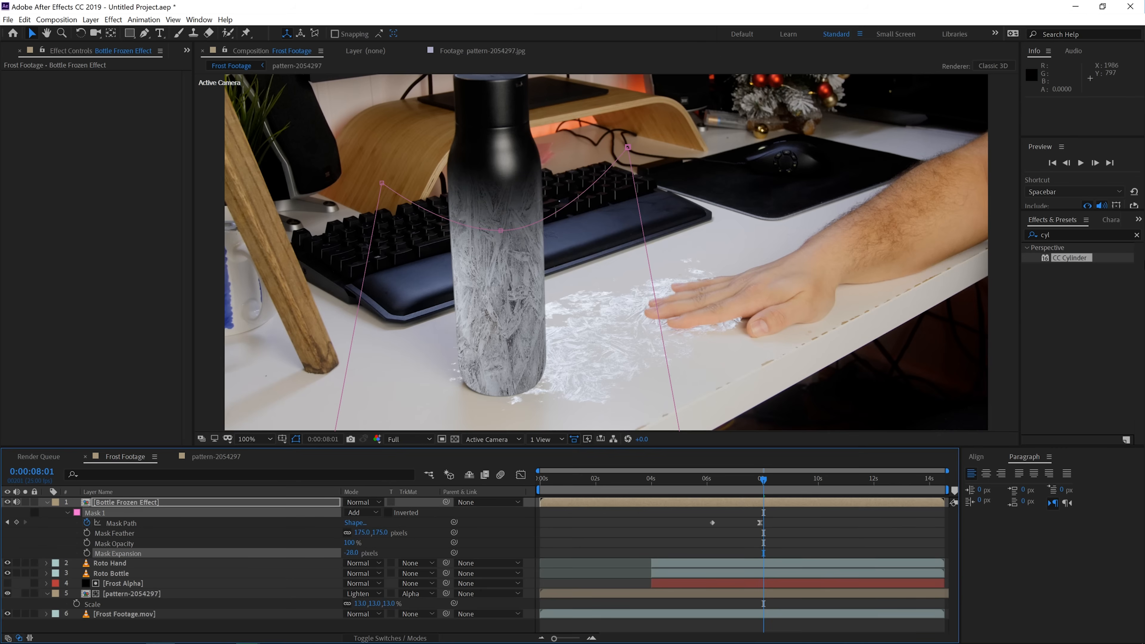
# Step: Try a fresh Roughen Edges effect with a Border of about 40 on Bottle Frozen Effect, and remove it
pyautogui.doubleClick(1062, 235)
pyautogui.write('rough')
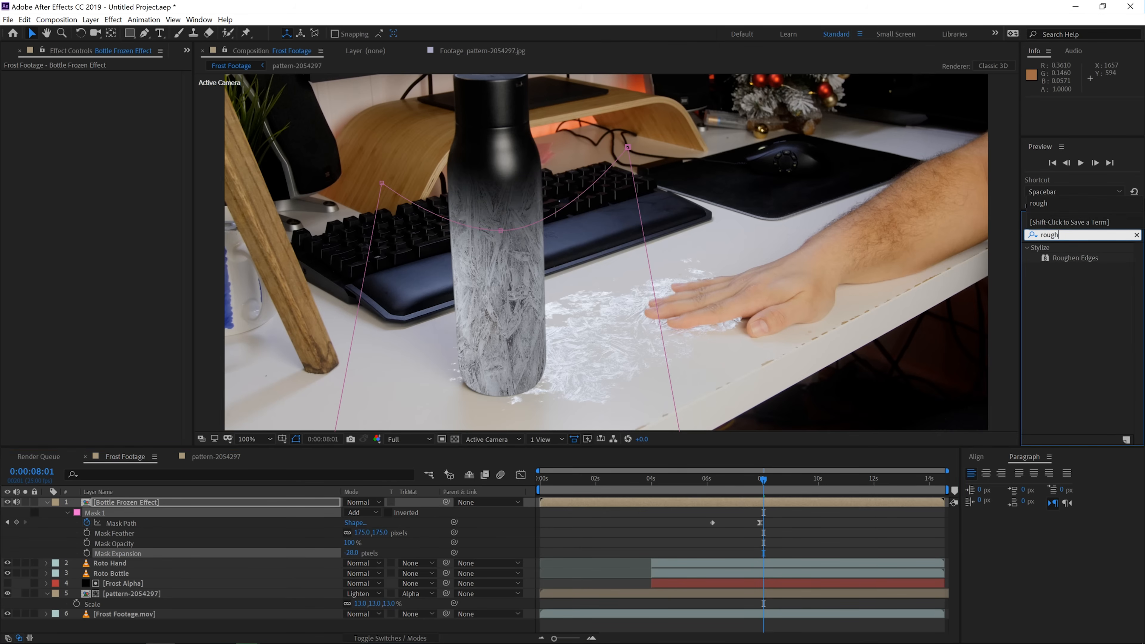
pyautogui.moveTo(1050, 263); pyautogui.dragTo(747, 501)
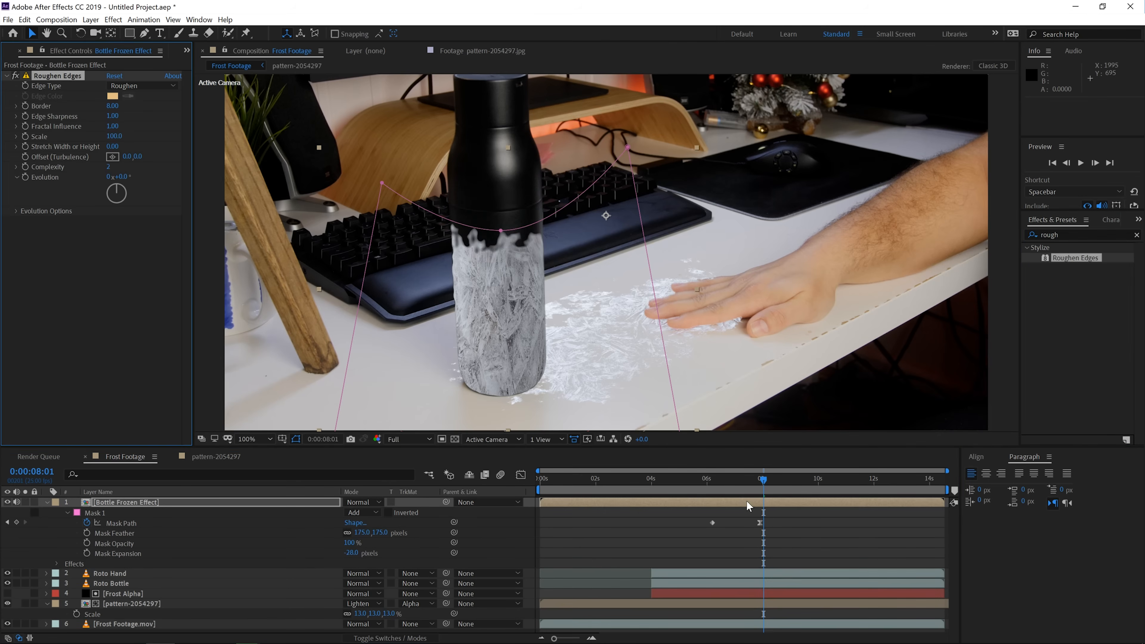
pyautogui.moveTo(112, 106); pyautogui.dragTo(135, 106)
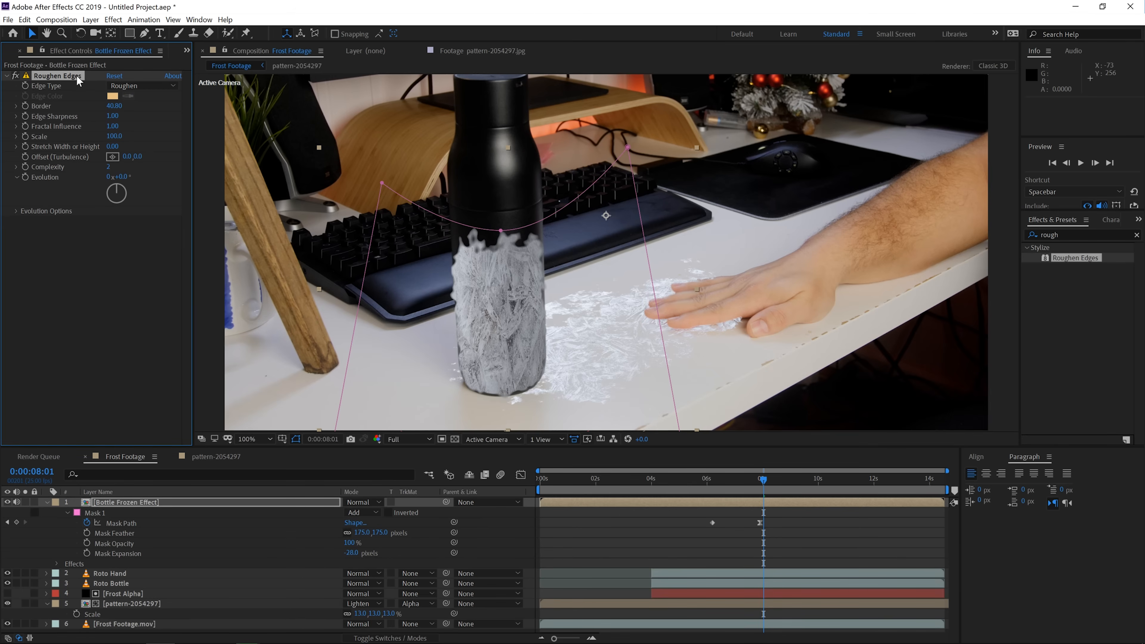
pyautogui.press('Delete')
# Step: Copy the Roughen Edges effect from Frost Alpha onto Bottle Frozen Effect
pyautogui.click(128, 583)
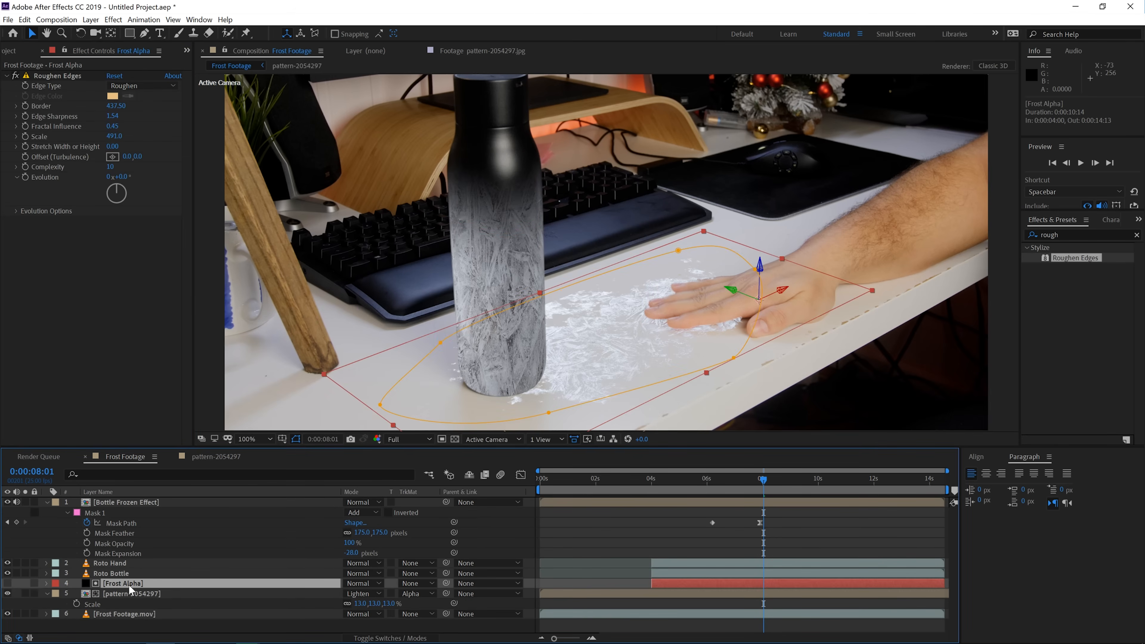
pyautogui.click(68, 76)
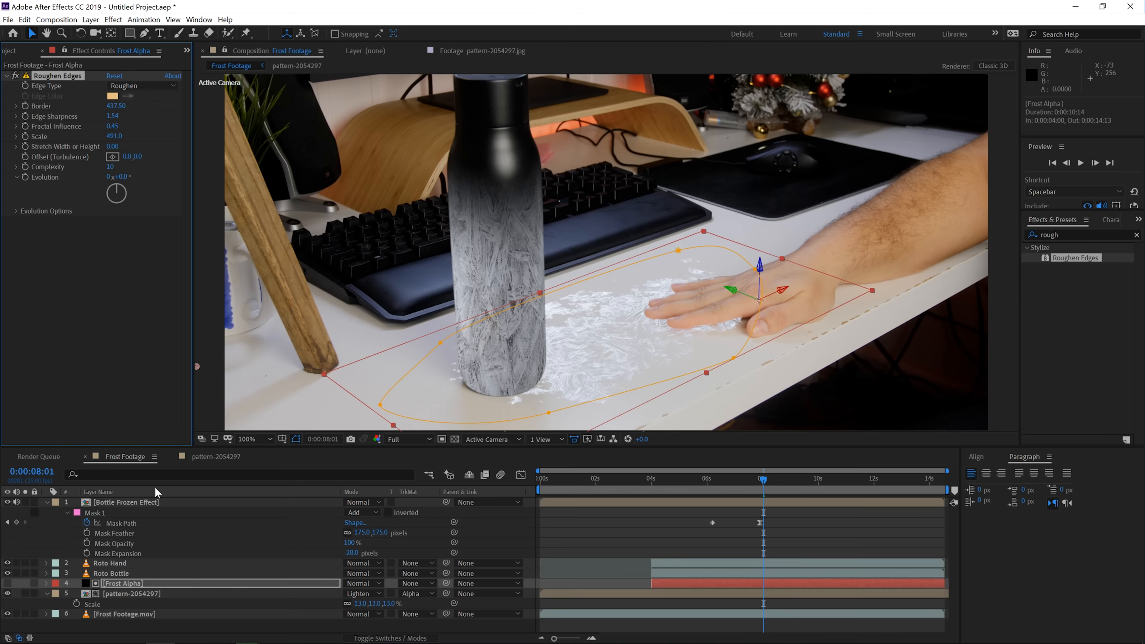
pyautogui.click(143, 502)
pyautogui.hotkey('ctrl', 'v')
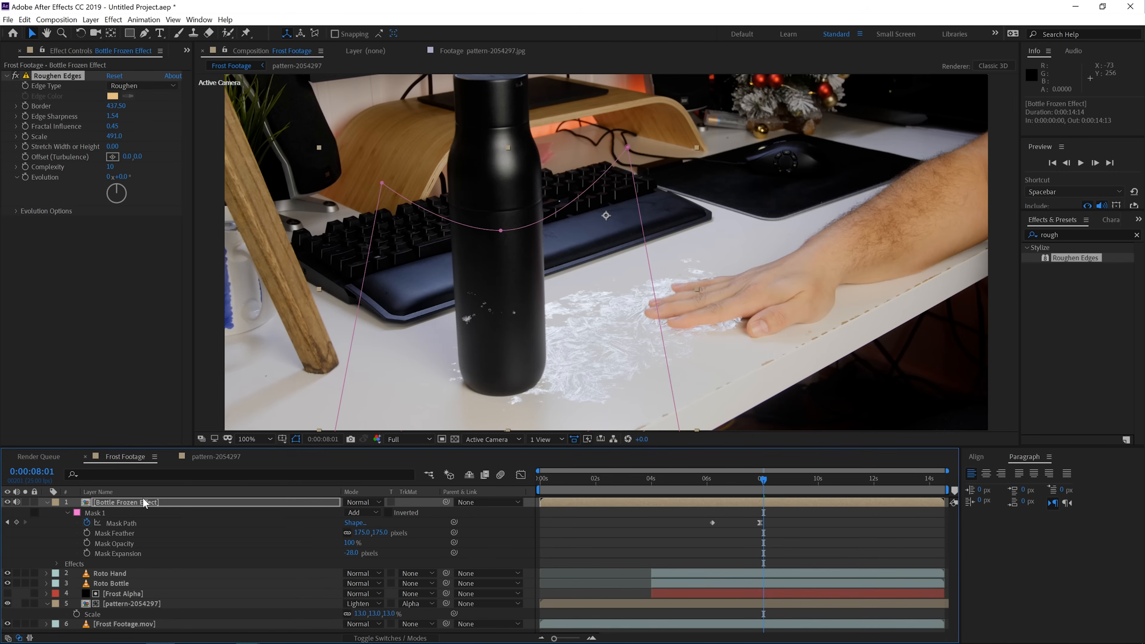
# Step: Set the Roughen Edges Border on Bottle Frozen Effect to 10, after trying 100
pyautogui.moveTo(104, 137); pyautogui.dragTo(45, 136)
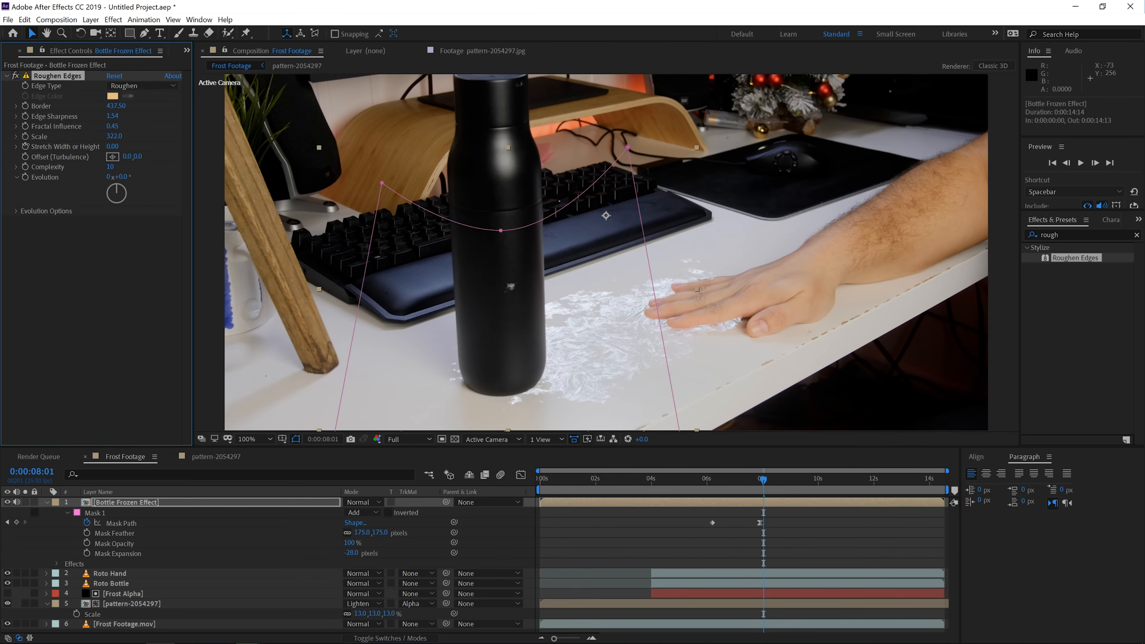
pyautogui.hotkey('ctrl', 'z')
pyautogui.click(116, 106)
pyautogui.write('100')
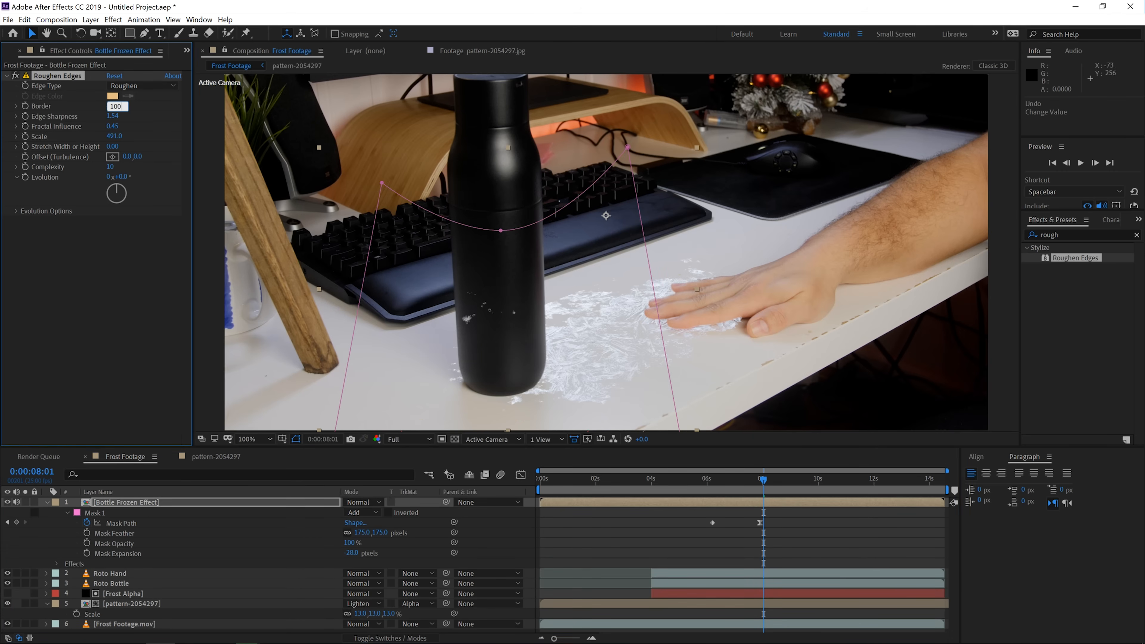
pyautogui.press('Return')
pyautogui.click(116, 105)
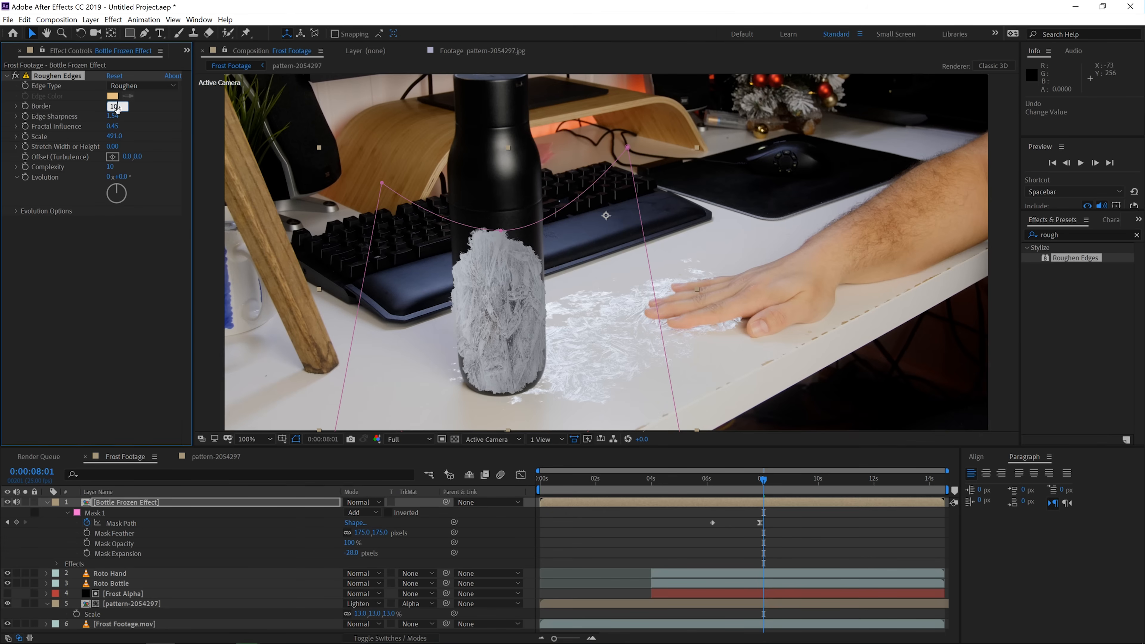
pyautogui.write('10')
pyautogui.press('Return')
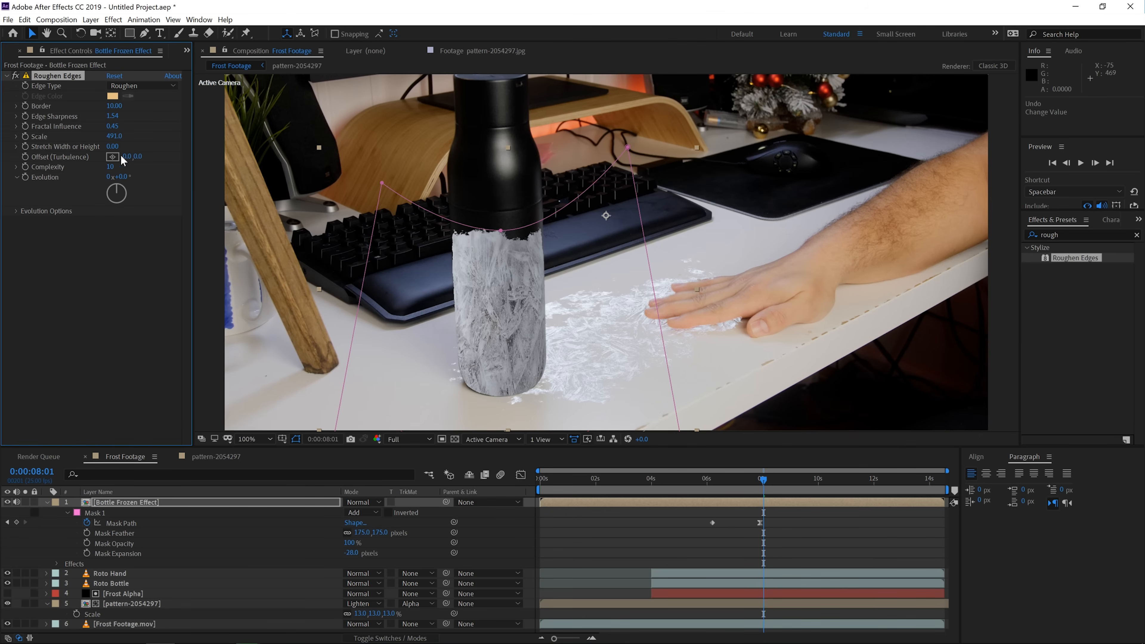
# Step: Lower Roughen Edges' Edge Sharpness to 0.37 and Scale to 113, and raise the mask feather to 591 pixels
pyautogui.moveTo(63, 116); pyautogui.dragTo(35, 147)
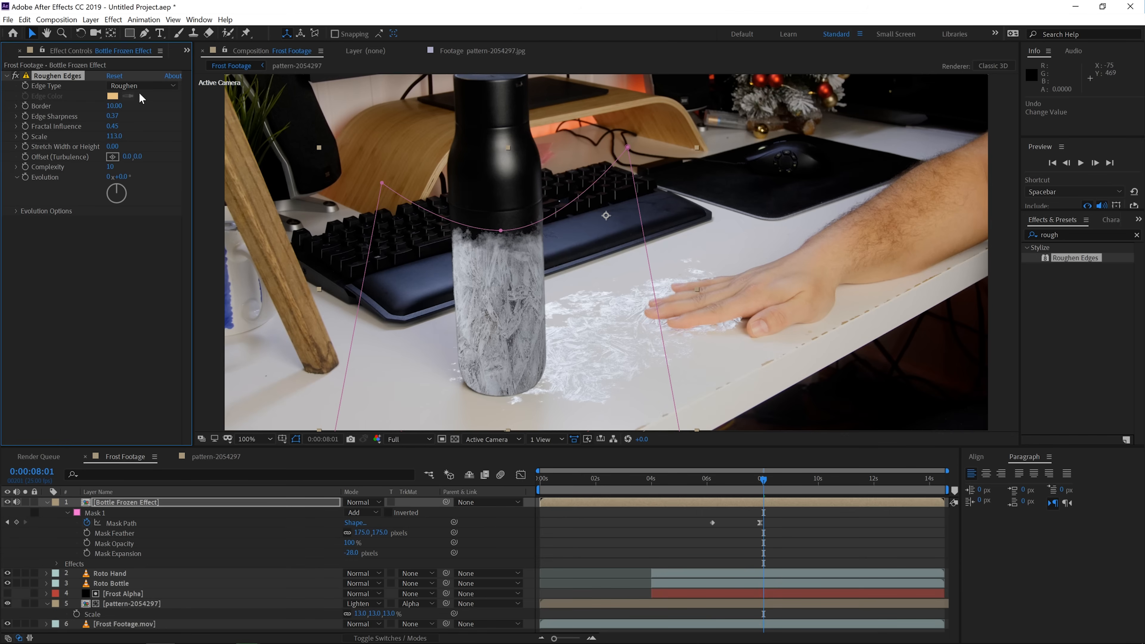
pyautogui.moveTo(378, 539); pyautogui.dragTo(507, 498)
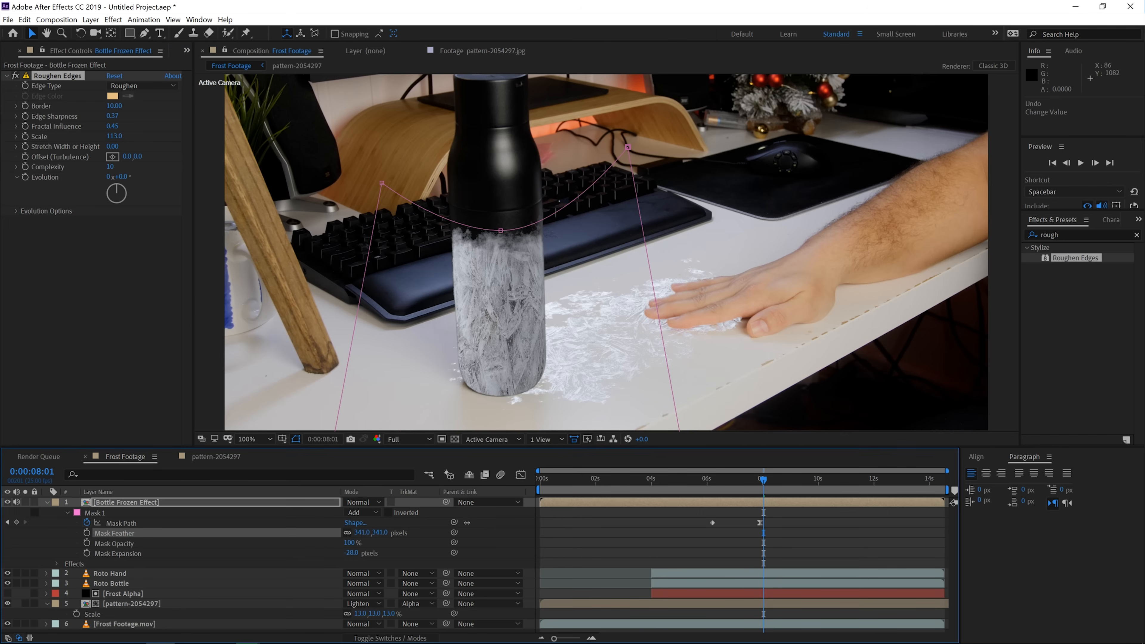
pyautogui.moveTo(378, 532); pyautogui.dragTo(461, 516)
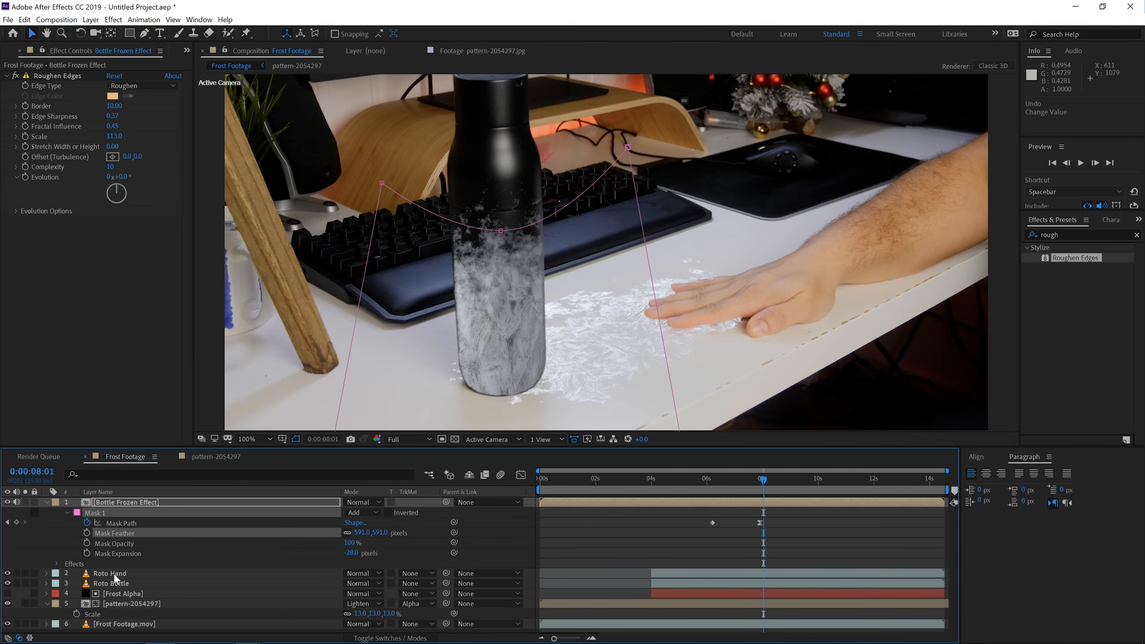
# Step: Inside the Bottle Frozen Effect composition, set Roto Bottle 2's mask expansion to 3 pixels, and return to Frost Footage
pyautogui.doubleClick(124, 500)
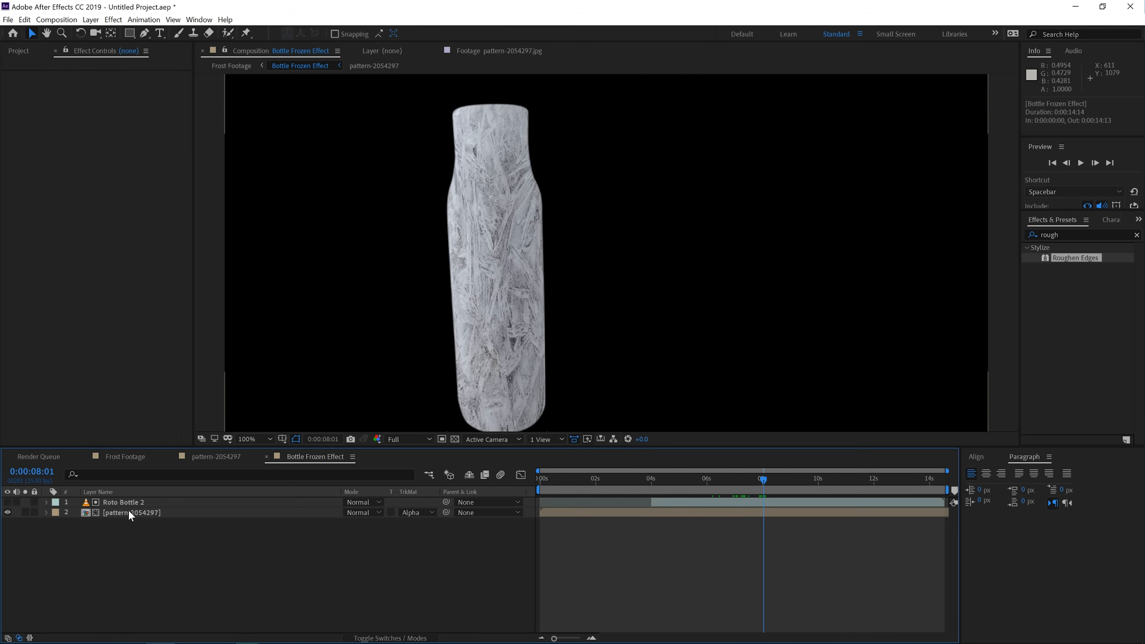
pyautogui.click(132, 503)
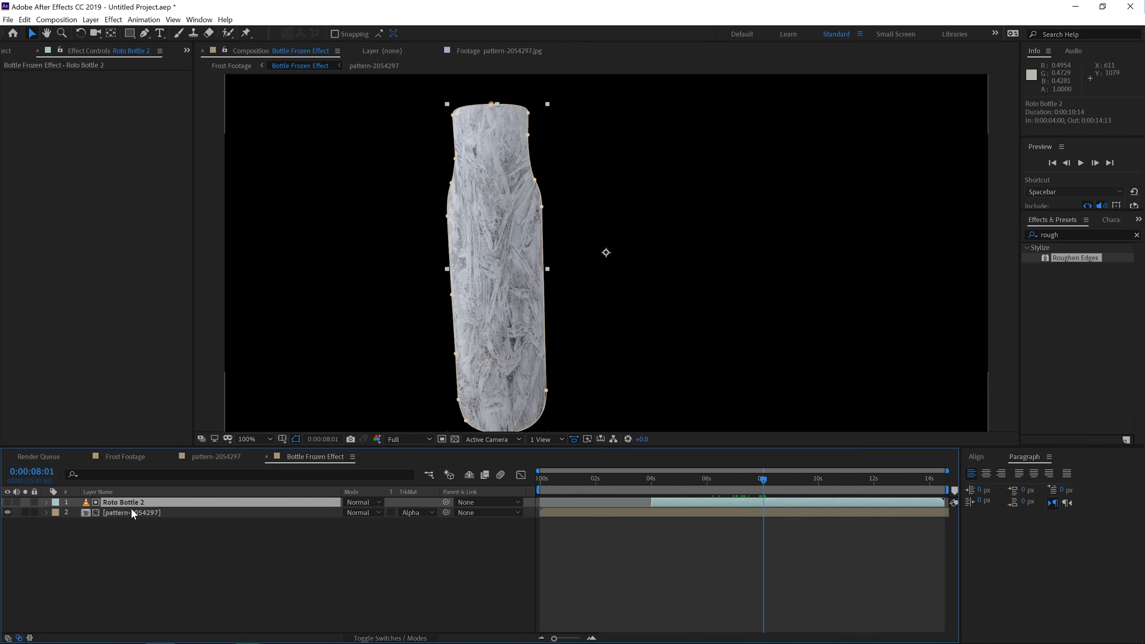
pyautogui.click(46, 501)
pyautogui.click(46, 501)
pyautogui.press('m')
pyautogui.press('m')
pyautogui.click(349, 553)
pyautogui.press('Up')
pyautogui.press('Up')
pyautogui.click(328, 590)
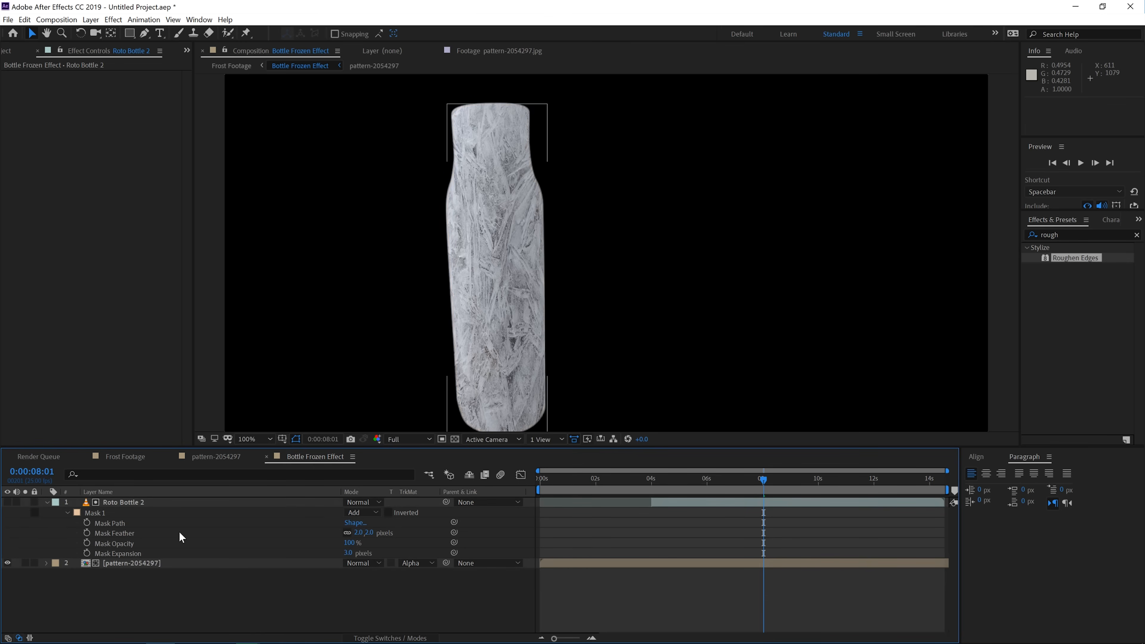
pyautogui.click(124, 460)
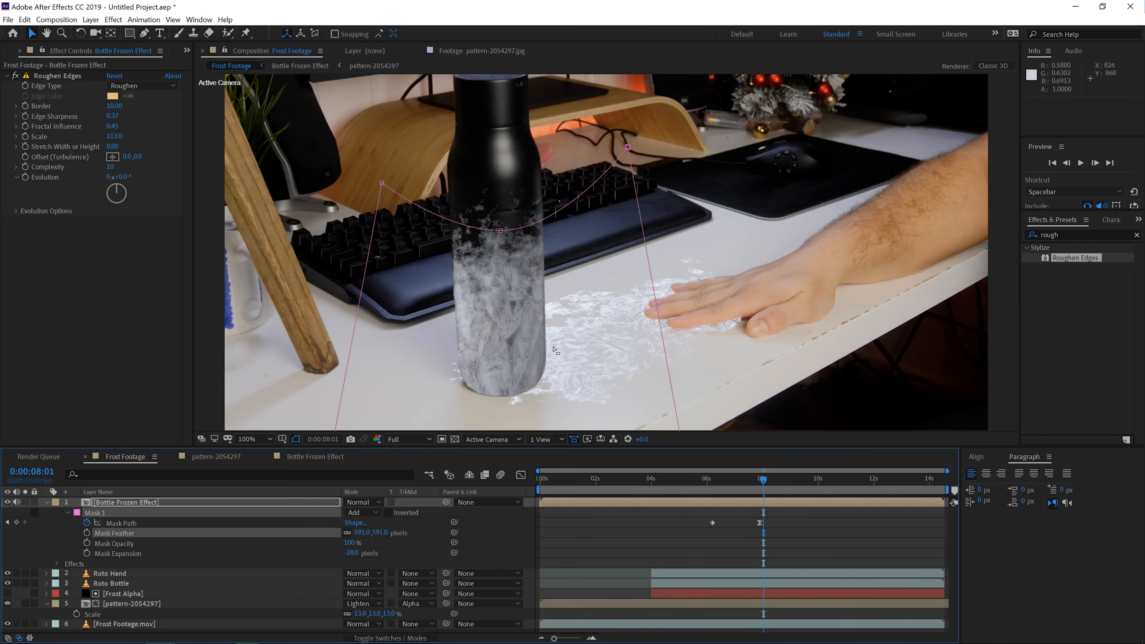
# Step: Cycle the Bottle Frozen Effect layer through the blending modes from Darken onward and settle on Divide
pyautogui.press('F3')
pyautogui.click(356, 502)
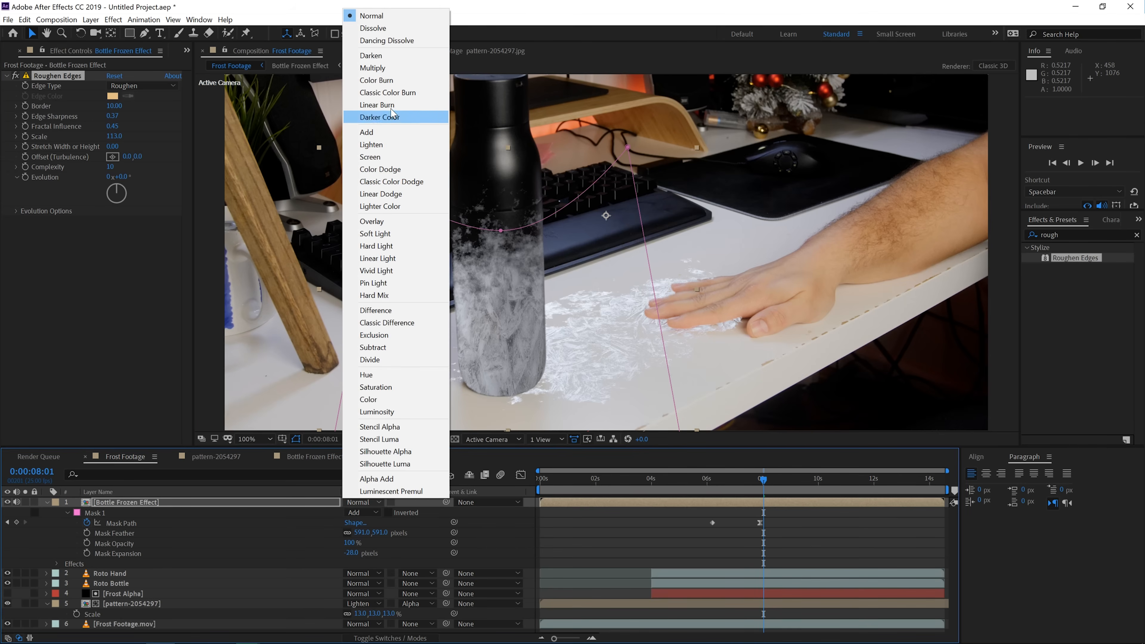
pyautogui.click(391, 55)
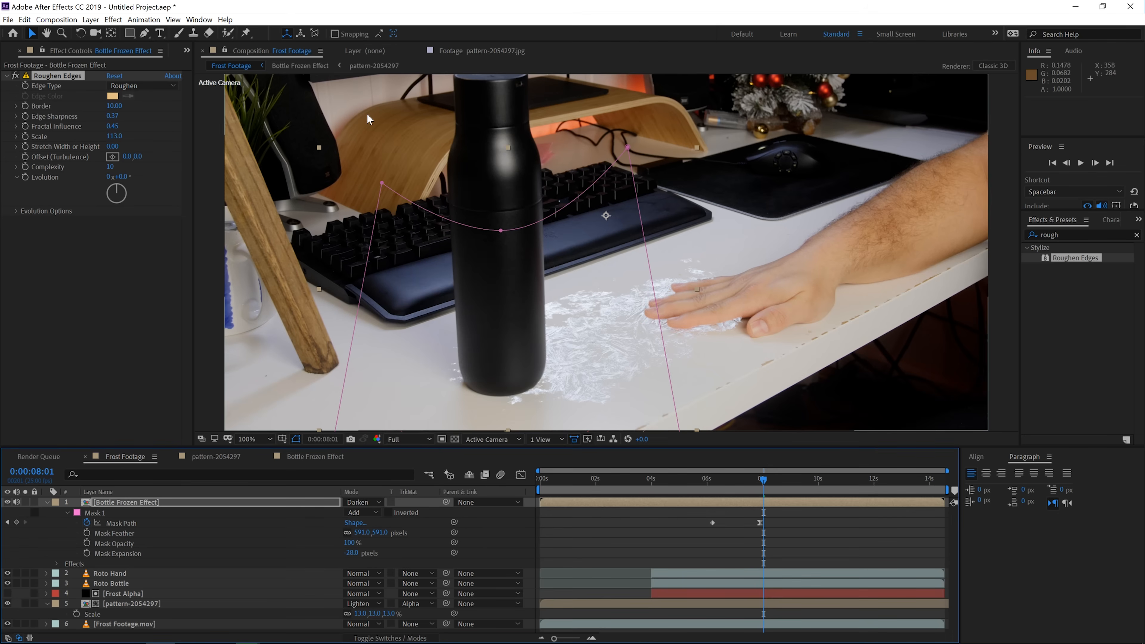
pyautogui.hotkey('shift', '=')
pyautogui.hotkey('shift', '=')
pyautogui.hotkey('shift', '=')
pyautogui.hotkey('shift', '=')
pyautogui.hotkey('shift', '=')
pyautogui.hotkey('shift', '=')
pyautogui.hotkey('shift', '=')
pyautogui.hotkey('shift', '=')
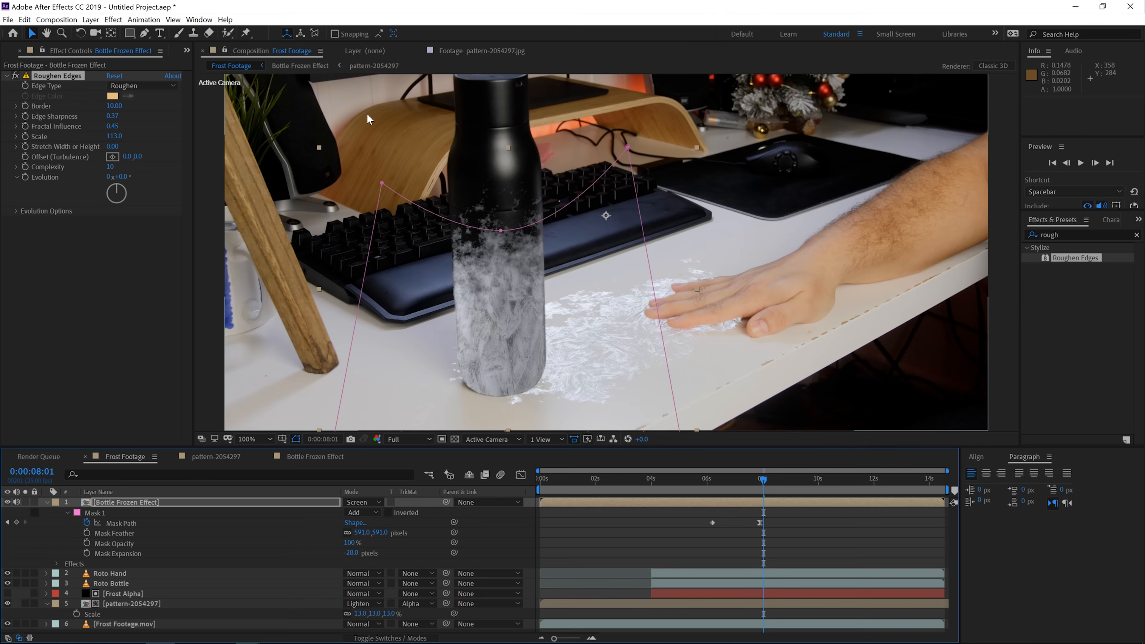
pyautogui.hotkey('shift', '=')
pyautogui.hotkey('shift', '=')
pyautogui.hotkey('shift', '=')
pyautogui.hotkey('shift', '=')
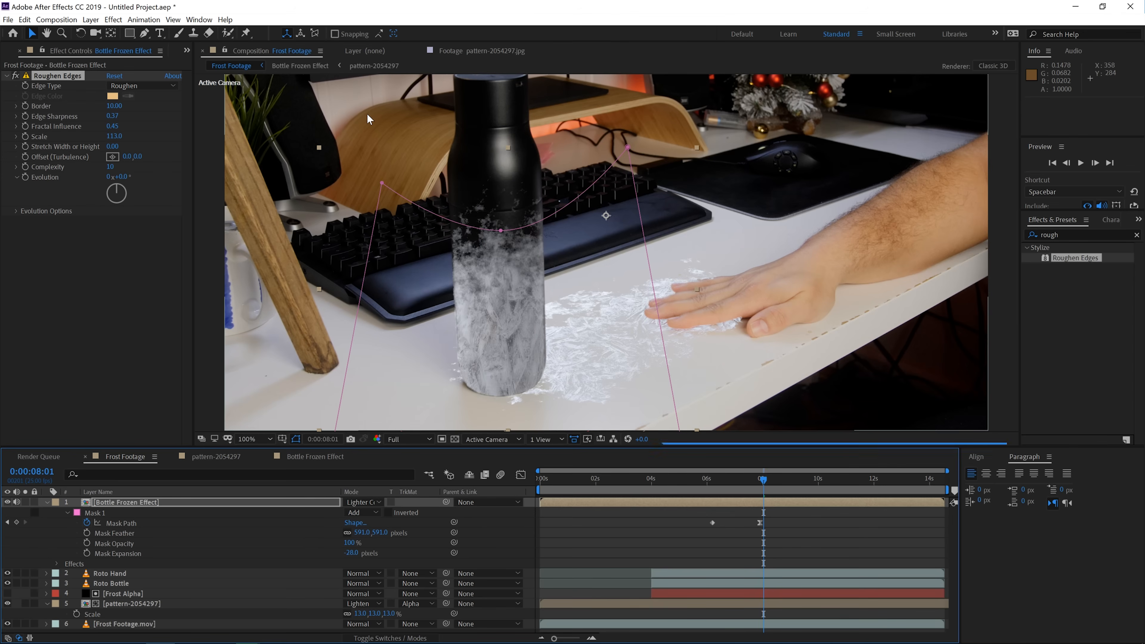
pyautogui.hotkey('shift', '=')
pyautogui.hotkey('shift', '=')
pyautogui.hotkey('shift', '=')
pyautogui.hotkey('shift', '=')
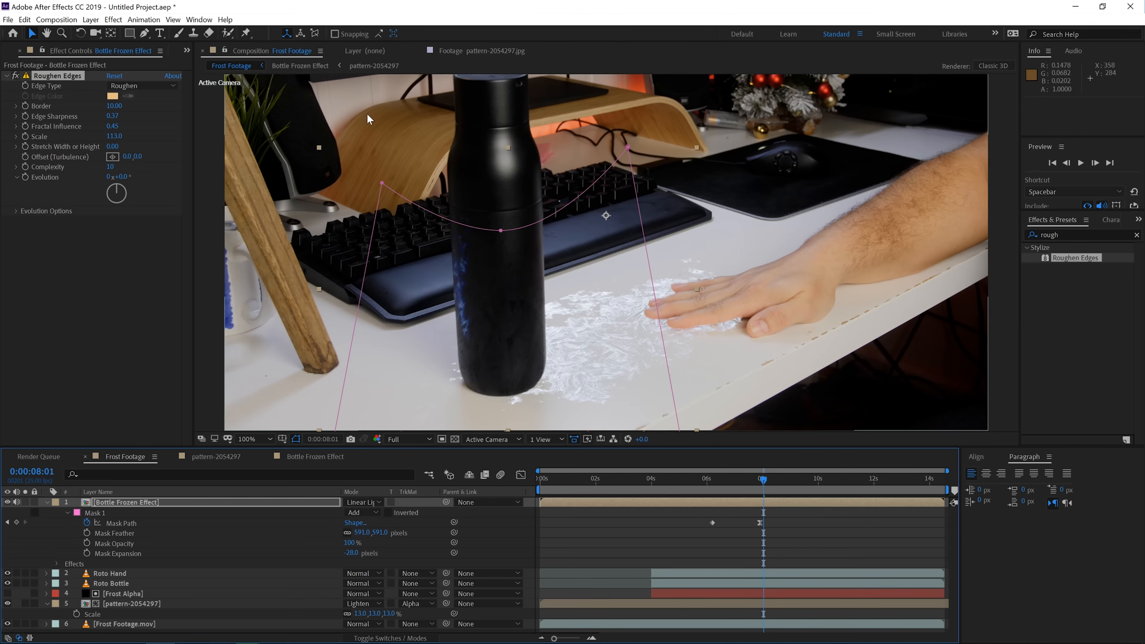
pyautogui.hotkey('shift', '=')
pyautogui.hotkey('shift', '=')
pyautogui.hotkey('shift', '=')
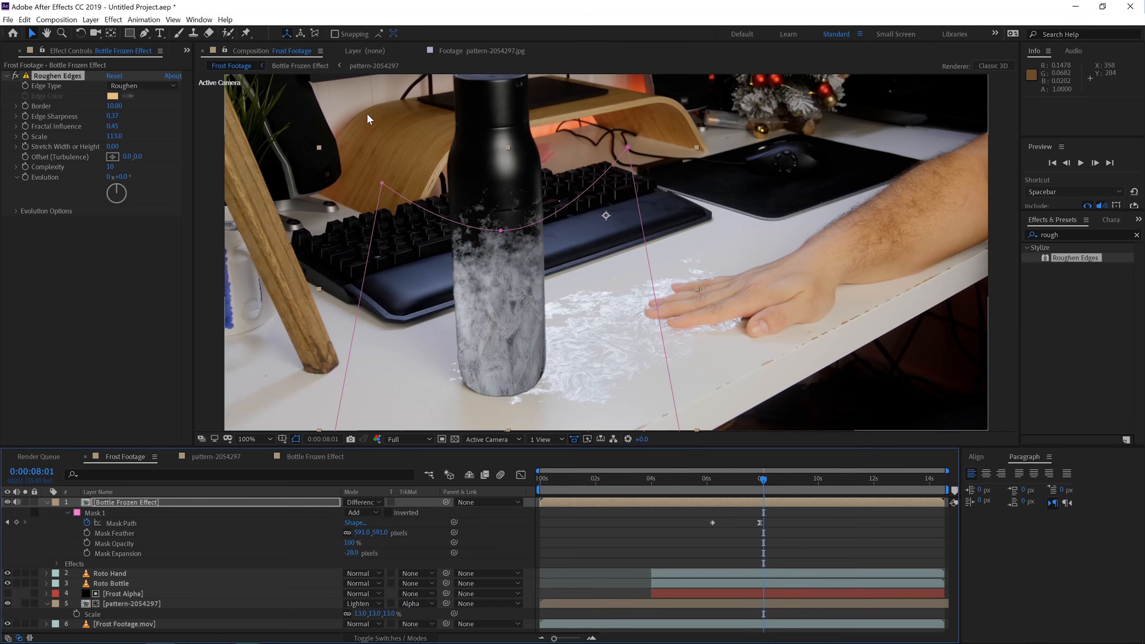
pyautogui.hotkey('shift', '=')
pyautogui.hotkey('shift', '=')
pyautogui.hotkey('shift', '=')
pyautogui.hotkey('shift', '=')
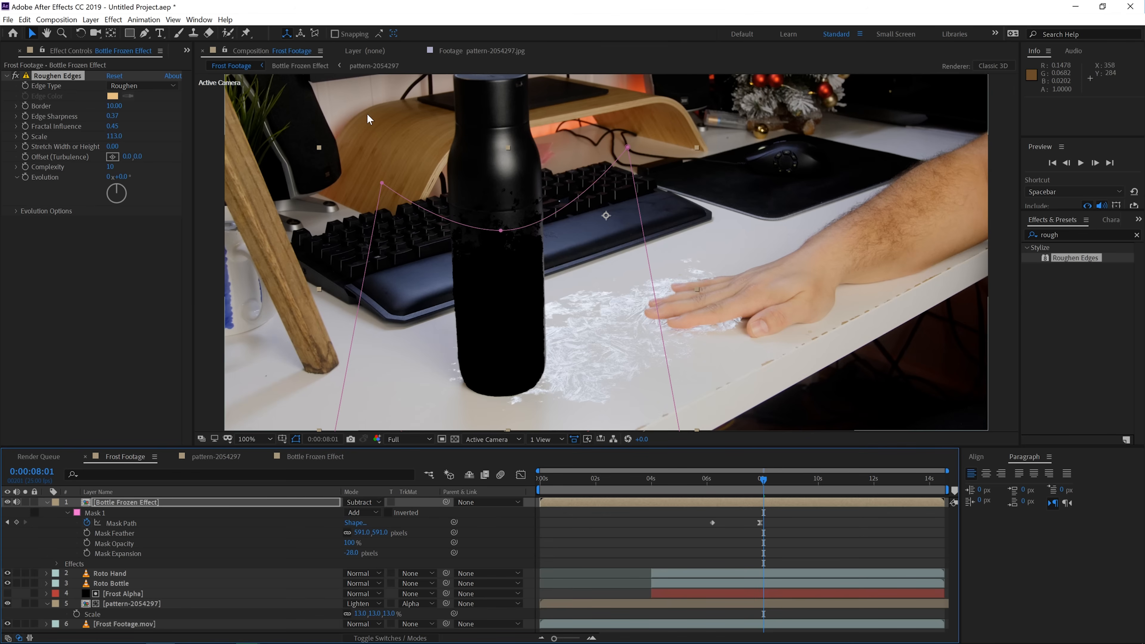
pyautogui.hotkey('shift', '-')
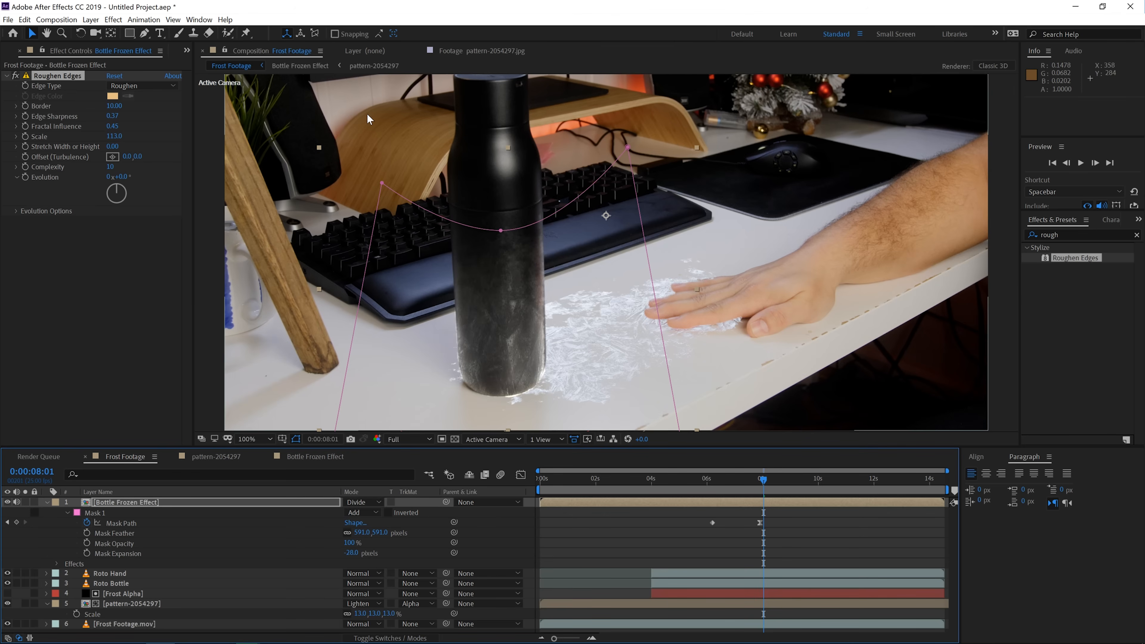
# Step: Try a duplicate of Bottle Frozen Effect with its opacity lowered to about 16%, and undo it
pyautogui.click(321, 503)
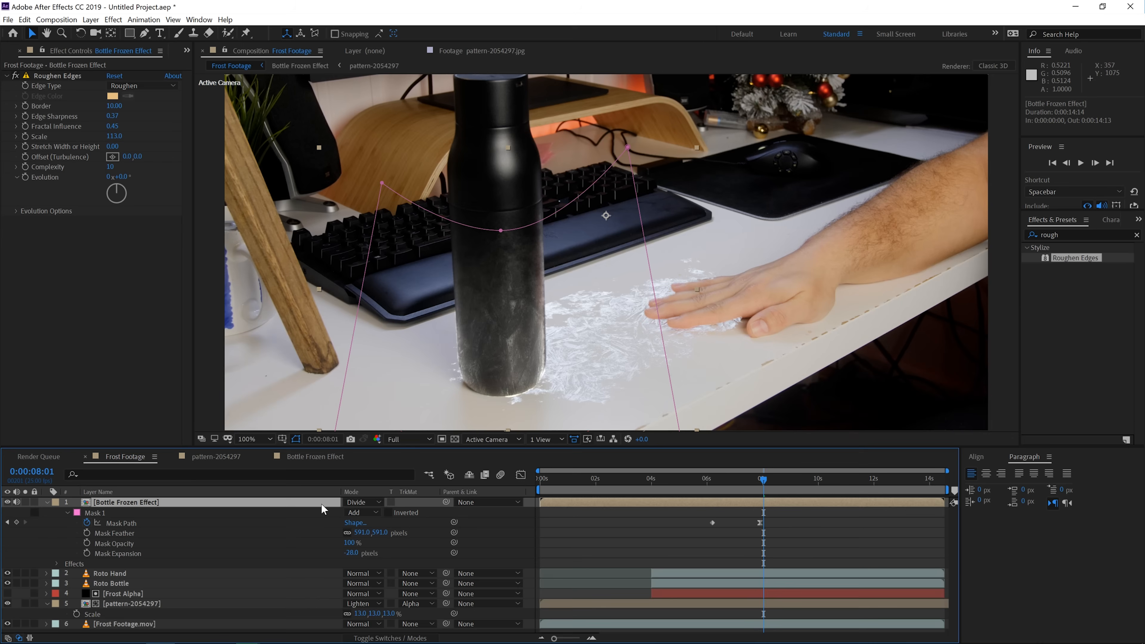
pyautogui.hotkey('ctrl', 'd')
pyautogui.hotkey('ctrl', 'z')
pyautogui.hotkey('ctrl', 'd')
pyautogui.press('t')
pyautogui.moveTo(350, 514); pyautogui.dragTo(309, 518)
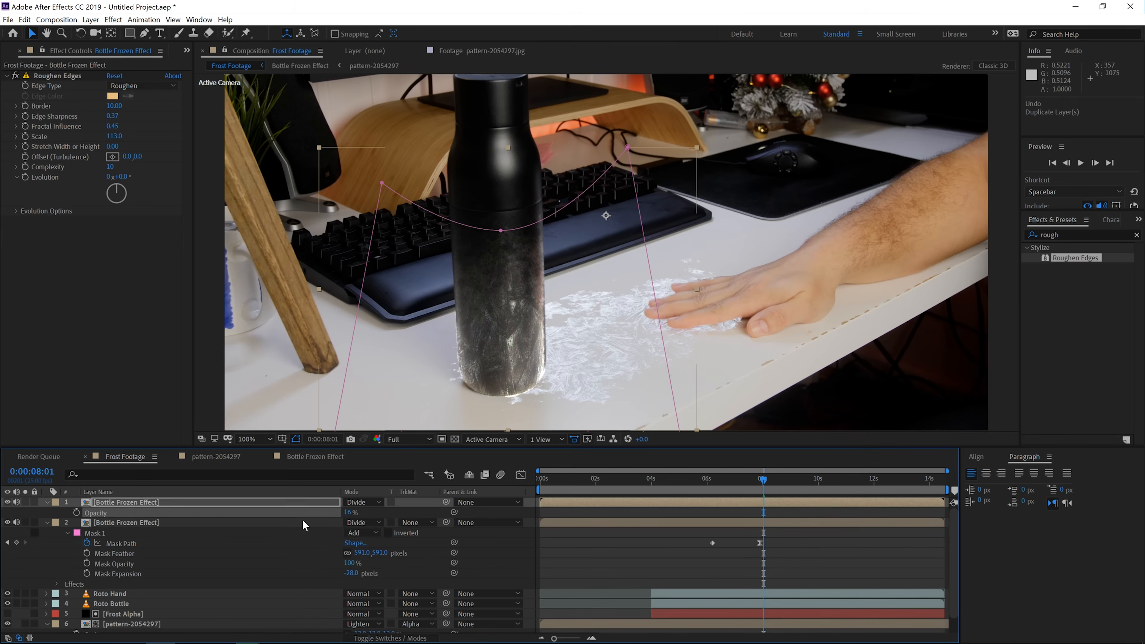
pyautogui.hotkey('ctrl', 'z')
pyautogui.hotkey('ctrl', 'z')
# Step: Duplicate the Bottle Frozen Effect layer and set the copy's blending mode to Lighten
pyautogui.click(291, 503)
pyautogui.hotkey('ctrl', 'd')
pyautogui.click(356, 502)
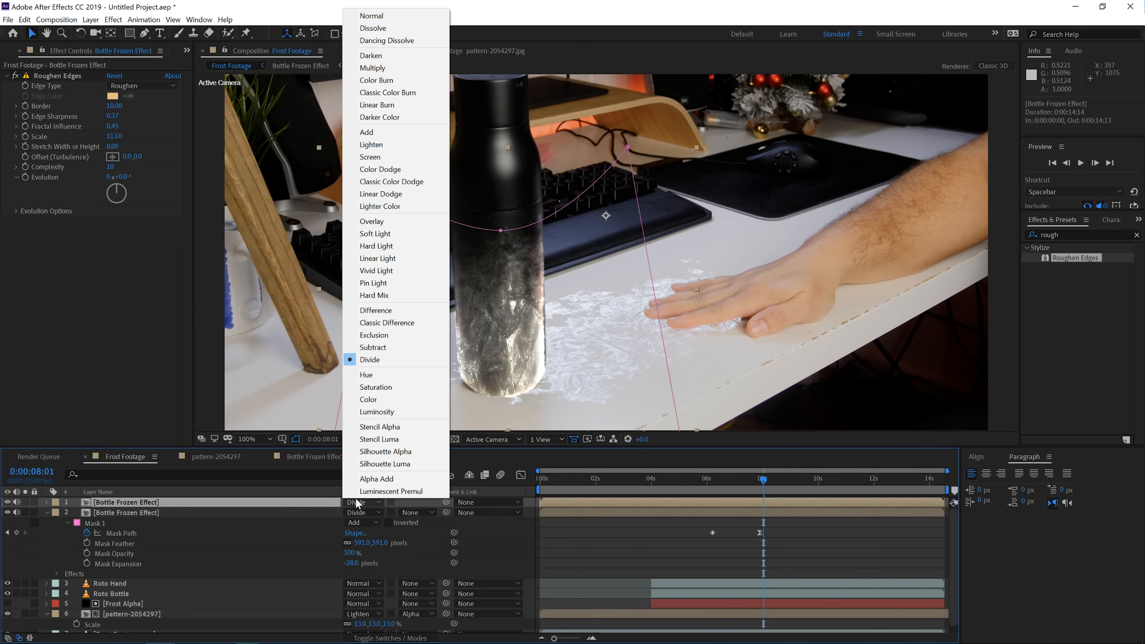
pyautogui.click(369, 157)
pyautogui.click(361, 503)
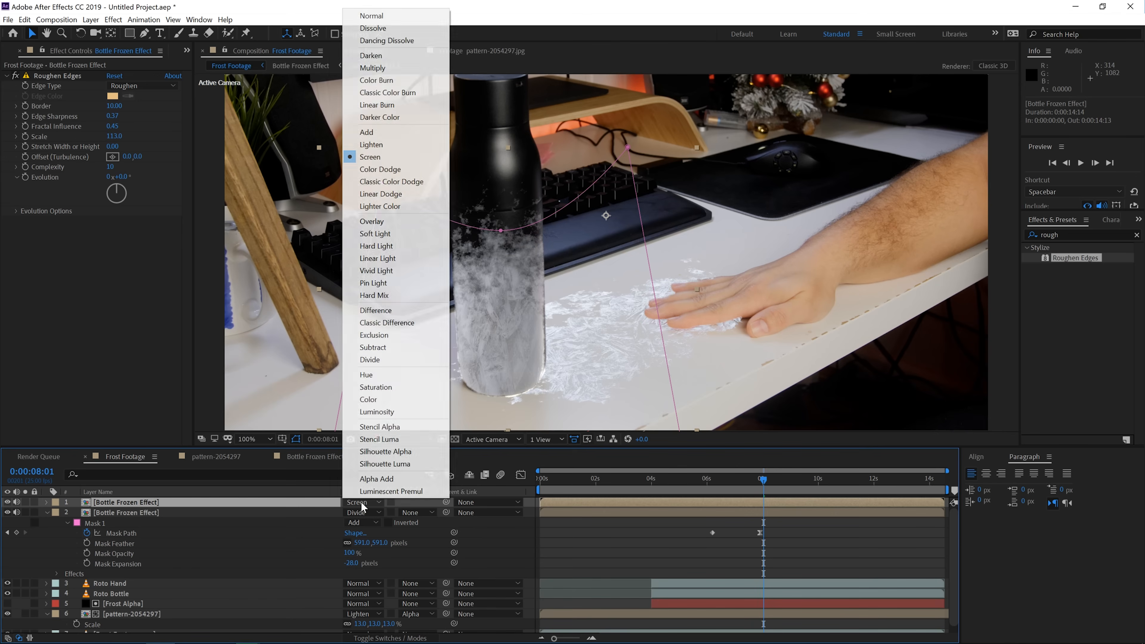
pyautogui.click(371, 145)
# Step: Lower the opacity of the upper Bottle Frozen Effect copy to about 35%
pyautogui.press('t')
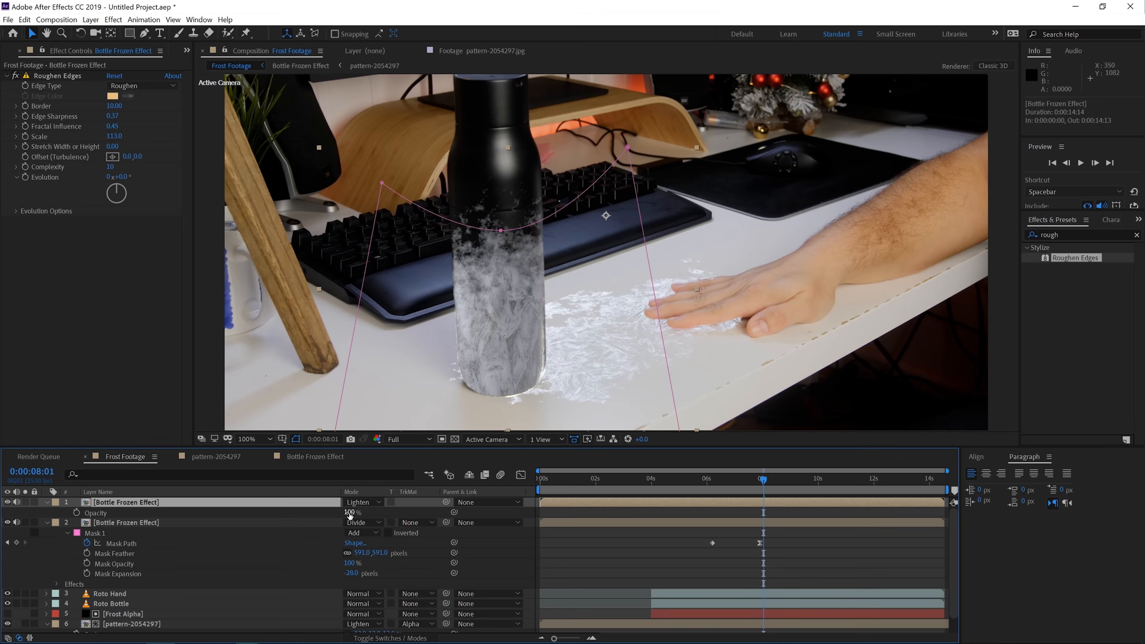
pyautogui.moveTo(349, 512); pyautogui.dragTo(269, 500)
pyautogui.moveTo(349, 512); pyautogui.dragTo(338, 509)
# Step: Add a Curves effect to the upper Bottle Frozen Effect copy and shape an S-curve that raises the contrast
pyautogui.click(113, 20)
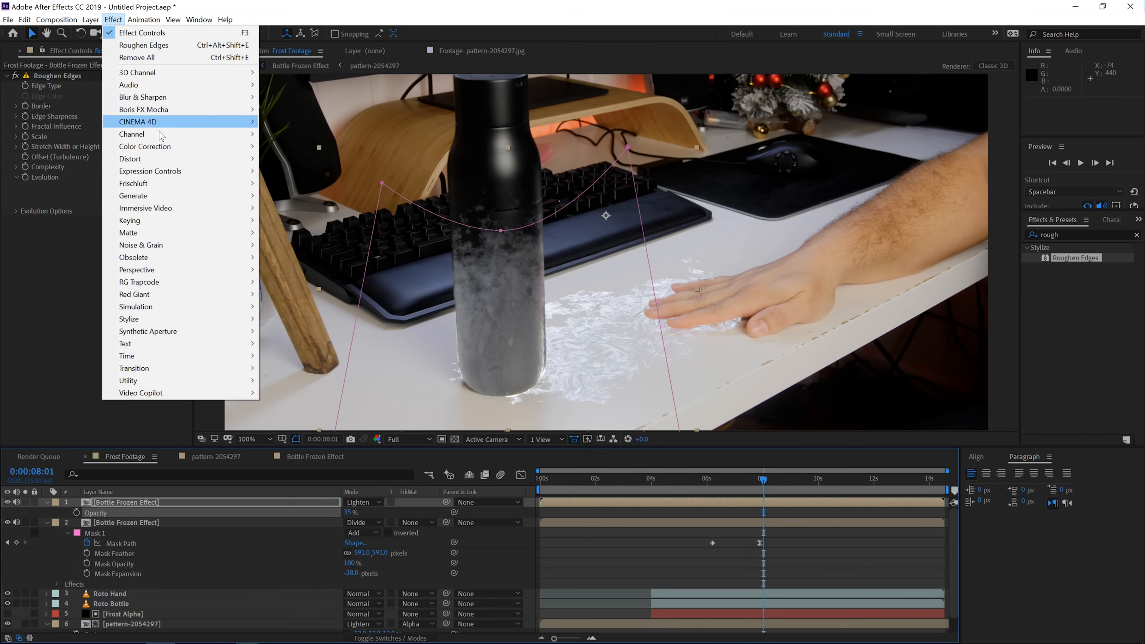
pyautogui.moveTo(160, 146)
pyautogui.click(285, 368)
pyautogui.moveTo(121, 310); pyautogui.dragTo(108, 312)
pyautogui.moveTo(66, 359); pyautogui.dragTo(72, 384)
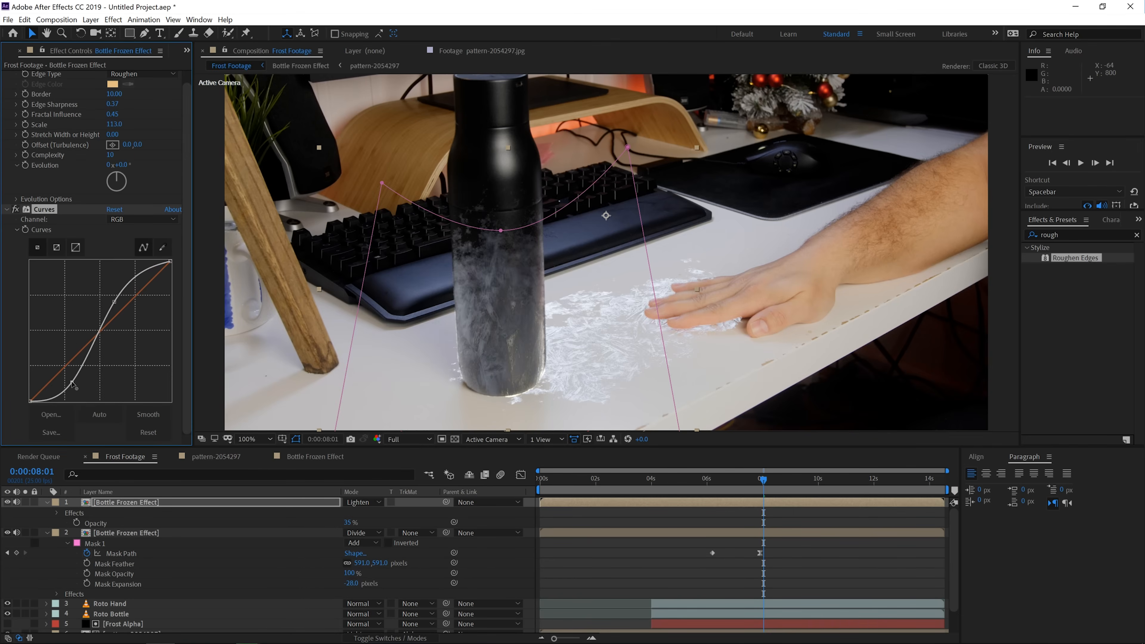
pyautogui.moveTo(114, 301); pyautogui.dragTo(120, 304)
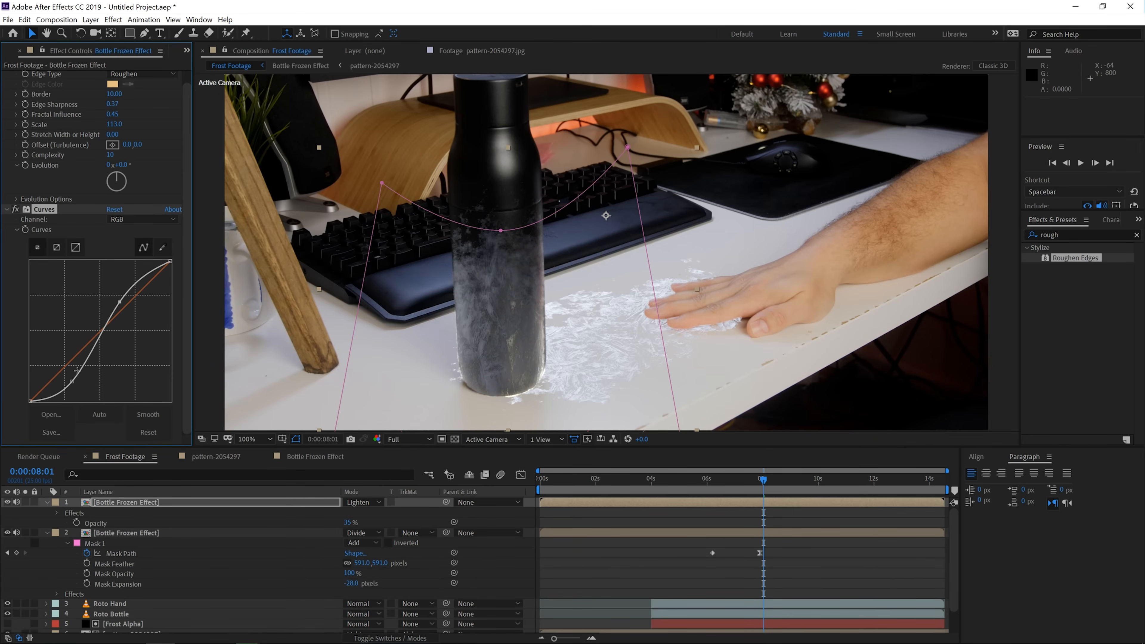
pyautogui.moveTo(73, 380); pyautogui.dragTo(80, 380)
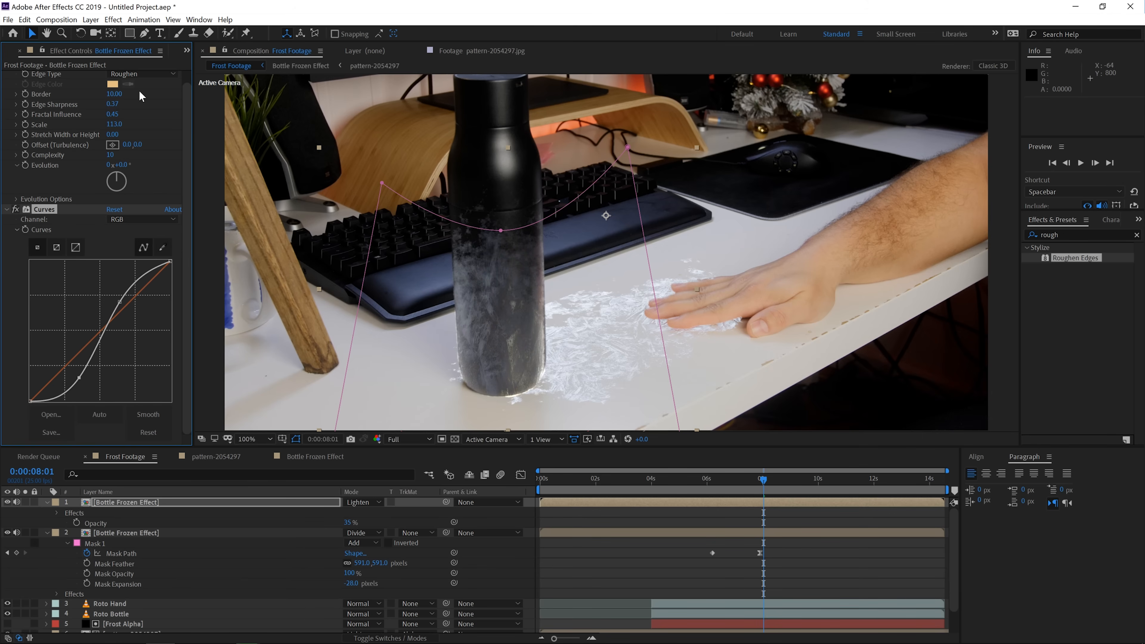
# Step: Add a Tint effect to the upper Bottle Frozen Effect copy and map black to dark blue 091219
pyautogui.click(113, 19)
pyautogui.moveTo(180, 146)
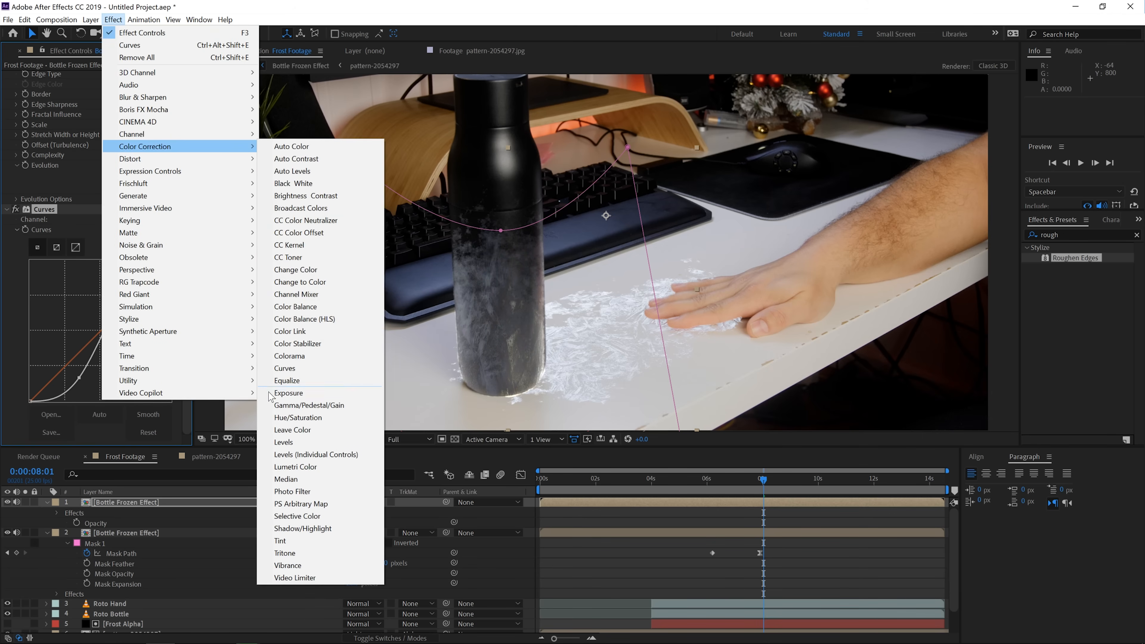
pyautogui.click(280, 538)
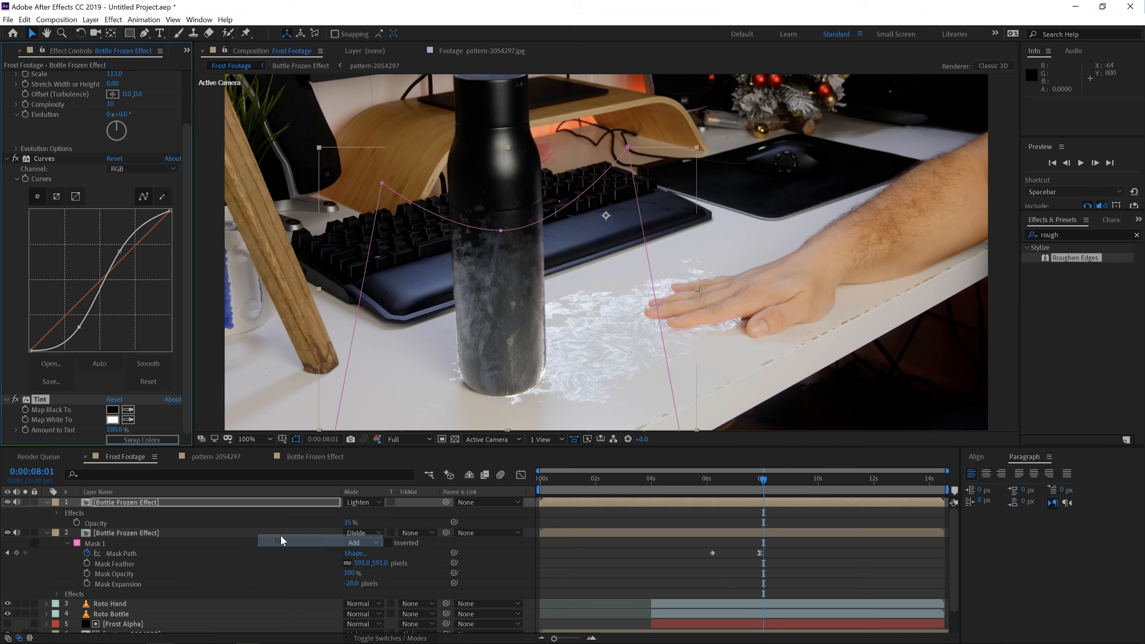
pyautogui.click(112, 410)
pyautogui.click(785, 420)
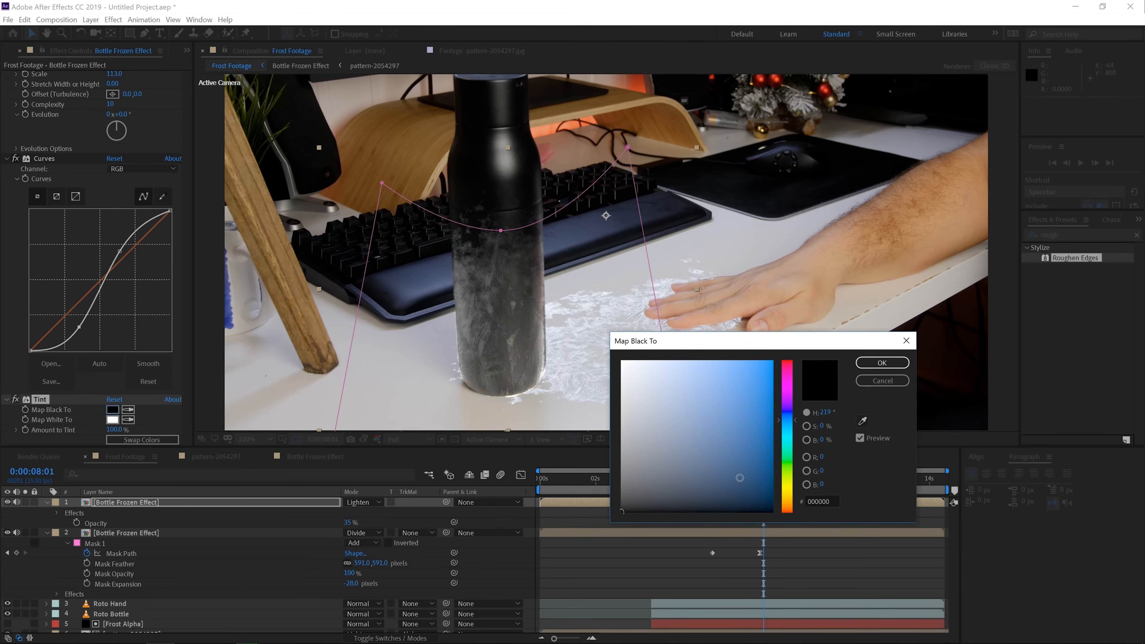
pyautogui.click(737, 492)
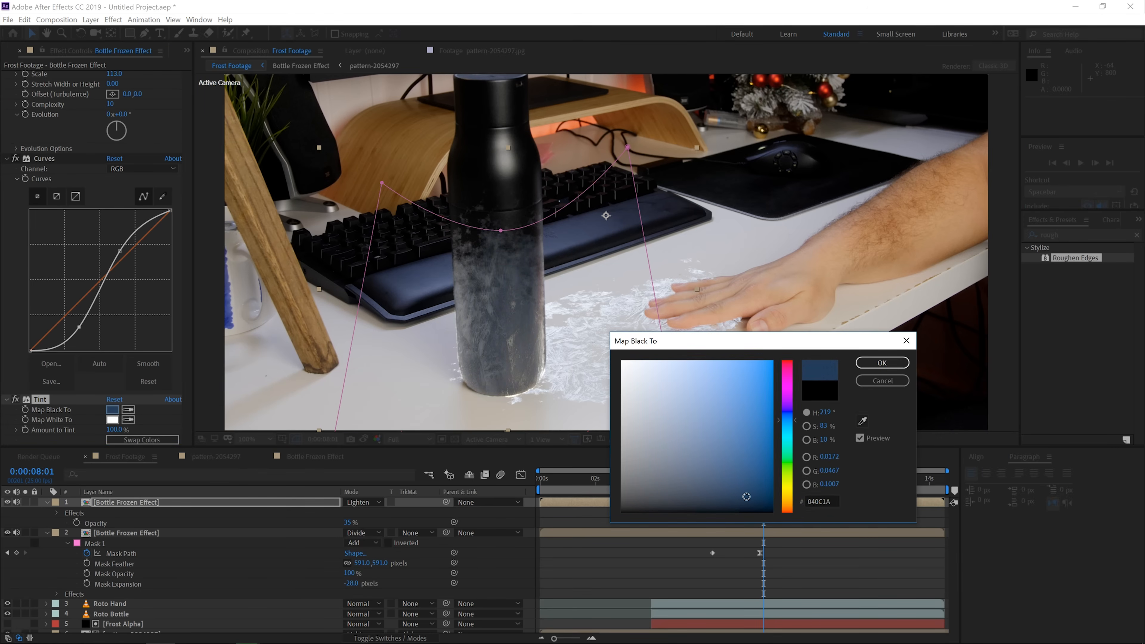
pyautogui.moveTo(787, 421); pyautogui.dragTo(787, 418)
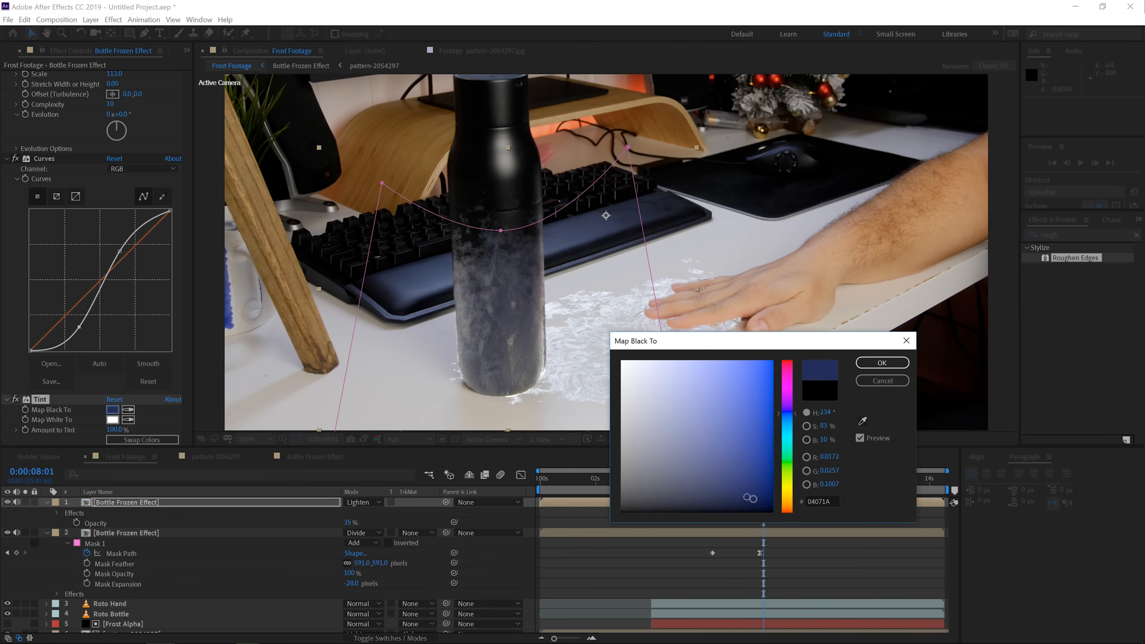
pyautogui.click(753, 501)
pyautogui.click(786, 426)
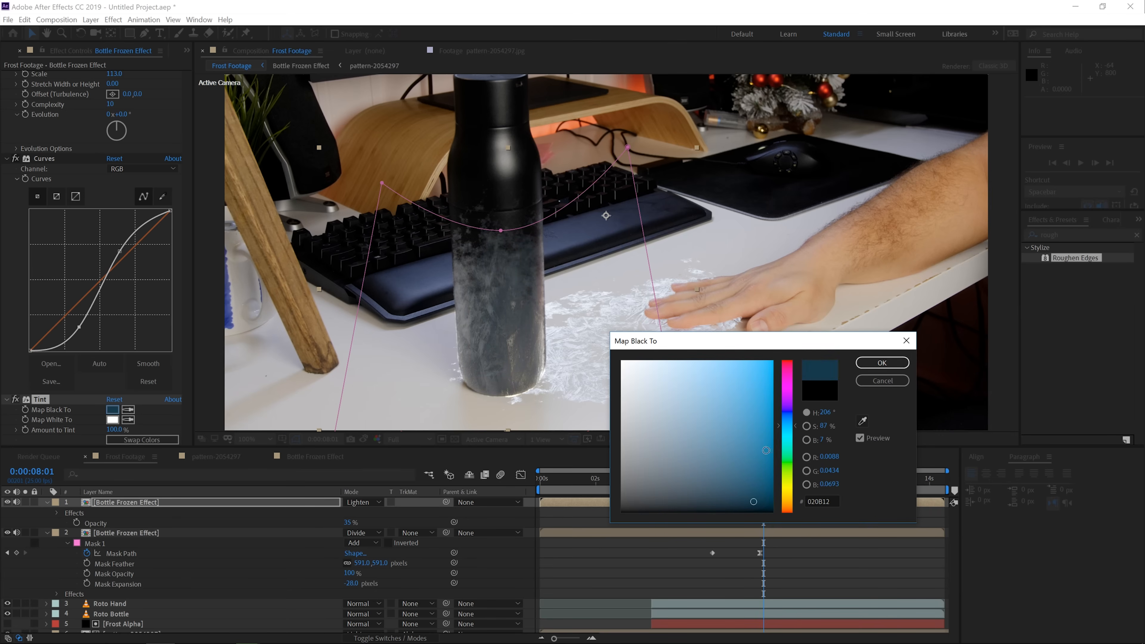
pyautogui.moveTo(733, 493); pyautogui.dragTo(715, 496)
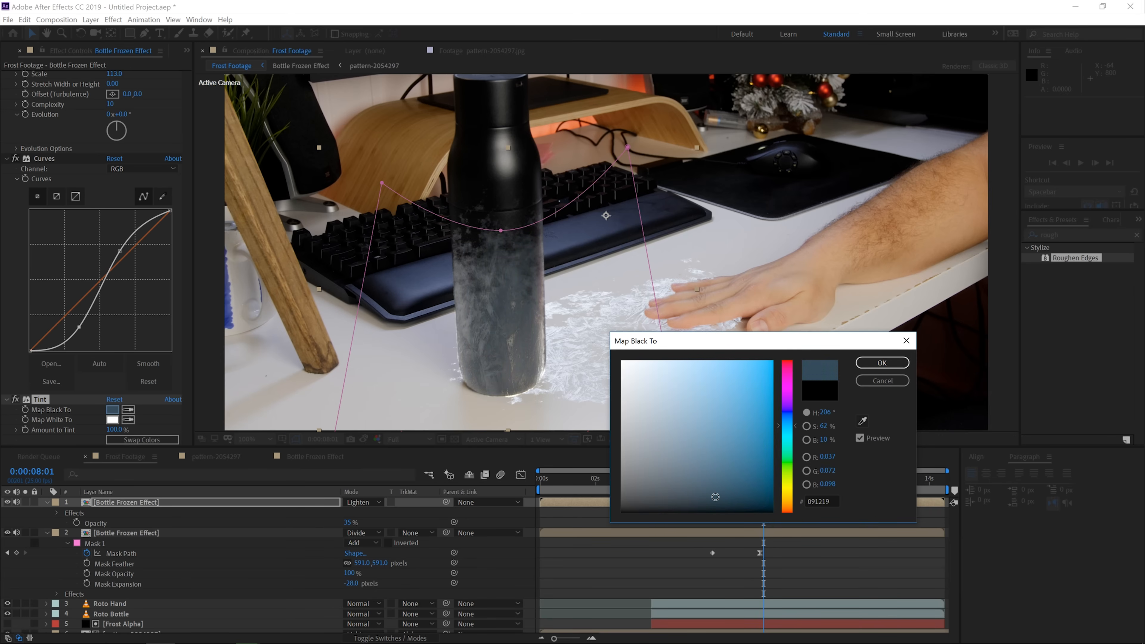
pyautogui.click(881, 362)
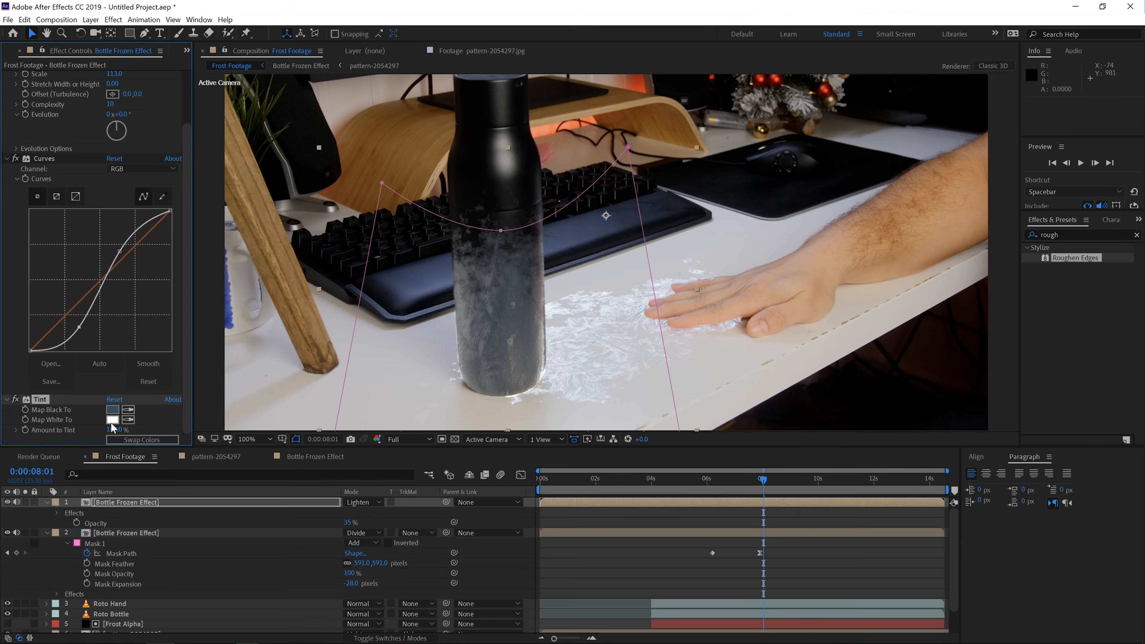
# Step: Map the Tint effect's white to a very pale blue
pyautogui.click(112, 419)
pyautogui.click(786, 433)
pyautogui.moveTo(672, 392)
pyautogui.mouseDown()
pyautogui.moveTo(659, 344)
pyautogui.moveTo(683, 343)
pyautogui.moveTo(640, 344)
pyautogui.mouseUp()
pyautogui.click(784, 421)
pyautogui.click(884, 362)
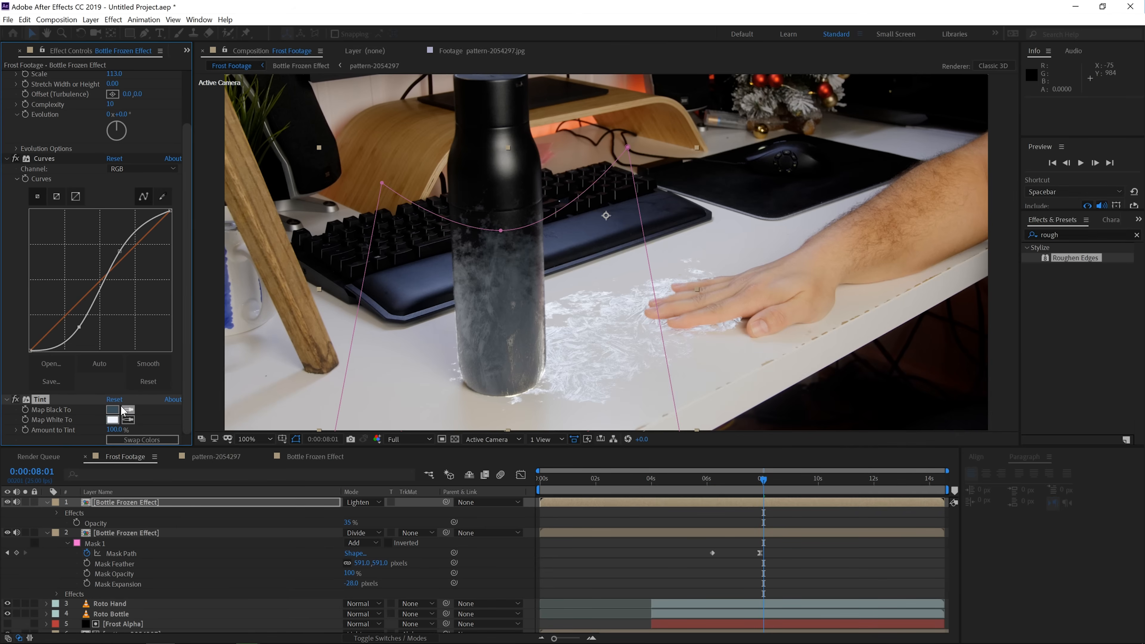
# Step: Darken the Tint effect's Map Black To colour to 020508
pyautogui.click(112, 409)
pyautogui.moveTo(725, 507); pyautogui.dragTo(728, 507)
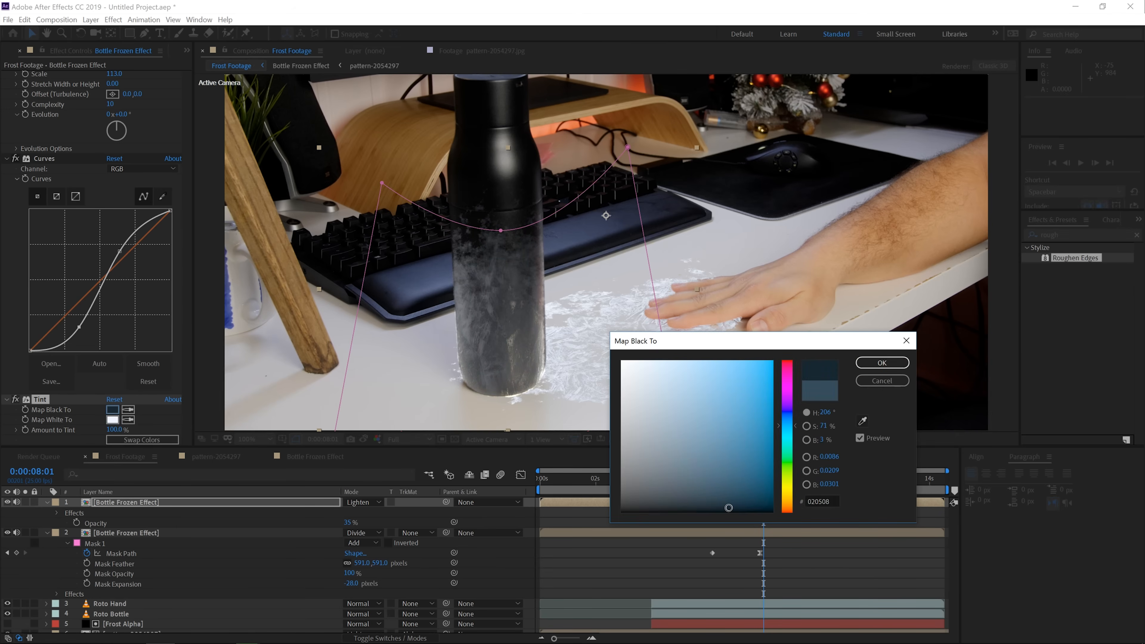
pyautogui.click(882, 367)
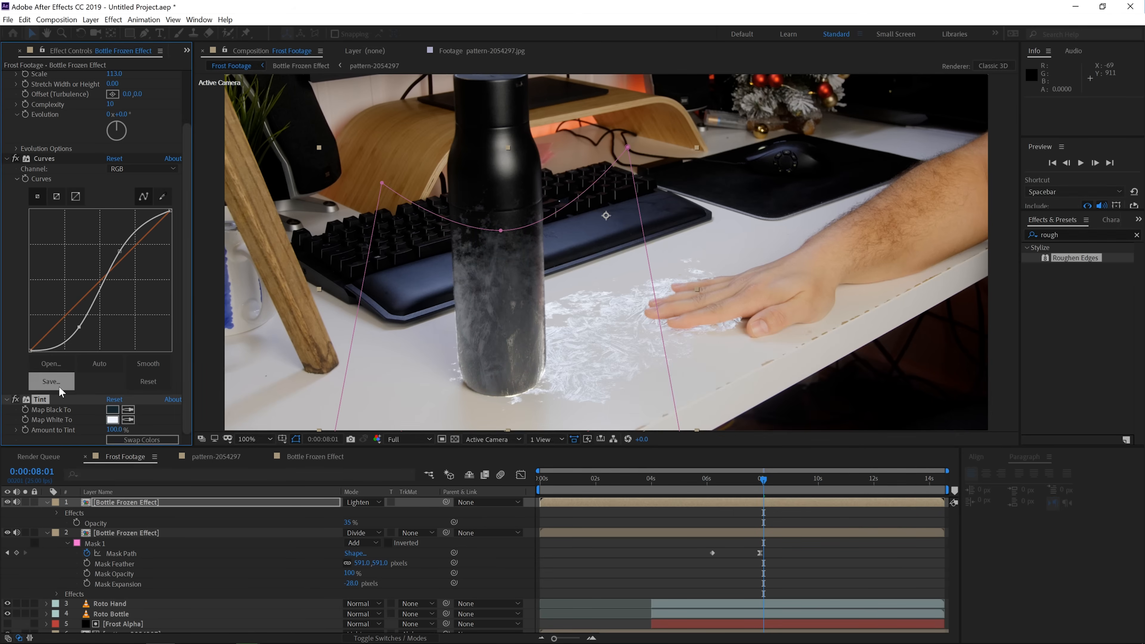
# Step: Try pasting the Tint effect onto the lower Bottle Frozen Effect layer, and undo it
pyautogui.click(122, 528)
pyautogui.hotkey('ctrl', 'v')
pyautogui.hotkey('ctrl', 'z')
# Step: Paste the Tint effect onto the pattern-2054297 layer
pyautogui.scroll(-2, 130, 603)
pyautogui.click(130, 607)
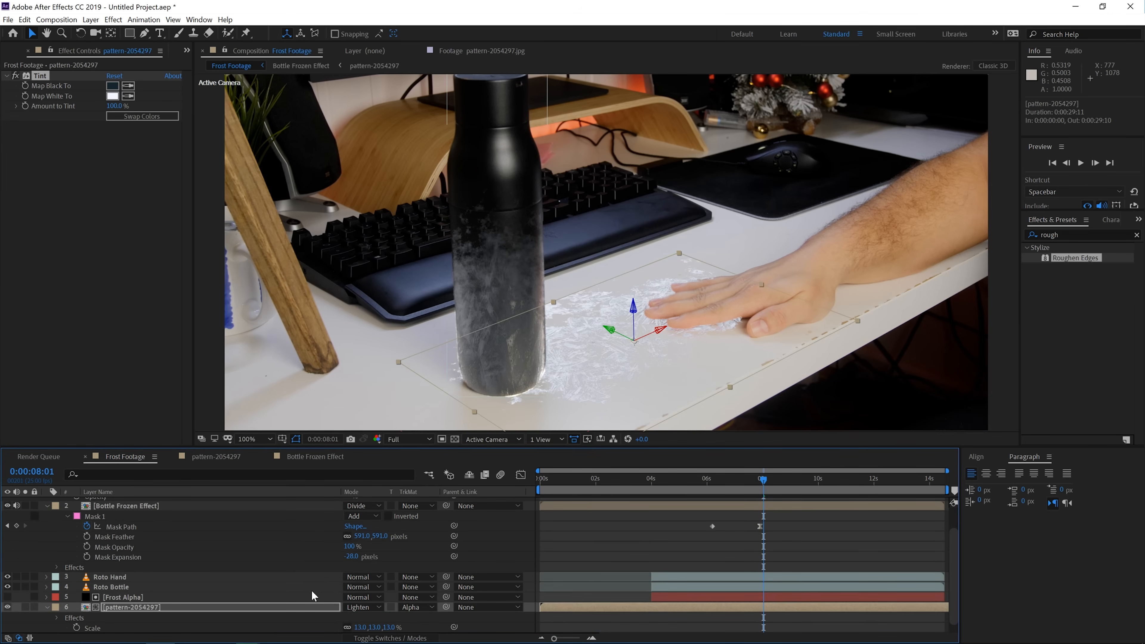
pyautogui.click(123, 608)
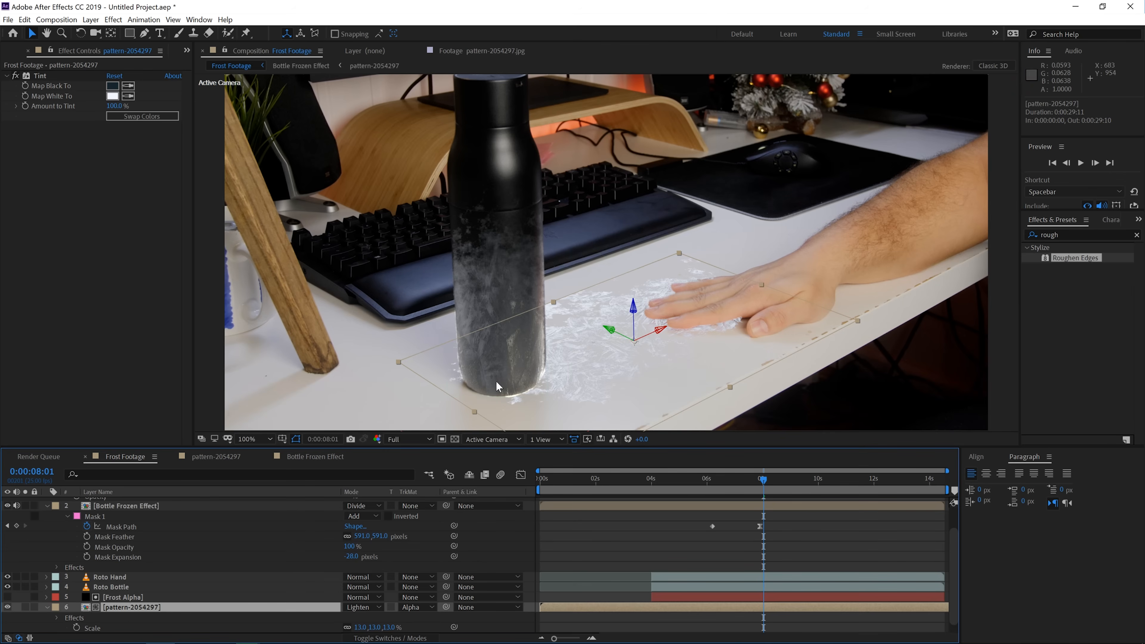
# Step: Pre-compose Frost Alpha and pattern-2054297 as "Table Frozen Effect" and set the new layer's blending mode to Lighten
pyautogui.click(126, 597)
pyautogui.keyDown('shift'); pyautogui.click(124, 608); pyautogui.keyUp('shift')
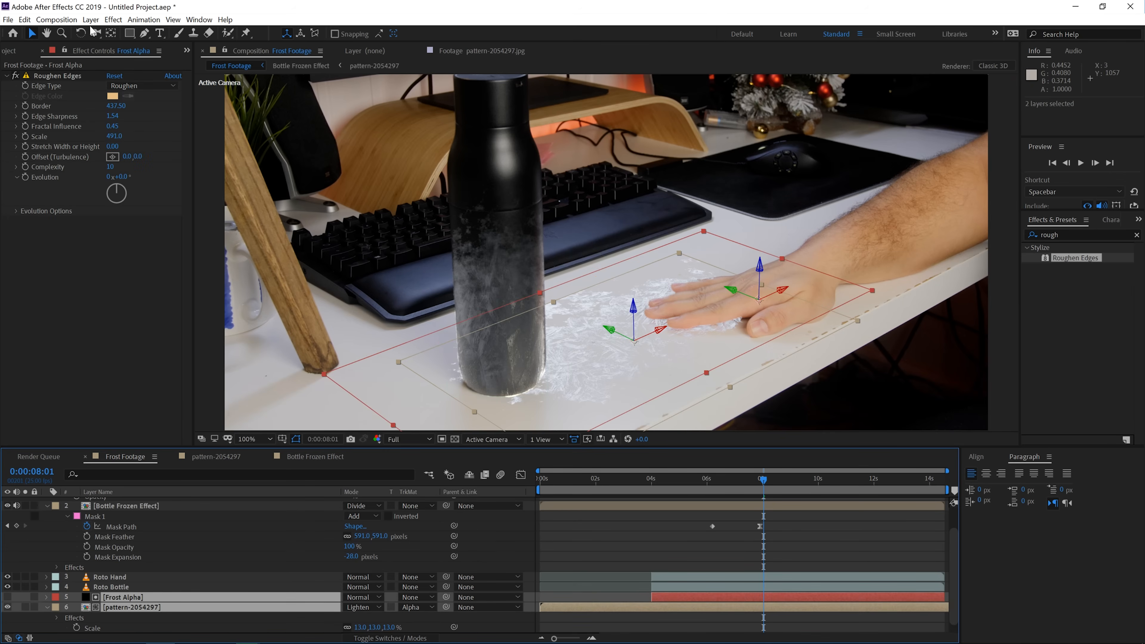
pyautogui.click(90, 20)
pyautogui.click(160, 399)
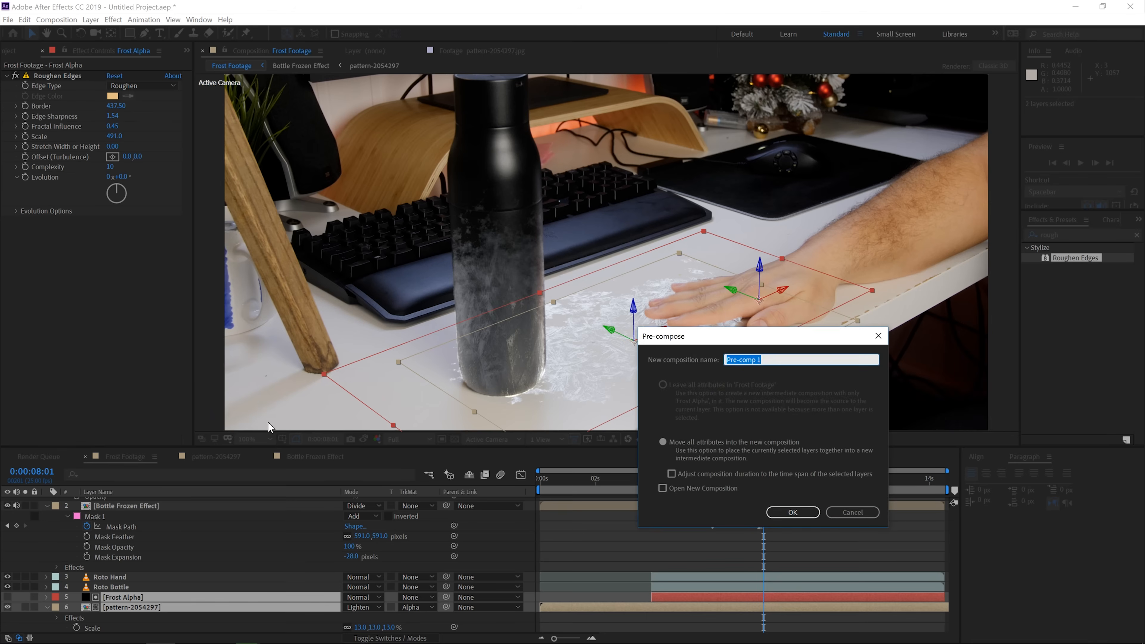
pyautogui.write('Table Frozen Effect')
pyautogui.press('Return')
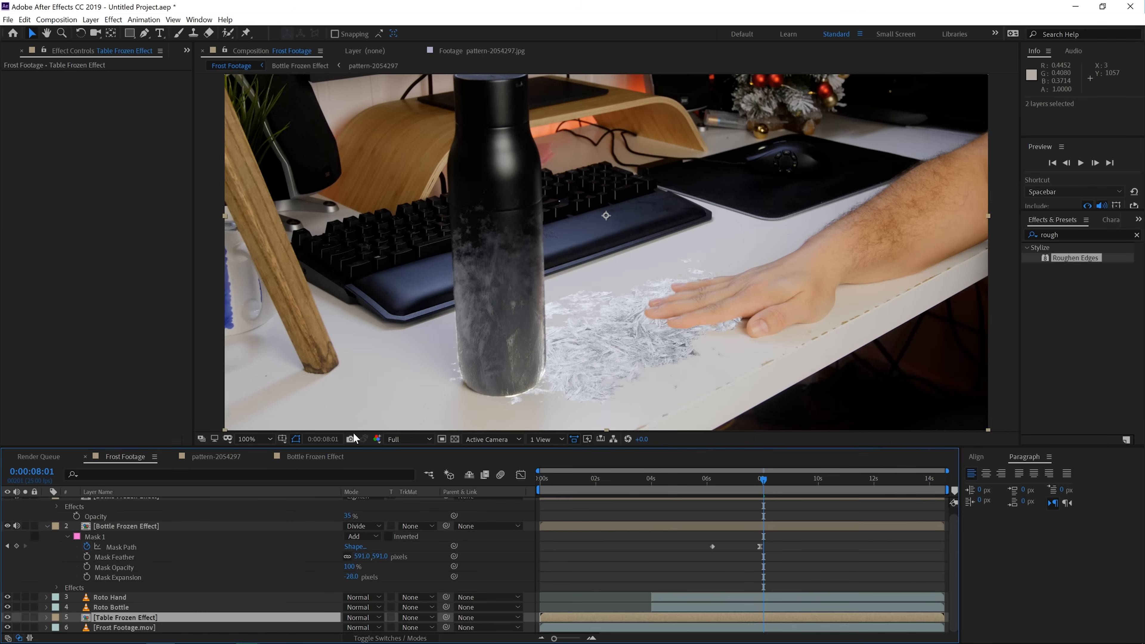
pyautogui.click(359, 619)
pyautogui.click(377, 254)
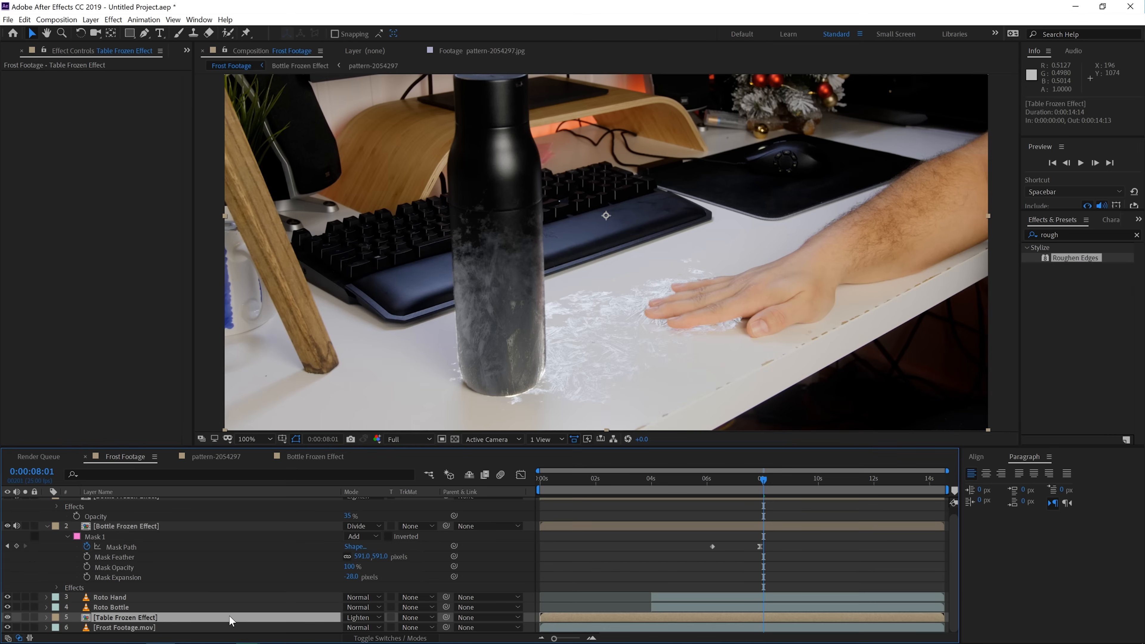
# Step: Add a Drop Shadow layer style to Table Frozen Effect and lower its opacity to about 36%
pyautogui.click(94, 20)
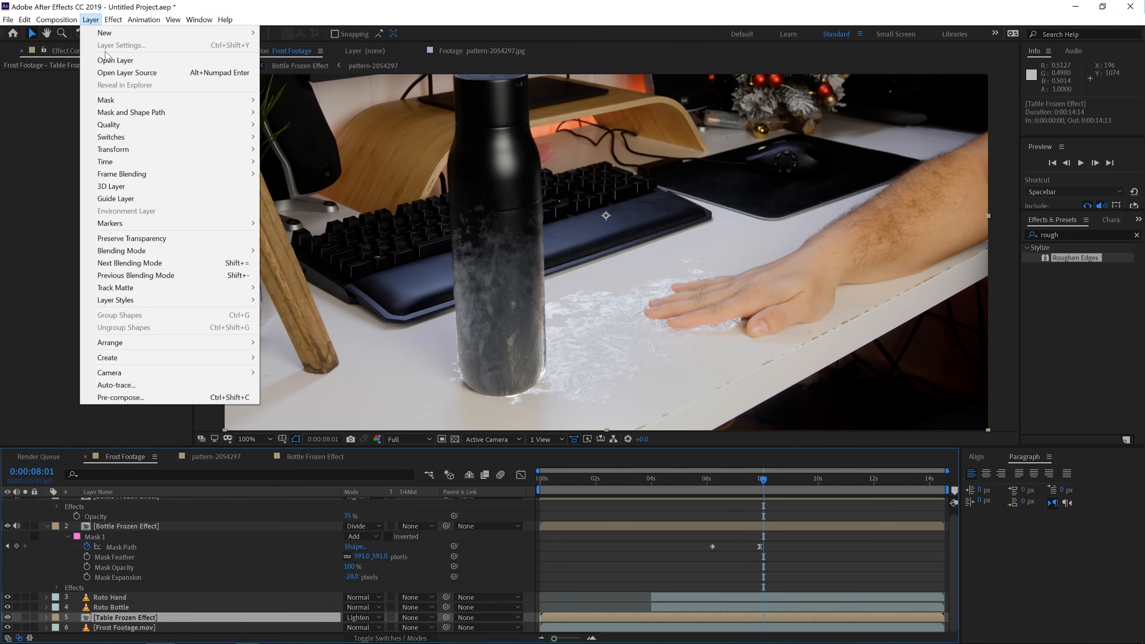
pyautogui.click(291, 336)
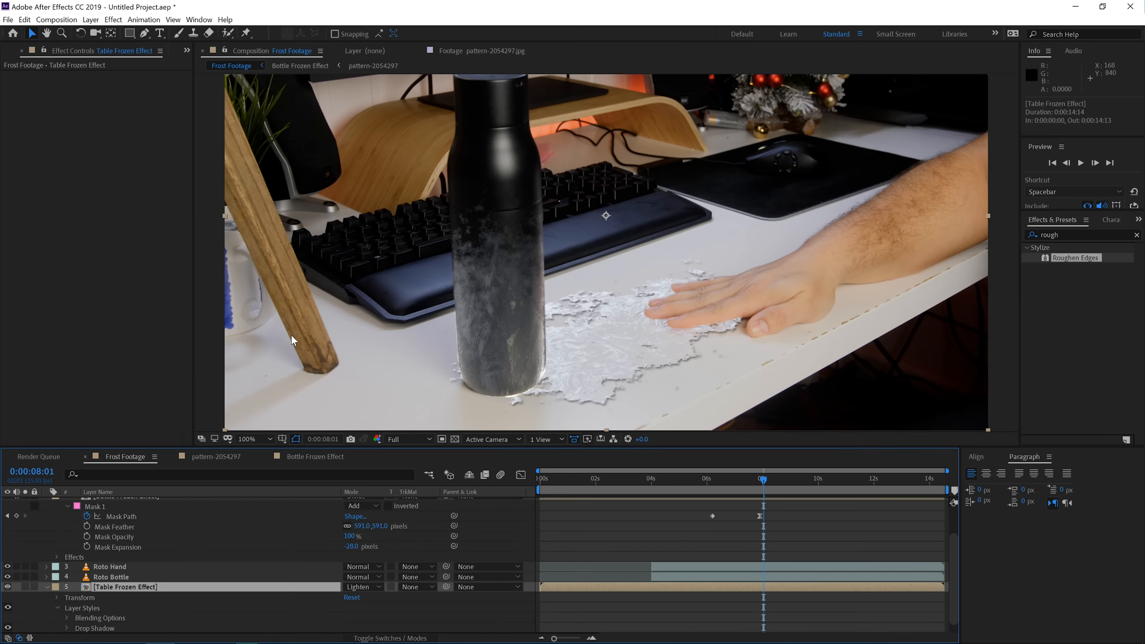
pyautogui.scroll(-1, 88, 602)
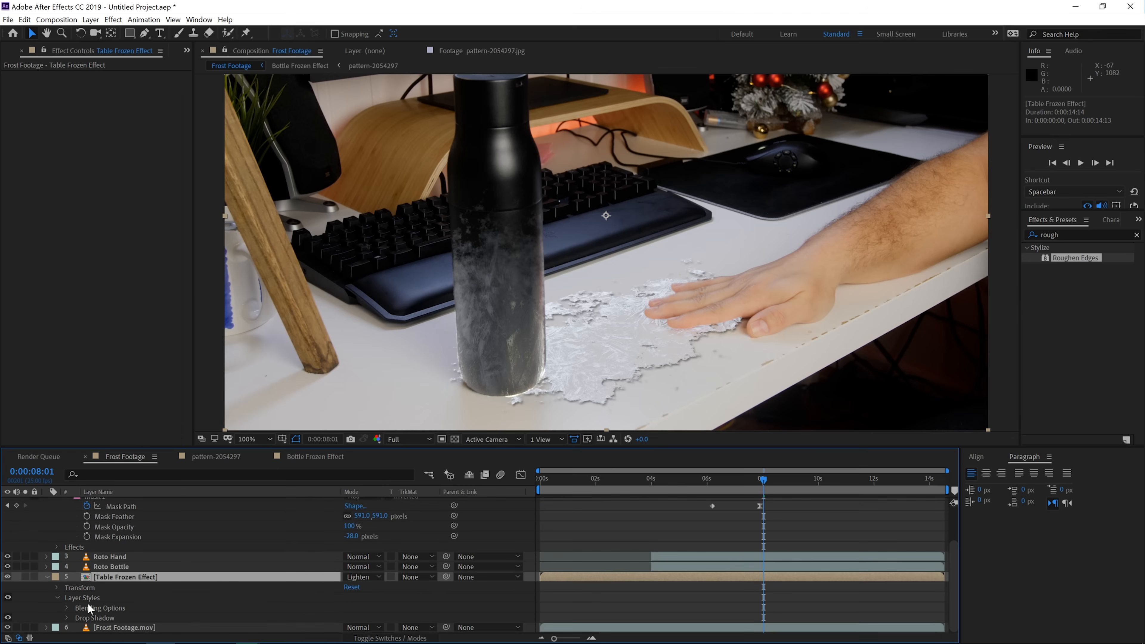
pyautogui.click(67, 617)
pyautogui.scroll(-2, 265, 578)
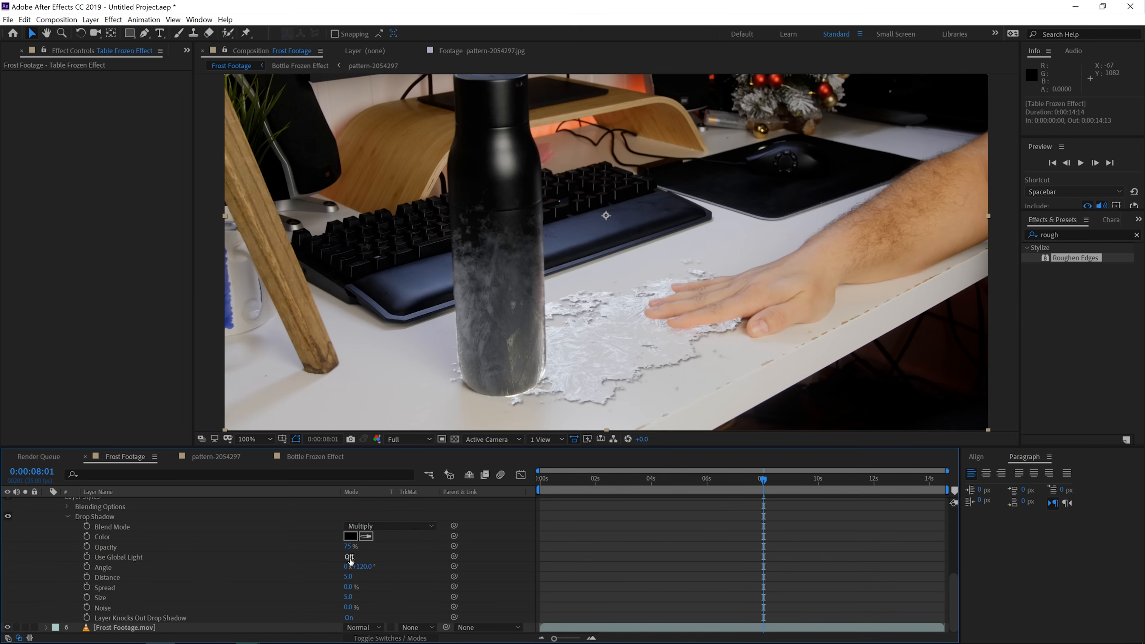
pyautogui.moveTo(347, 546); pyautogui.dragTo(325, 547)
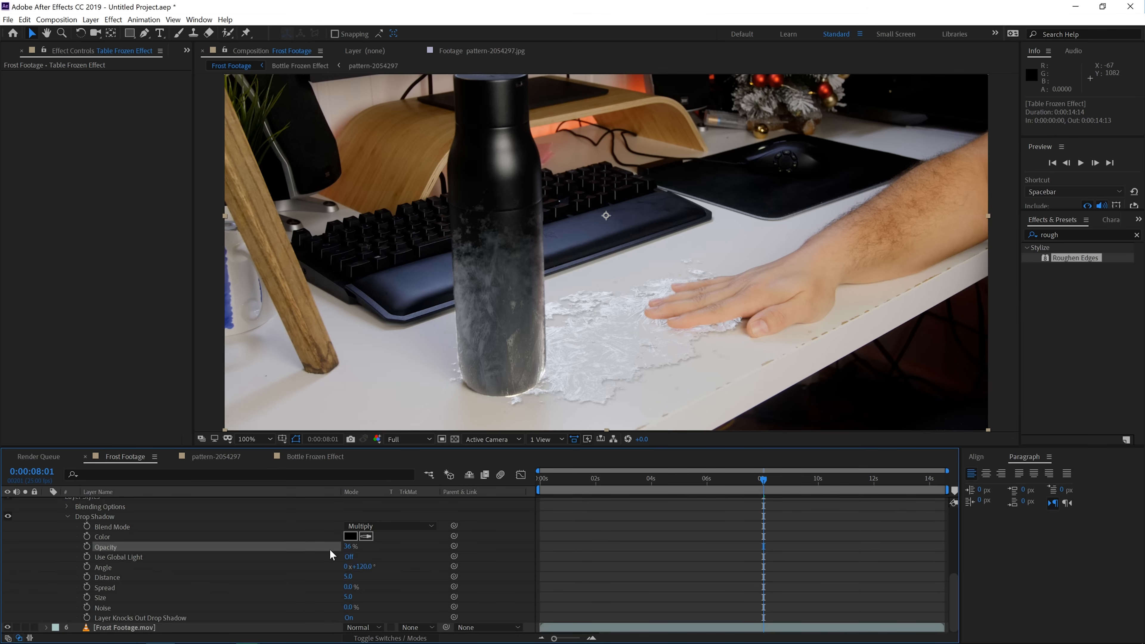
# Step: Set the Table Frozen Effect drop shadow's Distance to 1 and its Size to about 92
pyautogui.click(347, 577)
pyautogui.write('5')
pyautogui.press('Return')
pyautogui.click(348, 596)
pyautogui.write('1')
pyautogui.press('Return')
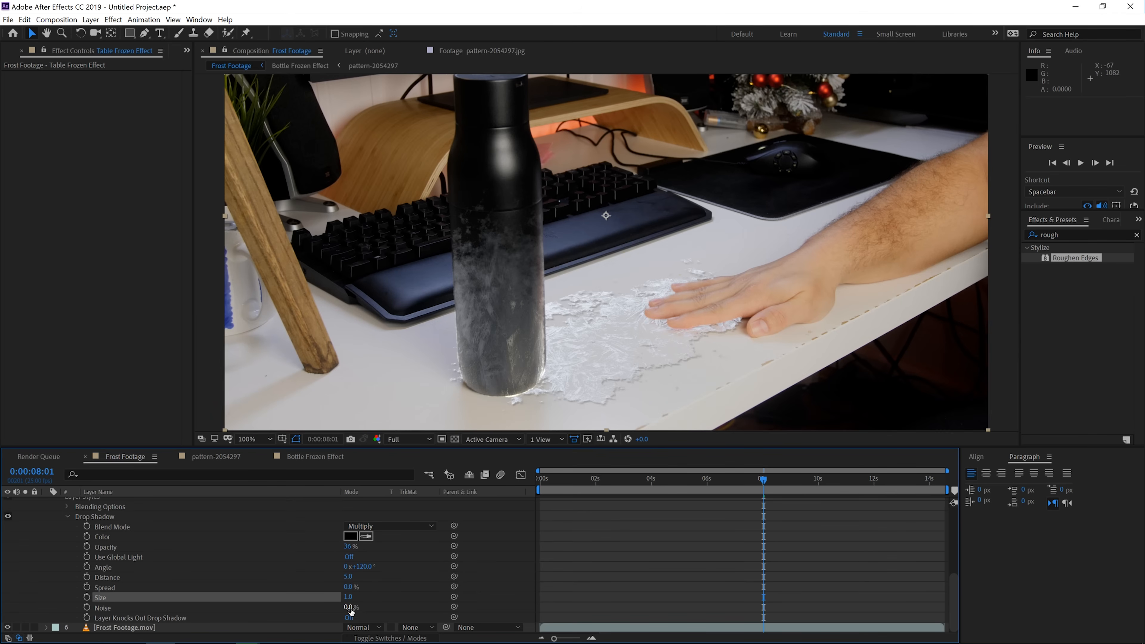
pyautogui.click(348, 579)
pyautogui.write('1')
pyautogui.press('Return')
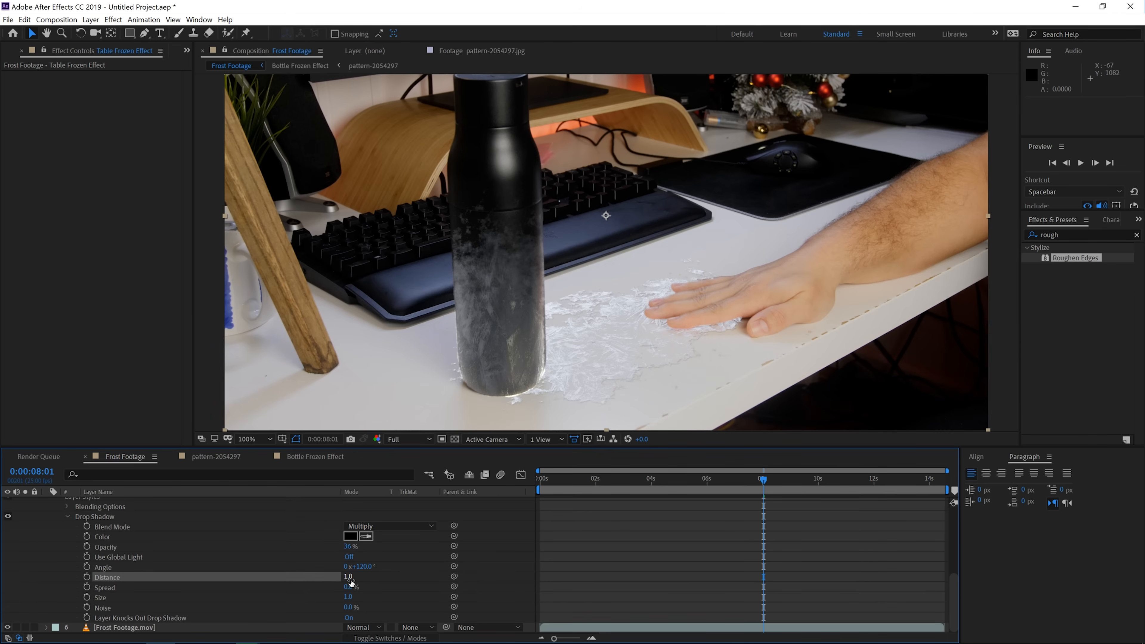
pyautogui.click(392, 577)
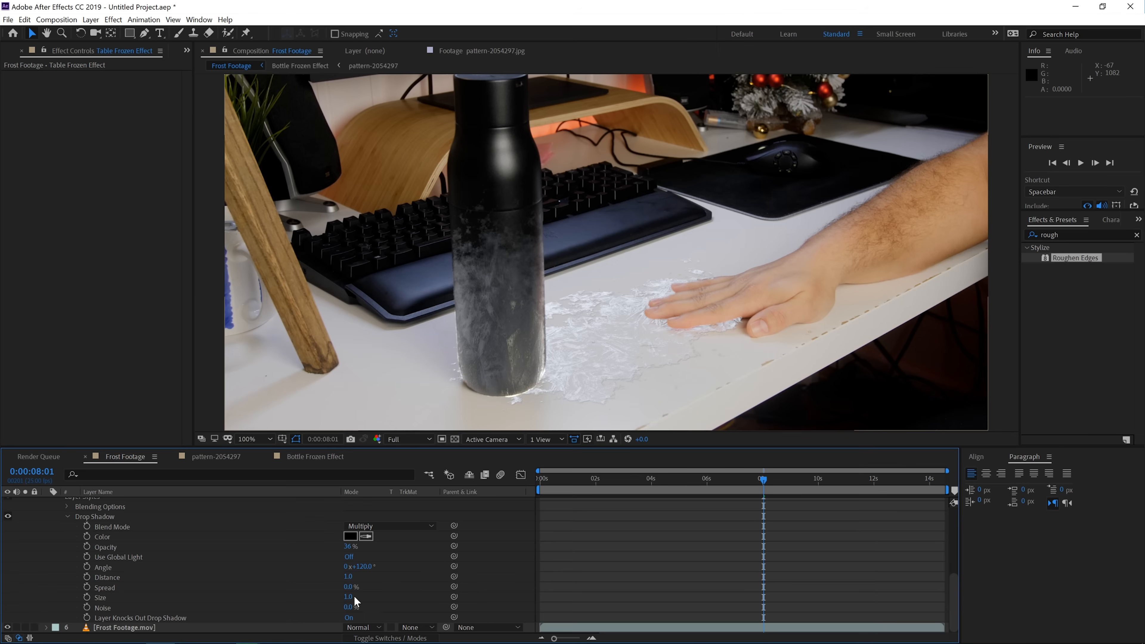
pyautogui.moveTo(348, 596); pyautogui.dragTo(384, 587)
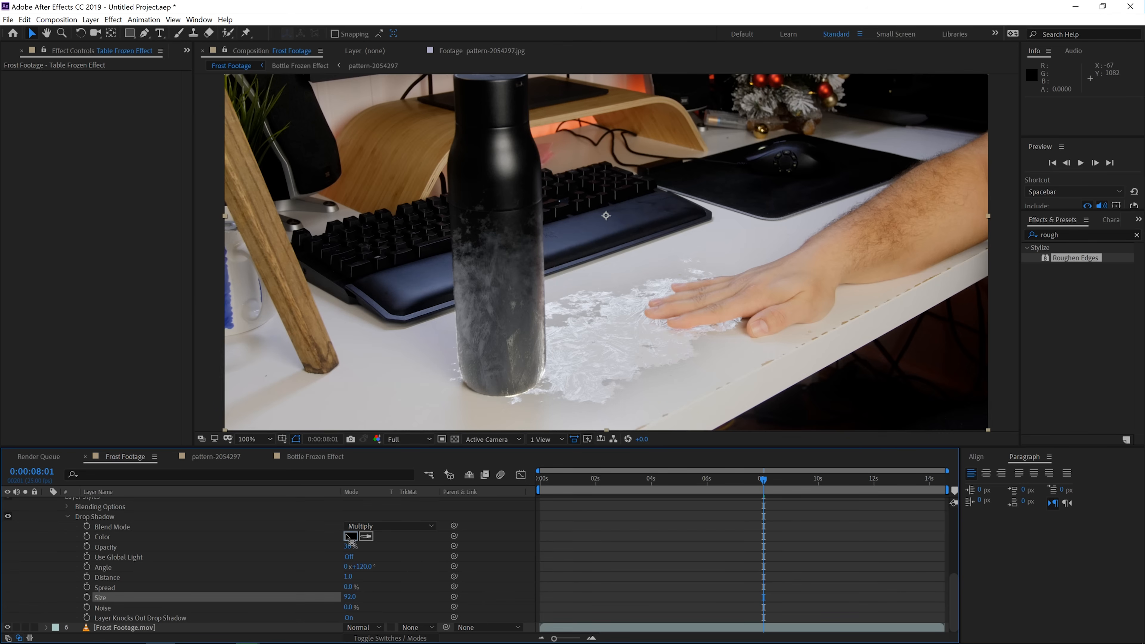
# Step: Change the Table Frozen Effect drop shadow's colour to a fully saturated bright blue
pyautogui.click(350, 536)
pyautogui.click(784, 423)
pyautogui.moveTo(766, 374); pyautogui.dragTo(815, 331)
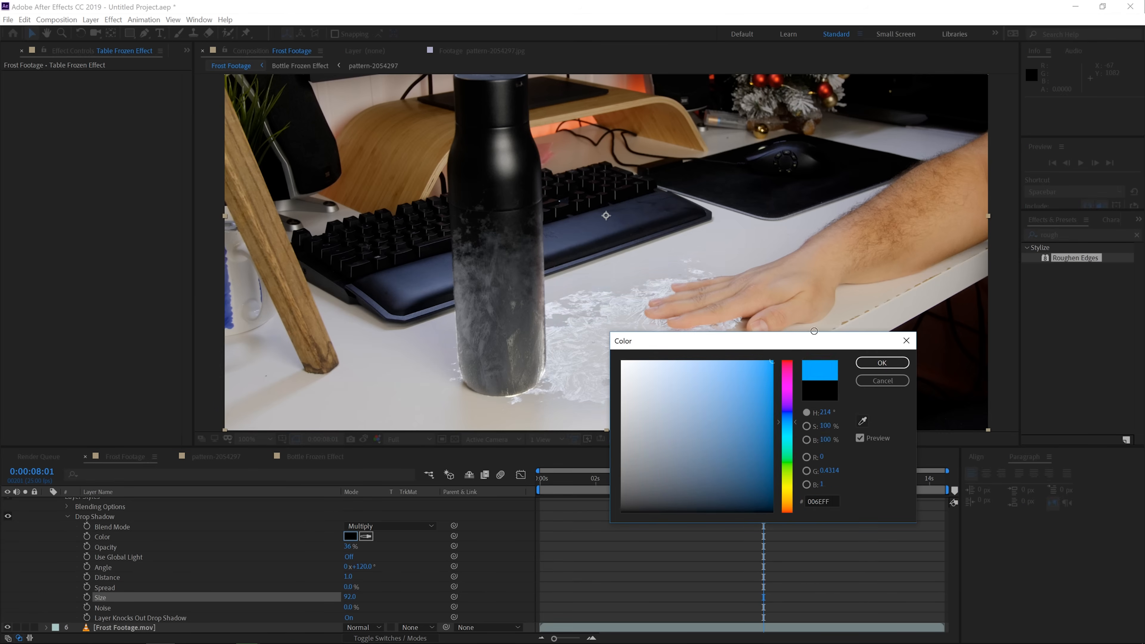
pyautogui.press('Return')
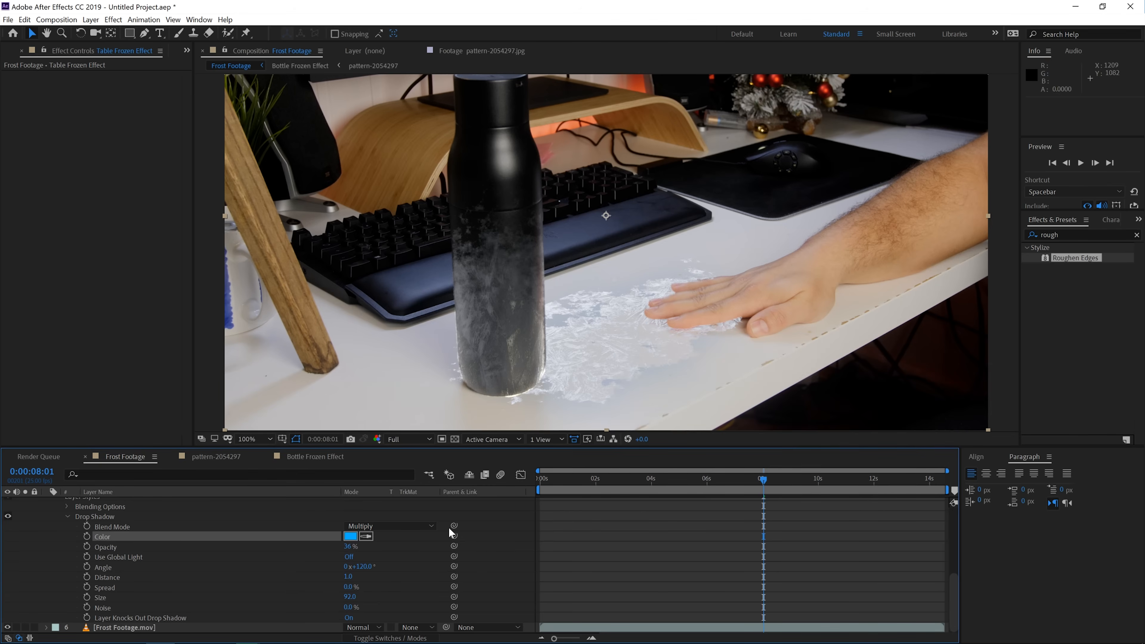
# Step: Set the Table Frozen Effect drop shadow's blend mode to Lighten, its colour to light blue 00AAFF and its opacity to 45%
pyautogui.click(378, 526)
pyautogui.click(412, 271)
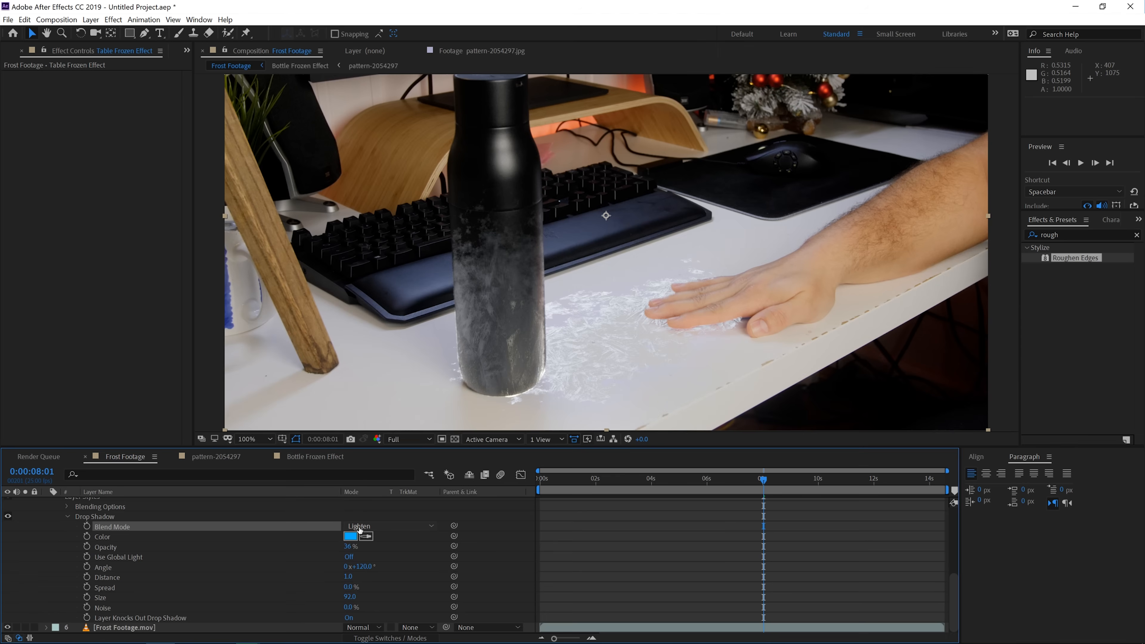
pyautogui.click(354, 537)
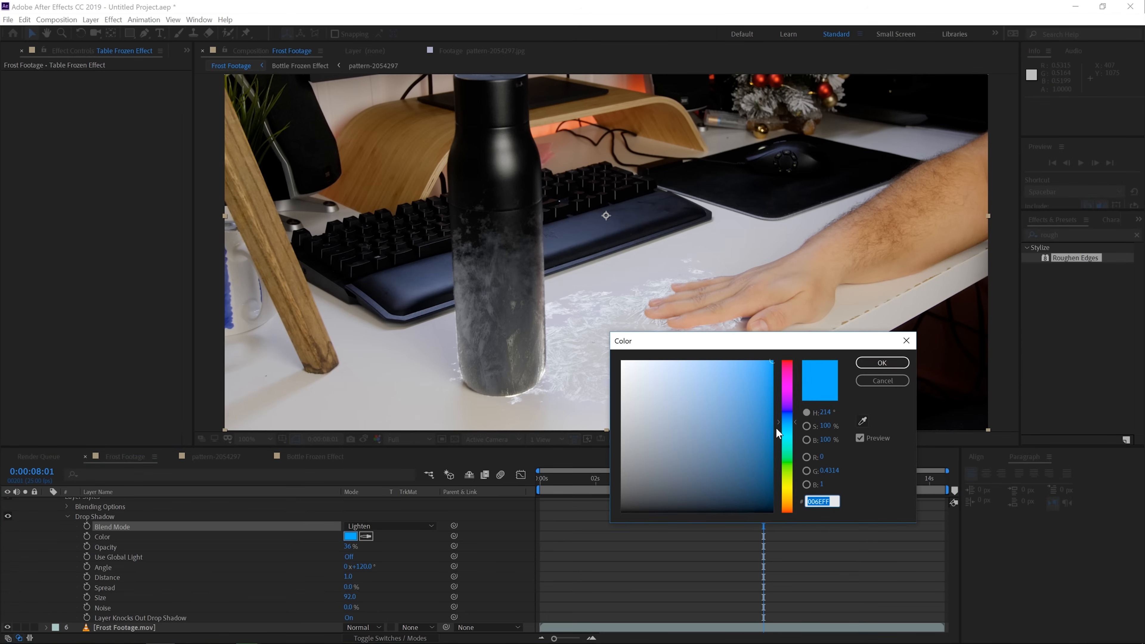
pyautogui.click(787, 415)
pyautogui.moveTo(791, 416); pyautogui.dragTo(788, 430)
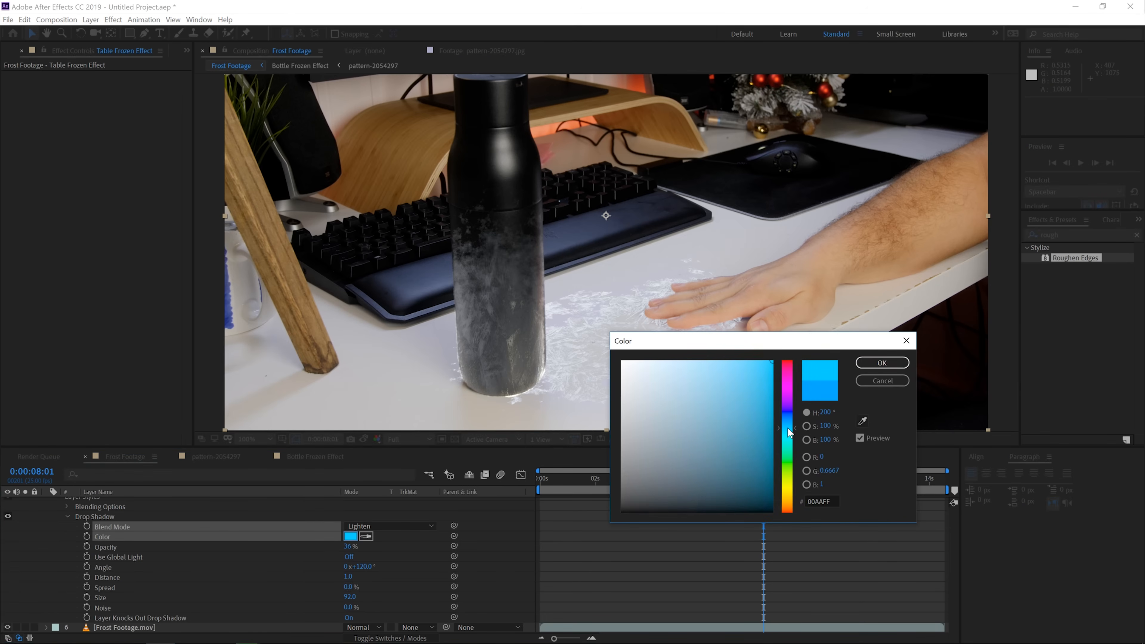
pyautogui.press('Return')
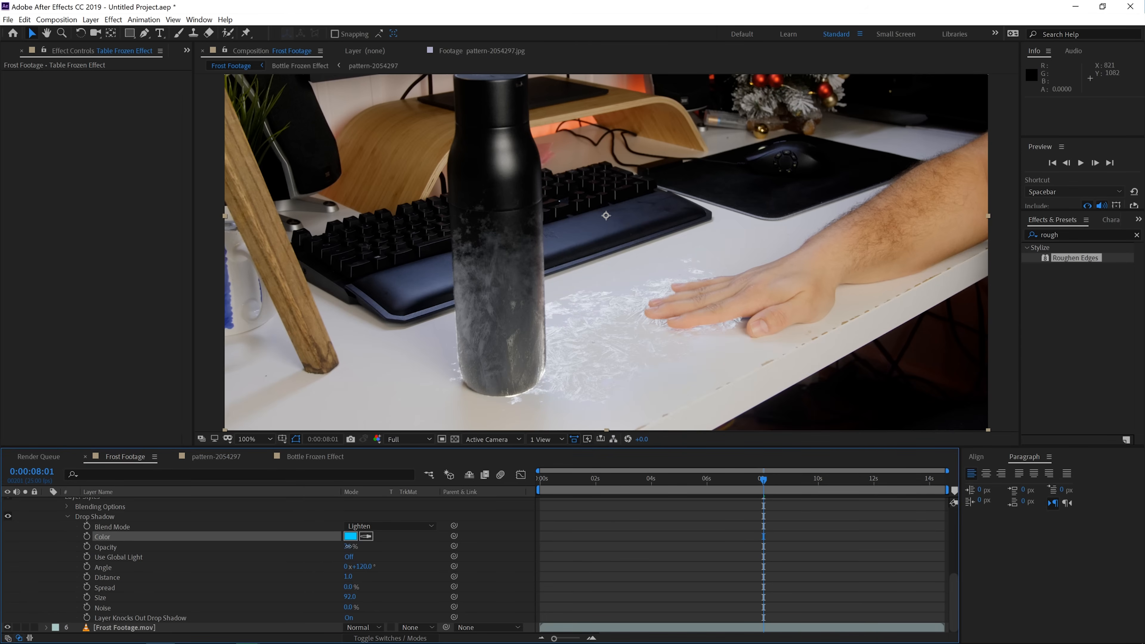
pyautogui.moveTo(350, 546); pyautogui.dragTo(375, 545)
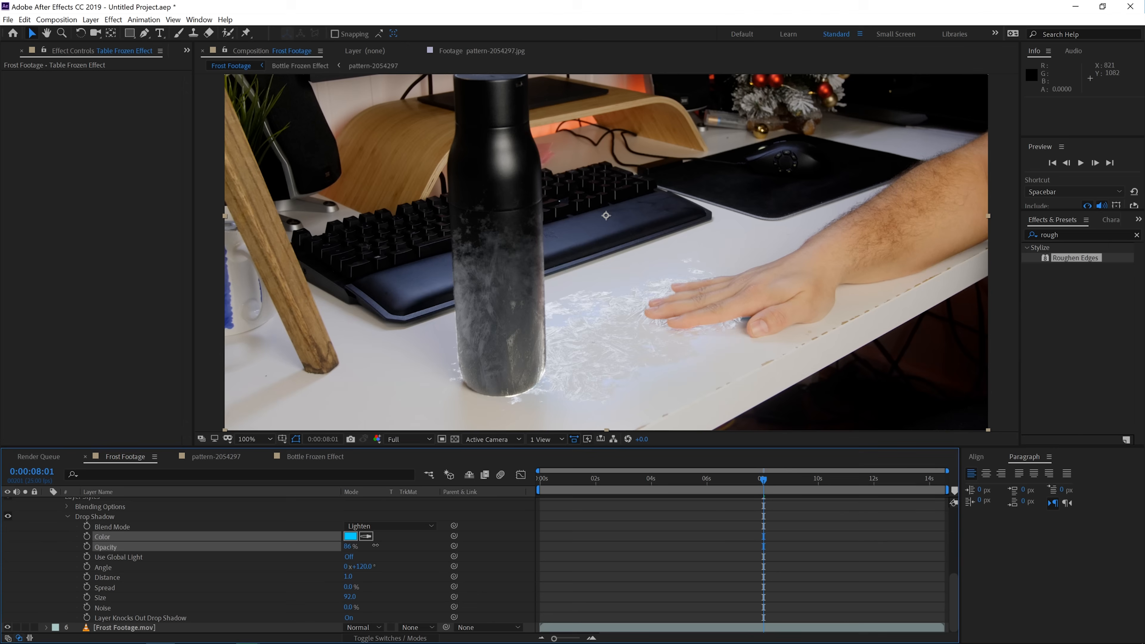
pyautogui.click(350, 545)
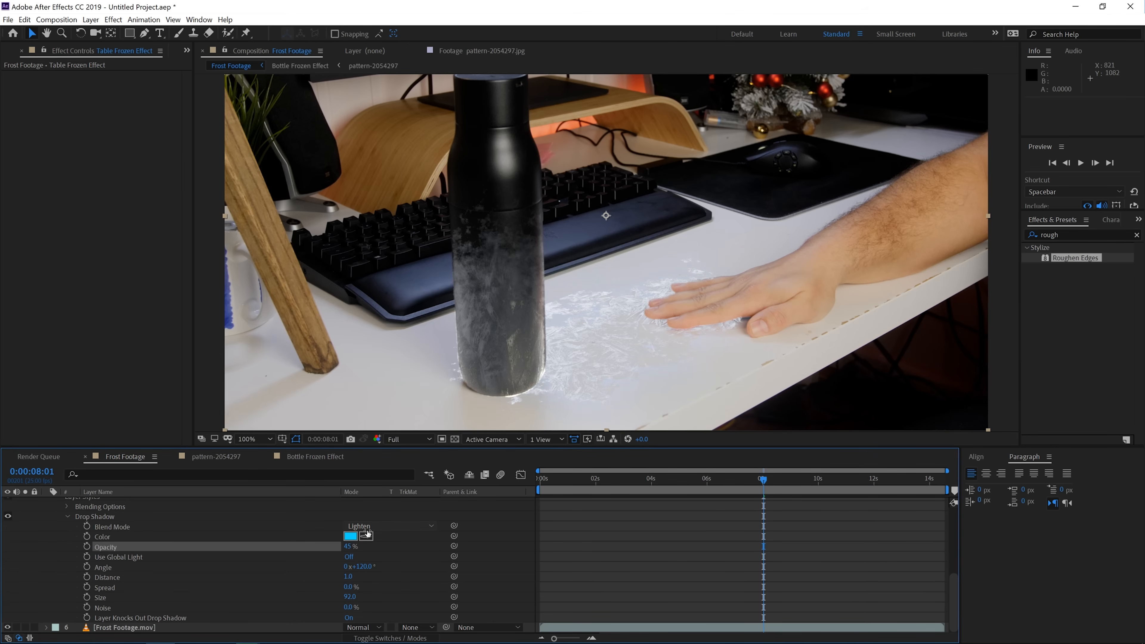
# Step: Draw a rectangular mask across the bottle's base on the Divide-mode Bottle Frozen Effect layer and set the mask to Subtract
pyautogui.scroll(6, 388, 561)
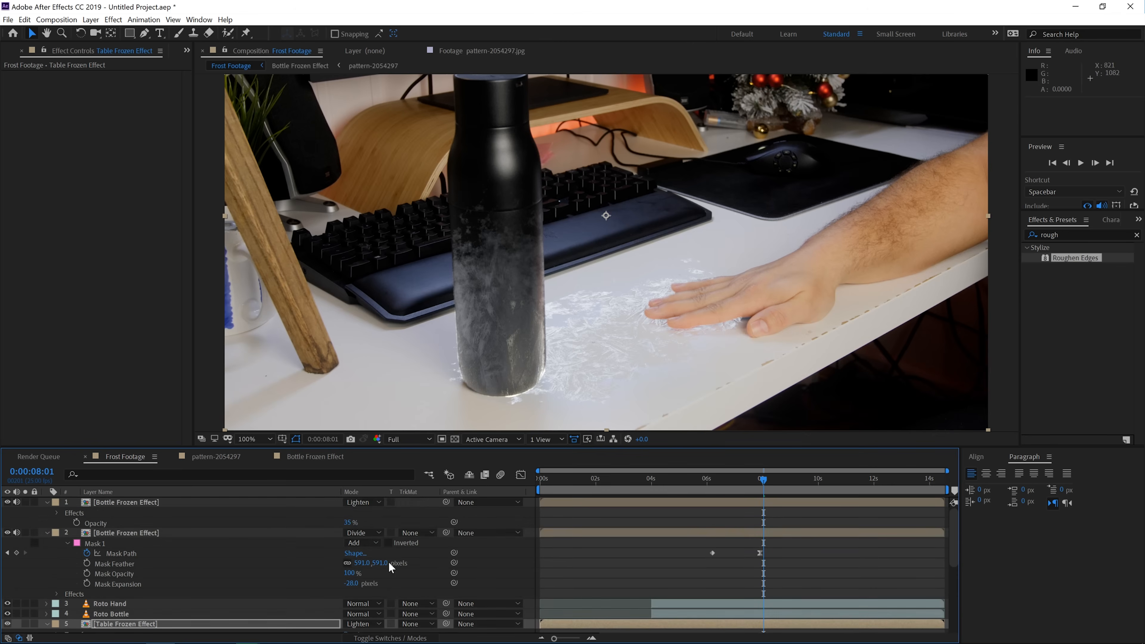
pyautogui.scroll(-2, 389, 562)
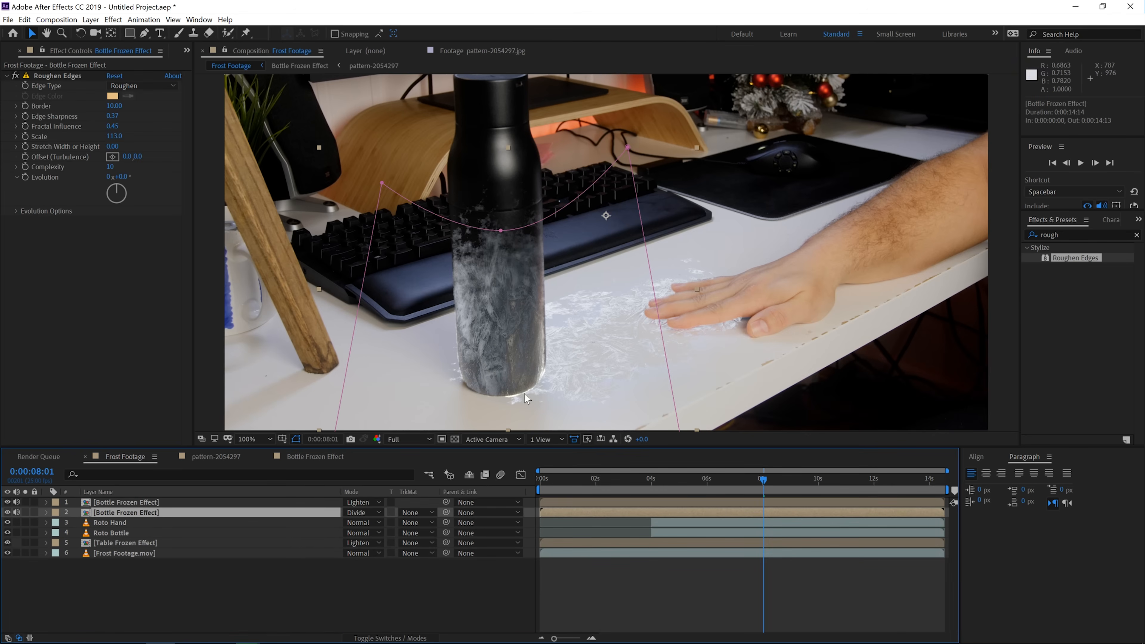
pyautogui.click(129, 33)
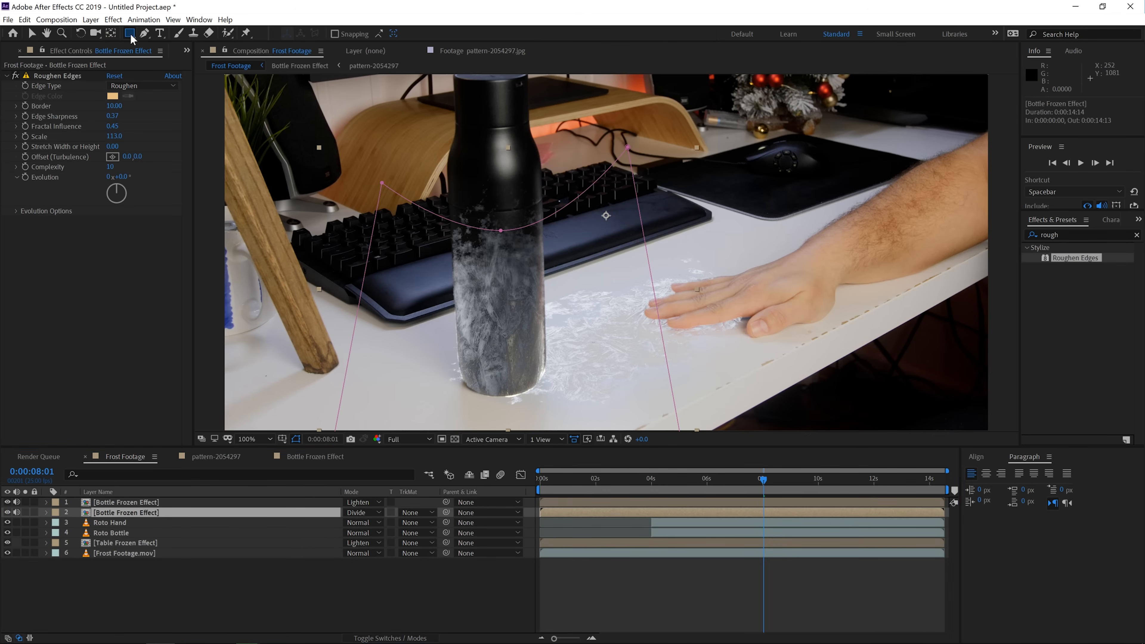
pyautogui.moveTo(310, 328); pyautogui.dragTo(666, 403)
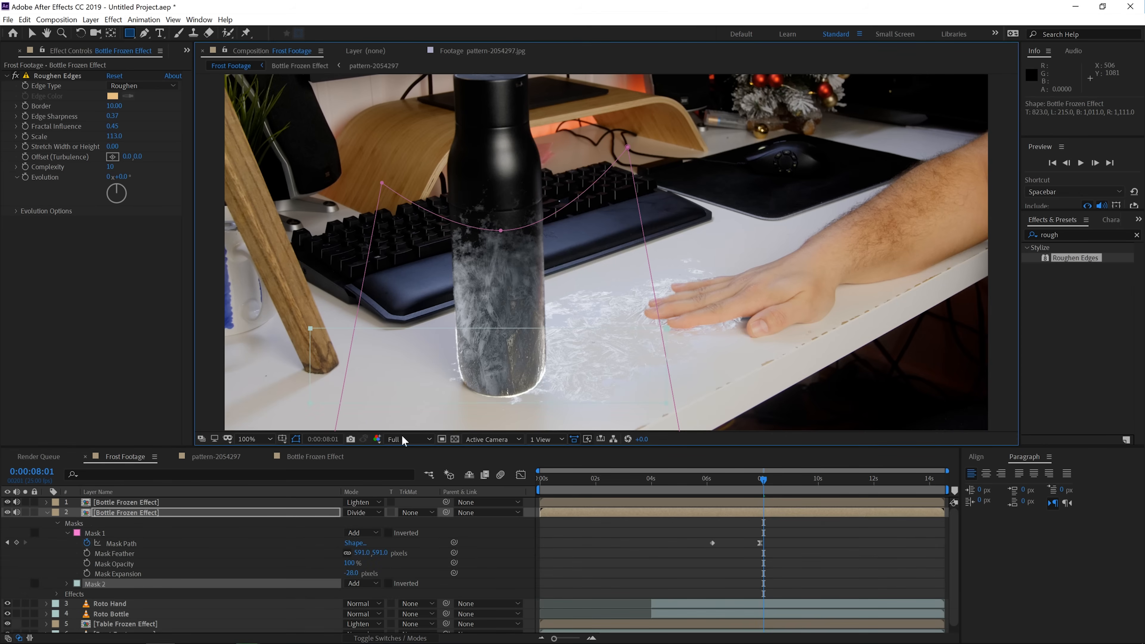
pyautogui.click(360, 583)
pyautogui.click(361, 522)
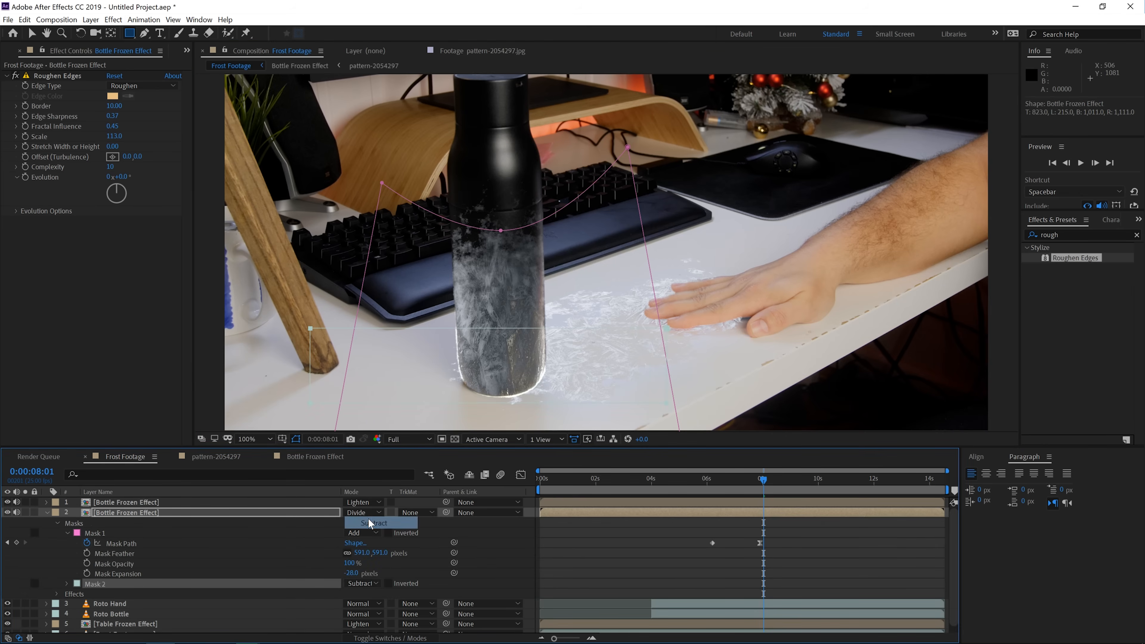
# Step: Feather the new subtract mask on the Divide-mode Bottle Frozen Effect layer by 566 pixels
pyautogui.press('f')
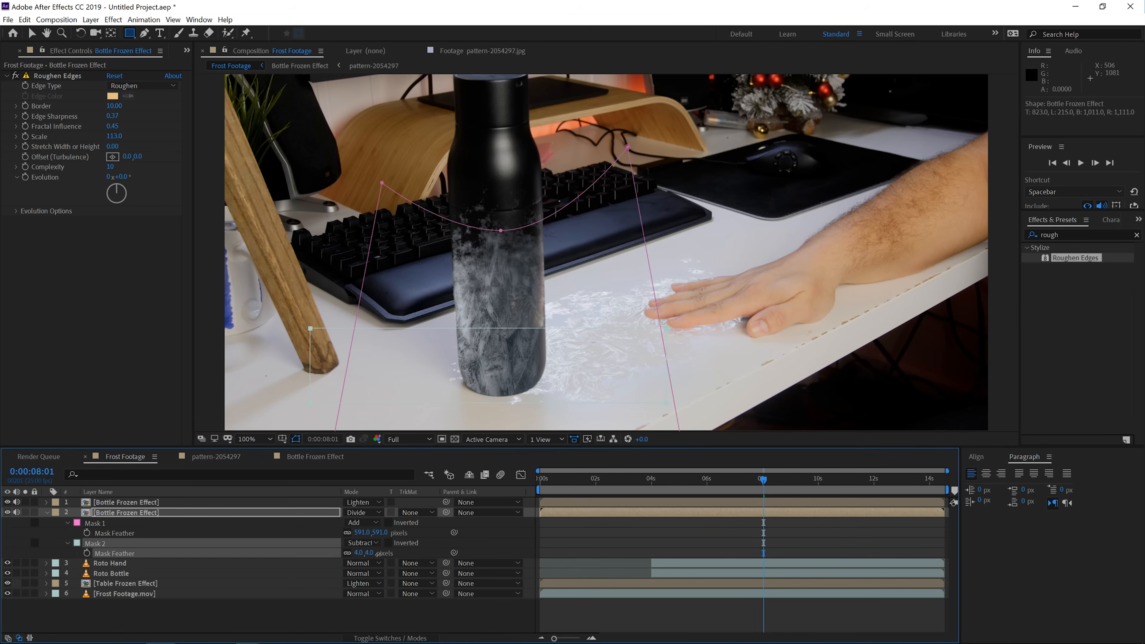
pyautogui.moveTo(370, 553); pyautogui.dragTo(474, 553)
pyautogui.moveTo(651, 536); pyautogui.dragTo(706, 536)
pyautogui.press('v')
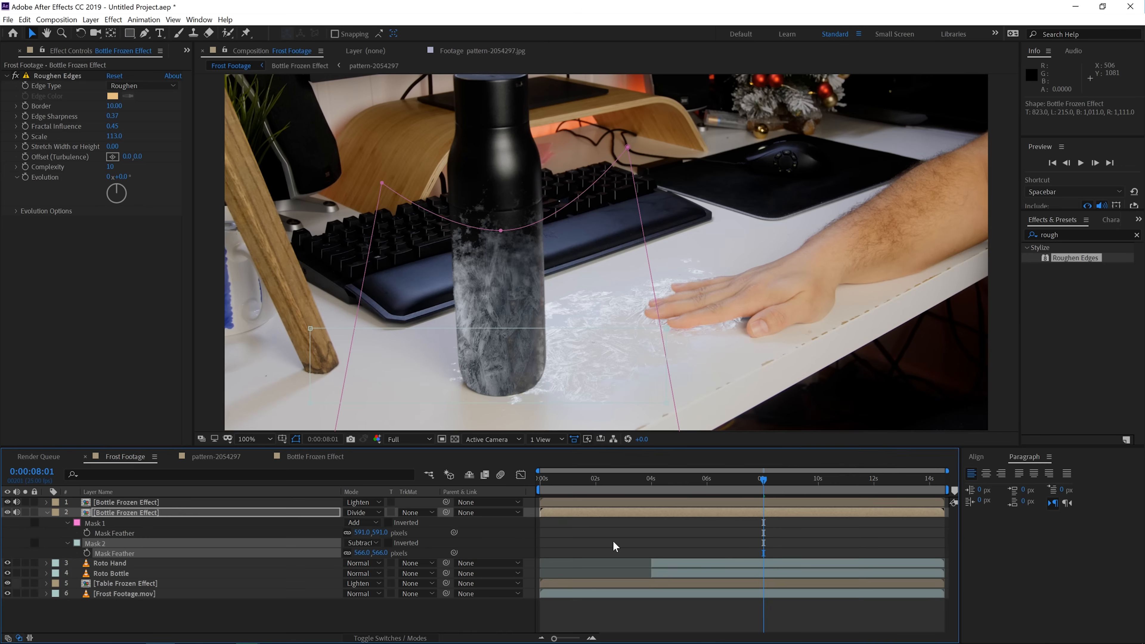
pyautogui.click(613, 547)
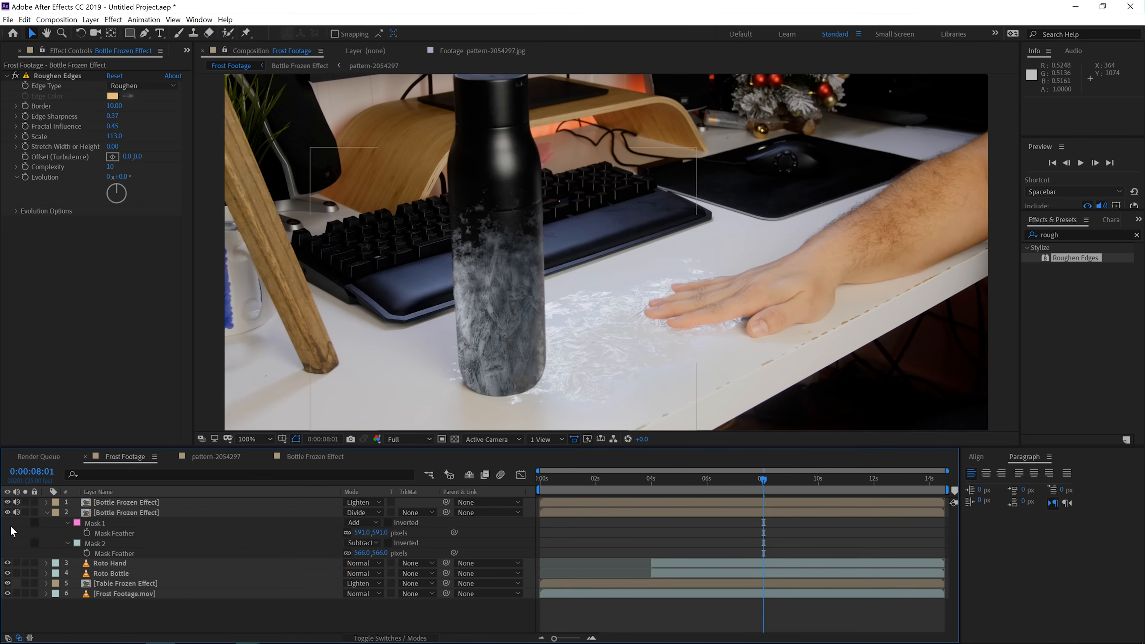
# Step: Toggle the Divide-mode Bottle Frozen Effect layer's visibility to compare the result, and mute the audio of both Bottle Frozen Effect layers
pyautogui.click(8, 512)
pyautogui.click(7, 512)
pyautogui.click(7, 512)
pyautogui.click(7, 512)
pyautogui.moveTo(17, 502); pyautogui.dragTo(17, 521)
pyautogui.click(46, 512)
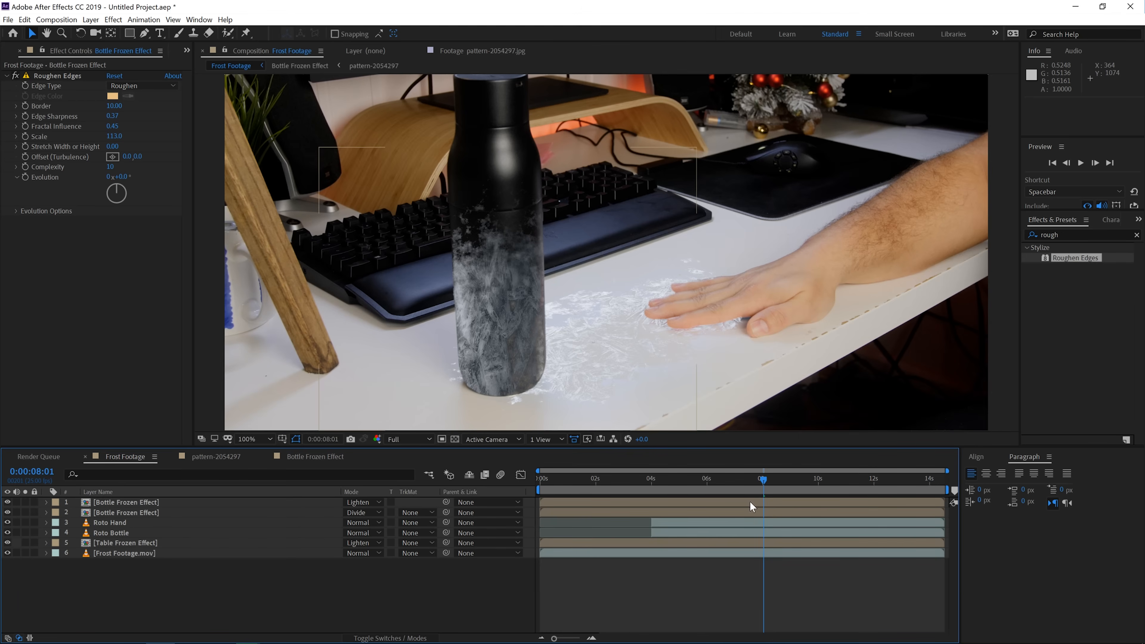
# Step: Shift the top Bottle Frozen Effect layer's mask path keyframes earlier, placing the first at 0:00:04:18 and the second at 0:00:06:11
pyautogui.click(652, 478)
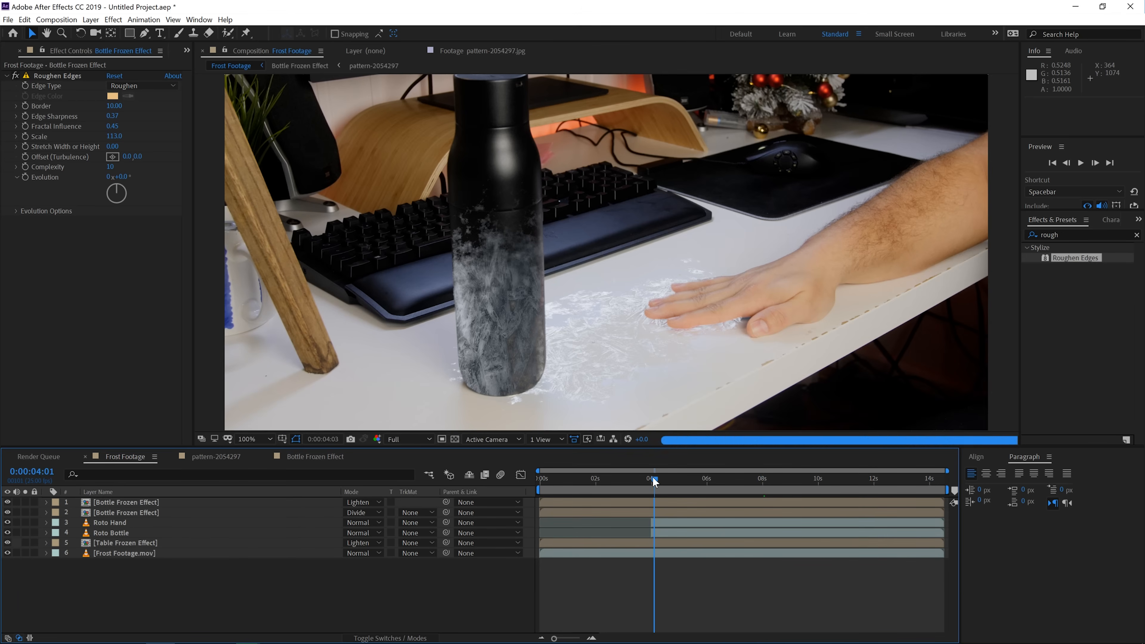
pyautogui.moveTo(655, 479); pyautogui.dragTo(687, 482)
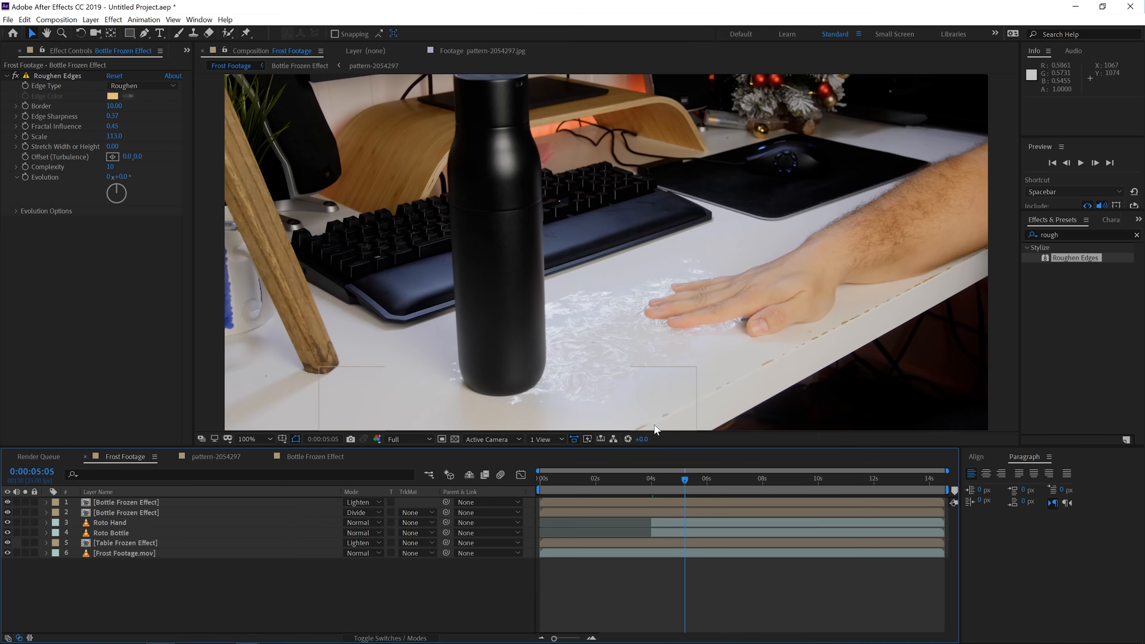
pyautogui.click(694, 501)
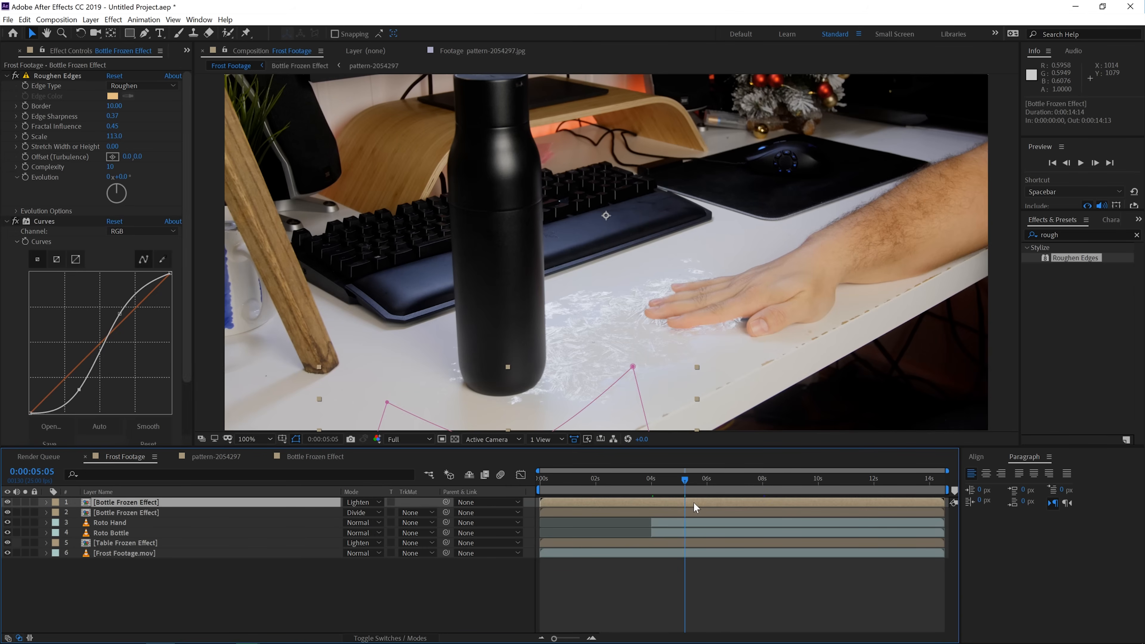
pyautogui.press('m')
pyautogui.moveTo(773, 512); pyautogui.dragTo(671, 518)
pyautogui.moveTo(684, 479); pyautogui.dragTo(717, 482)
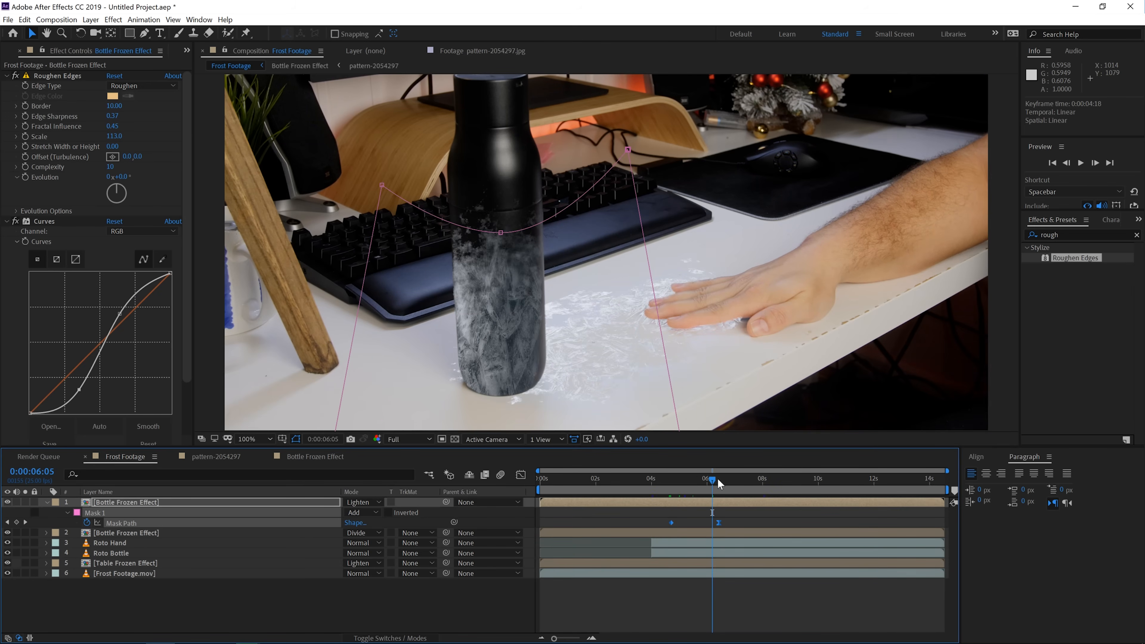
# Step: Try lowering the top Bottle Frozen Effect layer's mask path on the bottle at the 0:00:06:11 keyframe, and undo the change
pyautogui.click(726, 521)
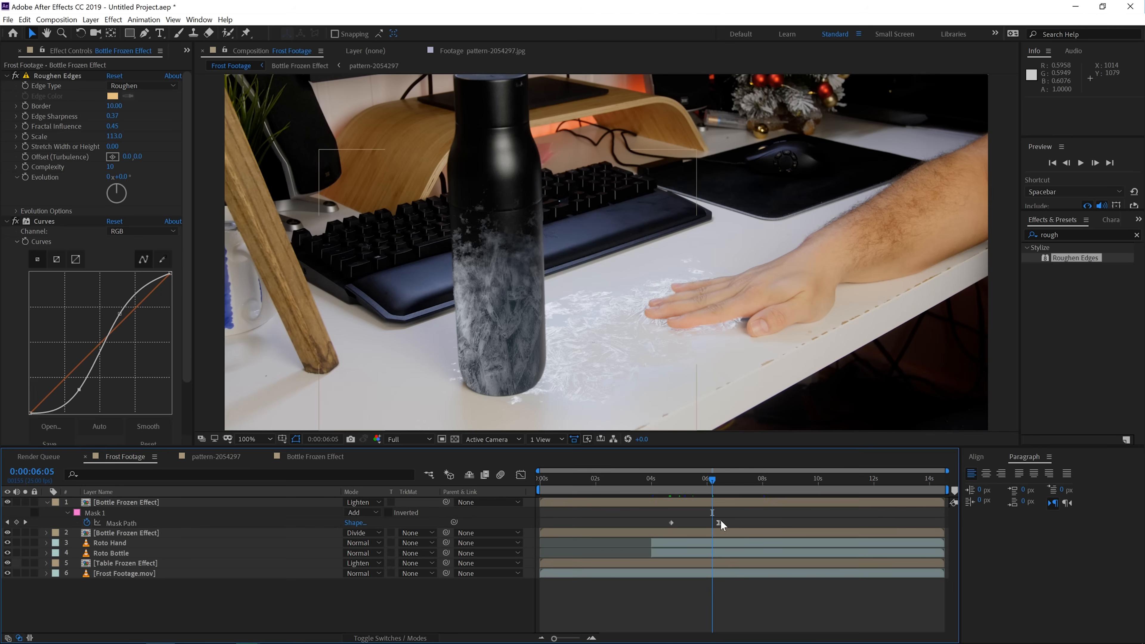
pyautogui.moveTo(711, 482); pyautogui.dragTo(719, 480)
pyautogui.click(719, 521)
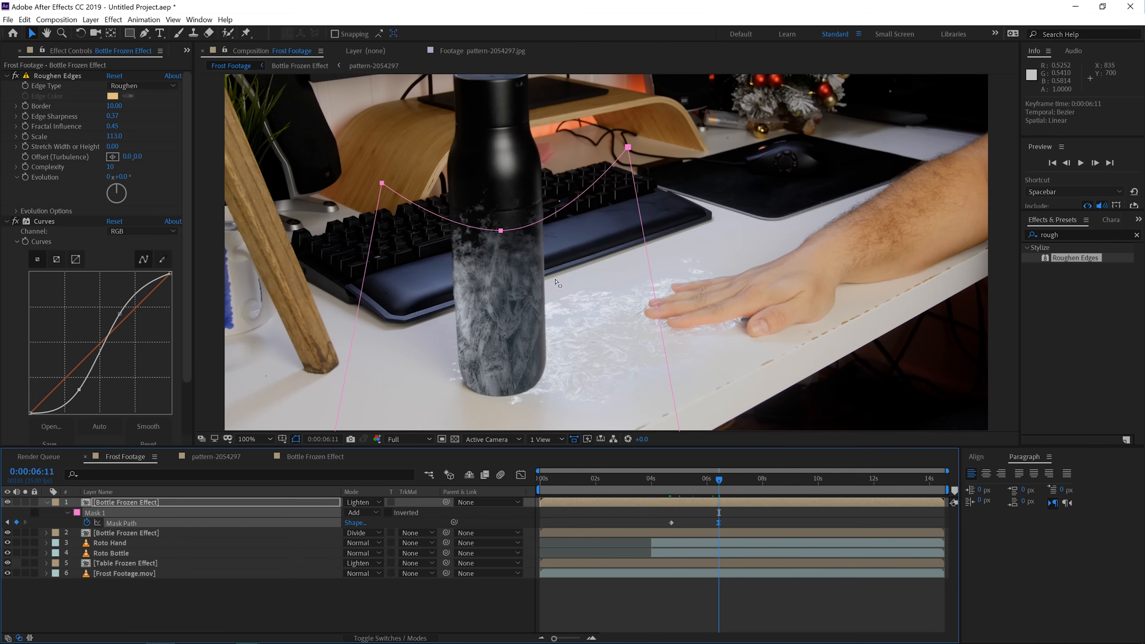
pyautogui.moveTo(503, 234); pyautogui.dragTo(503, 267)
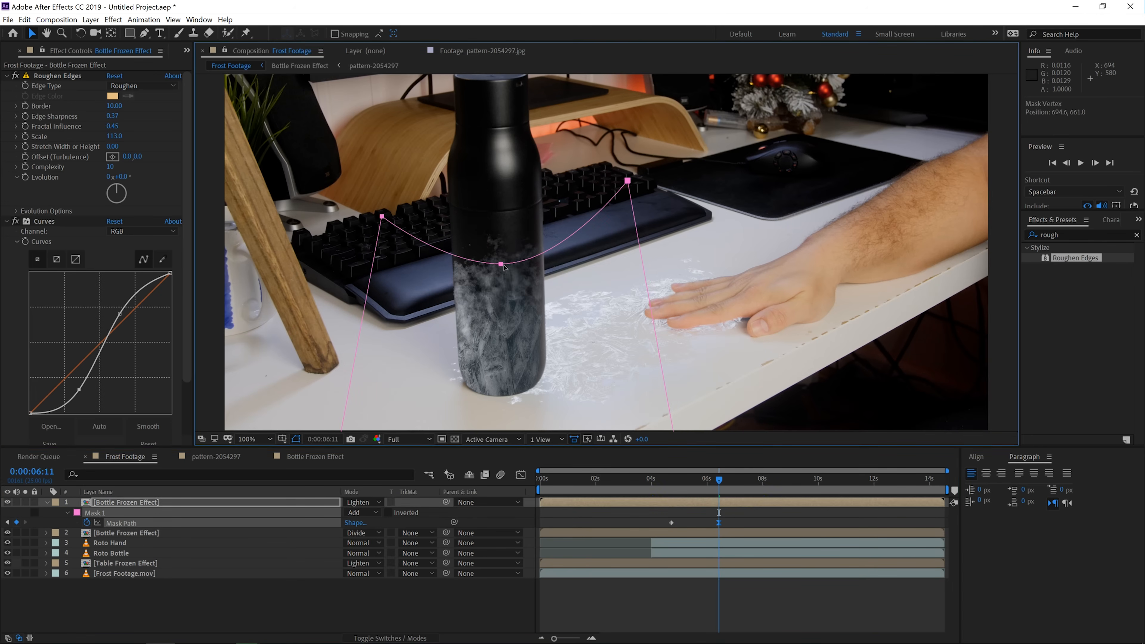
pyautogui.hotkey('ctrl', 'z')
pyautogui.click(689, 606)
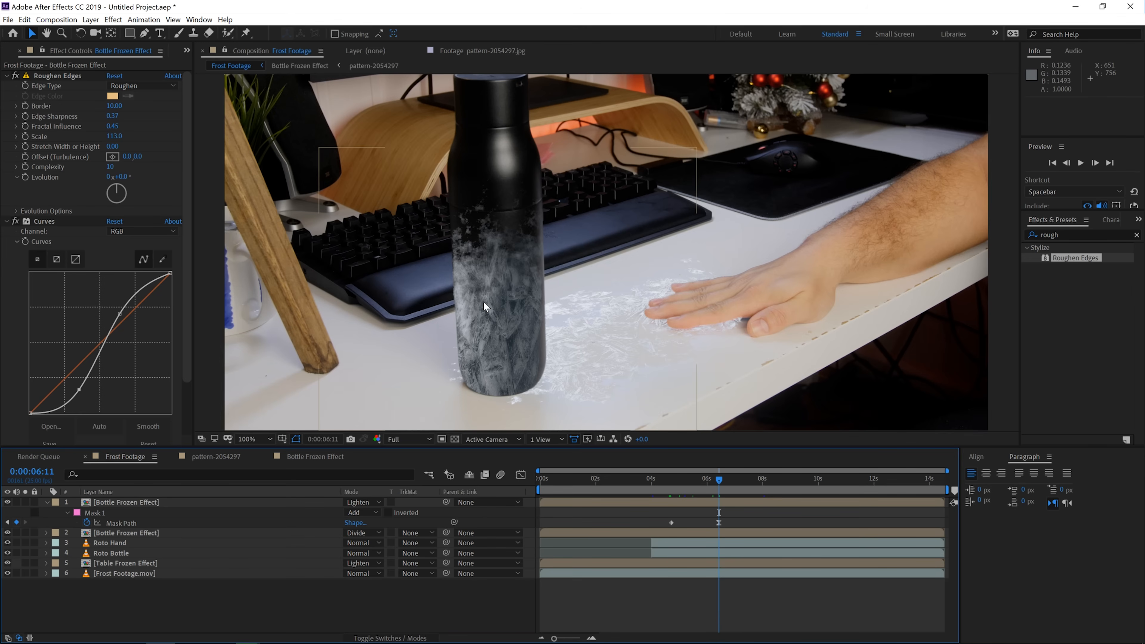
# Step: Copy the Frost Alpha layer from the Table Frozen Effect composition into Frost Footage as the top layer and make it visible
pyautogui.click(113, 563)
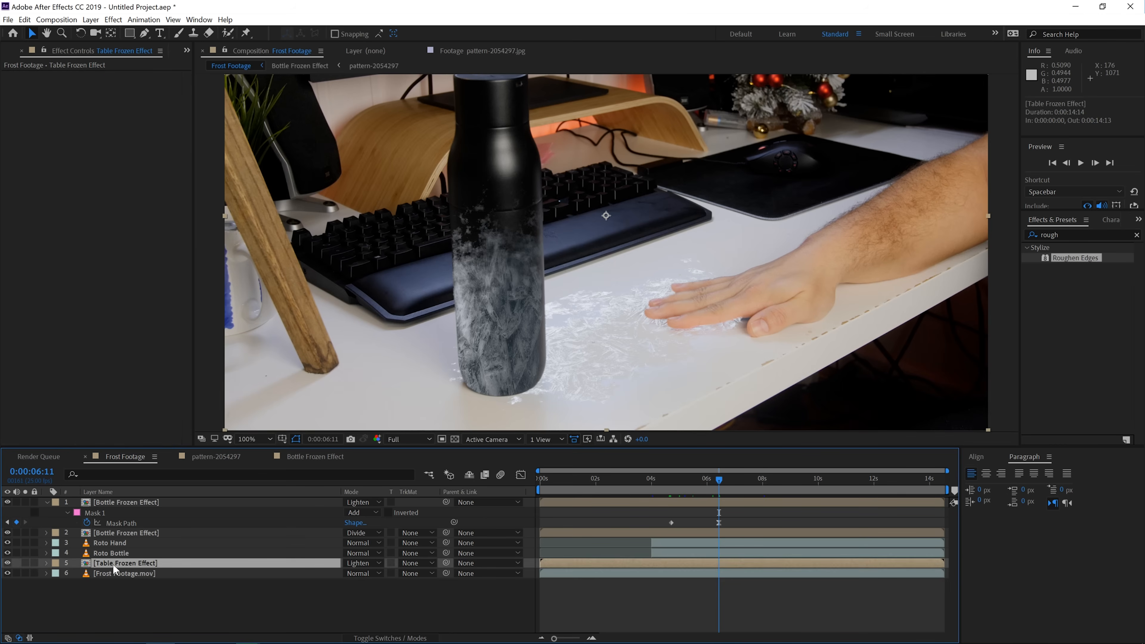
pyautogui.doubleClick(113, 564)
pyautogui.click(115, 503)
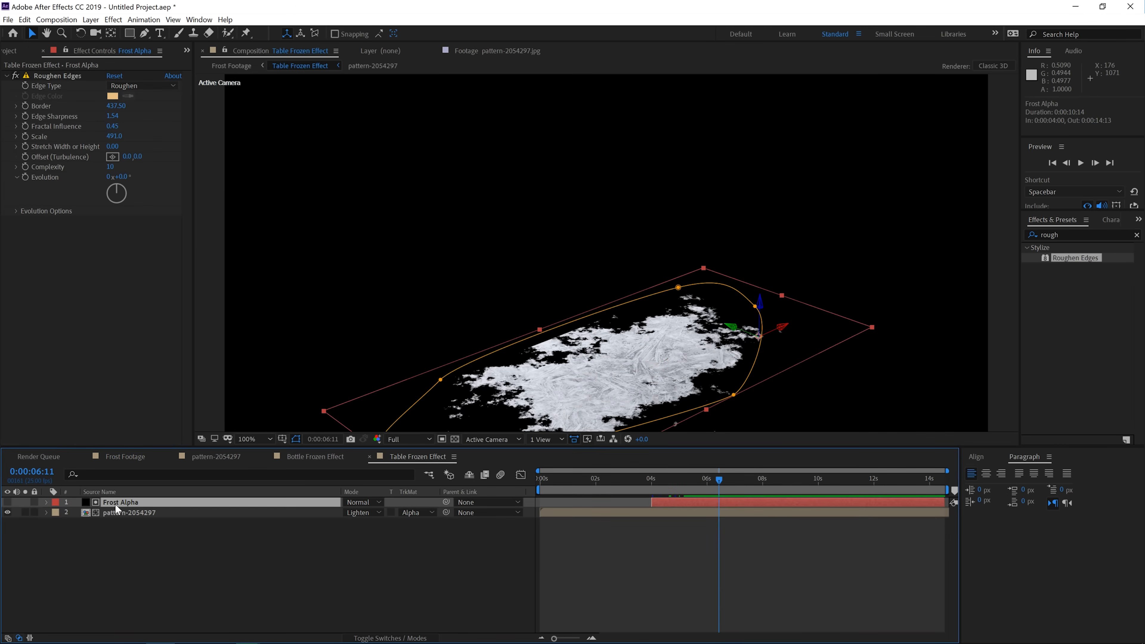
pyautogui.hotkey('ctrl', 'c')
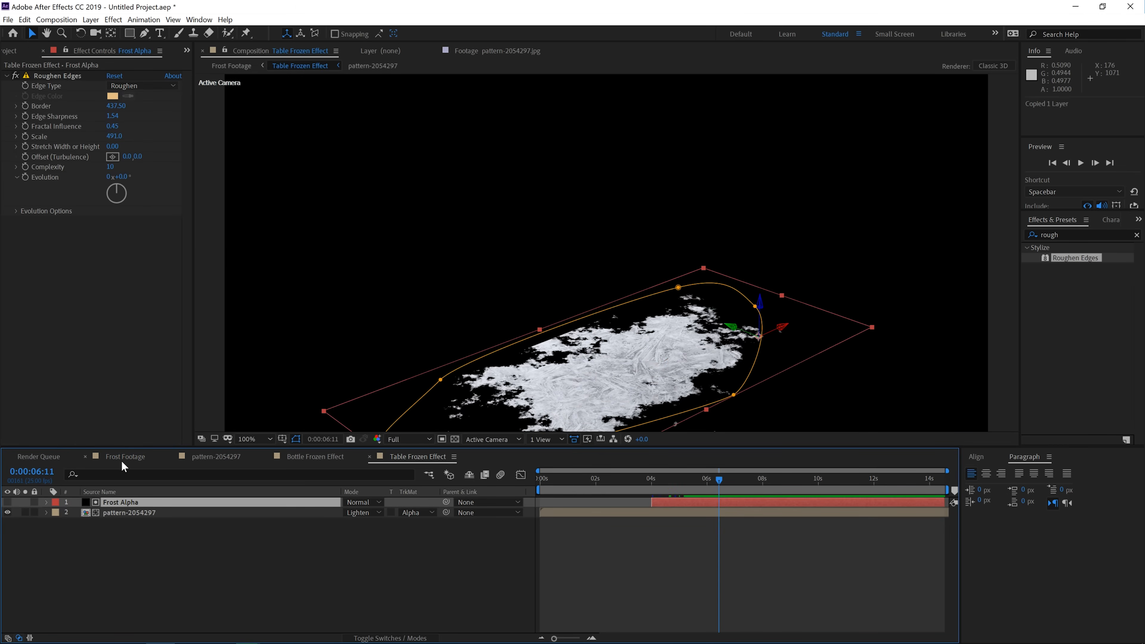
pyautogui.click(122, 458)
pyautogui.hotkey('ctrl', 'v')
pyautogui.moveTo(110, 563); pyautogui.dragTo(112, 504)
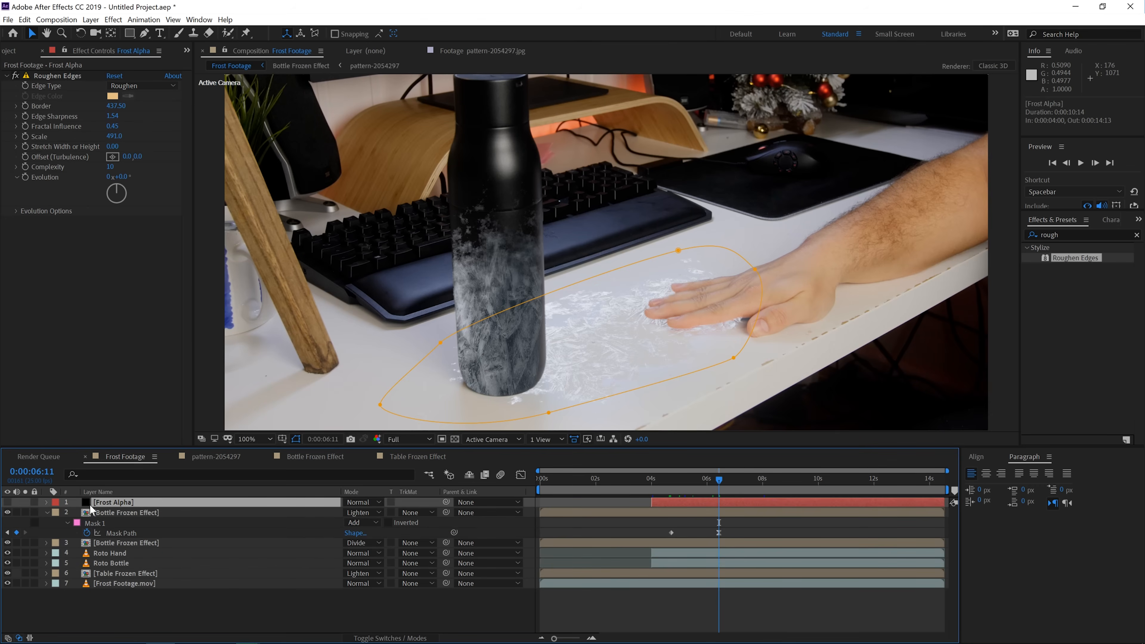
pyautogui.click(7, 502)
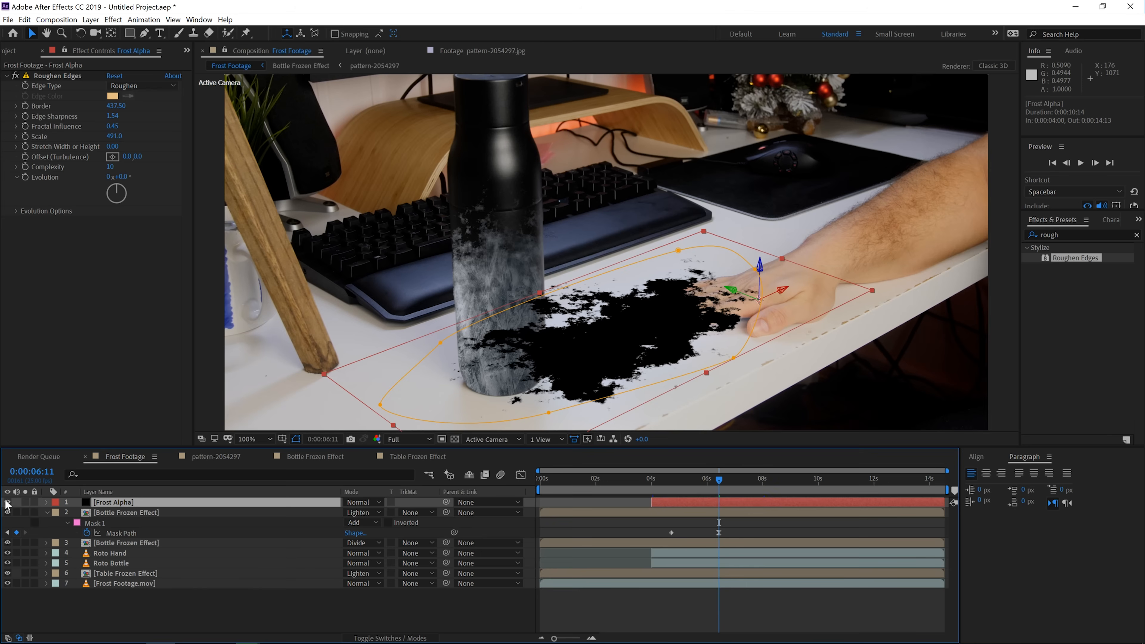
# Step: Preview the Frost Alpha layer's spread from 0:00:05:00 in isolation over a transparency grid, and restore the view of all layers
pyautogui.moveTo(717, 479); pyautogui.dragTo(679, 481)
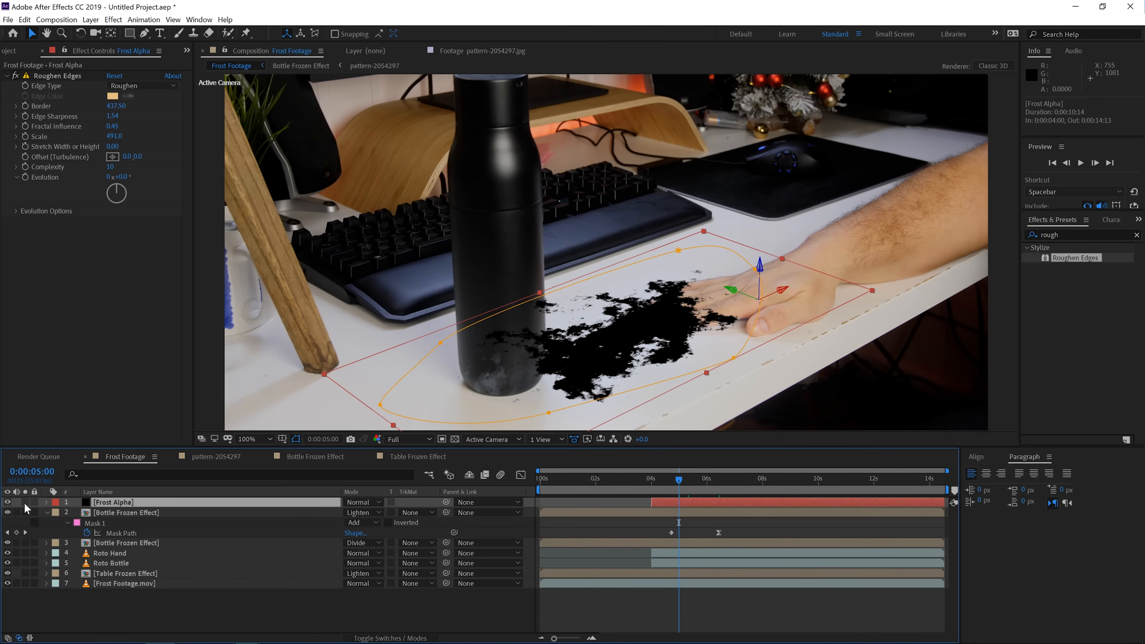
pyautogui.click(24, 503)
pyautogui.click(455, 438)
pyautogui.moveTo(680, 481); pyautogui.dragTo(722, 498)
pyautogui.press('space')
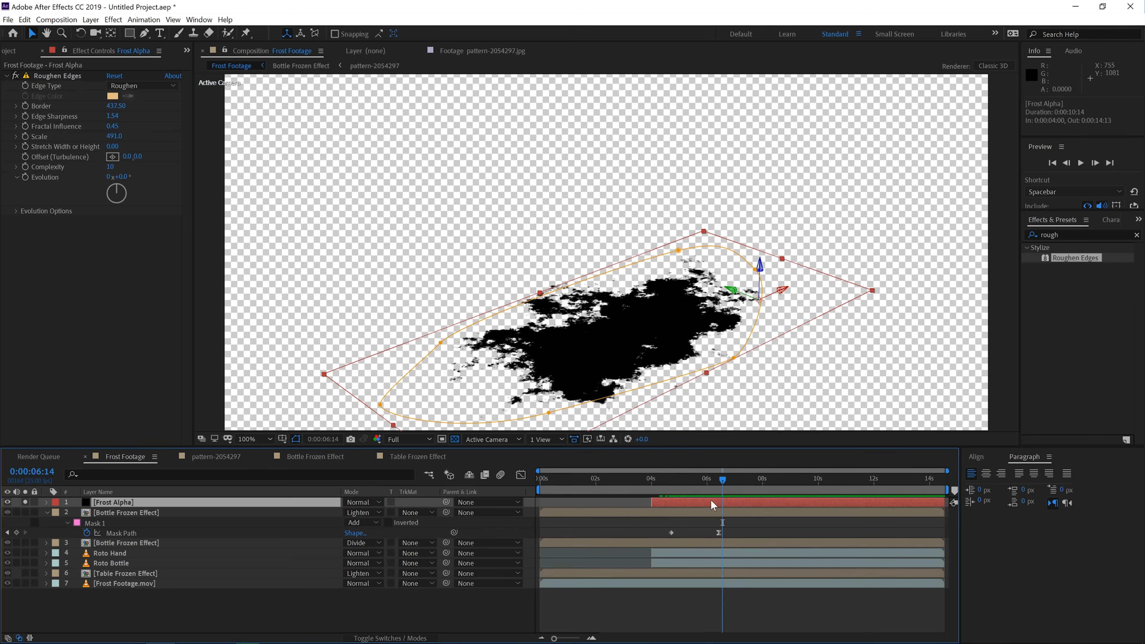
pyautogui.click(25, 502)
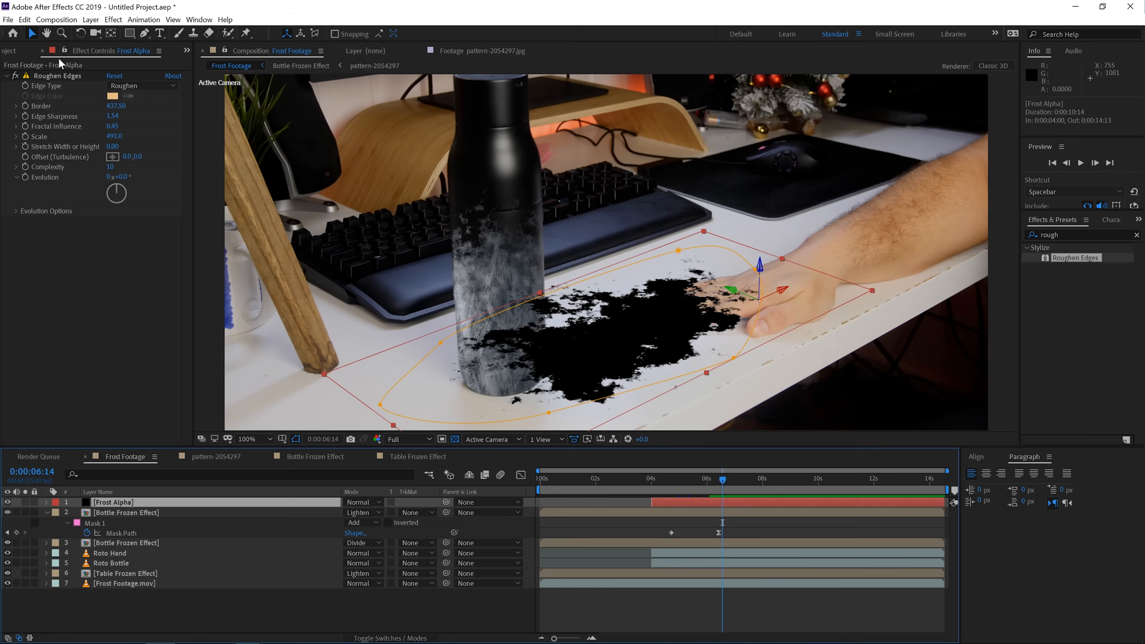
# Step: Pre-compose Frost Alpha as "Particle Generator", moving all attributes and adjusting the composition duration to the layer's time span
pyautogui.click(91, 19)
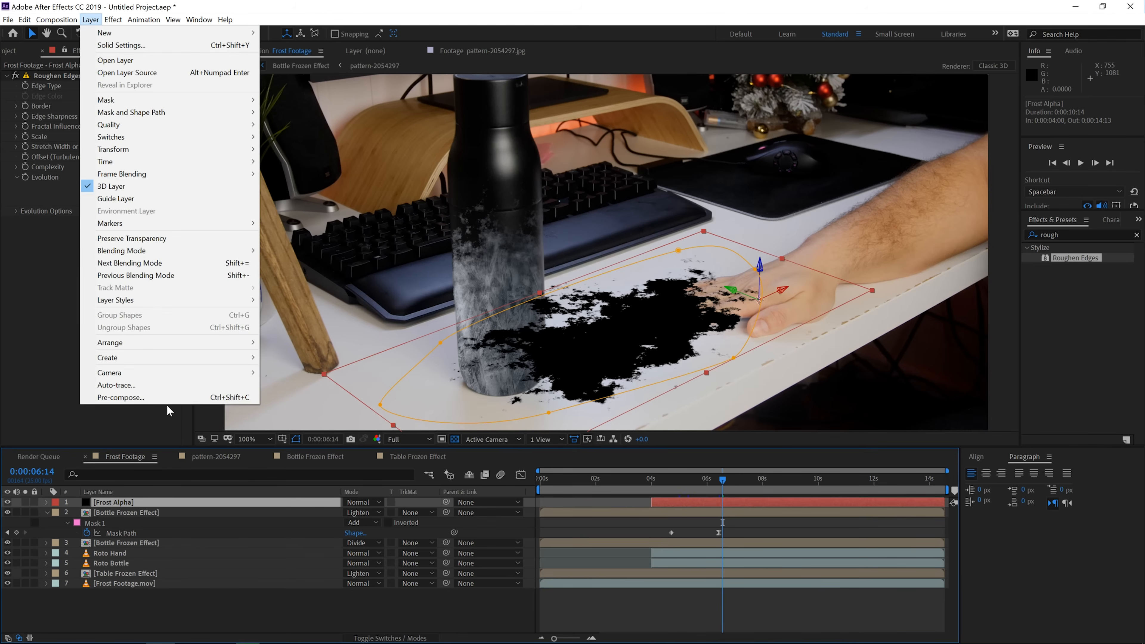
pyautogui.click(117, 401)
pyautogui.write('Particle Generator')
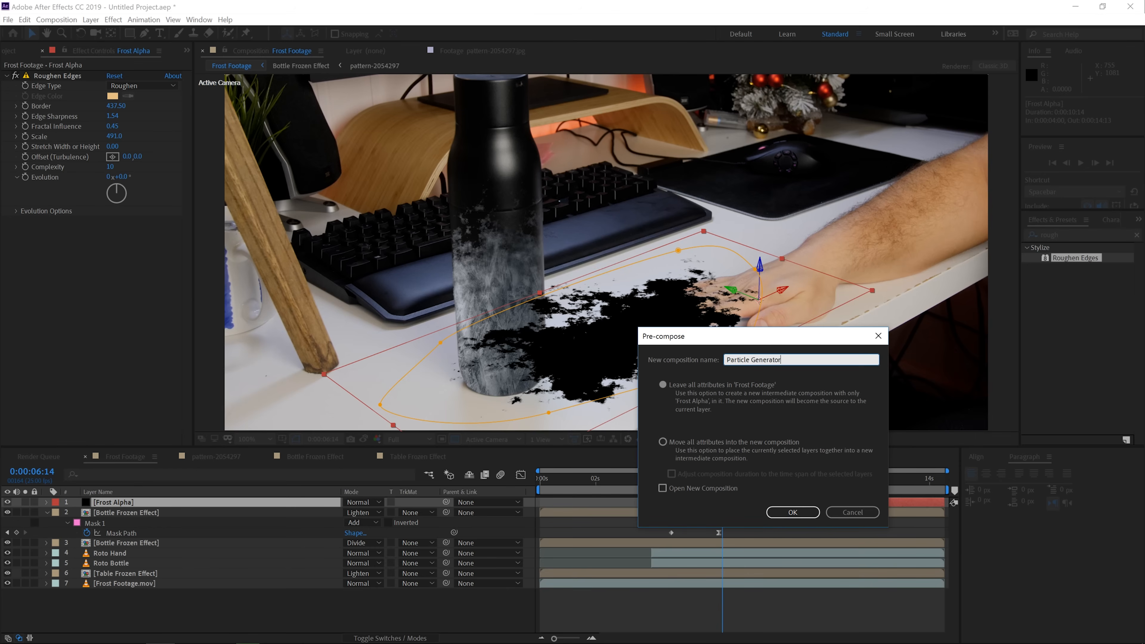
pyautogui.click(693, 442)
pyautogui.click(671, 474)
pyautogui.click(792, 511)
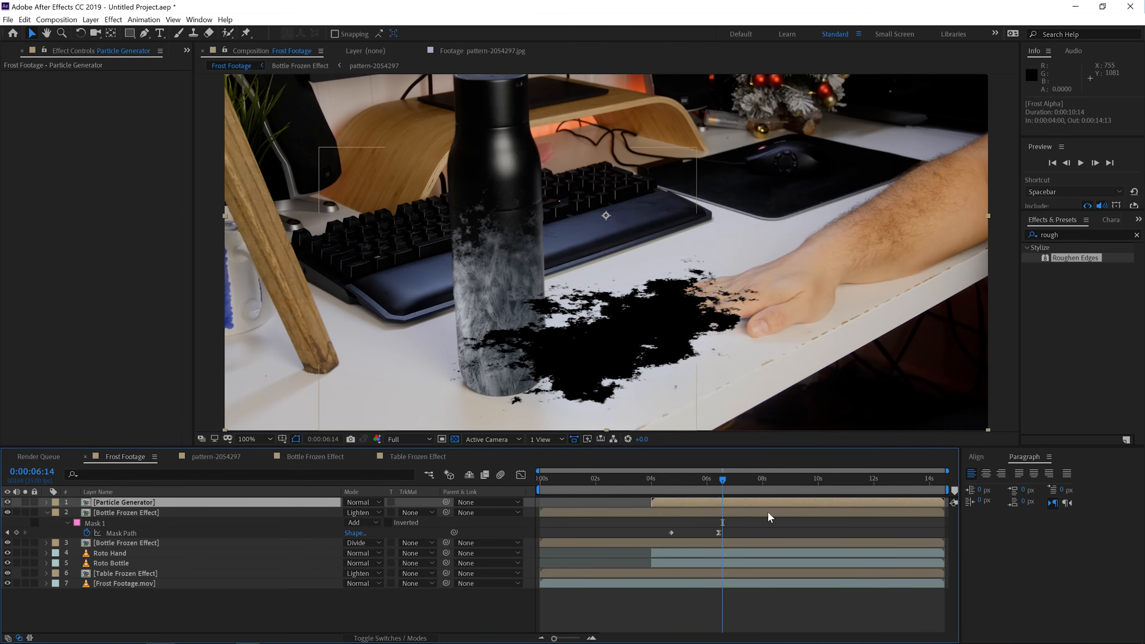
pyautogui.click(697, 501)
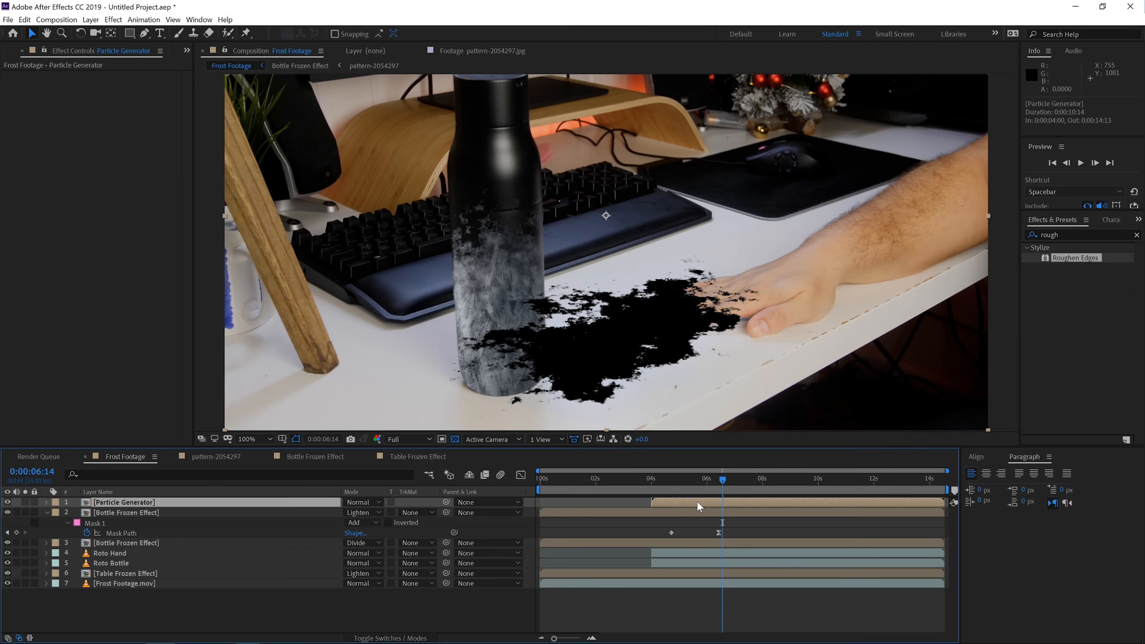
# Step: Make the Particle Generator layer three-dimensional and hide it
pyautogui.click(384, 638)
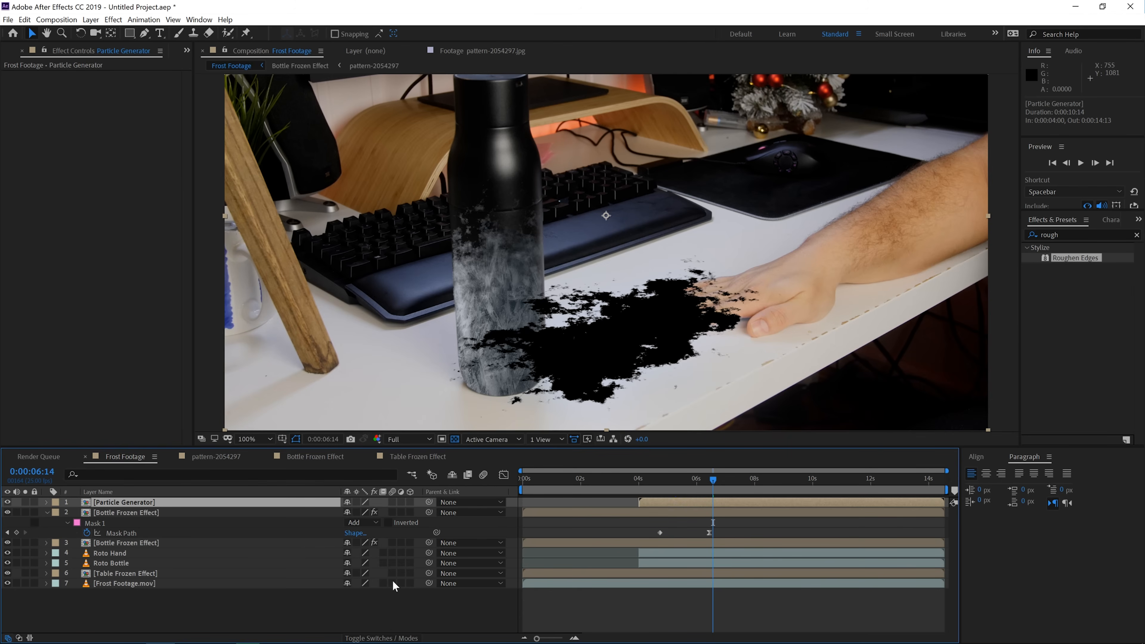
pyautogui.click(409, 501)
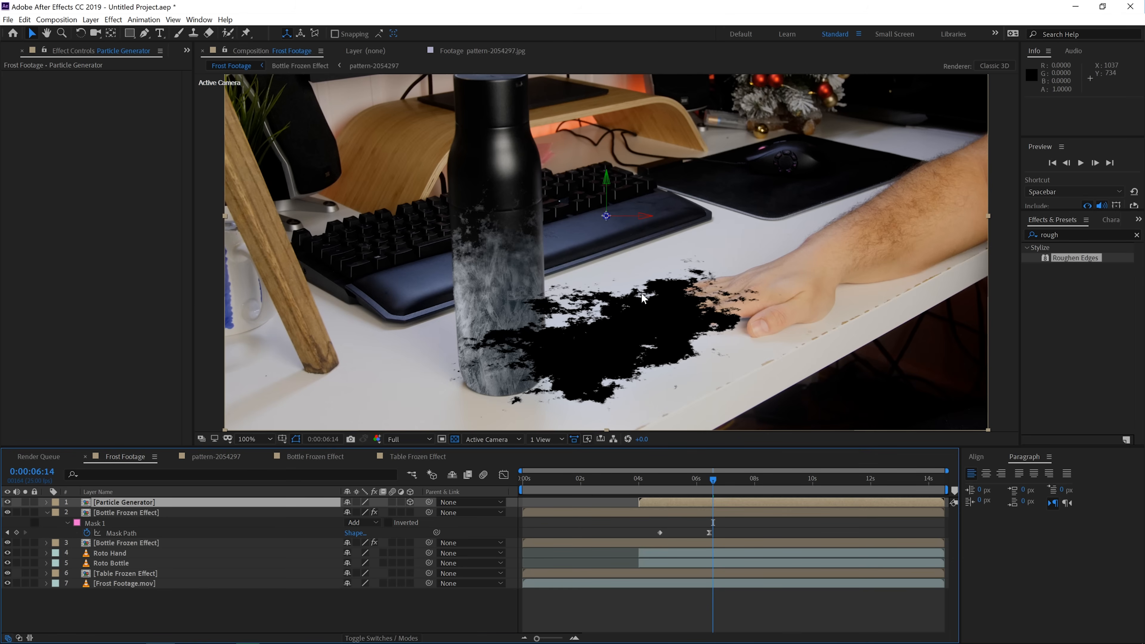
pyautogui.click(7, 502)
# Step: Create a 1920 × 1080 px black solid named "Particles" in the Frost Footage composition
pyautogui.rightClick(163, 625)
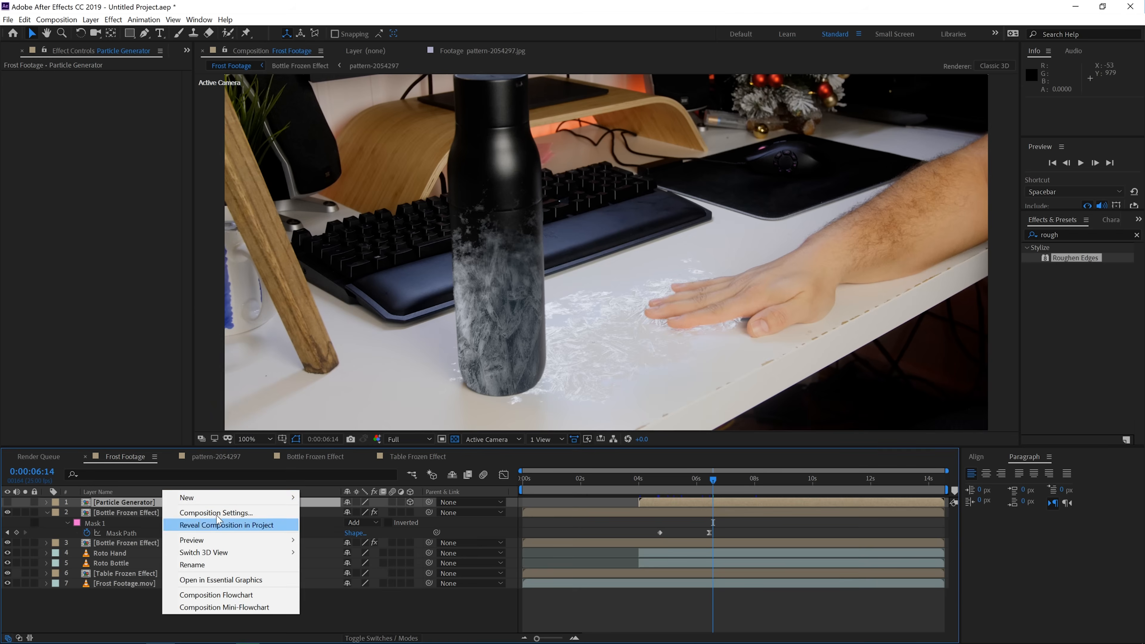
pyautogui.moveTo(239, 498)
pyautogui.click(350, 526)
pyautogui.write('Particles')
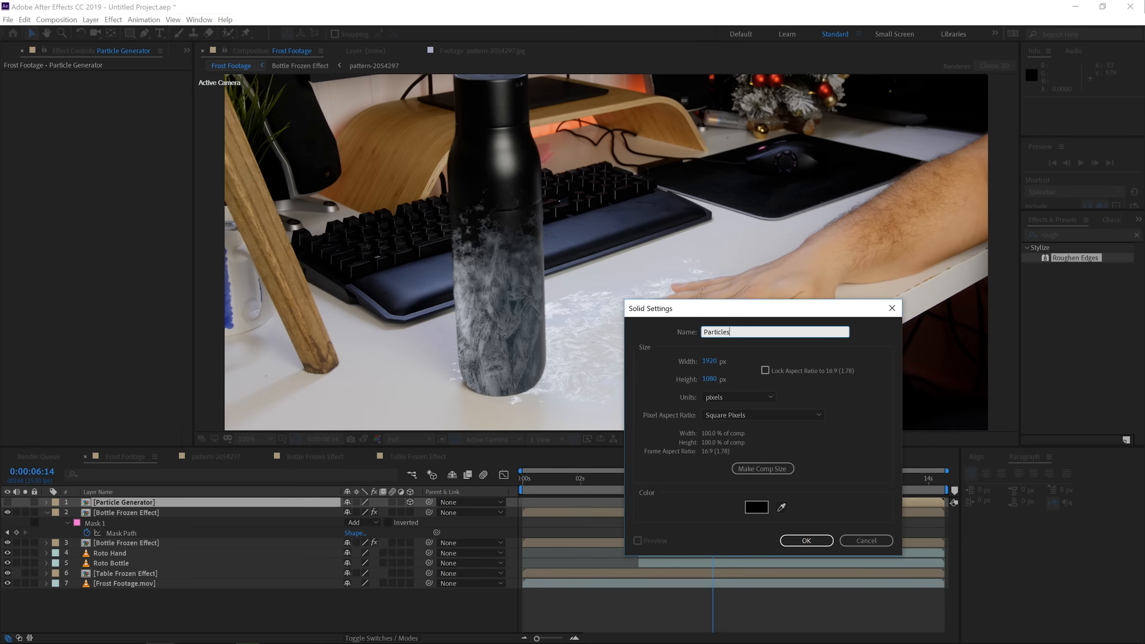
pyautogui.press('Return')
# Step: Apply RG Trapcode Particular to the Particles solid and isolate that layer with the transparency grid off
pyautogui.click(113, 19)
pyautogui.moveTo(158, 283)
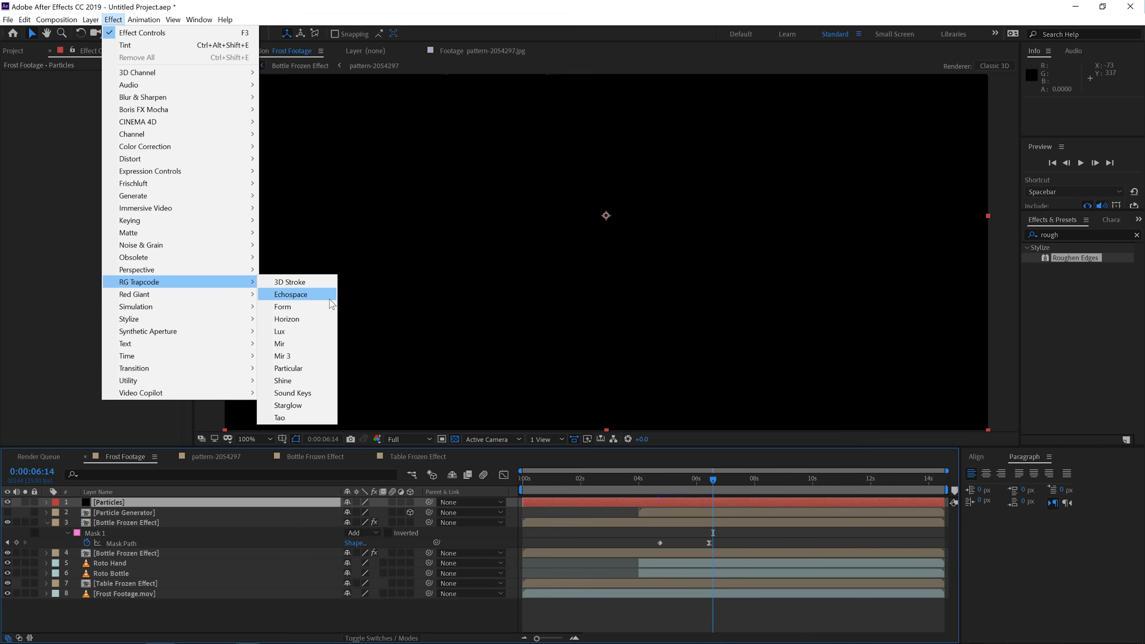
pyautogui.click(297, 368)
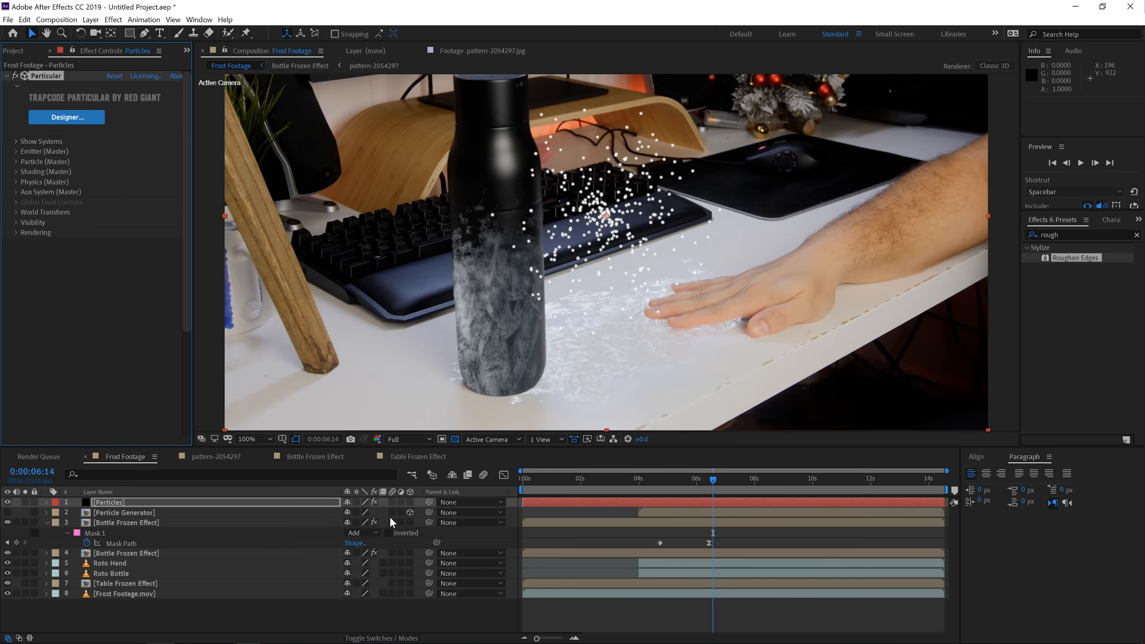
pyautogui.click(25, 500)
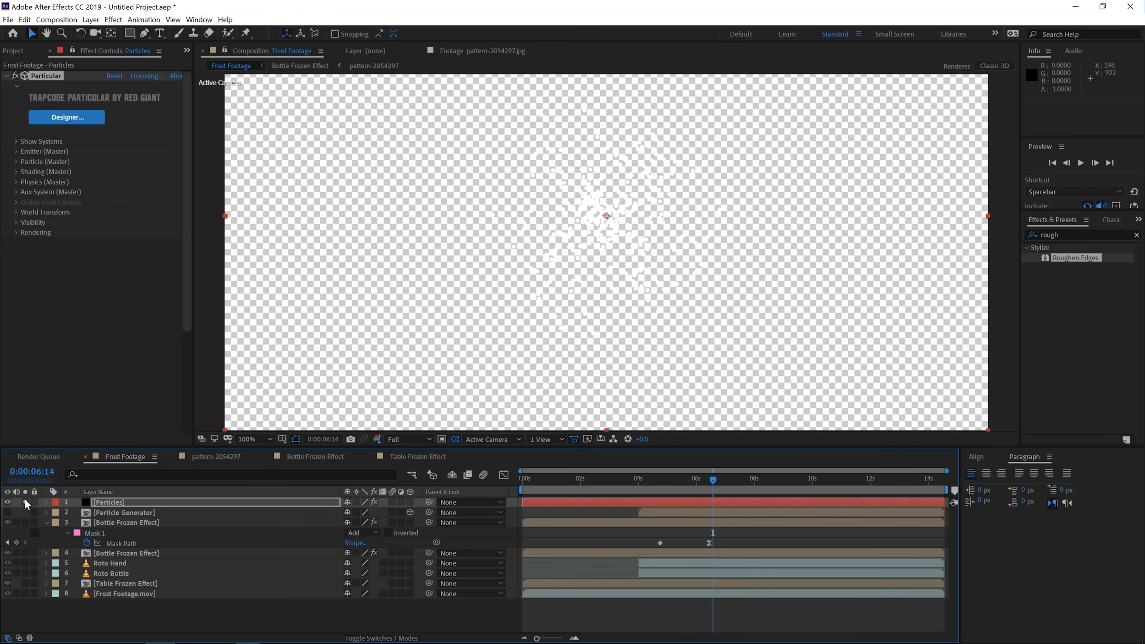
pyautogui.click(455, 439)
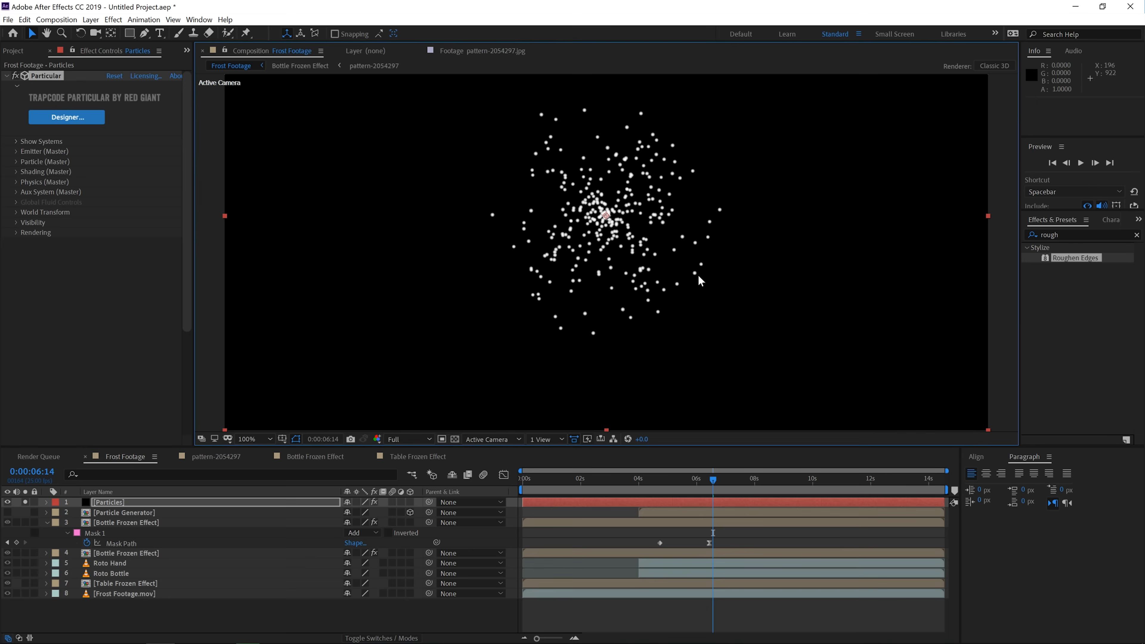
# Step: Set Particular's emitter type to Layer
pyautogui.click(15, 153)
pyautogui.click(16, 153)
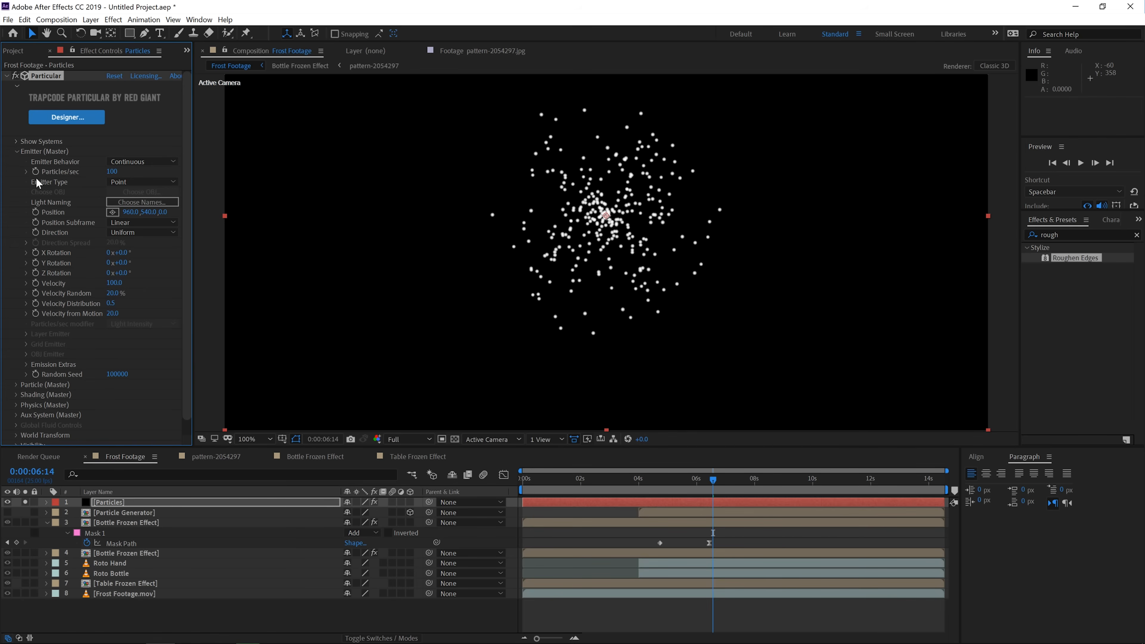
pyautogui.click(149, 181)
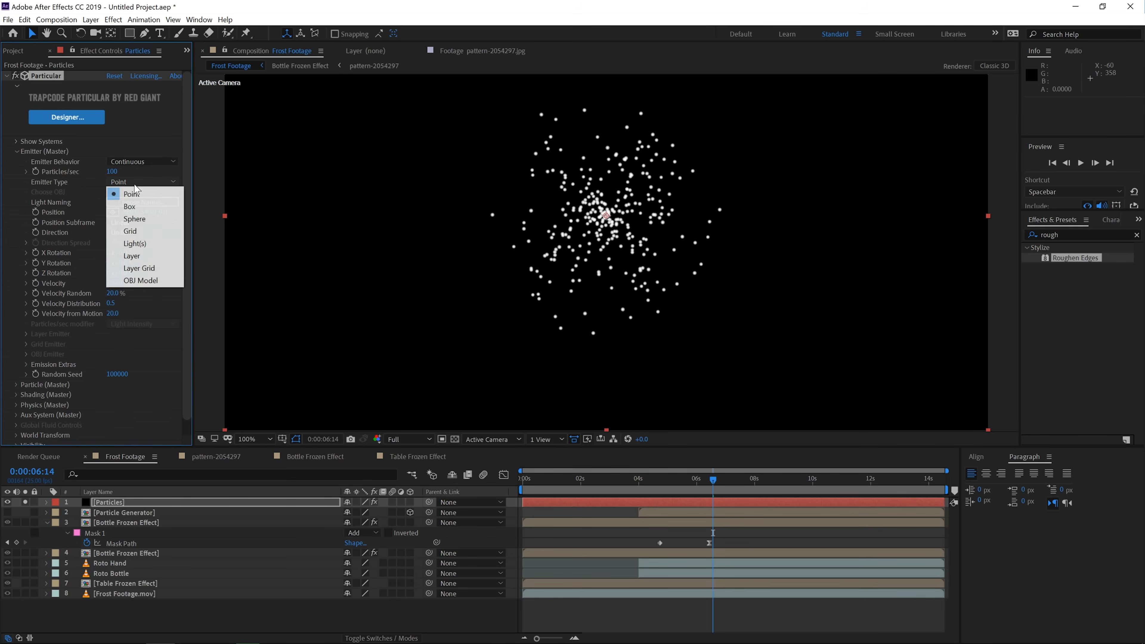
pyautogui.click(139, 256)
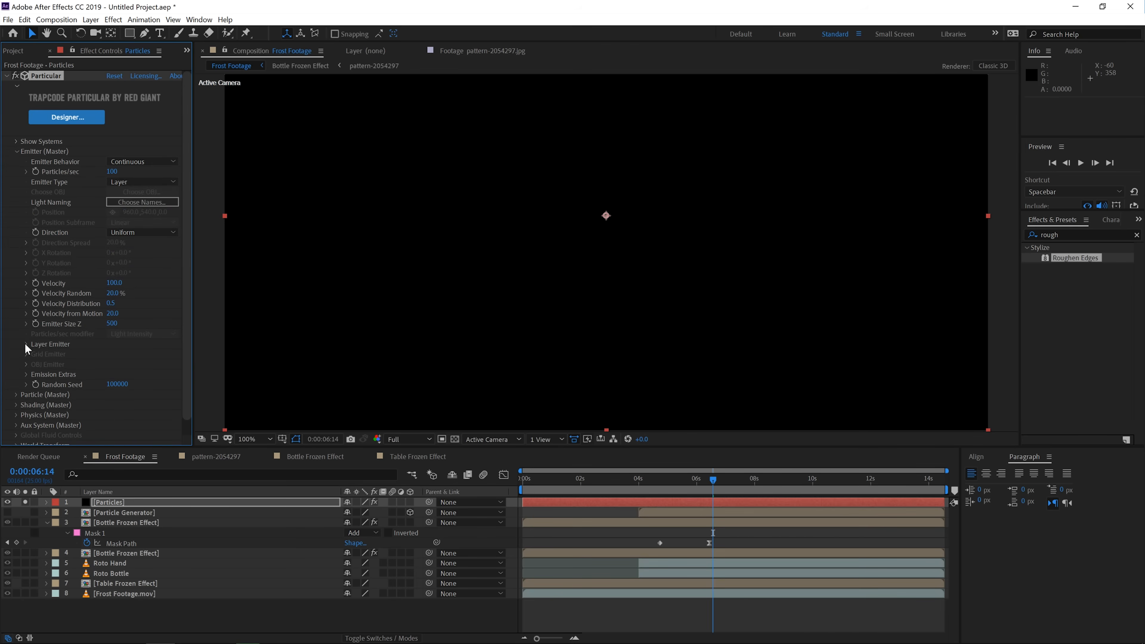
# Step: Choose Particle Generator as the layer emitter's source and set Layer RGB Usage to None
pyautogui.click(24, 343)
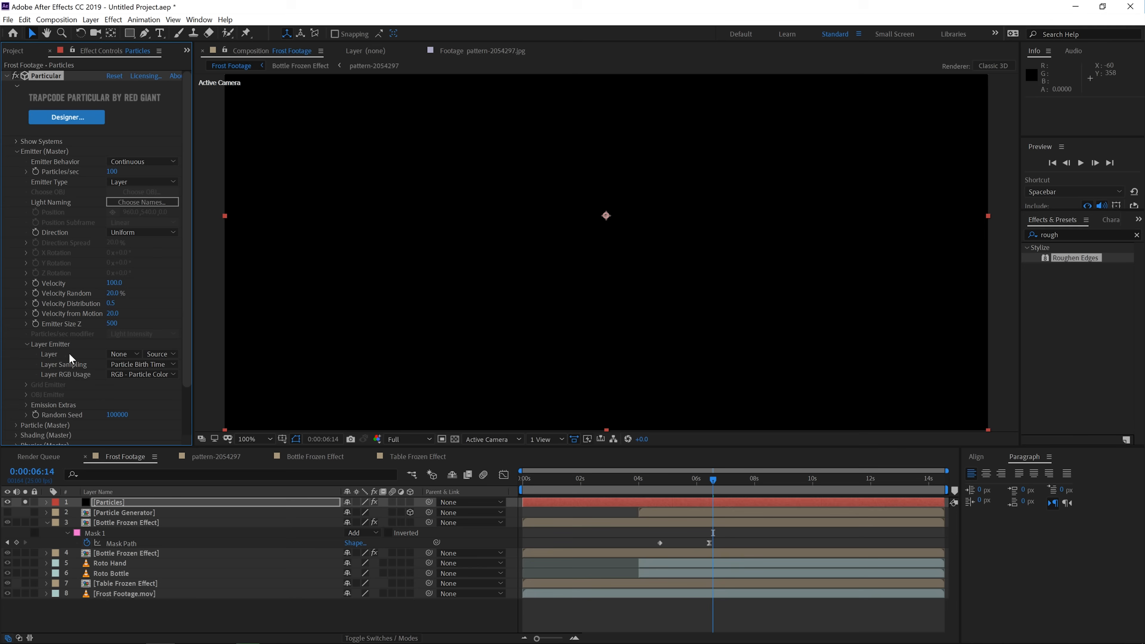
pyautogui.click(123, 353)
pyautogui.click(149, 393)
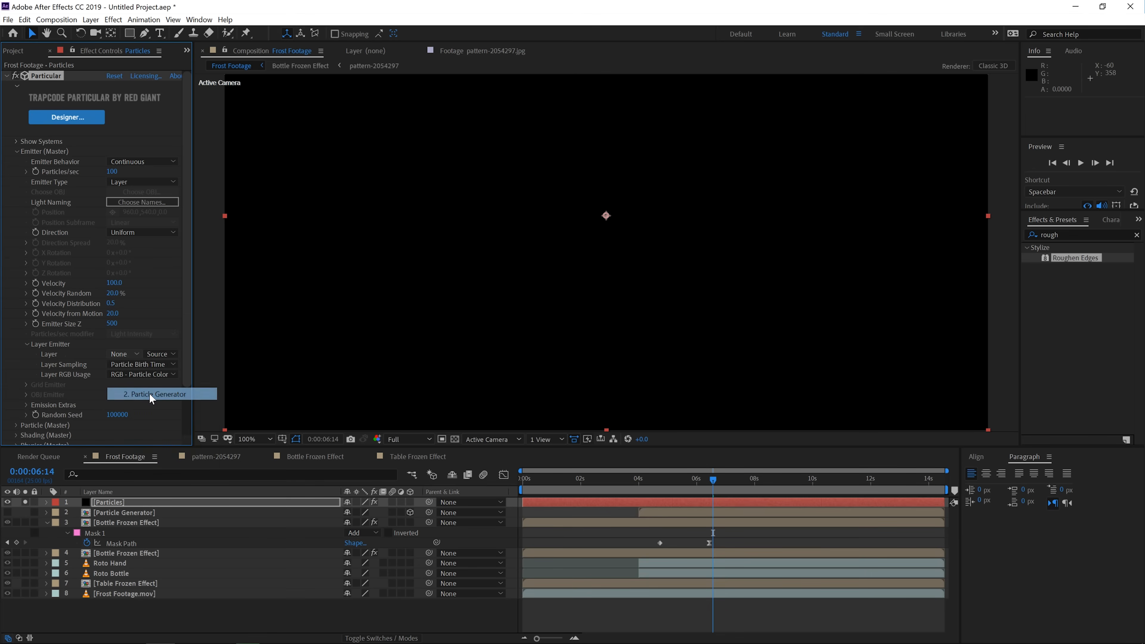
pyautogui.click(149, 375)
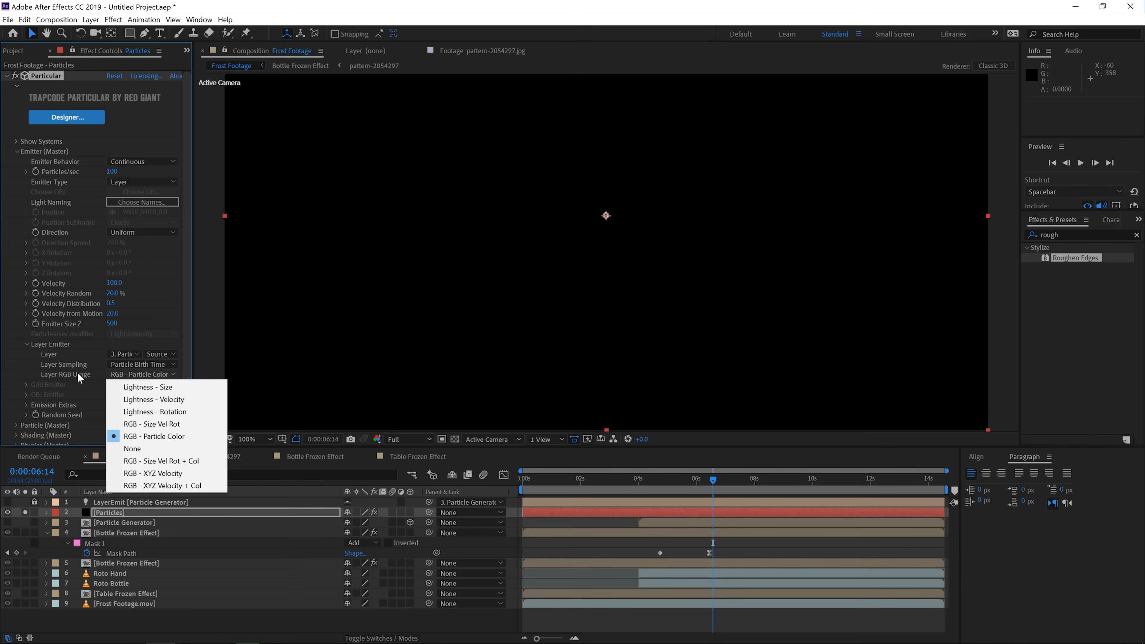
pyautogui.click(149, 449)
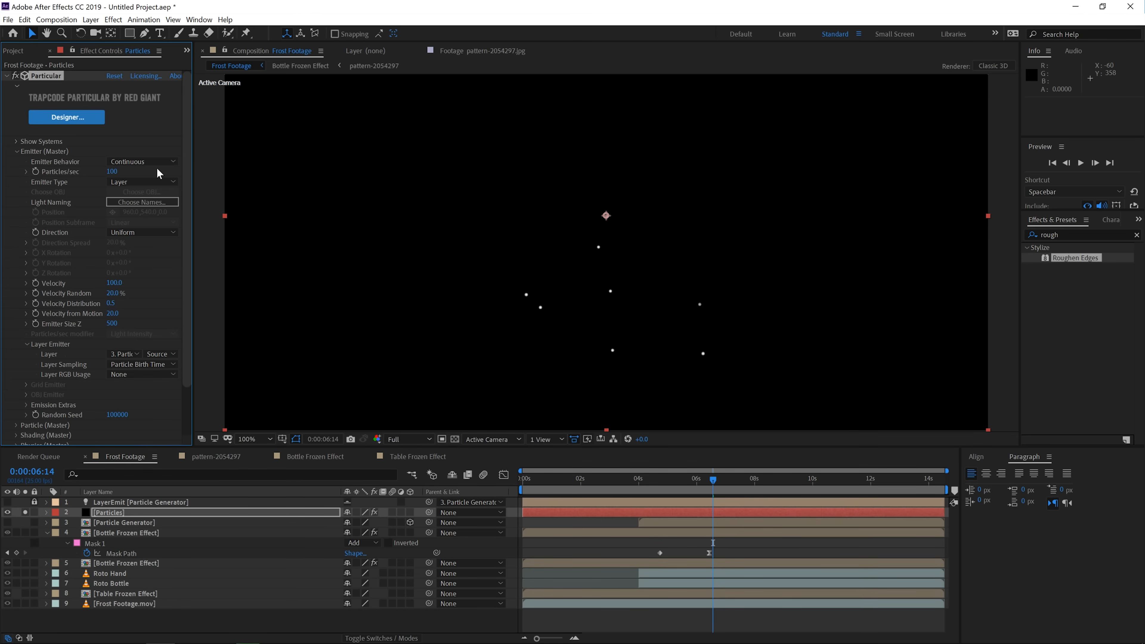
# Step: Set the emitter to 2500 particles per second and preview the emission
pyautogui.click(116, 171)
pyautogui.write('2500')
pyautogui.press('Return')
pyautogui.click(656, 483)
pyautogui.moveTo(659, 481); pyautogui.dragTo(665, 484)
pyautogui.press('space')
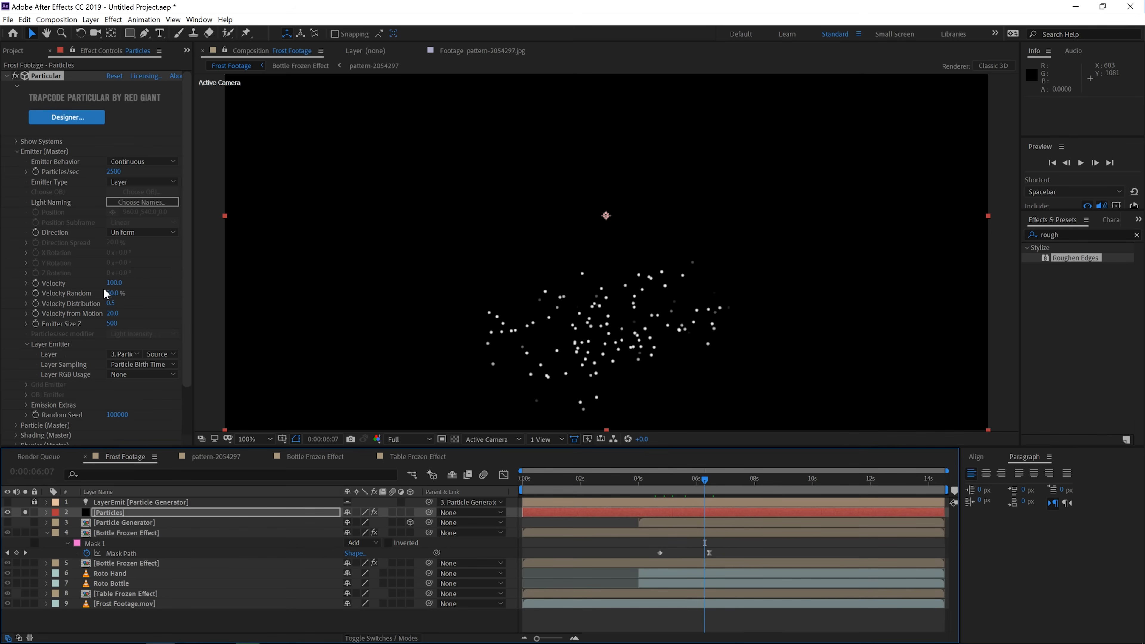
# Step: Set the emitter's velocity to 0
pyautogui.click(114, 283)
pyautogui.write('0')
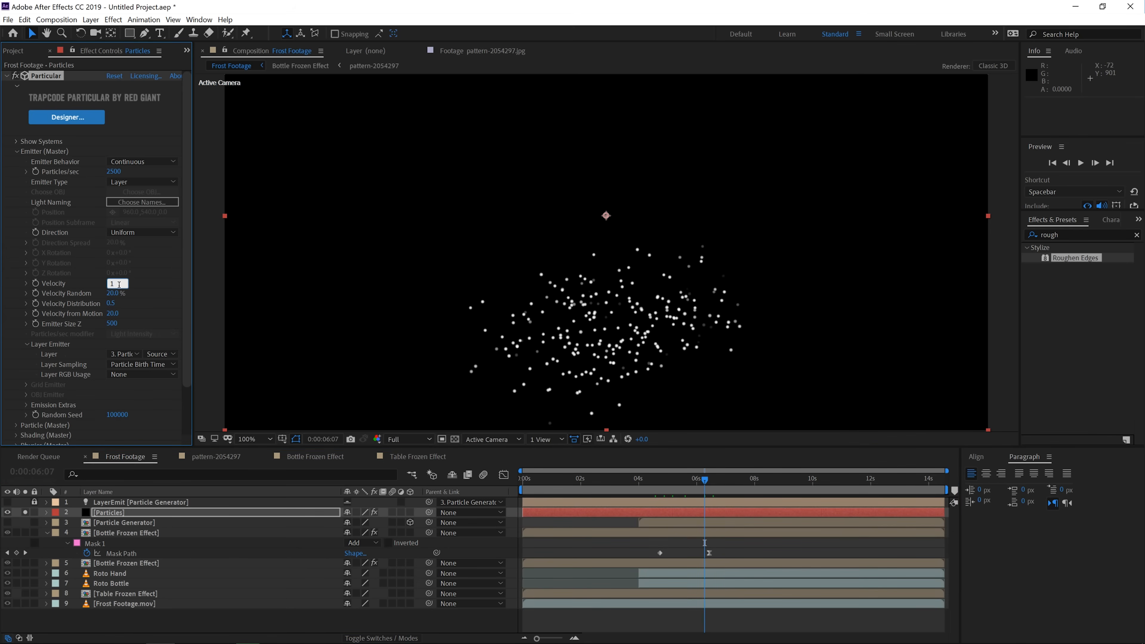
pyautogui.press('Return')
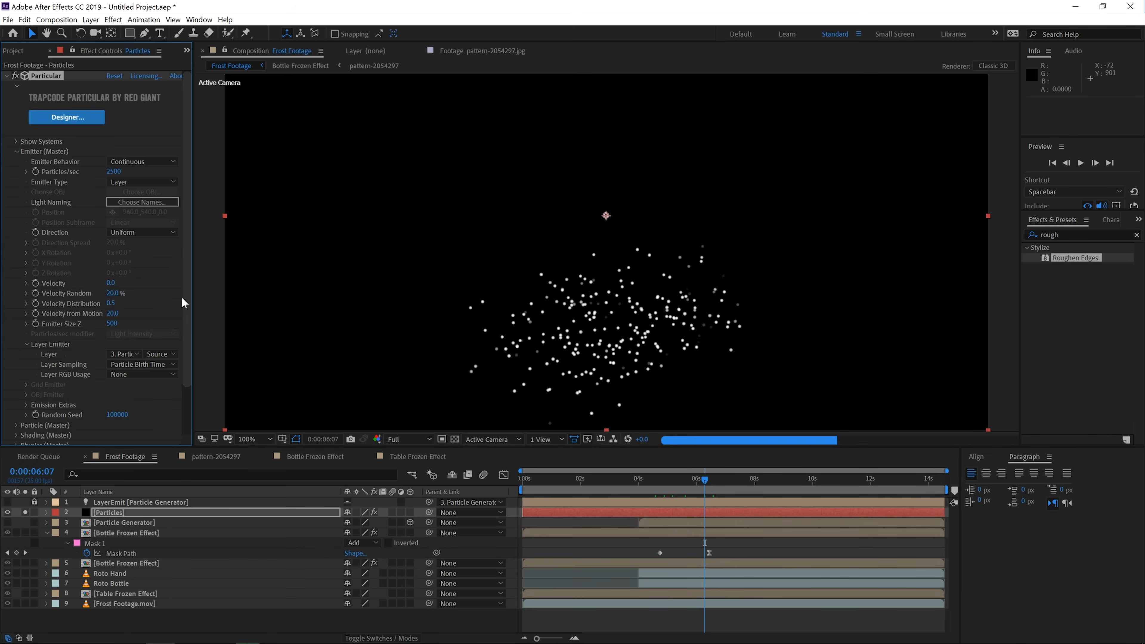
# Step: Save the project as "Frost Effect Tutorial" in the Frost Effect in After Effects folder
pyautogui.hotkey('ctrl', 's')
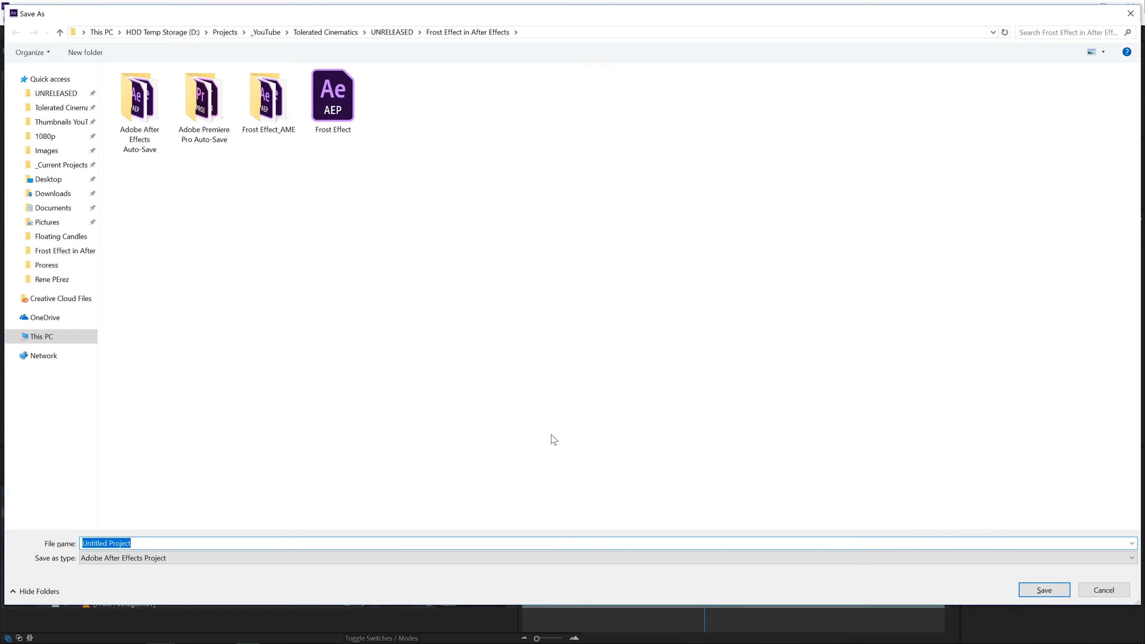
pyautogui.write('Frost Ef')
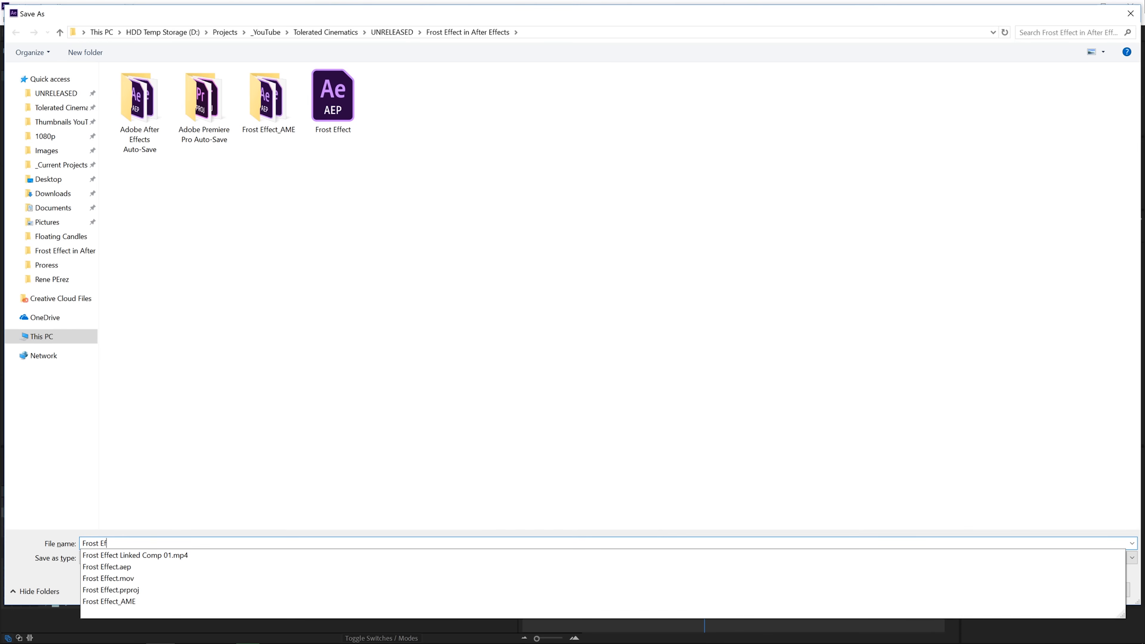
pyautogui.write('fect Tutorial')
pyautogui.press('Return')
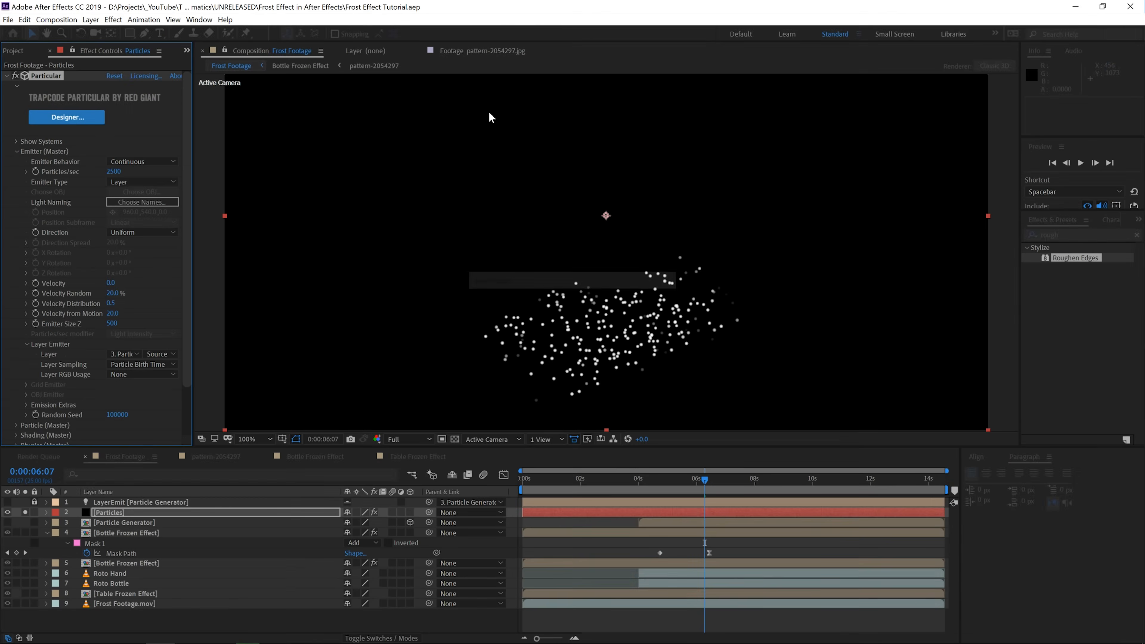
# Step: Go to 0:00:07:04 and set the emitter's velocity to 50
pyautogui.moveTo(667, 486); pyautogui.dragTo(730, 480)
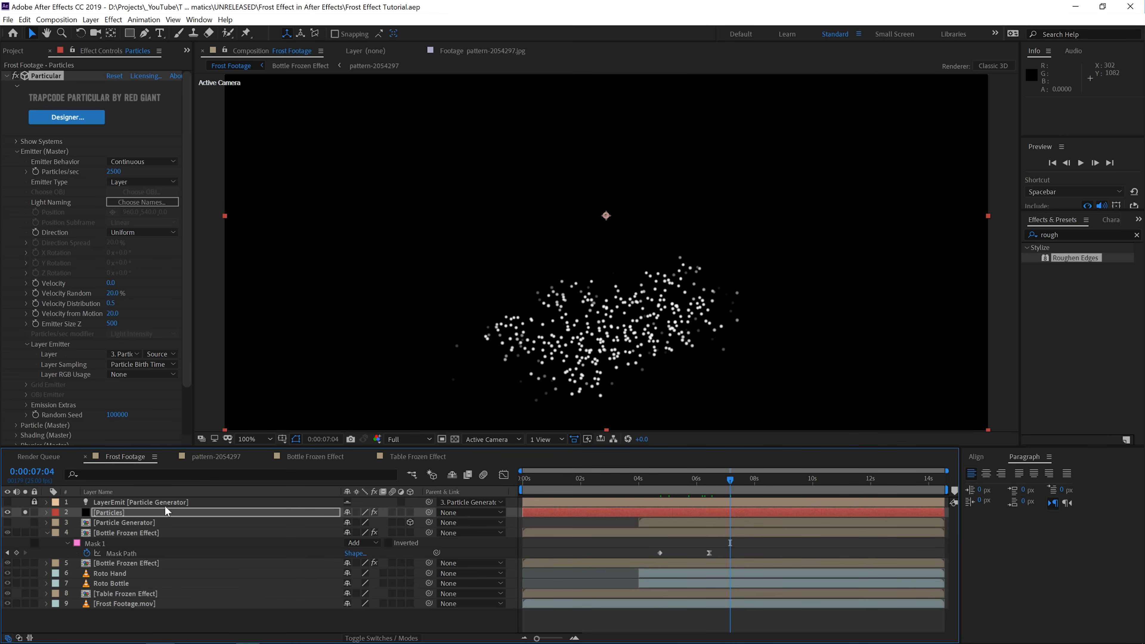
pyautogui.click(110, 282)
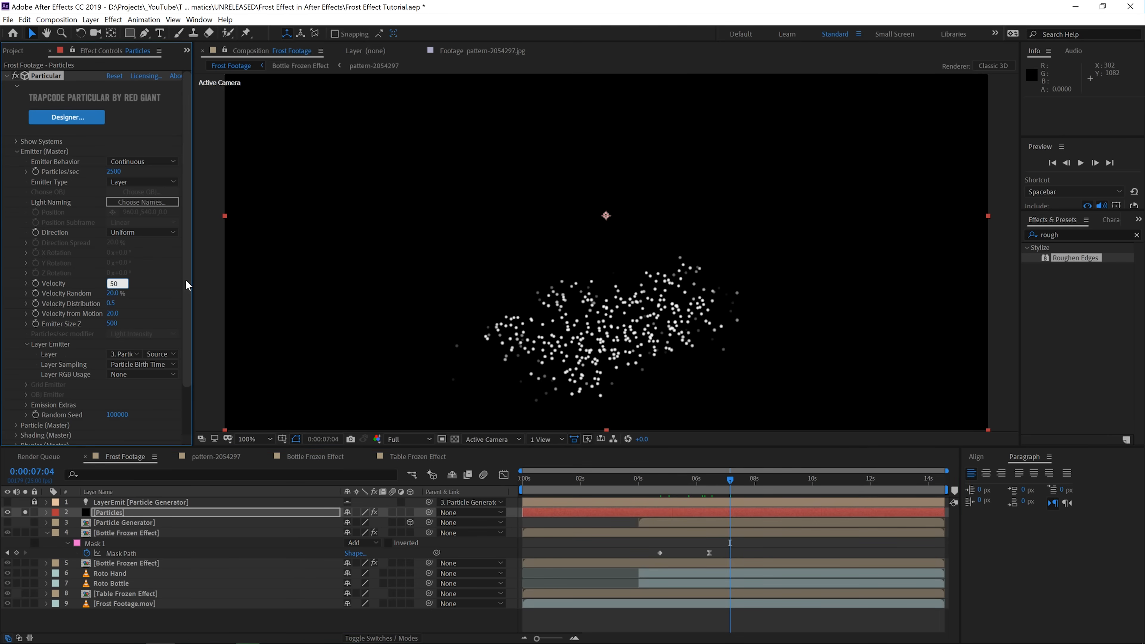
pyautogui.press('Return')
# Step: Set the particles' life to 5 seconds with a Life Random of 50%
pyautogui.scroll(-3, 185, 334)
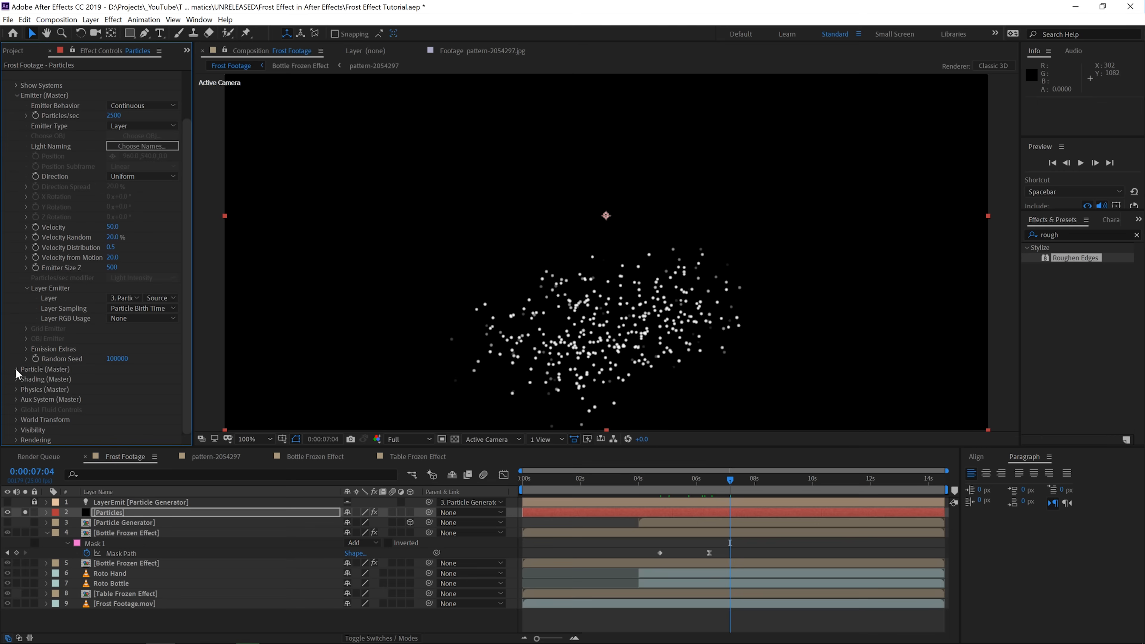
pyautogui.click(16, 369)
pyautogui.scroll(-8, 27, 363)
pyautogui.click(112, 218)
pyautogui.write('15')
pyautogui.press('Return')
pyautogui.click(110, 227)
pyautogui.write('50')
pyautogui.press('Return')
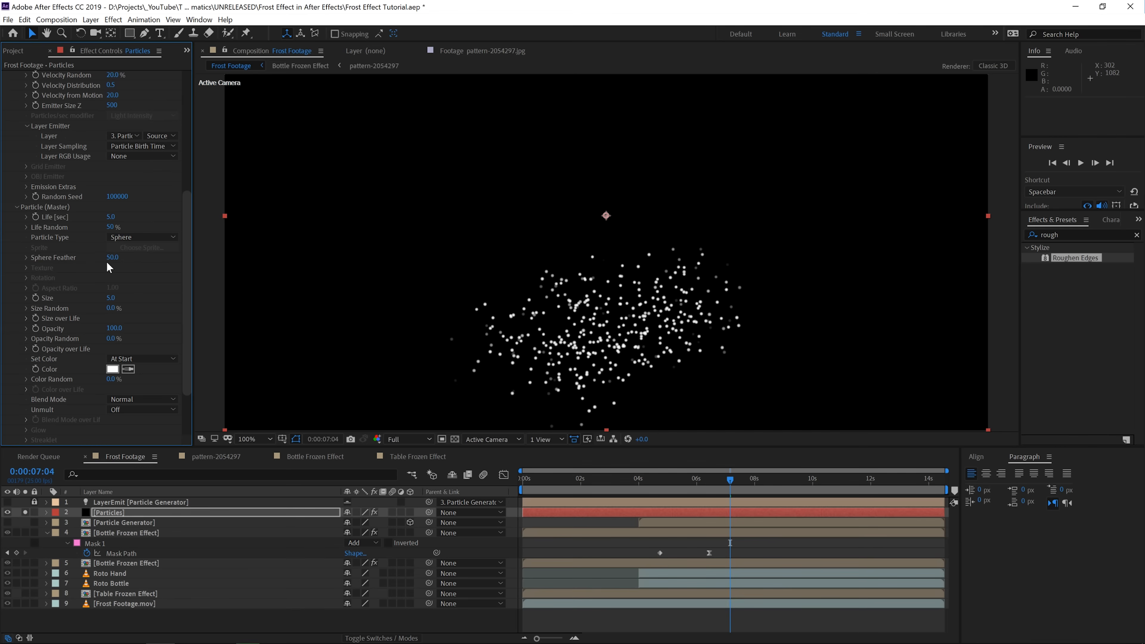
# Step: Set the particle size to 3 and Size Random to 100%
pyautogui.click(110, 297)
pyautogui.write('3')
pyautogui.press('Return')
pyautogui.click(114, 308)
pyautogui.write('10')
pyautogui.press('Return')
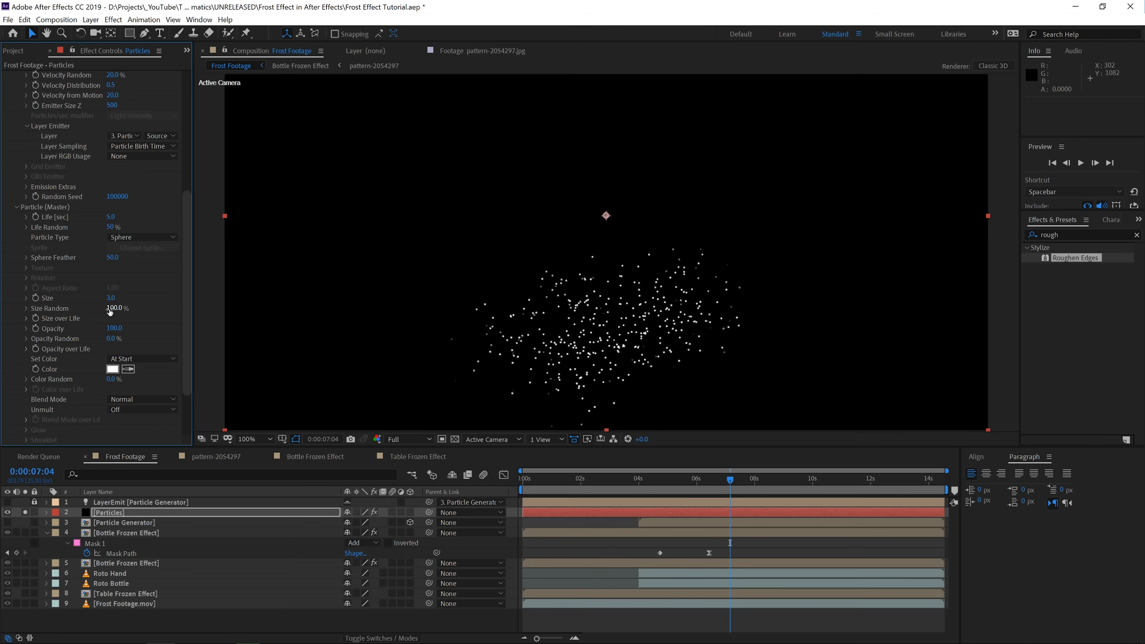
# Step: Try a particle size of 1, and settle on a size of 2
pyautogui.click(111, 298)
pyautogui.press('Return')
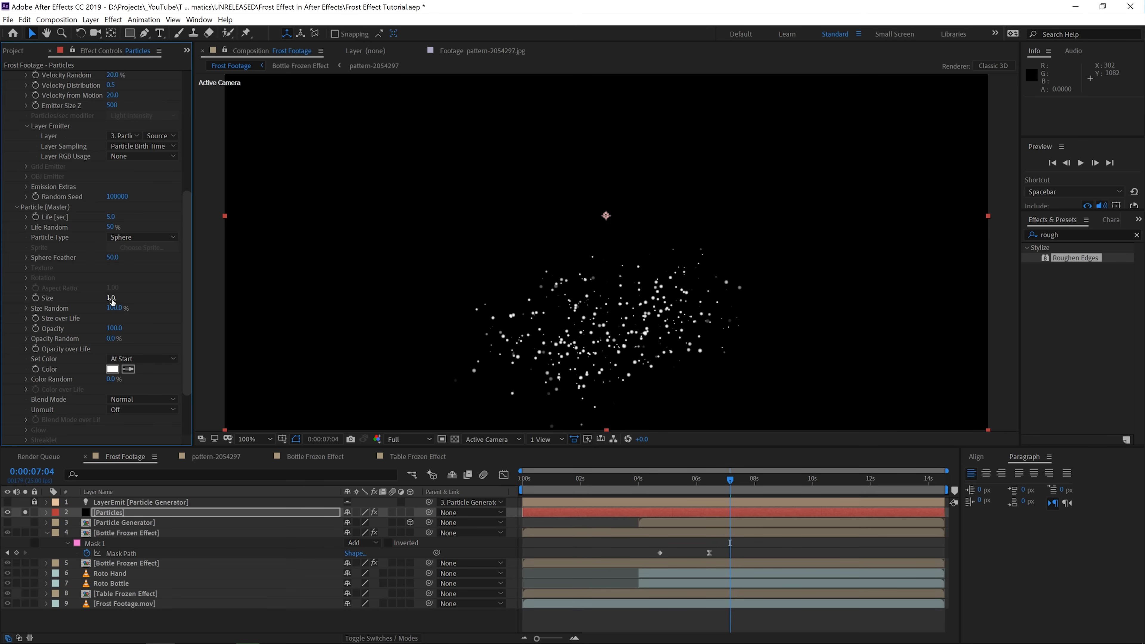
pyautogui.click(111, 298)
pyautogui.write('2')
pyautogui.press('Return')
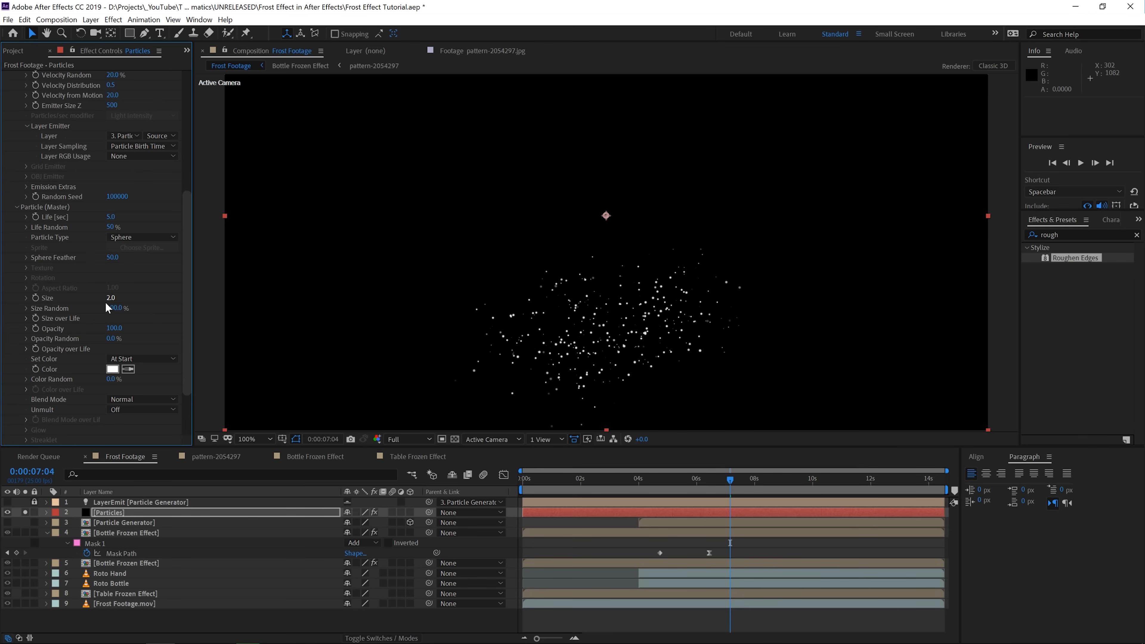
# Step: Apply the Size over Life preset that tapers off with random flickering toward the end
pyautogui.click(26, 318)
pyautogui.moveTo(190, 346); pyautogui.dragTo(268, 345)
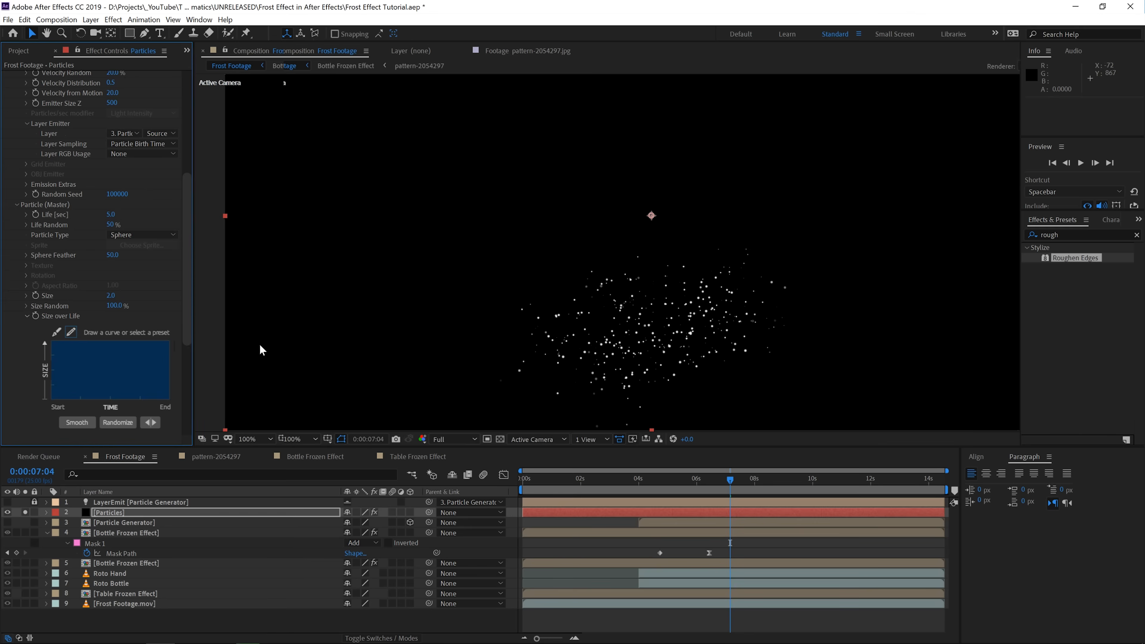
pyautogui.click(201, 346)
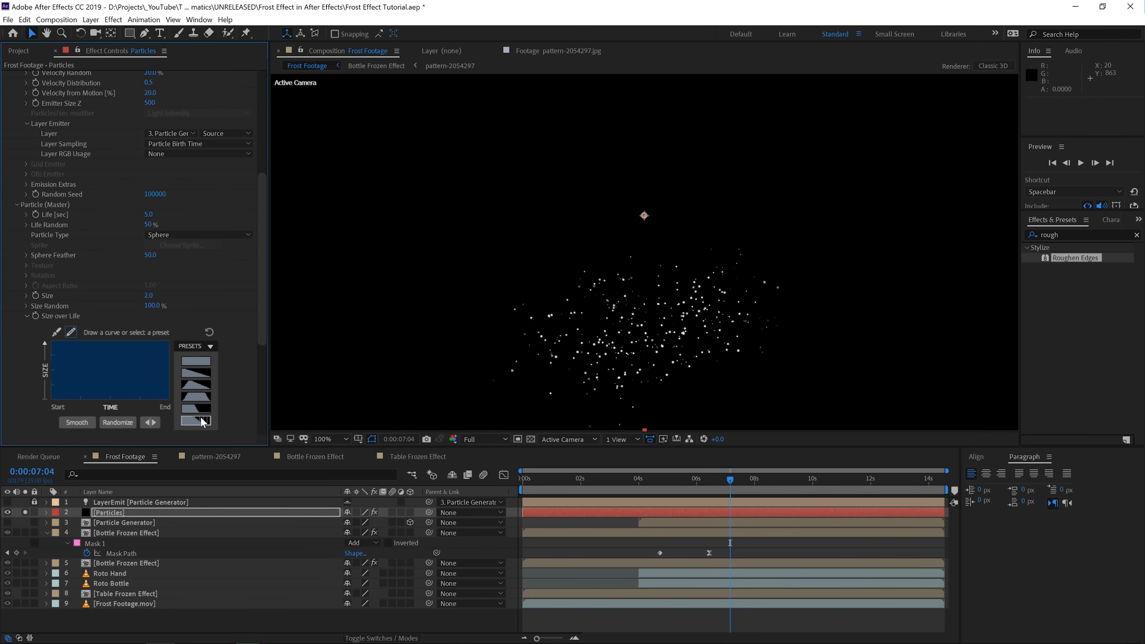
pyautogui.click(200, 416)
# Step: Apply the Opacity over Life preset that fades the particles in at the start and out at the end
pyautogui.moveTo(260, 323); pyautogui.dragTo(258, 346)
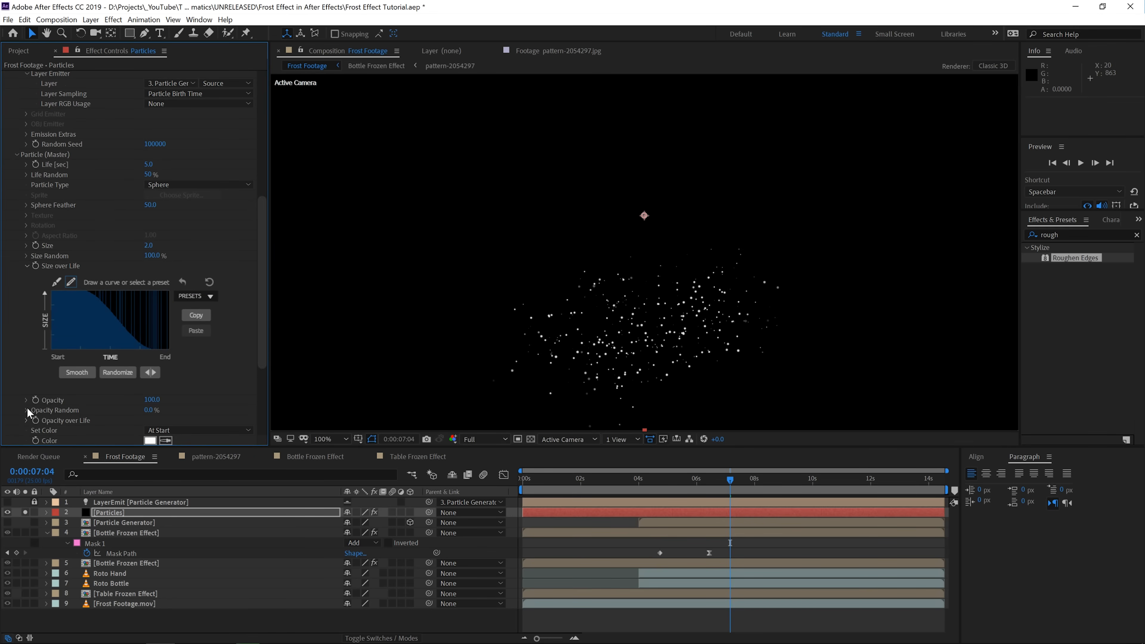
pyautogui.click(26, 420)
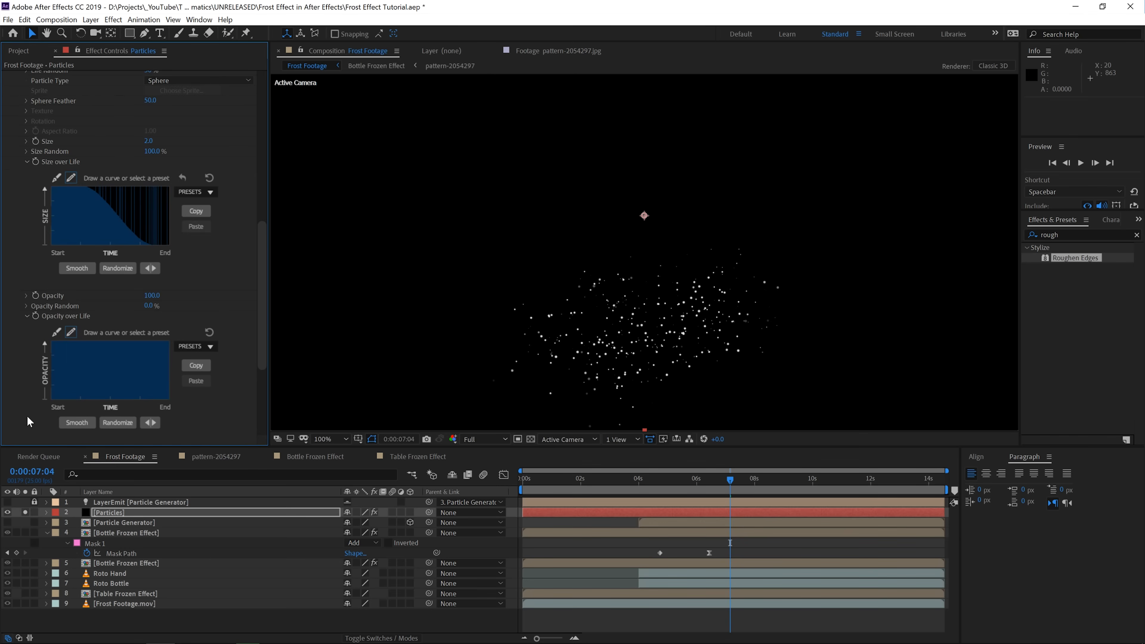
pyautogui.click(200, 347)
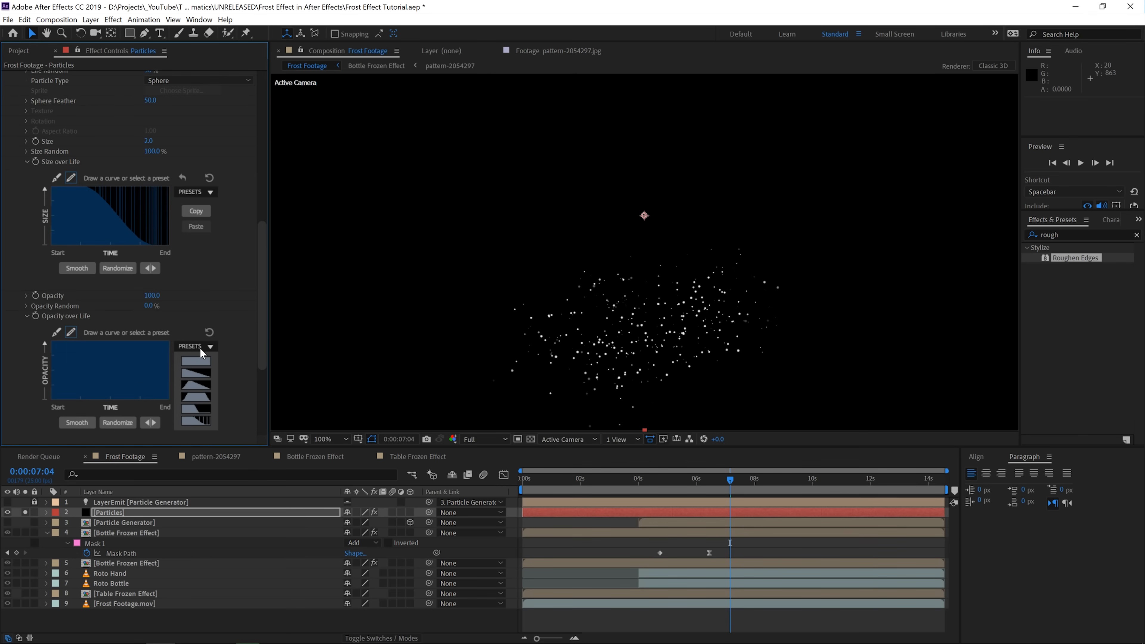
pyautogui.click(196, 396)
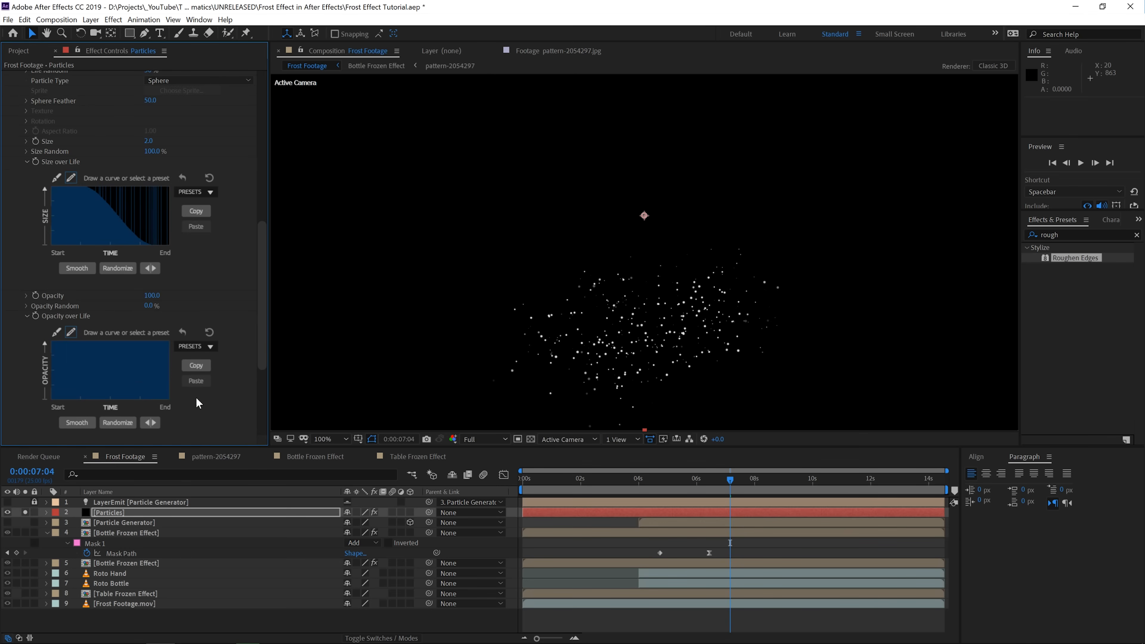
pyautogui.moveTo(257, 358)
pyautogui.mouseDown()
pyautogui.moveTo(259, 390)
pyautogui.moveTo(155, 419)
pyautogui.mouseUp()
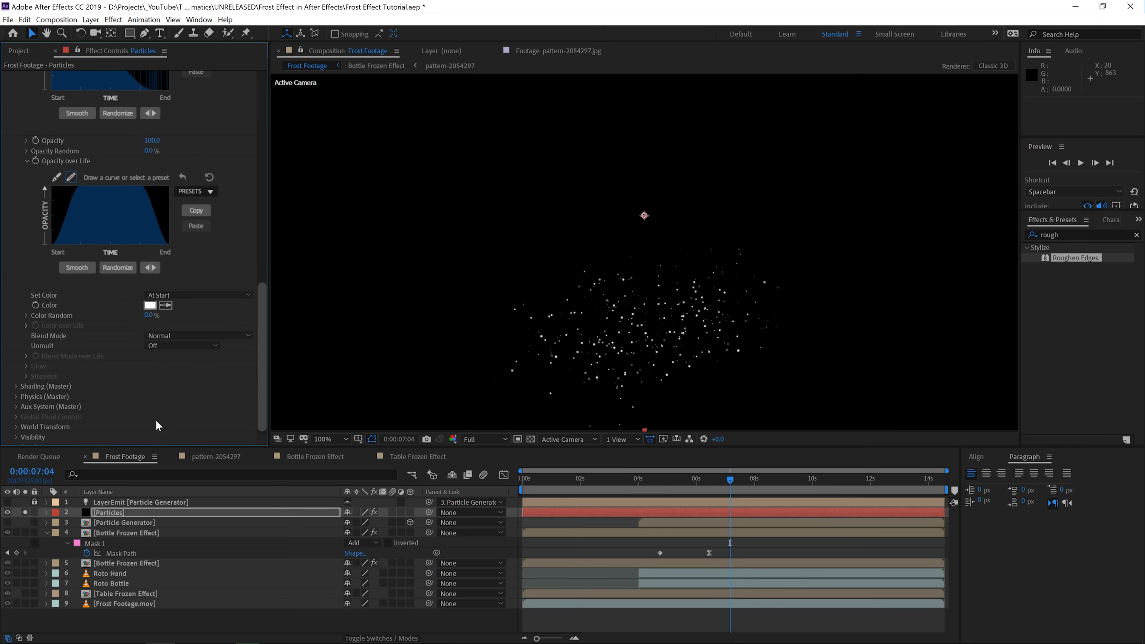
# Step: Set the particles' physics Gravity to -150
pyautogui.click(17, 397)
pyautogui.click(149, 400)
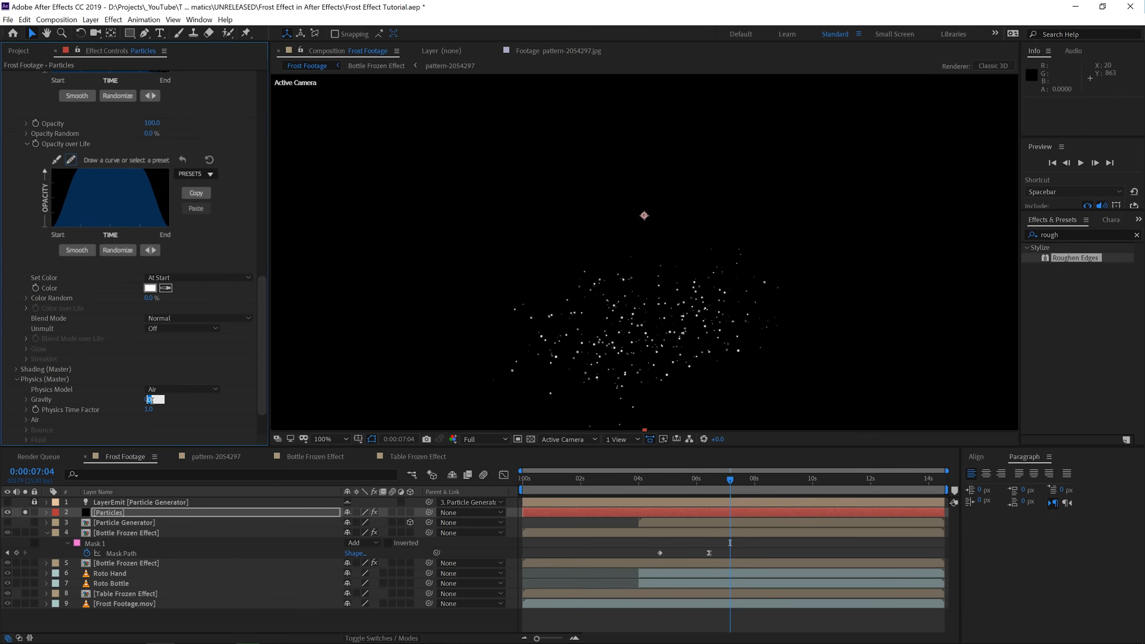
pyautogui.write('-150')
pyautogui.press('Return')
# Step: In the Air physics Turbulence Field, set Affect Position to 250, Scale to 5 and Evolution Speed to 5
pyautogui.click(26, 419)
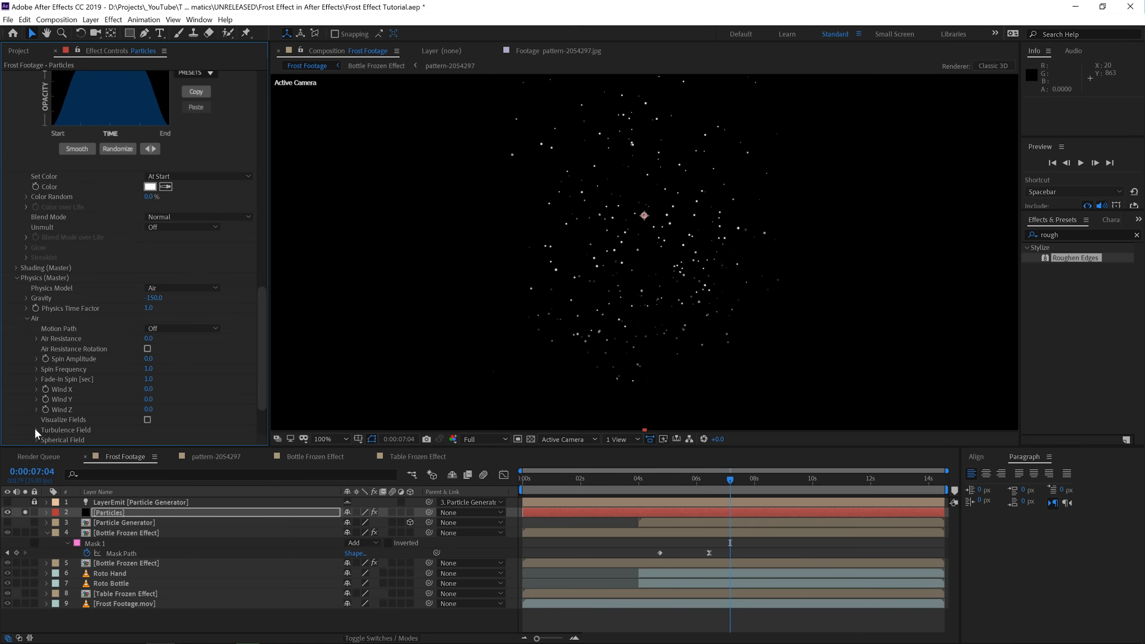
pyautogui.click(35, 429)
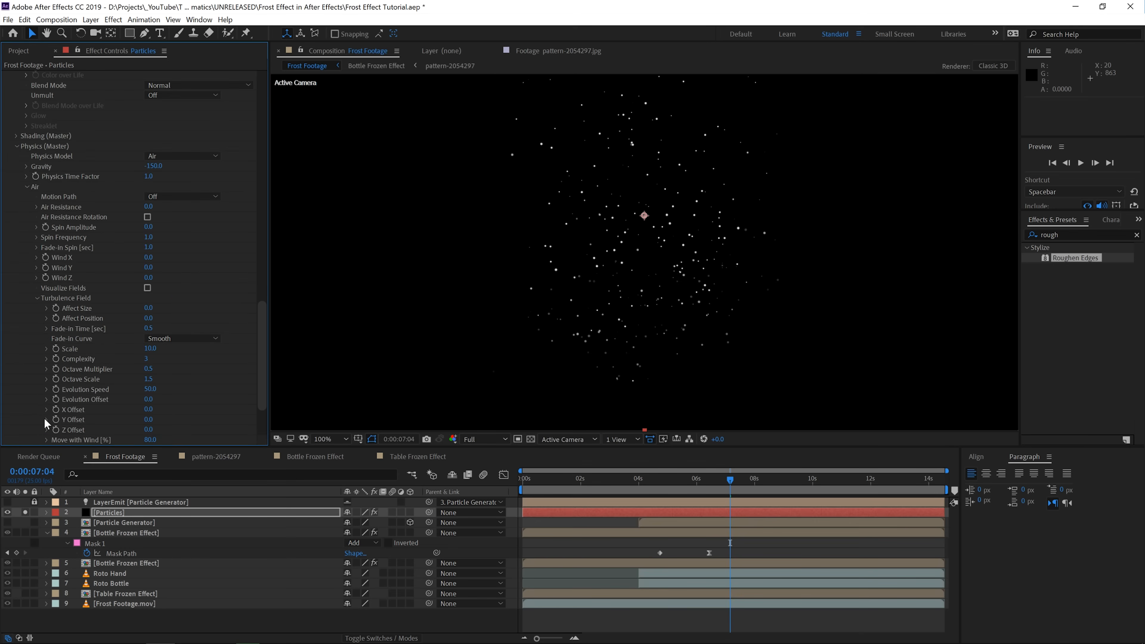
pyautogui.click(150, 318)
pyautogui.write('250')
pyautogui.click(150, 348)
pyautogui.write('5')
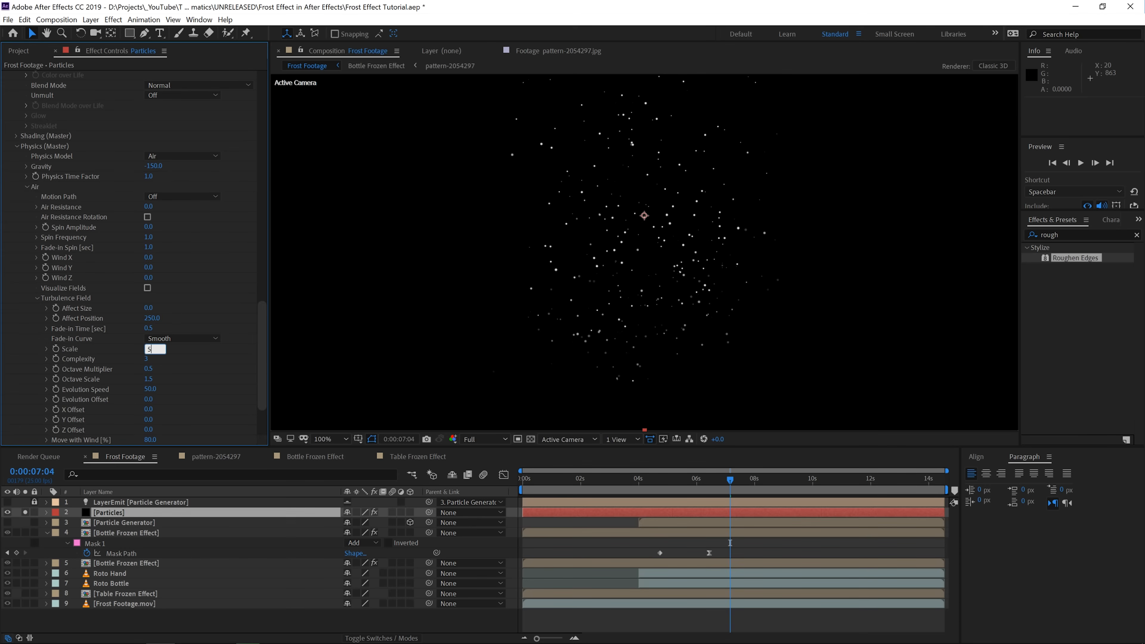
pyautogui.press('Return')
pyautogui.click(148, 389)
pyautogui.write('5')
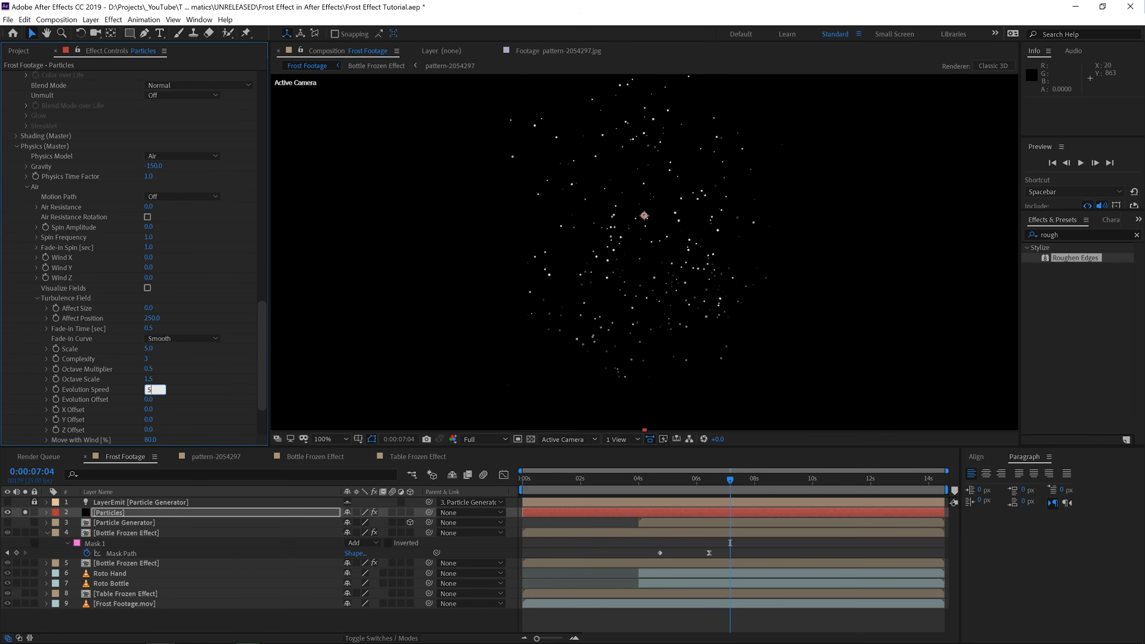
pyautogui.press('Return')
# Step: Start the work area at 0:00:04:00, preview the particle motion from there, and park the playhead at 0:00:05:18
pyautogui.press('space')
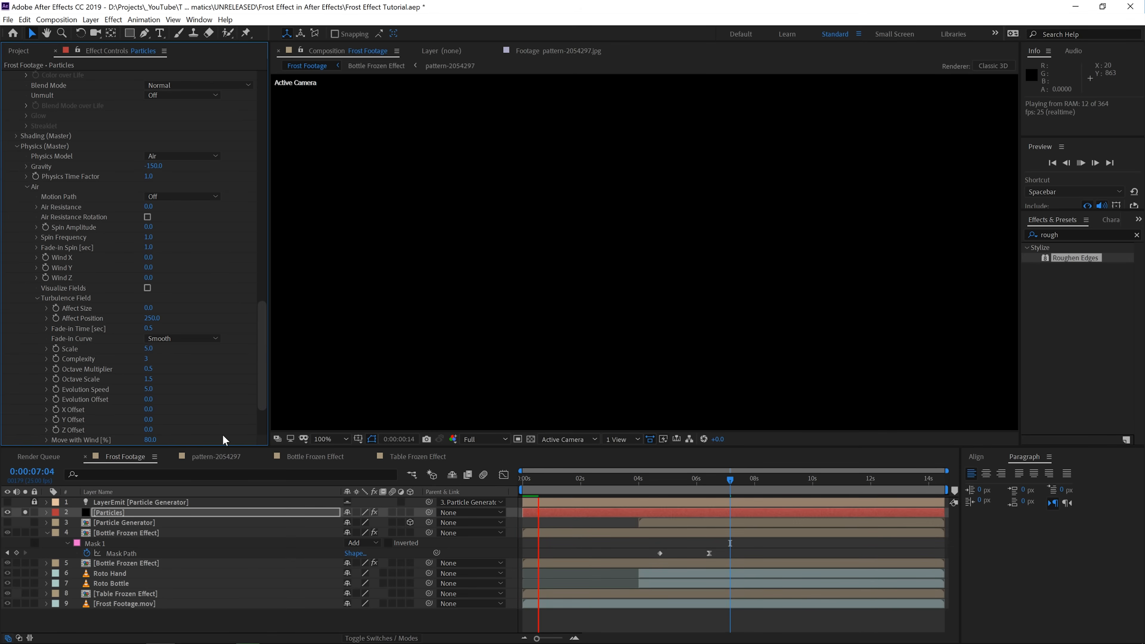
pyautogui.click(637, 479)
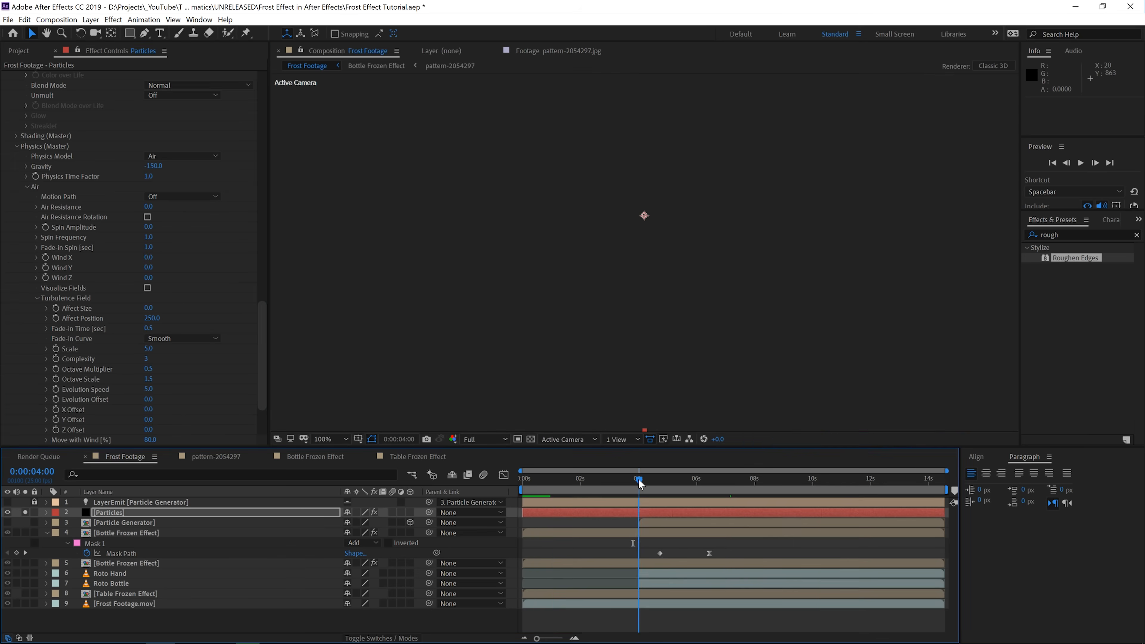
pyautogui.press('space')
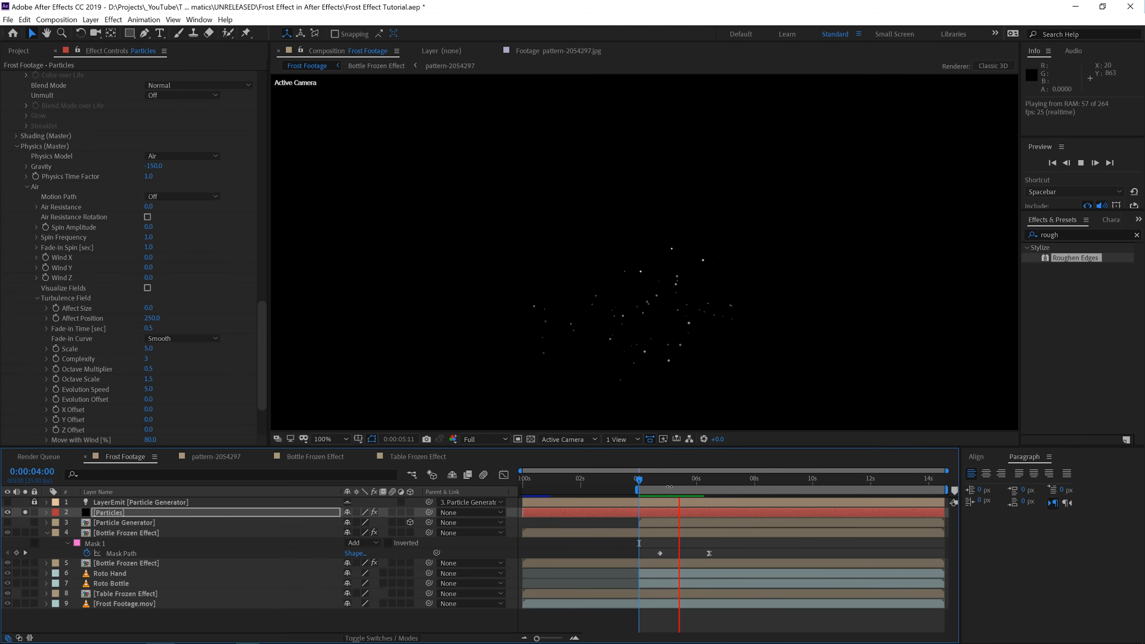
pyautogui.click(689, 480)
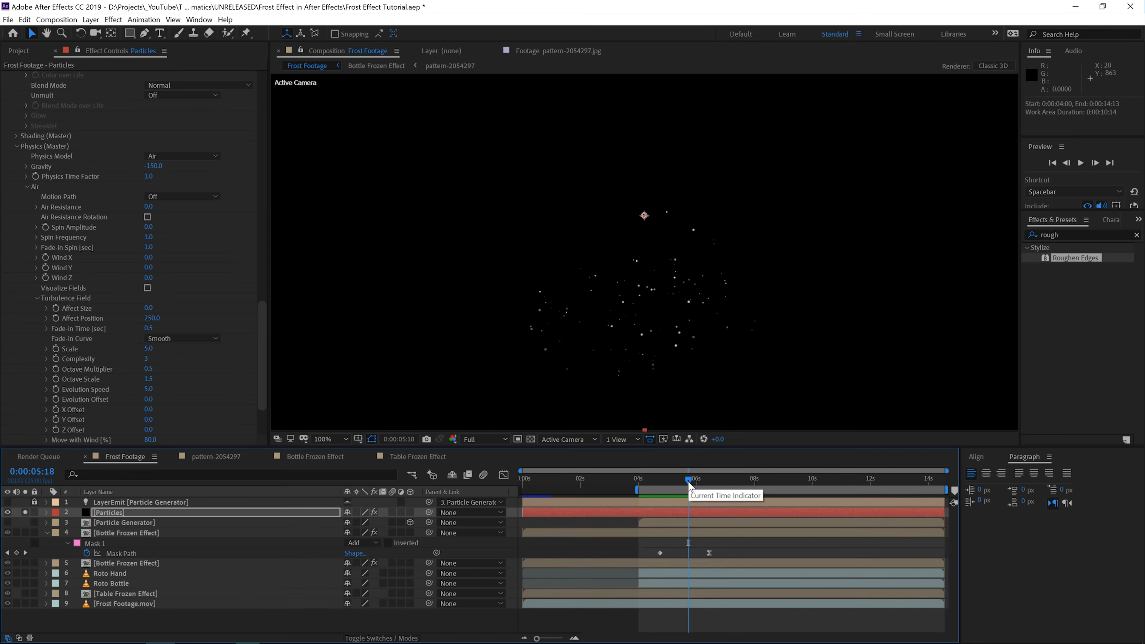
# Step: Duplicate the Particles layer and turn off solo on the lower copy
pyautogui.click(686, 513)
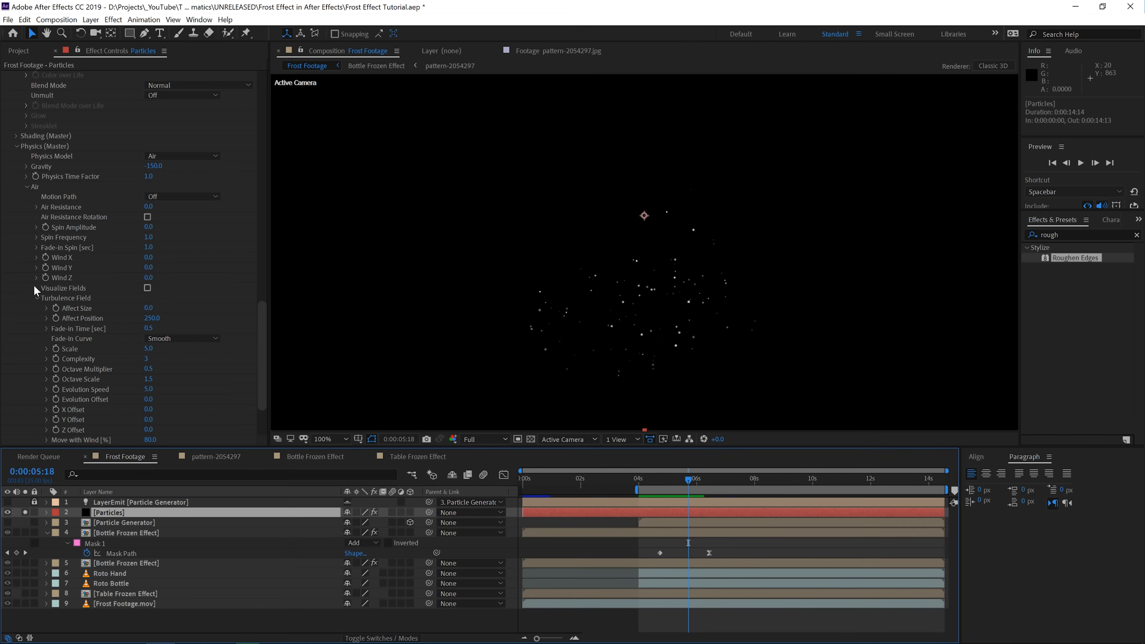
pyautogui.click(26, 20)
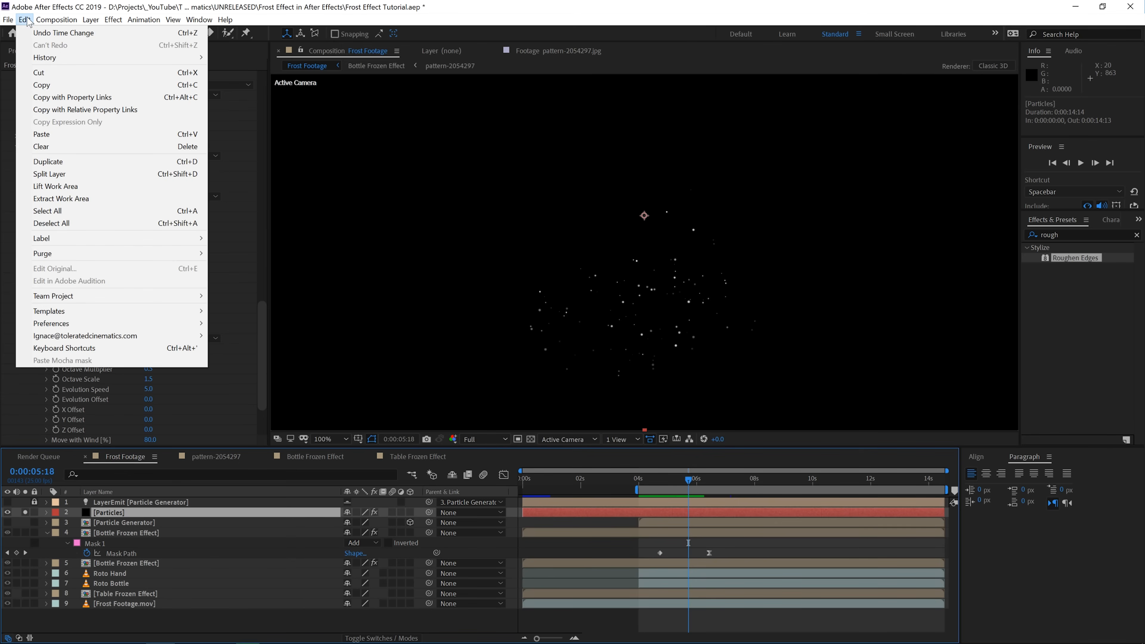
pyautogui.click(48, 162)
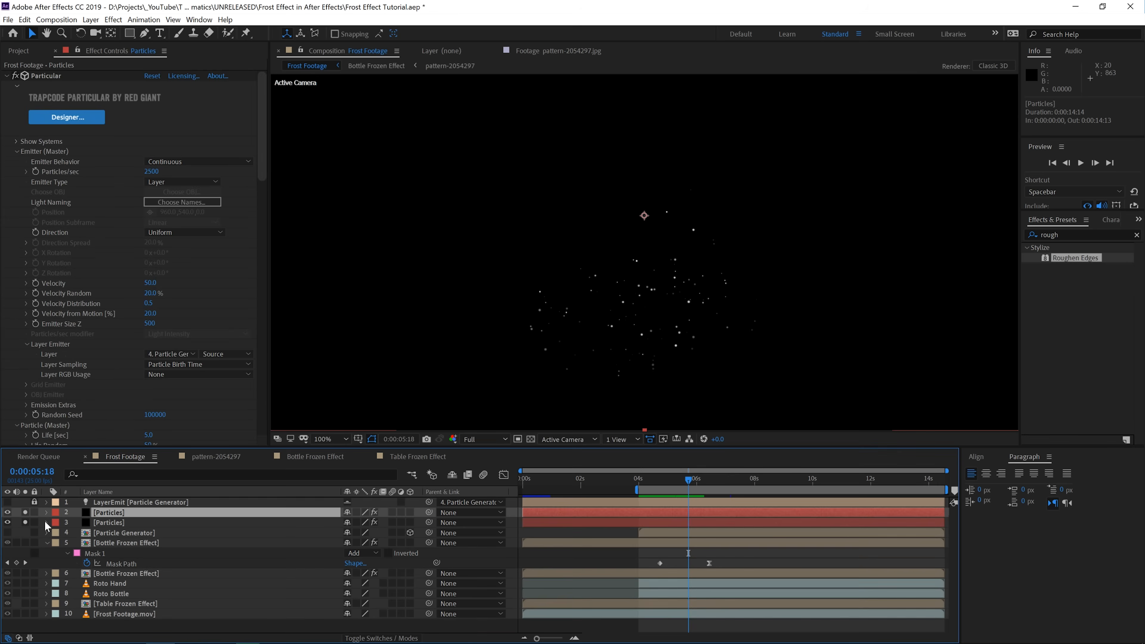
pyautogui.click(24, 522)
# Step: On the upper Particles layer, set Particles/sec to 500 and the particle type to Cloudlet
pyautogui.click(152, 171)
pyautogui.write('500')
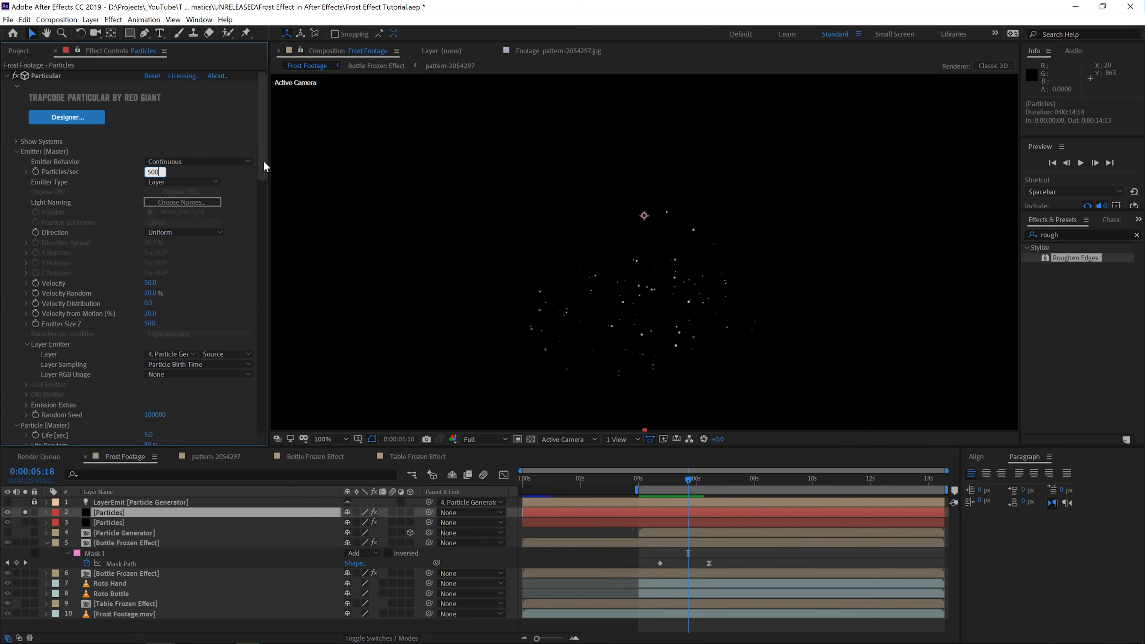
pyautogui.press('Return')
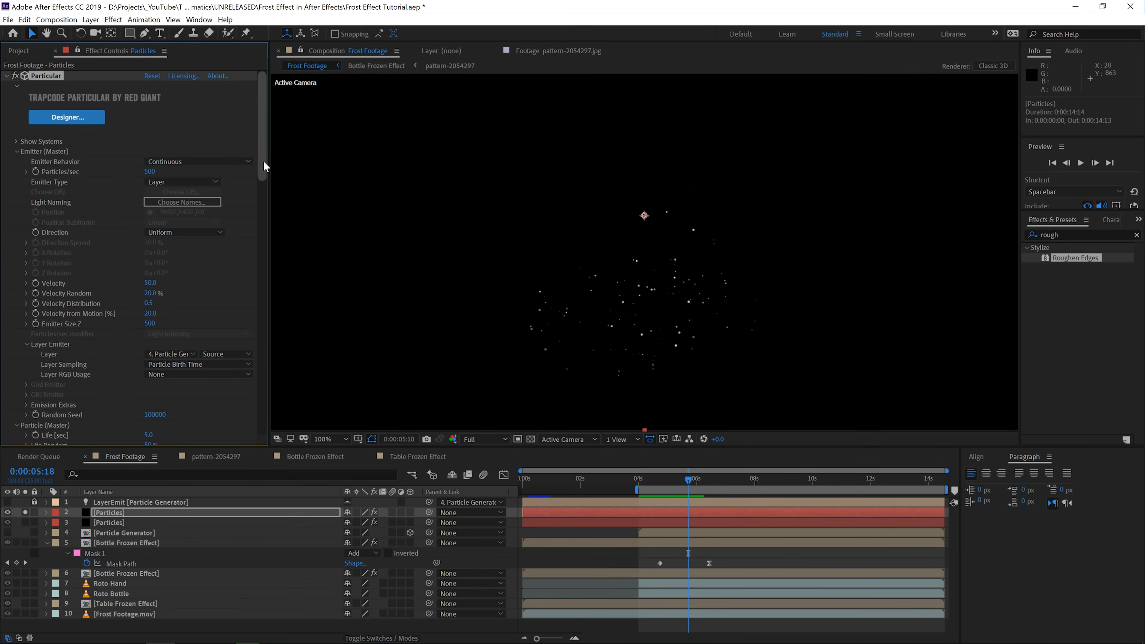
pyautogui.moveTo(263, 160); pyautogui.dragTo(259, 246)
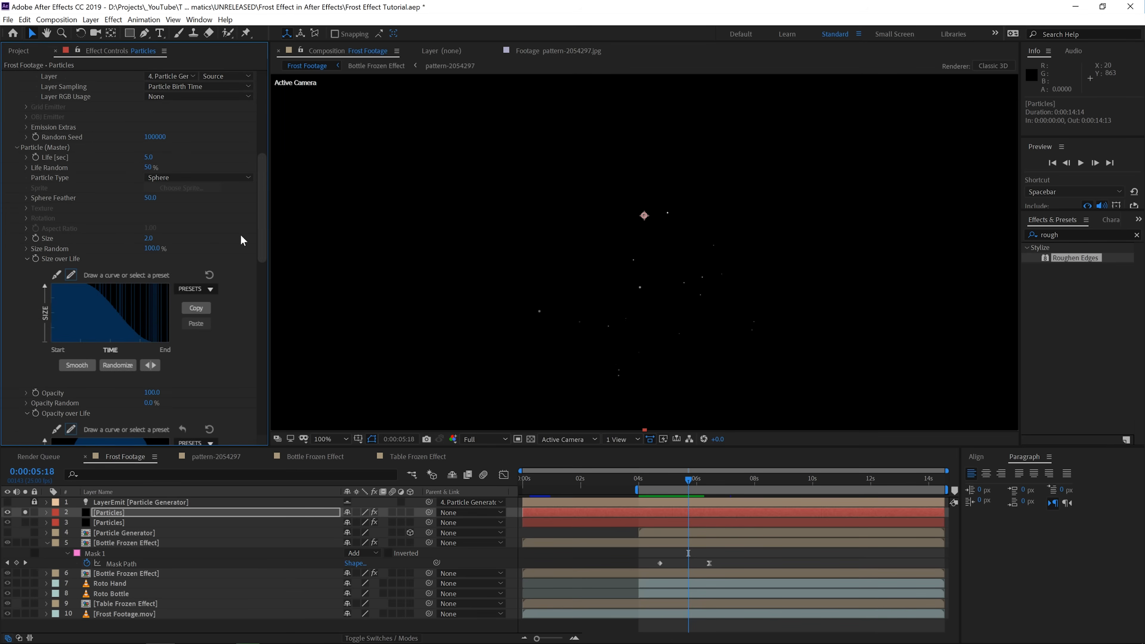
pyautogui.click(152, 177)
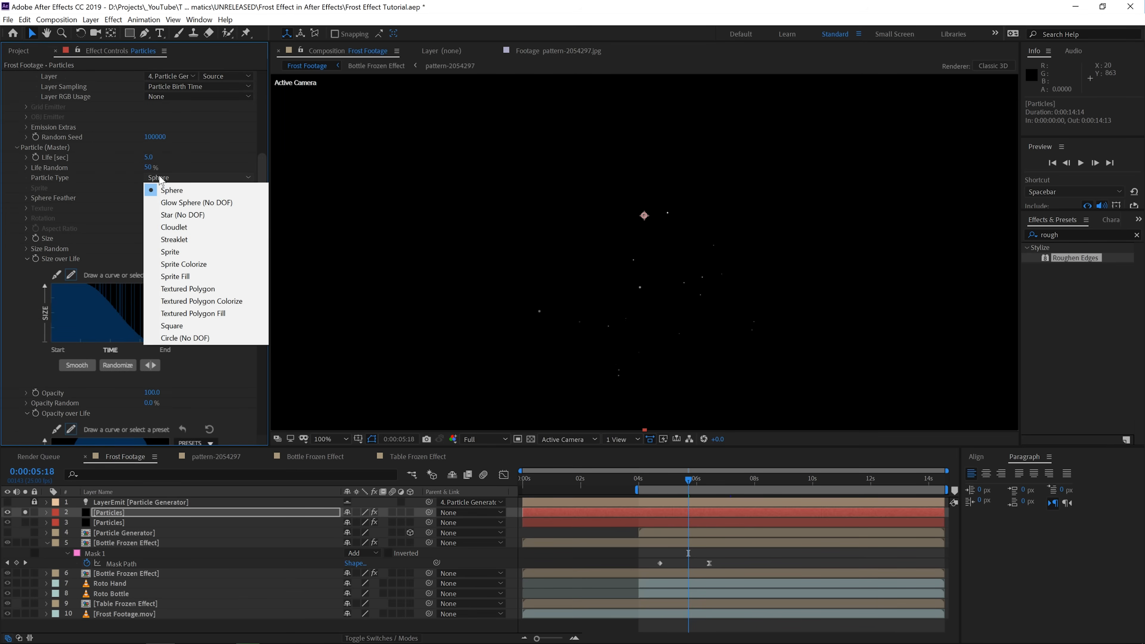
pyautogui.click(180, 227)
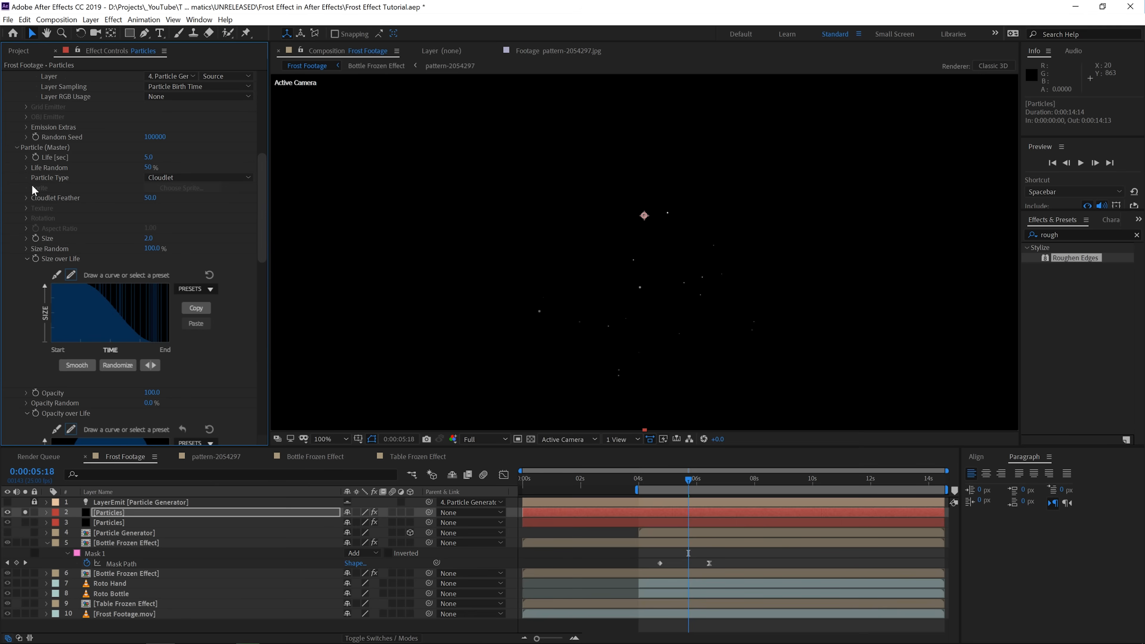
# Step: Try a cloudlet size of 150, reduce it to 100, and set Cloudlet Feather to 100
pyautogui.click(145, 238)
pyautogui.write('150')
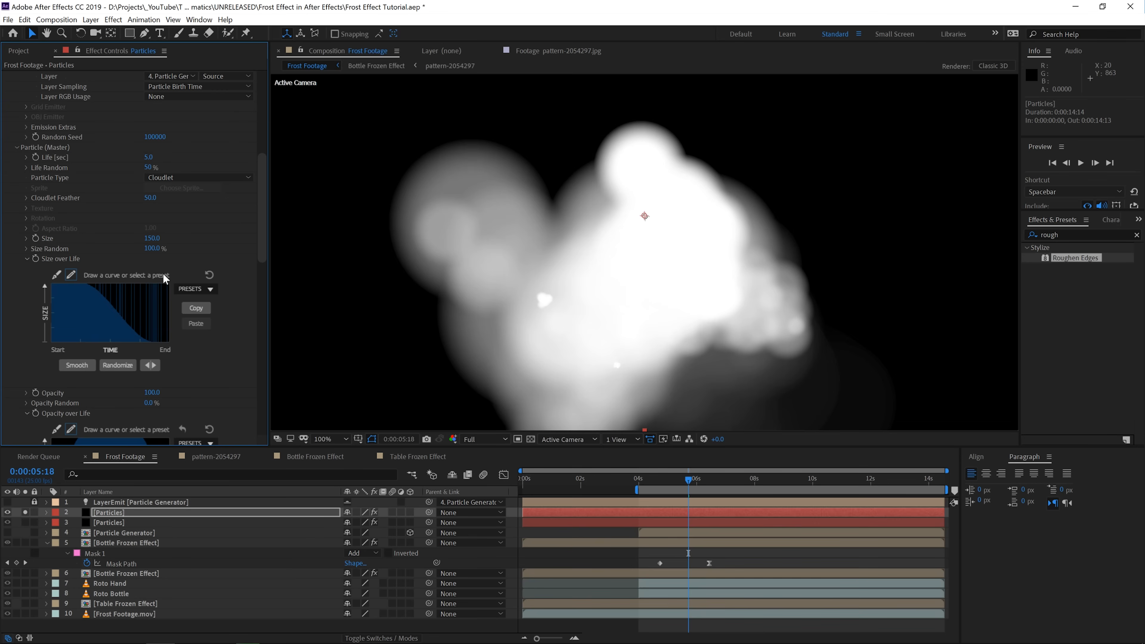
pyautogui.click(147, 238)
pyautogui.write('100')
pyautogui.press('Return')
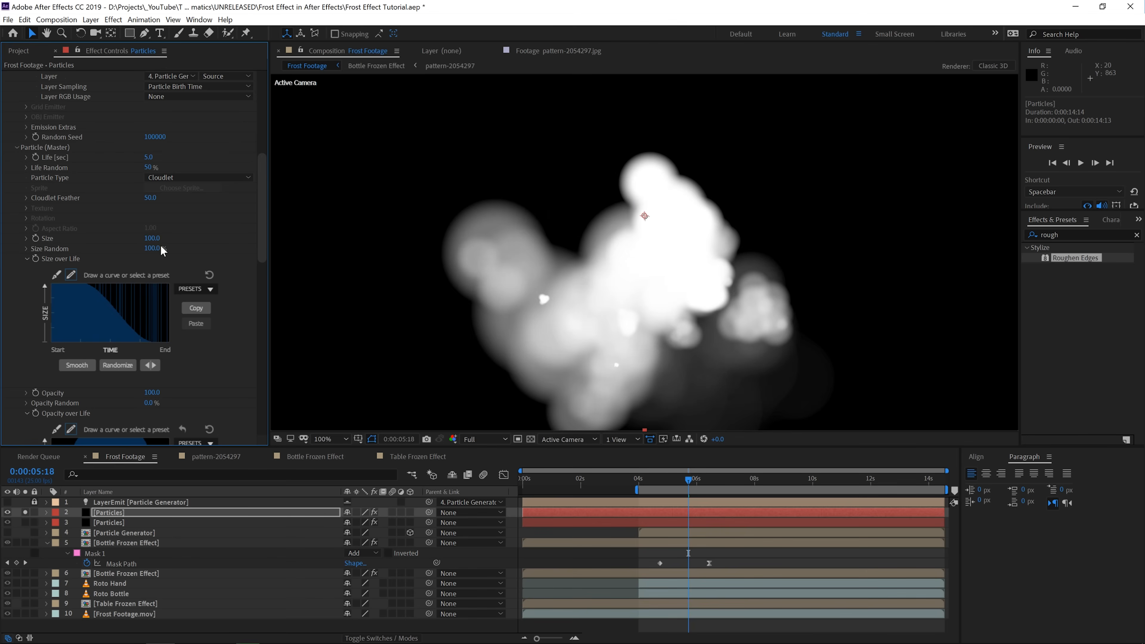
pyautogui.moveTo(333, 191); pyautogui.dragTo(352, 192)
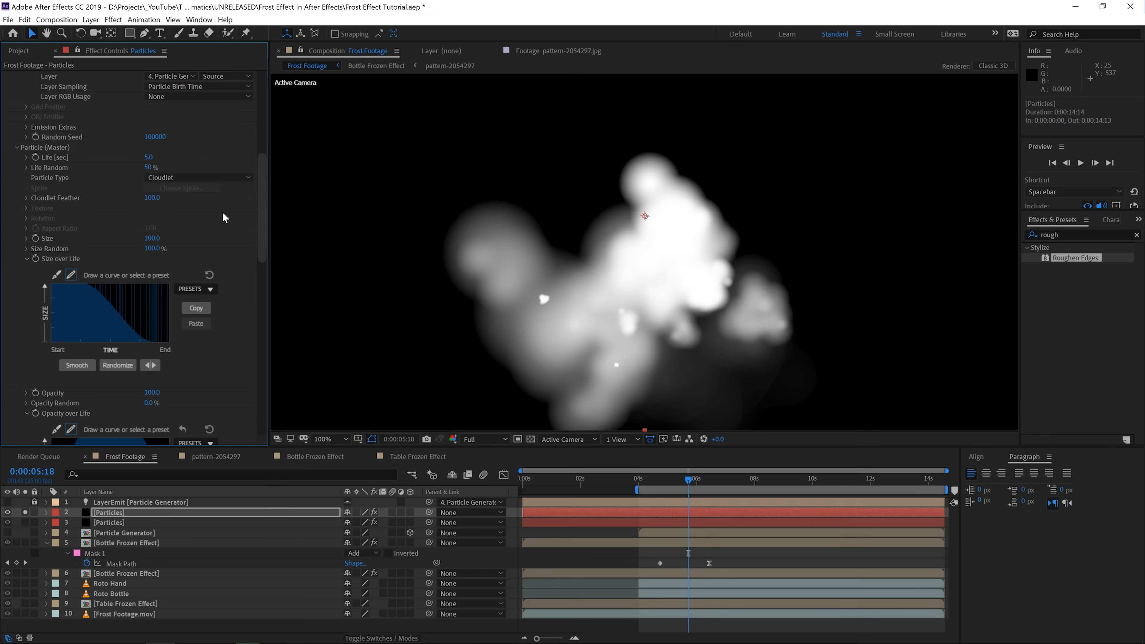
# Step: Try a cloudlet size of 75, set Size Random to 25%, and settle on a size of 100
pyautogui.click(152, 238)
pyautogui.write('75')
pyautogui.press('Return')
pyautogui.click(155, 248)
pyautogui.write('25')
pyautogui.press('Return')
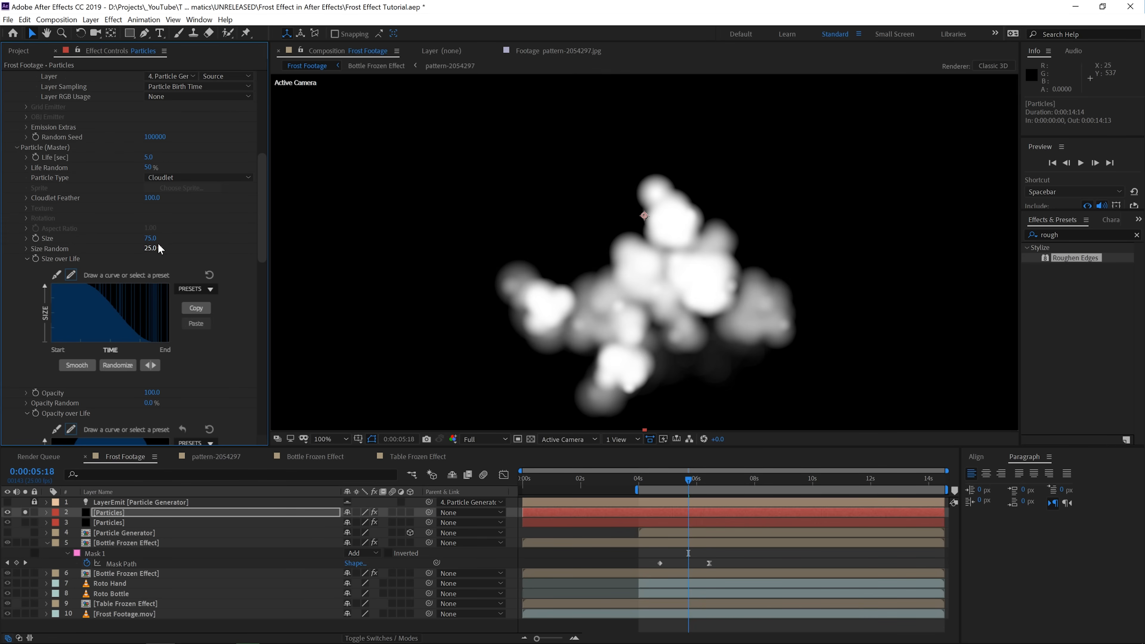
pyautogui.click(151, 238)
pyautogui.write('12')
pyautogui.press('Return')
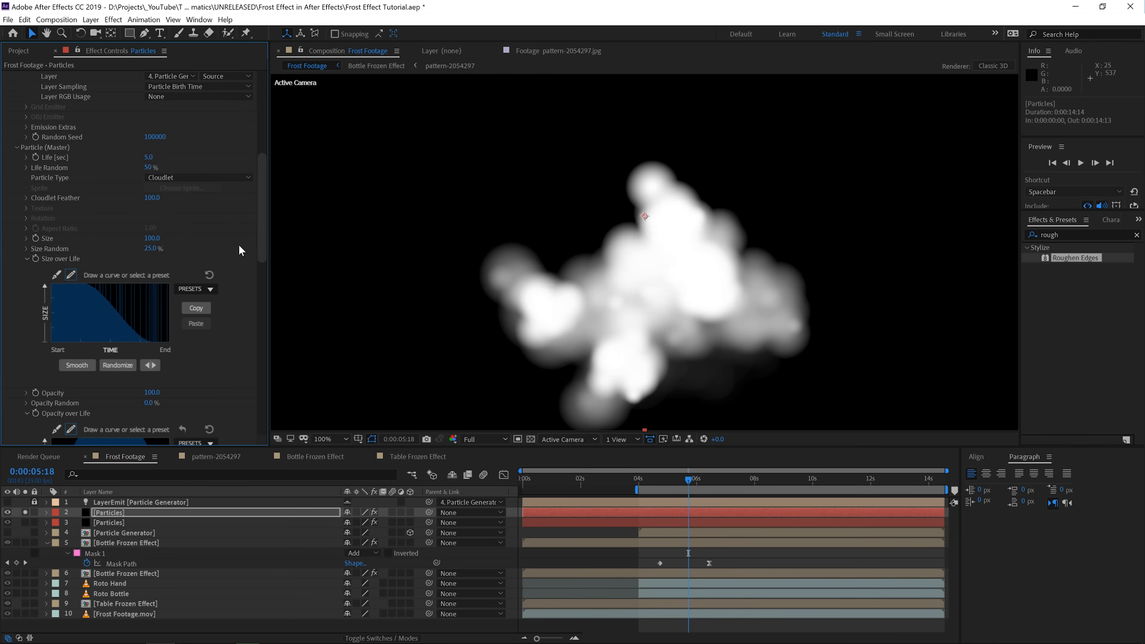
# Step: Set the cloudlet particles' Opacity to 2 and Opacity Random to 25%
pyautogui.moveTo(261, 226); pyautogui.dragTo(257, 271)
pyautogui.click(158, 247)
pyautogui.write('1')
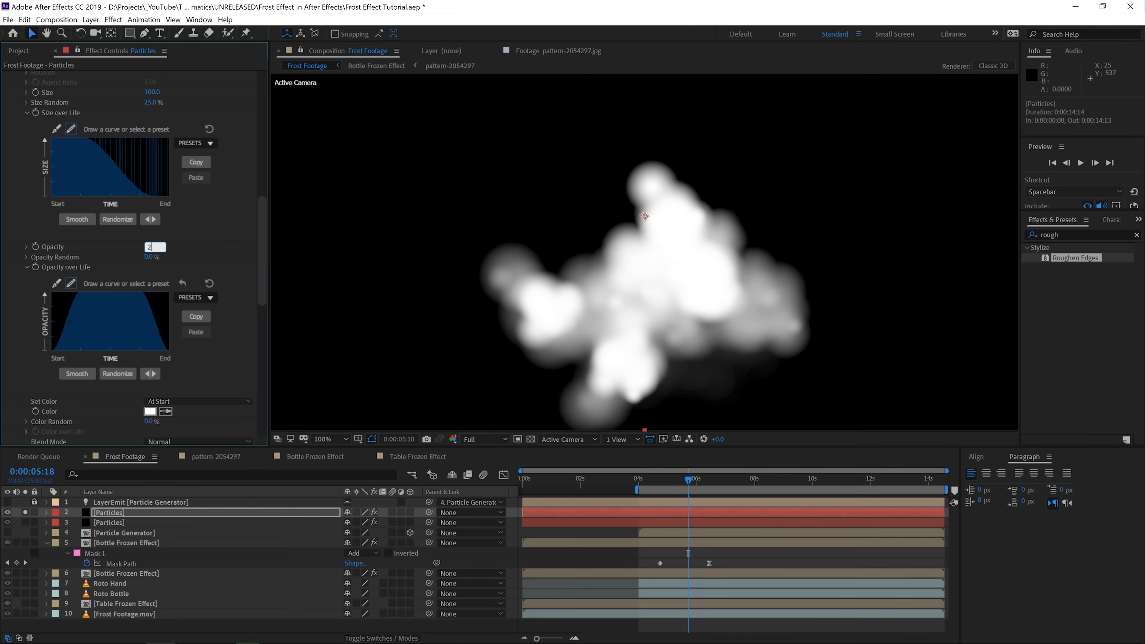
pyautogui.click(148, 257)
pyautogui.write('25')
pyautogui.press('Return')
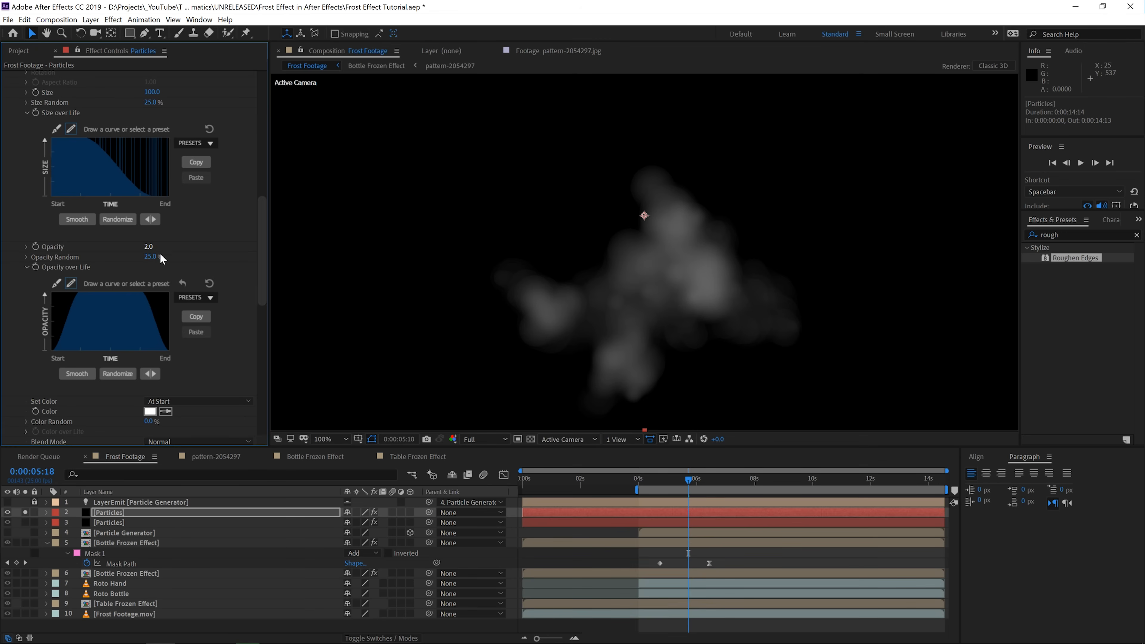
# Step: Turn off solo on the cloudlet Particles layer and set its Particles/sec to 1000
pyautogui.click(24, 512)
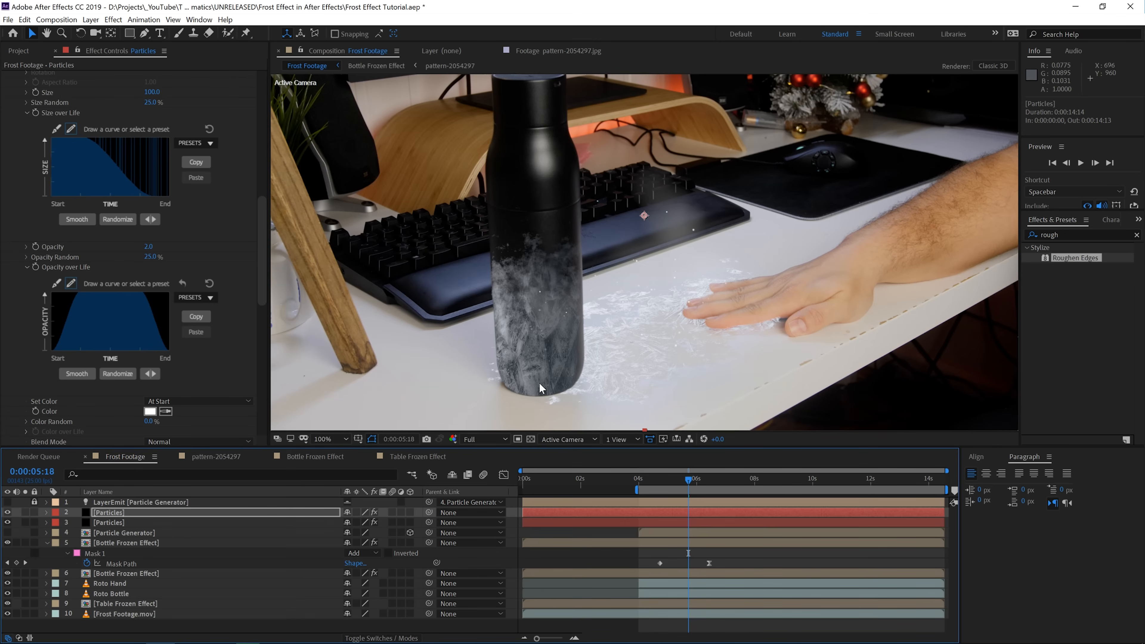
pyautogui.moveTo(260, 292); pyautogui.dragTo(261, 168)
pyautogui.click(154, 172)
pyautogui.write('1000')
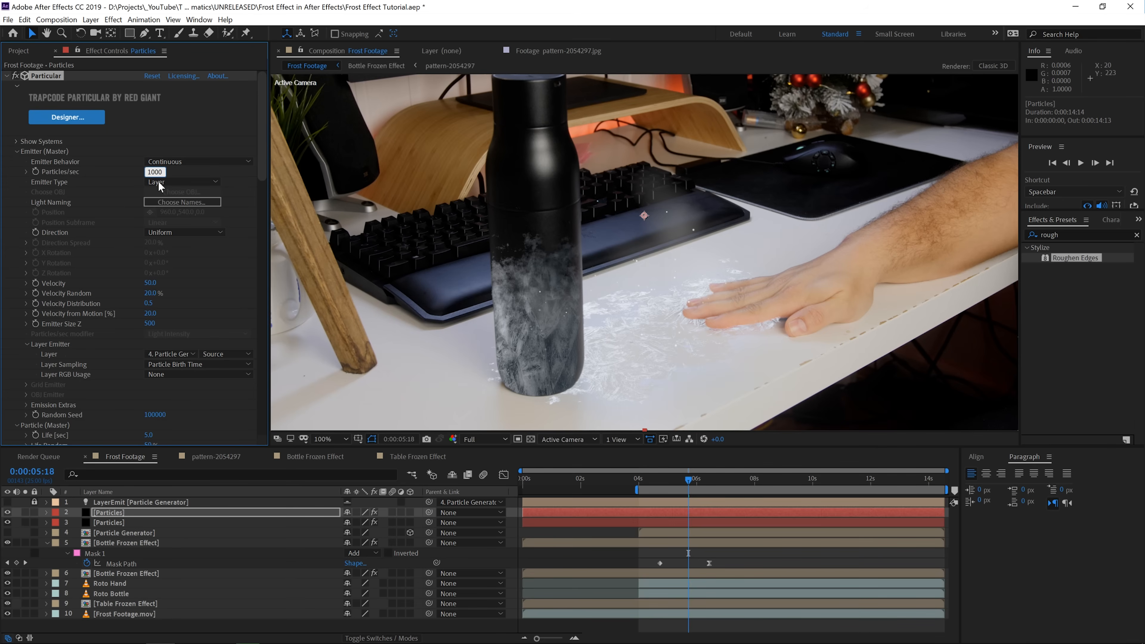
pyautogui.press('Return')
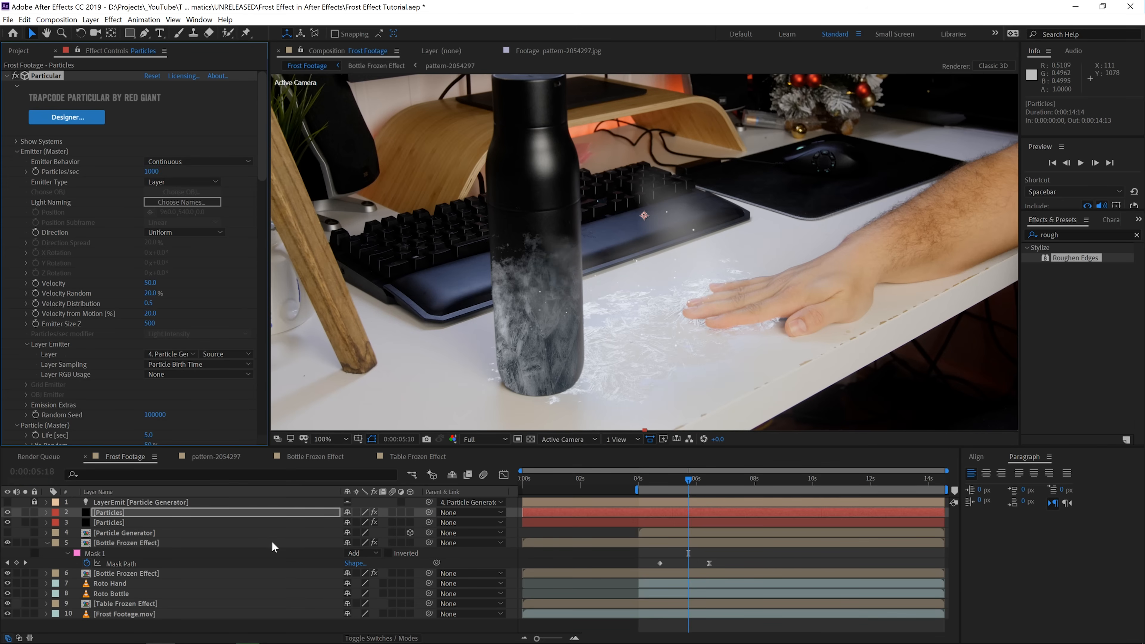
# Step: Try 50% layer opacity on the cloudlet Particles layer, and lower it to 35%
pyautogui.click(261, 513)
pyautogui.press('t')
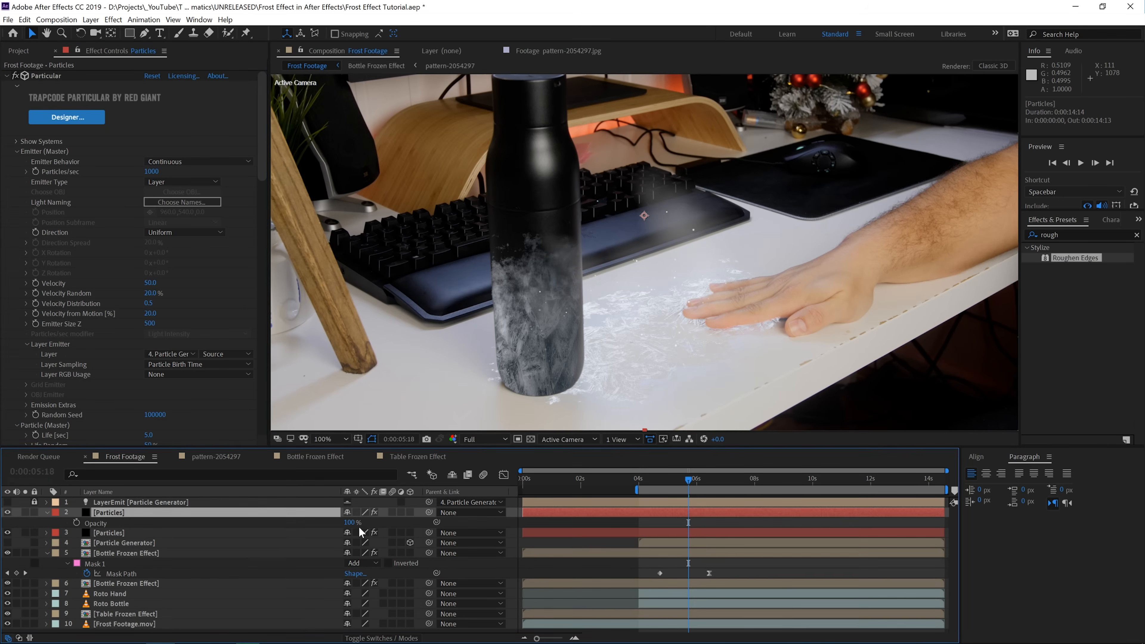
pyautogui.click(355, 522)
pyautogui.write('50')
pyautogui.press('Return')
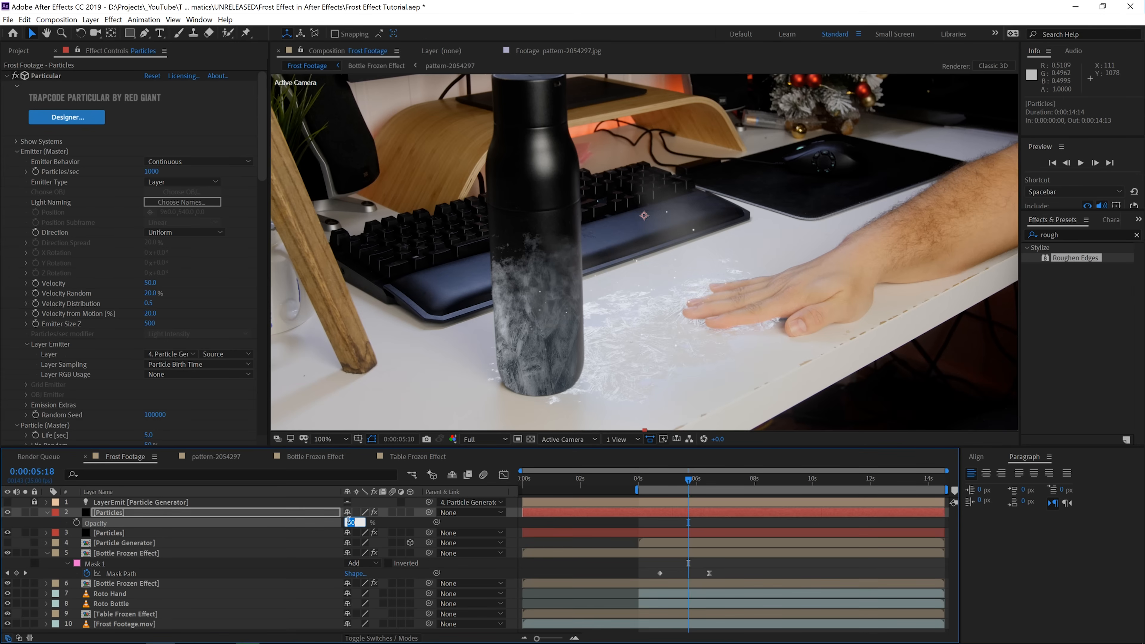
pyautogui.moveTo(349, 522); pyautogui.dragTo(348, 524)
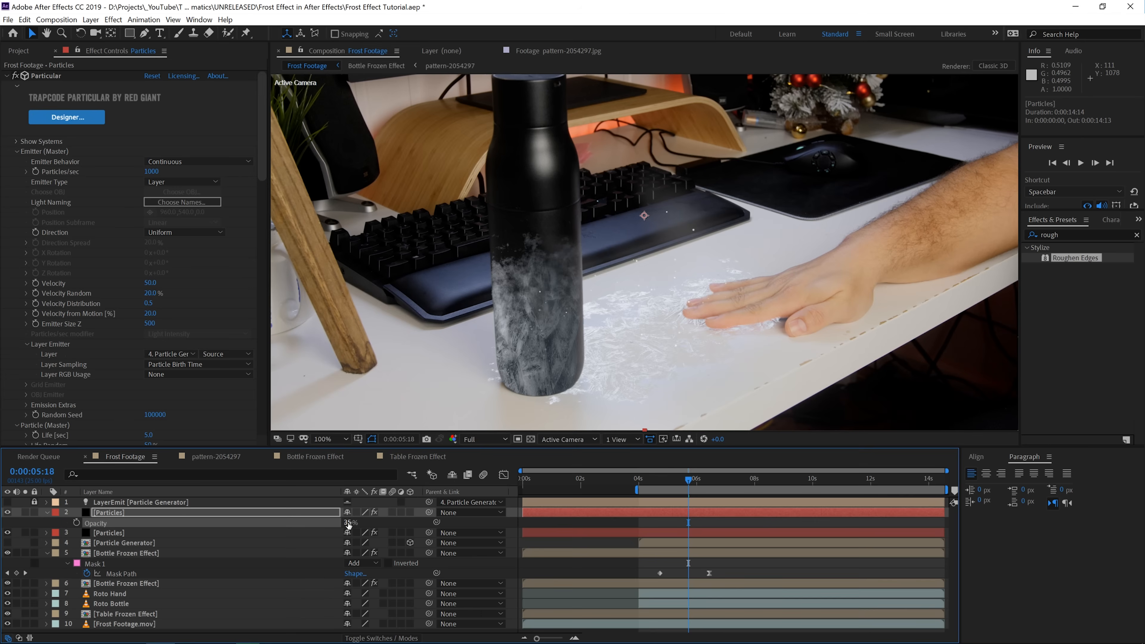
# Step: Set Particles/sec to 1500 on the lower Particles layer with the small ice particles
pyautogui.click(115, 533)
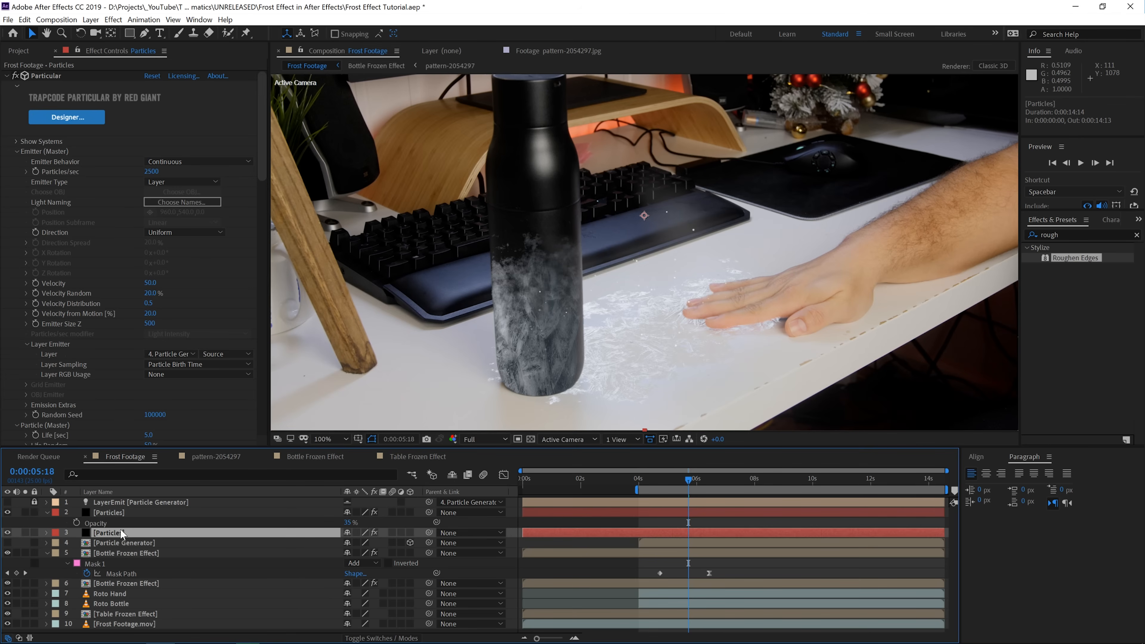
pyautogui.click(151, 172)
pyautogui.write('150')
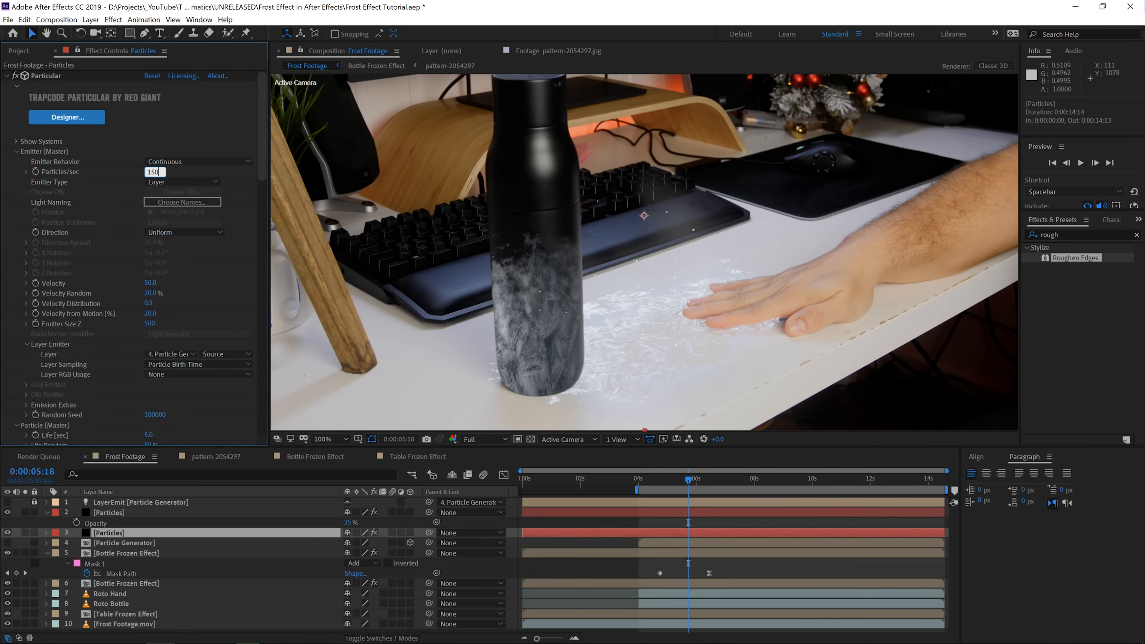
pyautogui.press('Return')
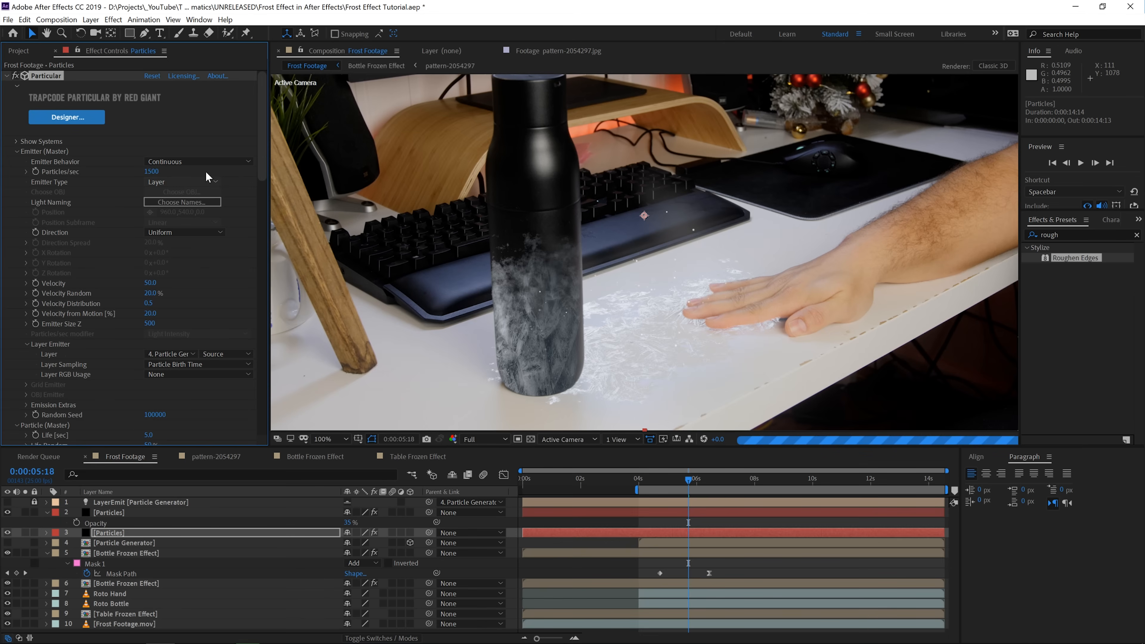
# Step: Turn on Particular's rendering motion blur for the small ice particles on the lower Particles layer
pyautogui.moveTo(260, 149); pyautogui.dragTo(228, 421)
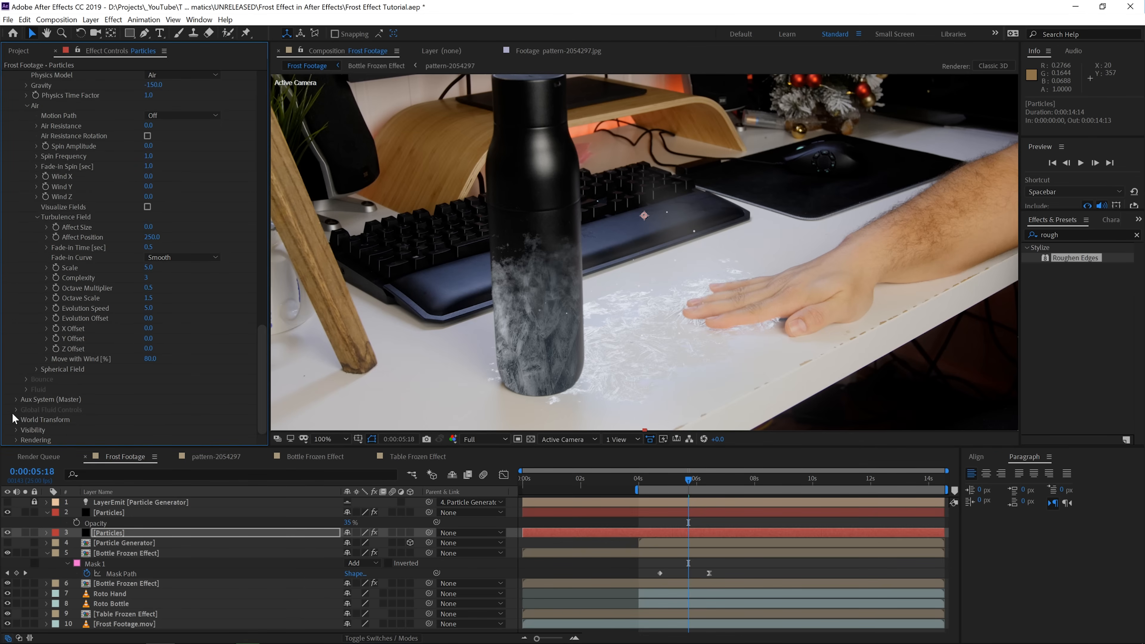
pyautogui.click(15, 441)
pyautogui.click(25, 438)
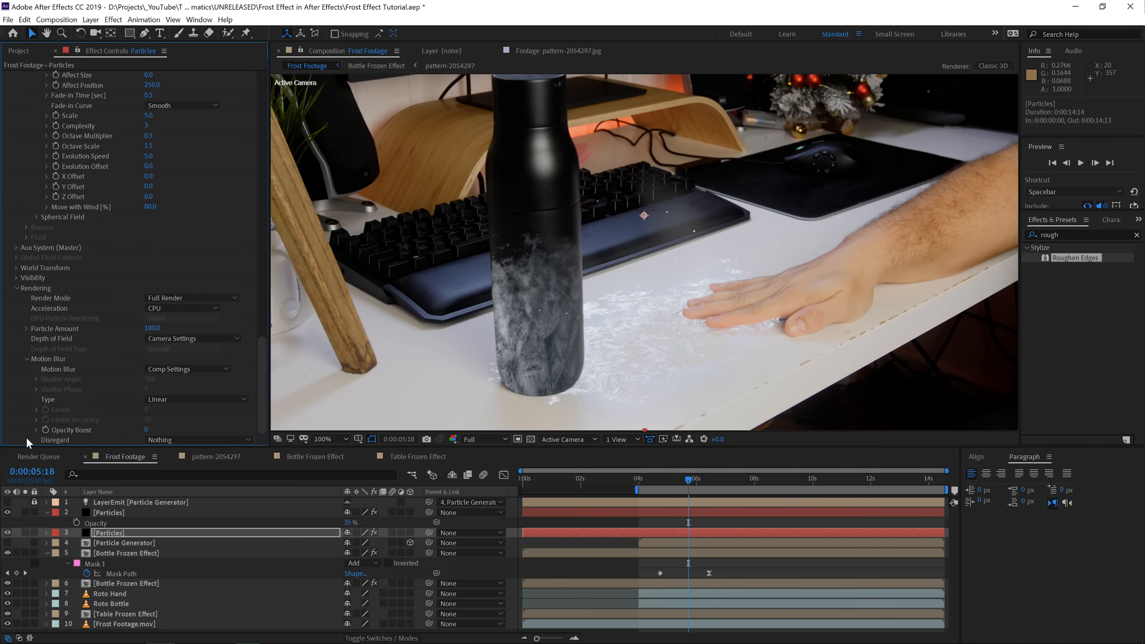
pyautogui.click(166, 369)
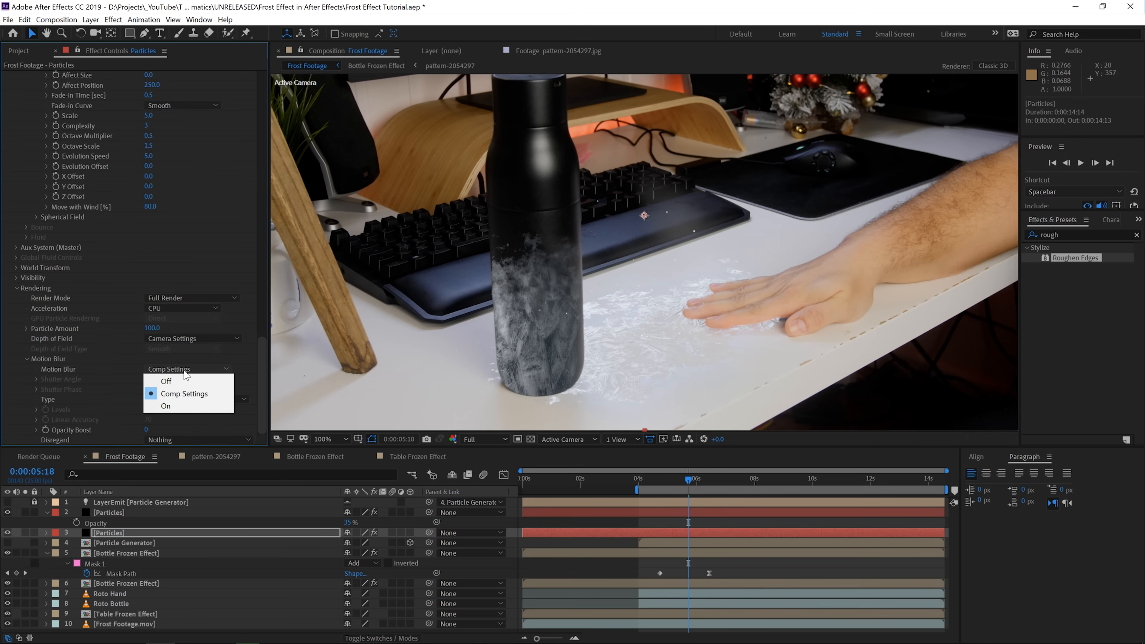
pyautogui.click(171, 405)
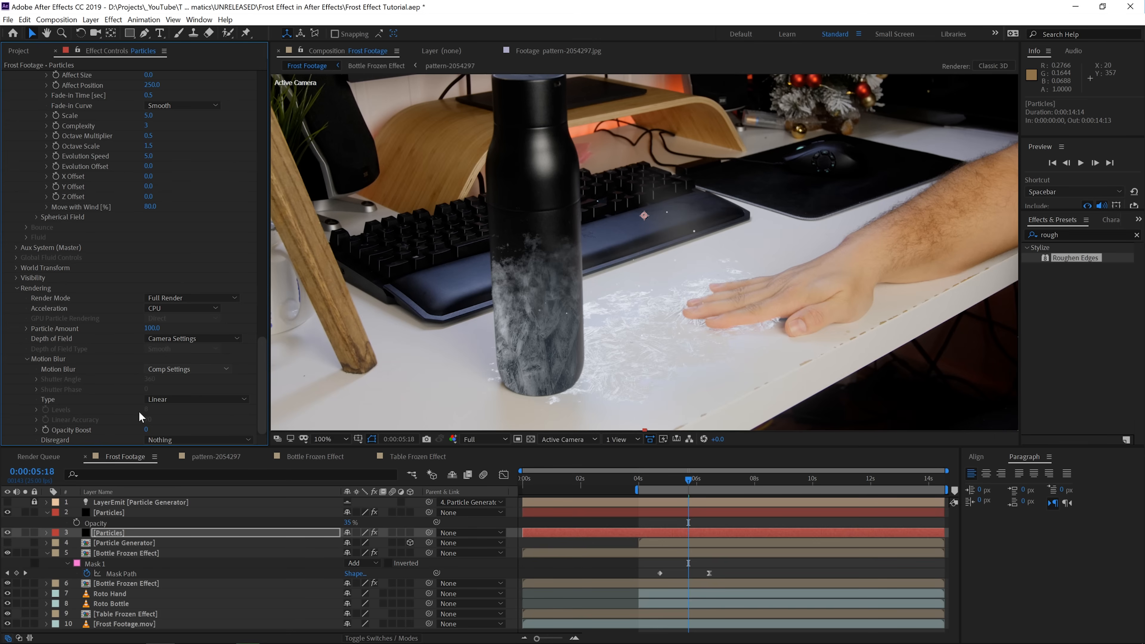
# Step: Try a motion blur Shutter Angle of 640 for the ice particles, and reduce it to 360
pyautogui.click(150, 379)
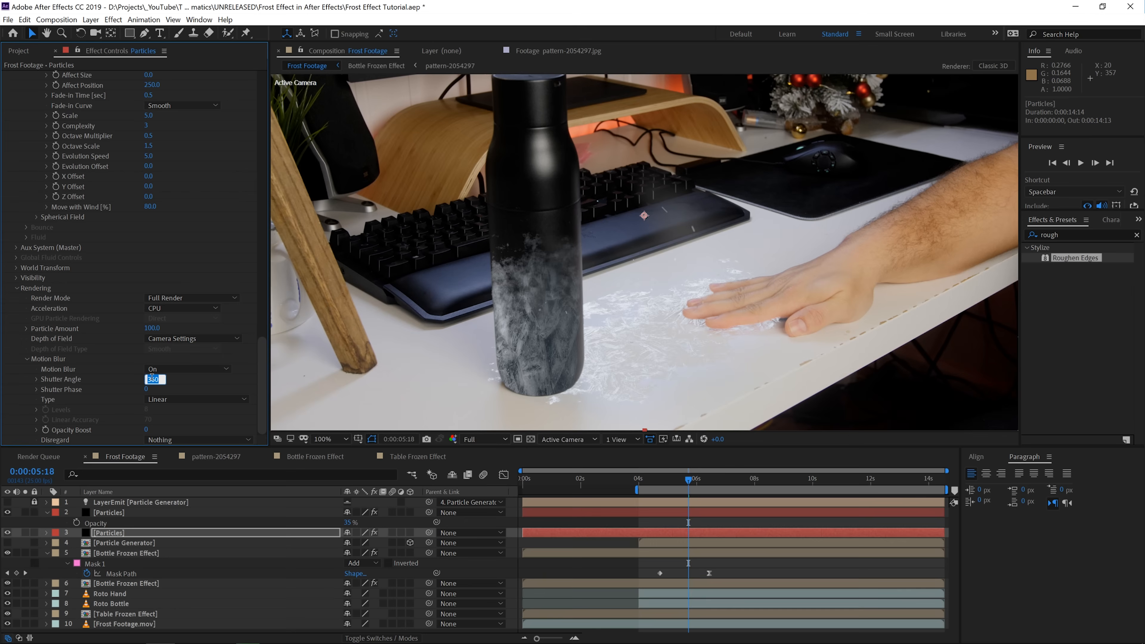
pyautogui.write('640')
pyautogui.press('Return')
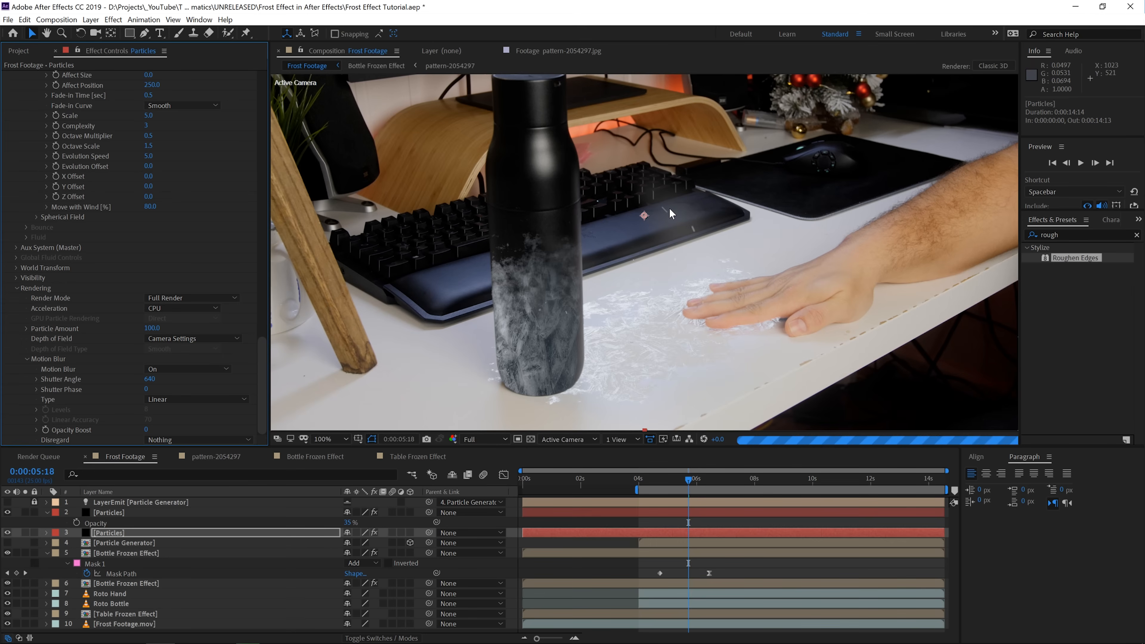
pyautogui.click(147, 380)
pyautogui.write('3')
pyautogui.press('Return')
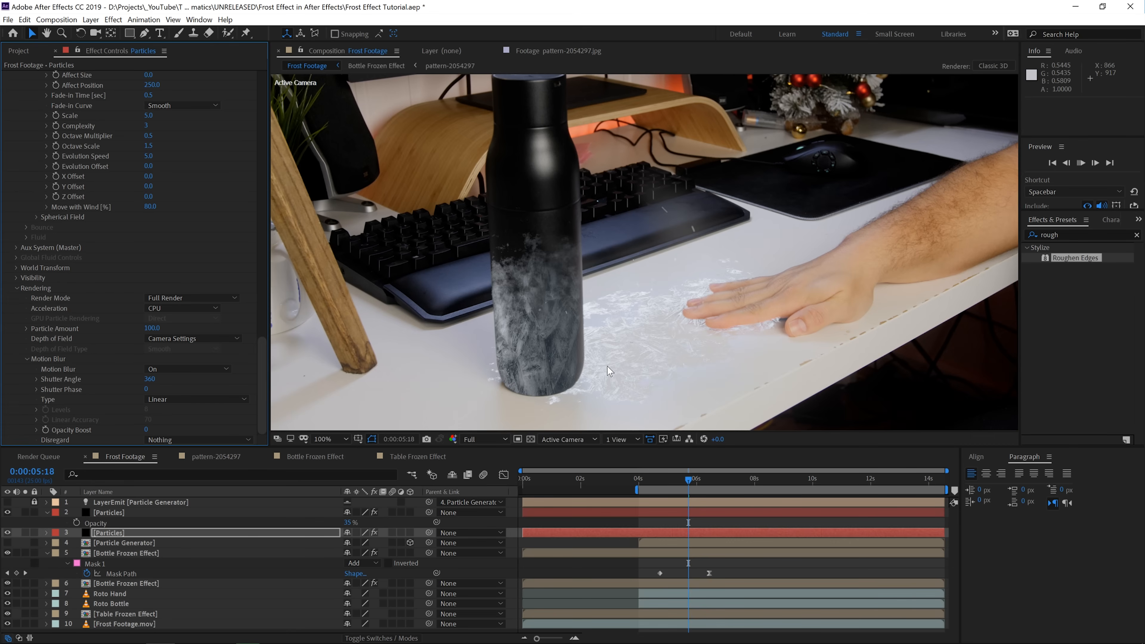
# Step: Preview the animation, go to 0:00:06:10 and set the ice particles' Turbulence Field Affect Position to 0
pyautogui.press('space')
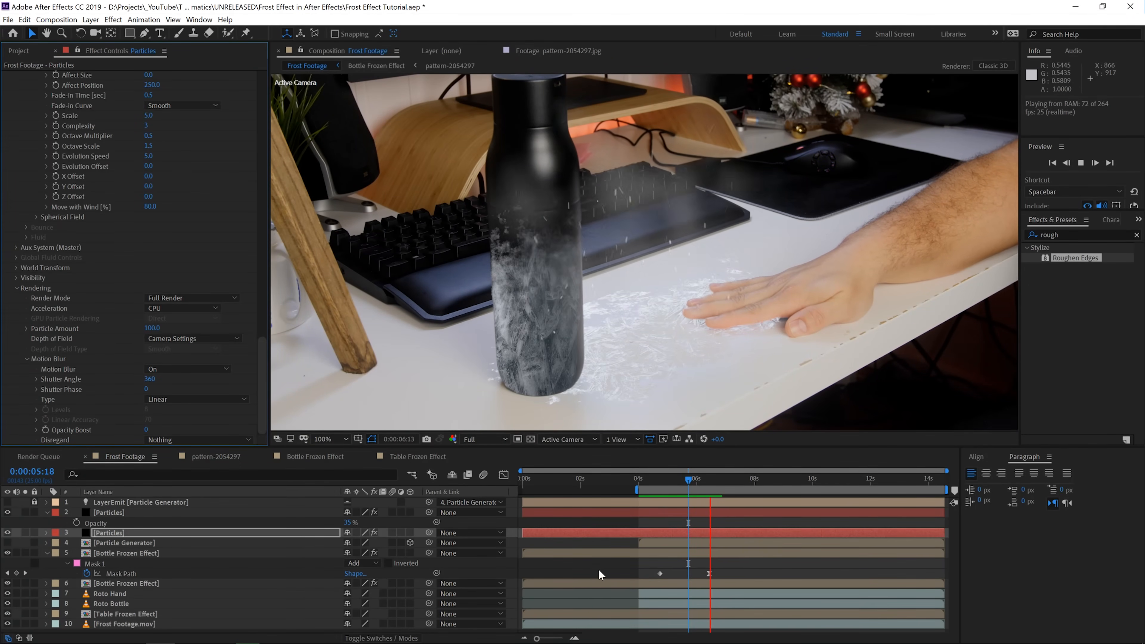
pyautogui.click(708, 481)
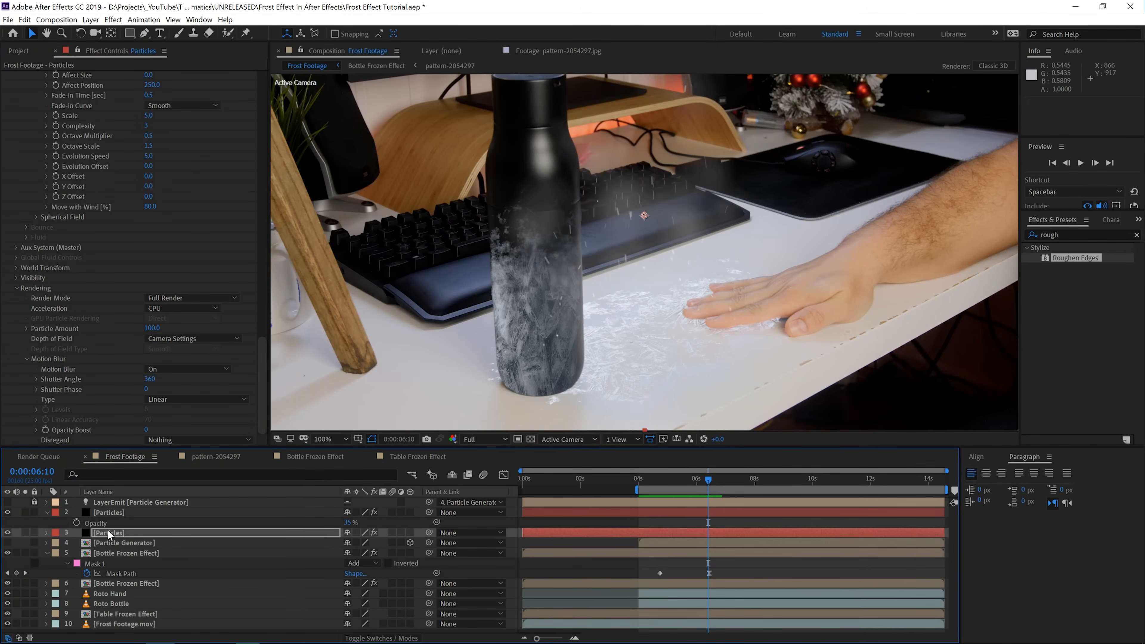
pyautogui.moveTo(258, 362); pyautogui.dragTo(258, 301)
pyautogui.scroll(-3, 117, 388)
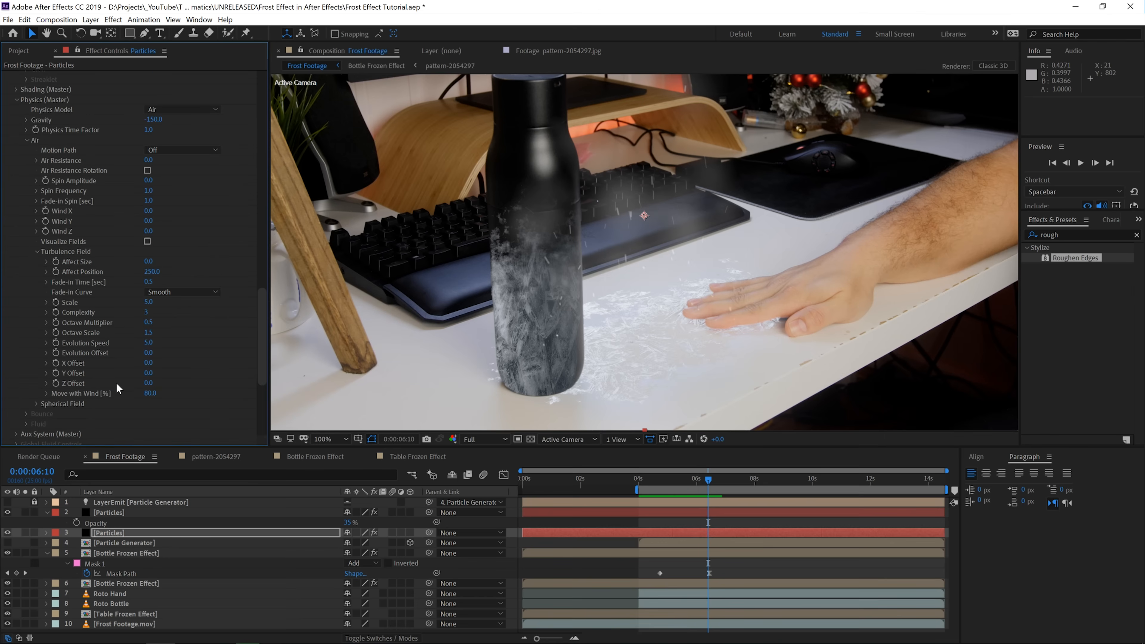
pyautogui.click(148, 342)
pyautogui.write('0')
# Step: Set the Turbulence Field's Affect Position to 0 on the cloudlet Particles layer
pyautogui.click(121, 512)
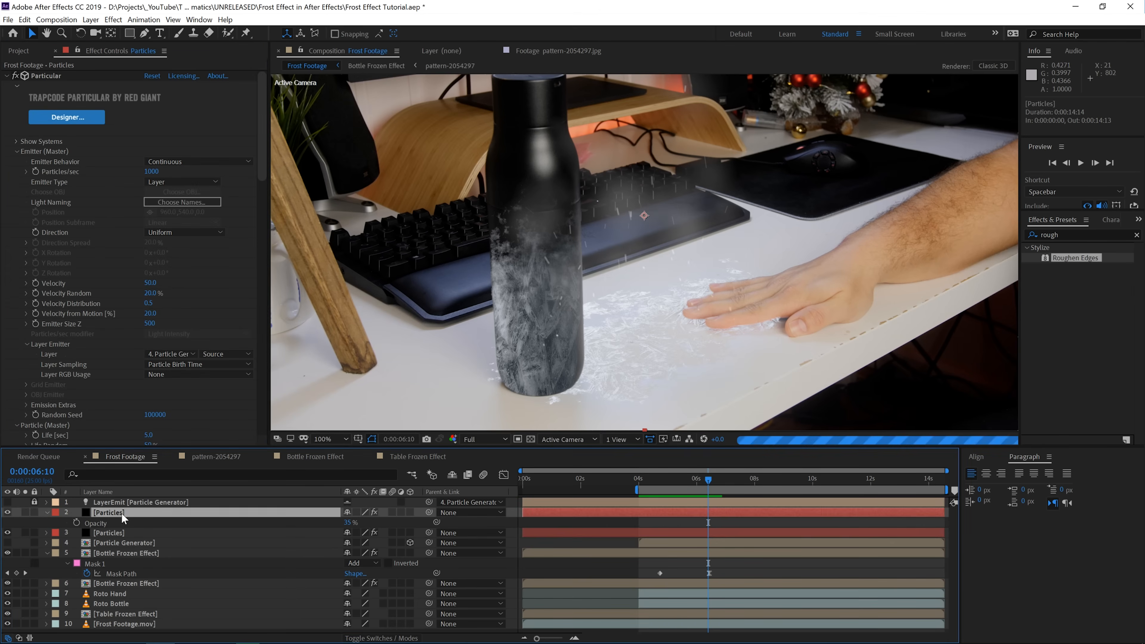
pyautogui.moveTo(261, 144); pyautogui.dragTo(249, 402)
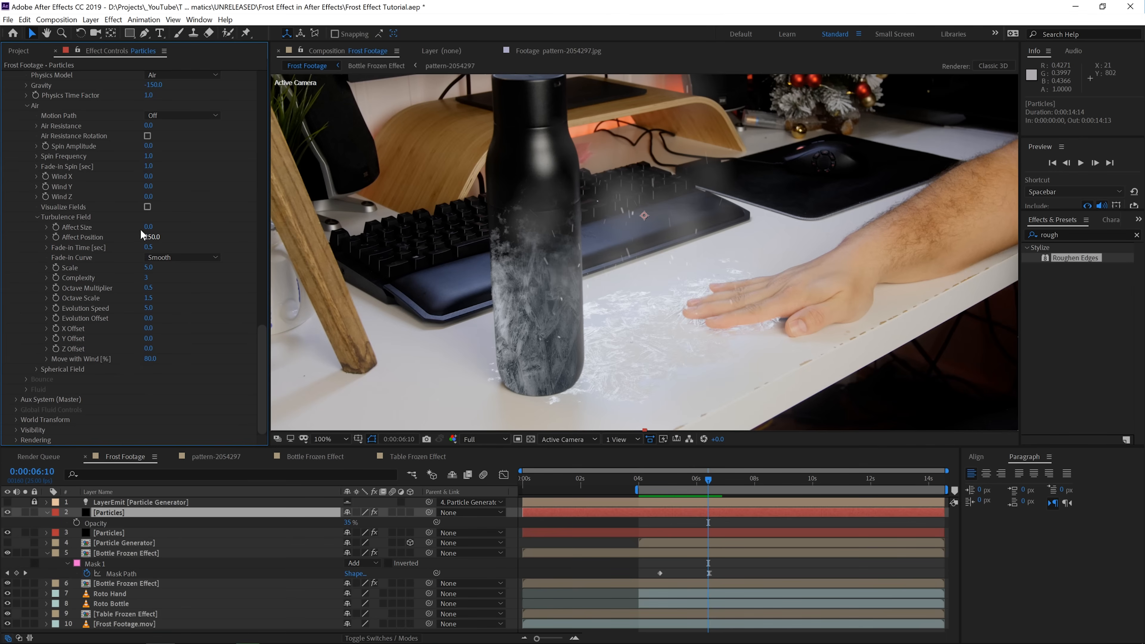
pyautogui.click(151, 236)
pyautogui.write('0')
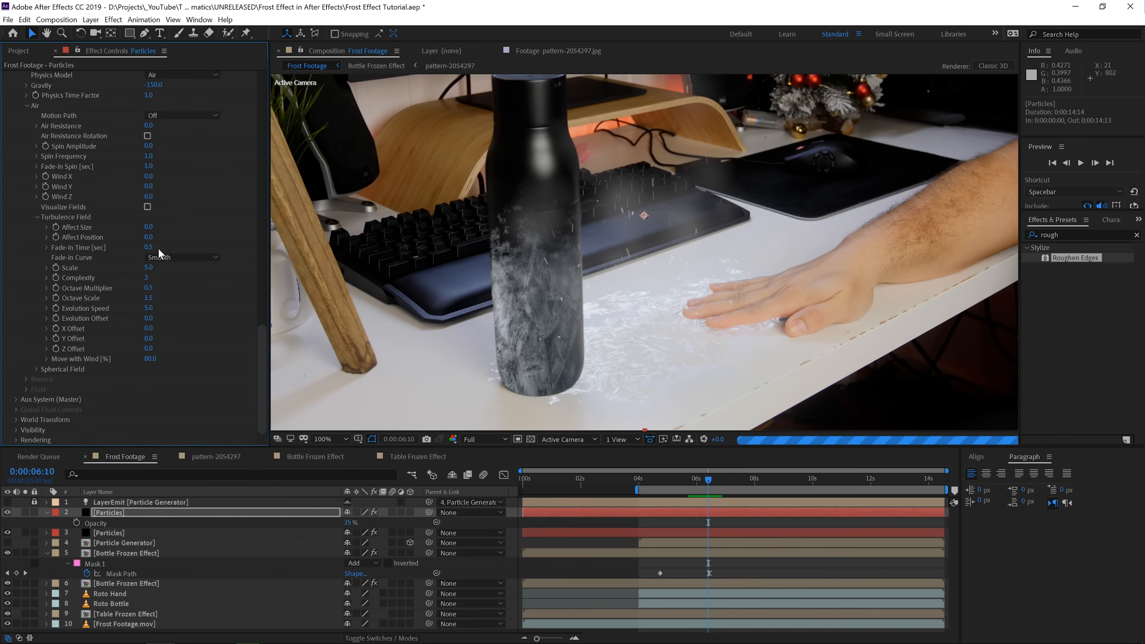
# Step: Set the cloudlet particles' Size to 125 and Life to 3 seconds
pyautogui.moveTo(260, 329); pyautogui.dragTo(179, 112)
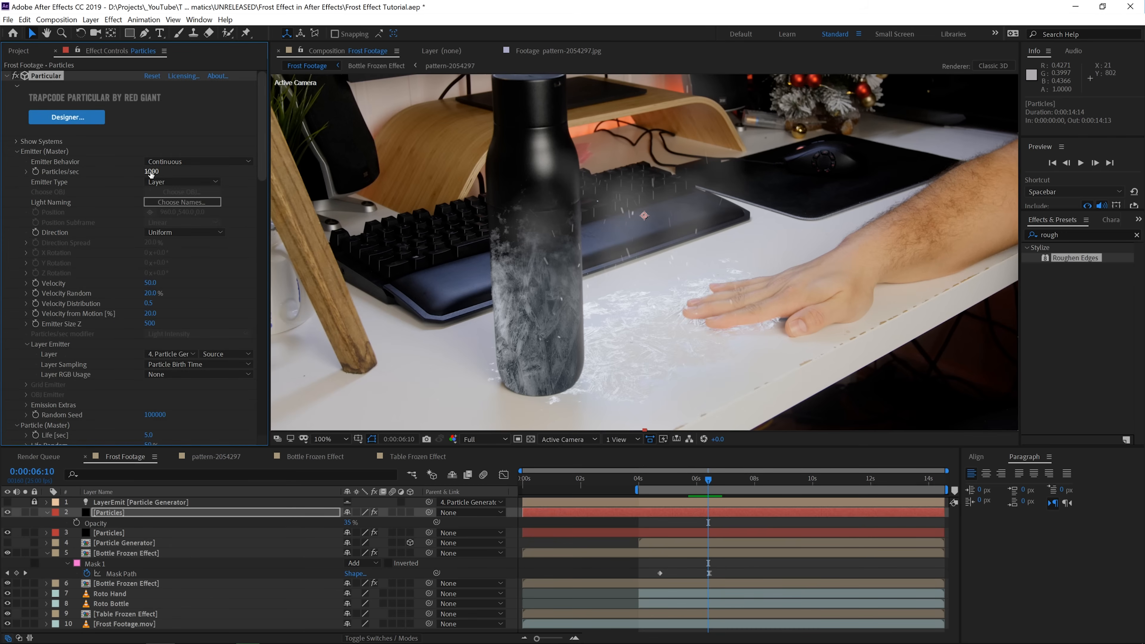
pyautogui.scroll(-3, 113, 330)
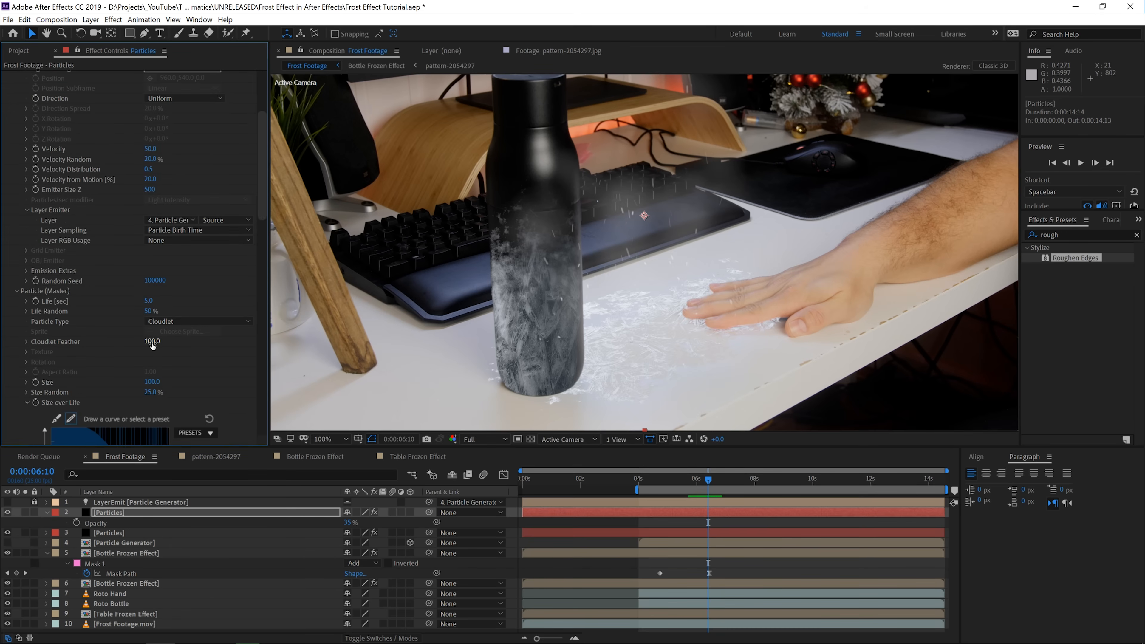
pyautogui.click(155, 383)
pyautogui.write('125')
pyautogui.press('Return')
pyautogui.click(149, 301)
pyautogui.write('3')
pyautogui.press('Return')
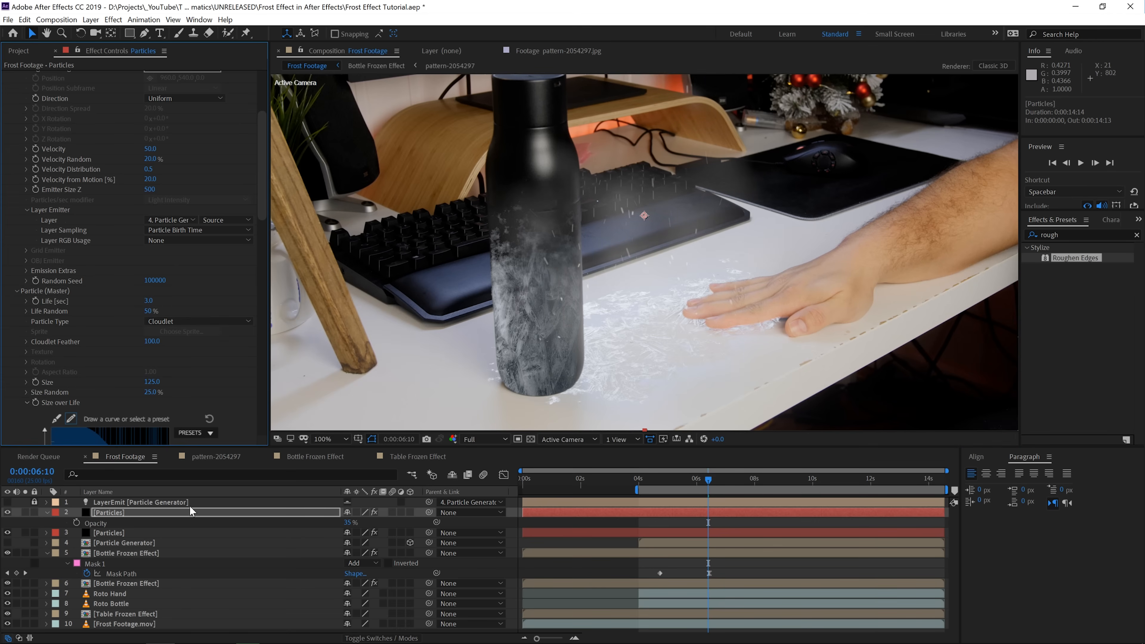
# Step: Reduce Particles/sec to 750 on the lower Particles layer with the ice particles
pyautogui.click(136, 532)
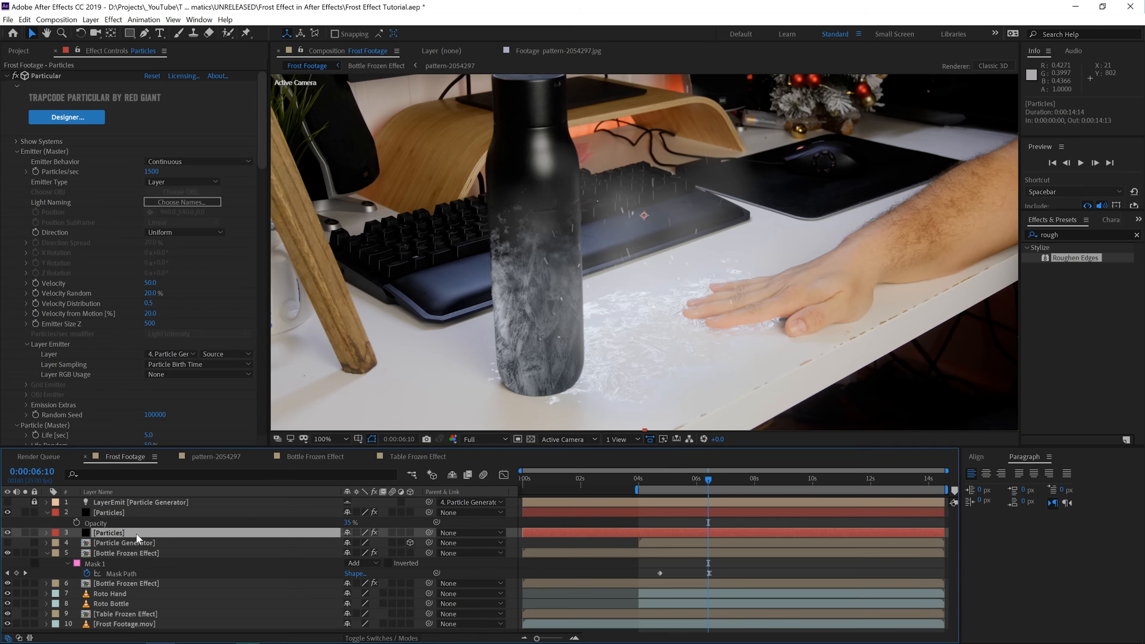
pyautogui.click(151, 171)
pyautogui.write('750')
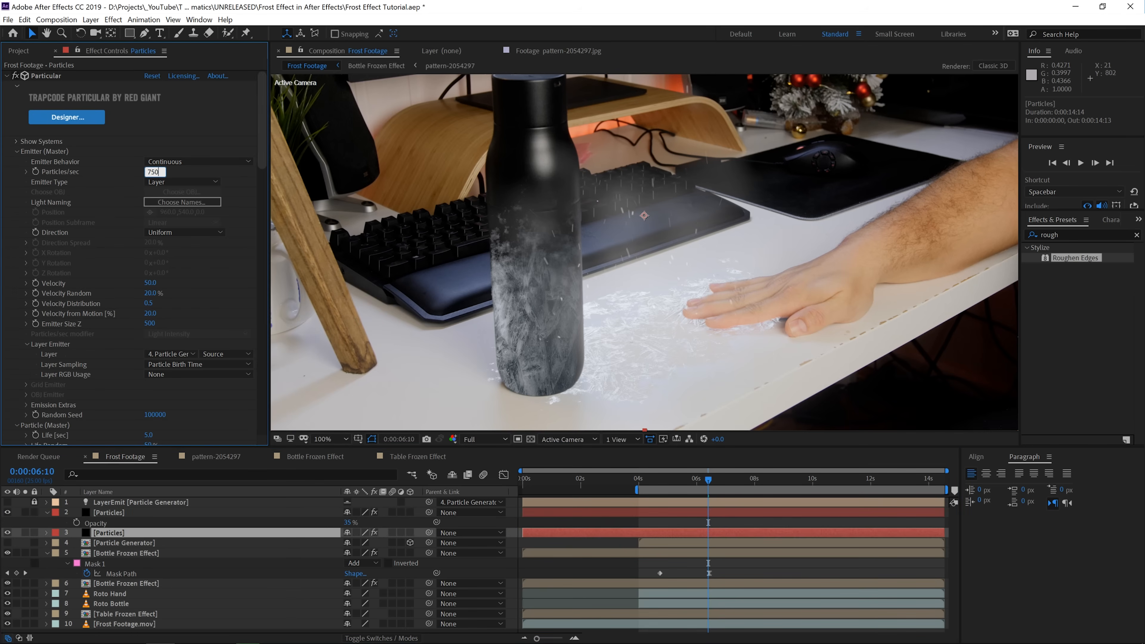
pyautogui.press('Return')
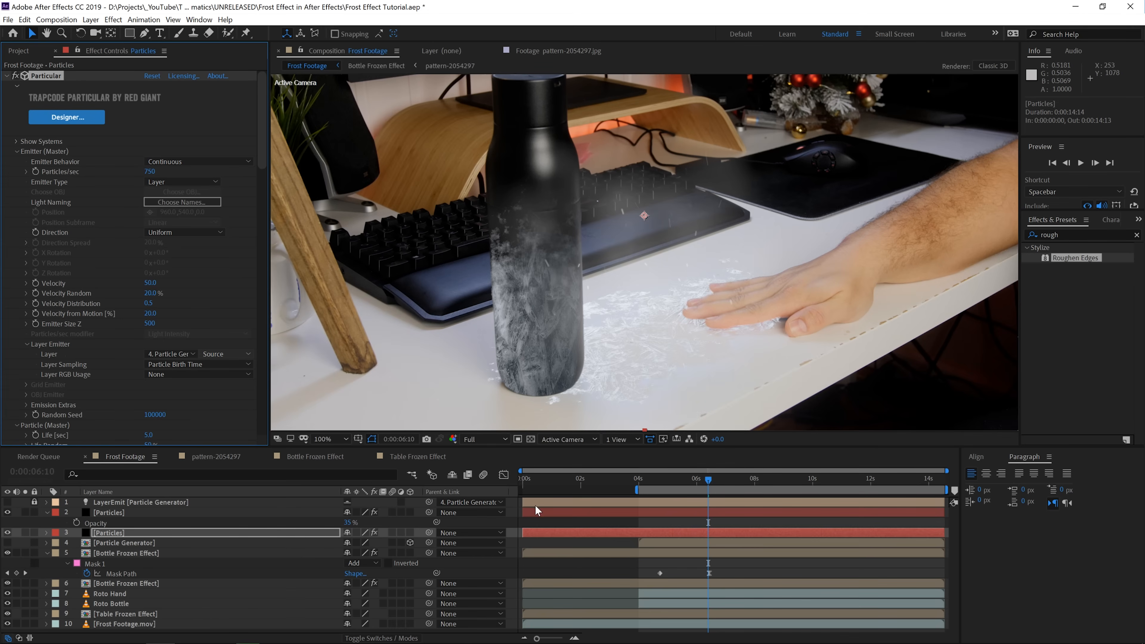
# Step: Collapse the expanded layer properties and create a new adjustment layer above all other layers
pyautogui.click(46, 512)
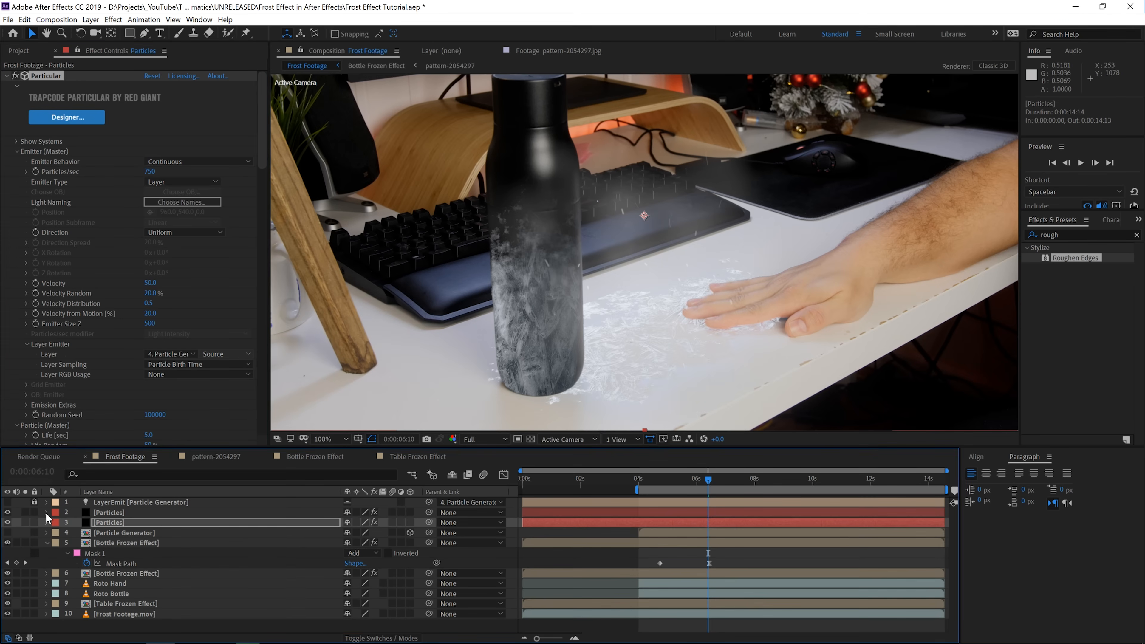
pyautogui.click(47, 542)
pyautogui.rightClick(123, 621)
pyautogui.moveTo(175, 499)
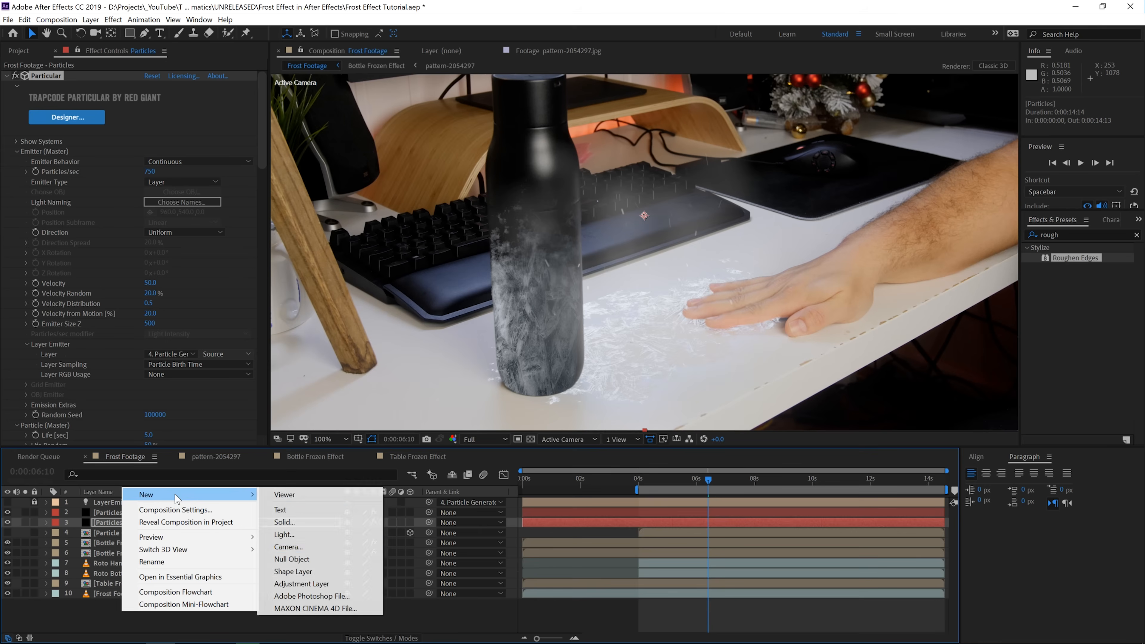
pyautogui.click(301, 583)
pyautogui.moveTo(150, 496); pyautogui.dragTo(151, 499)
# Step: Apply the Lumetri Color effect to the adjustment layer
pyautogui.click(113, 19)
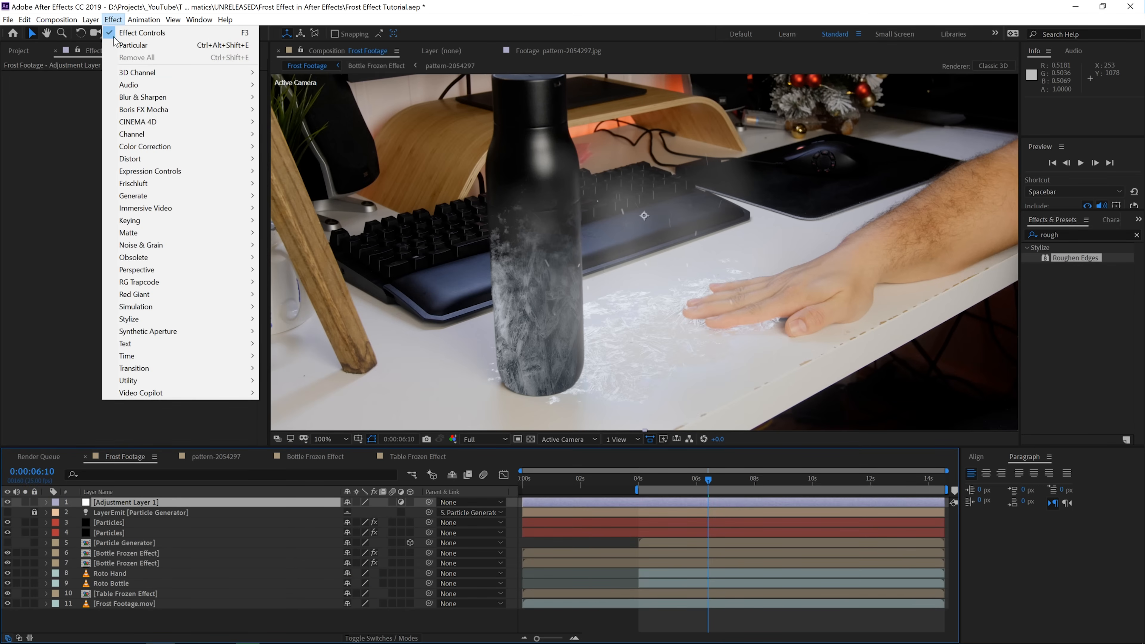
pyautogui.moveTo(162, 147)
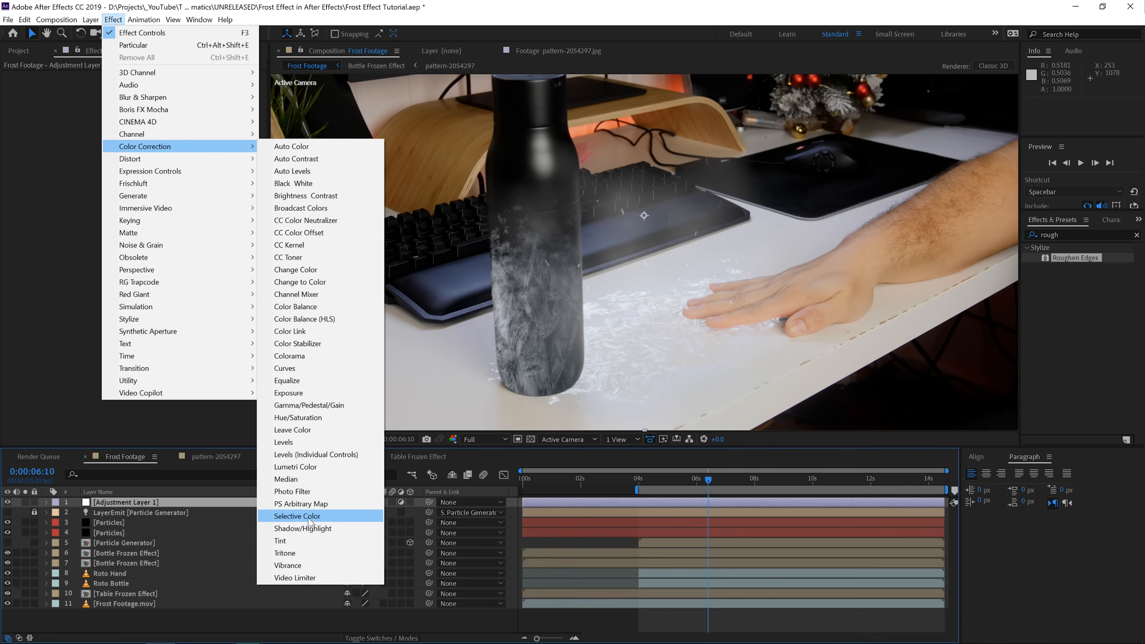
pyautogui.click(291, 467)
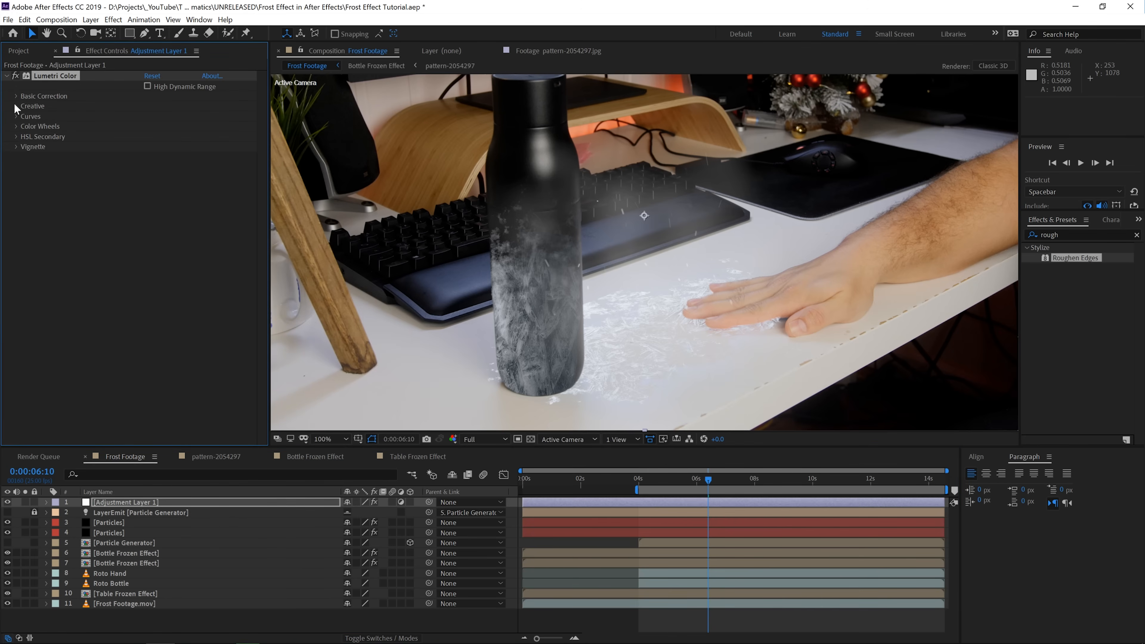
# Step: Load Outerspace.3dl as Lumetri's creative Look and lower the look's Intensity to 58
pyautogui.click(15, 106)
pyautogui.click(198, 126)
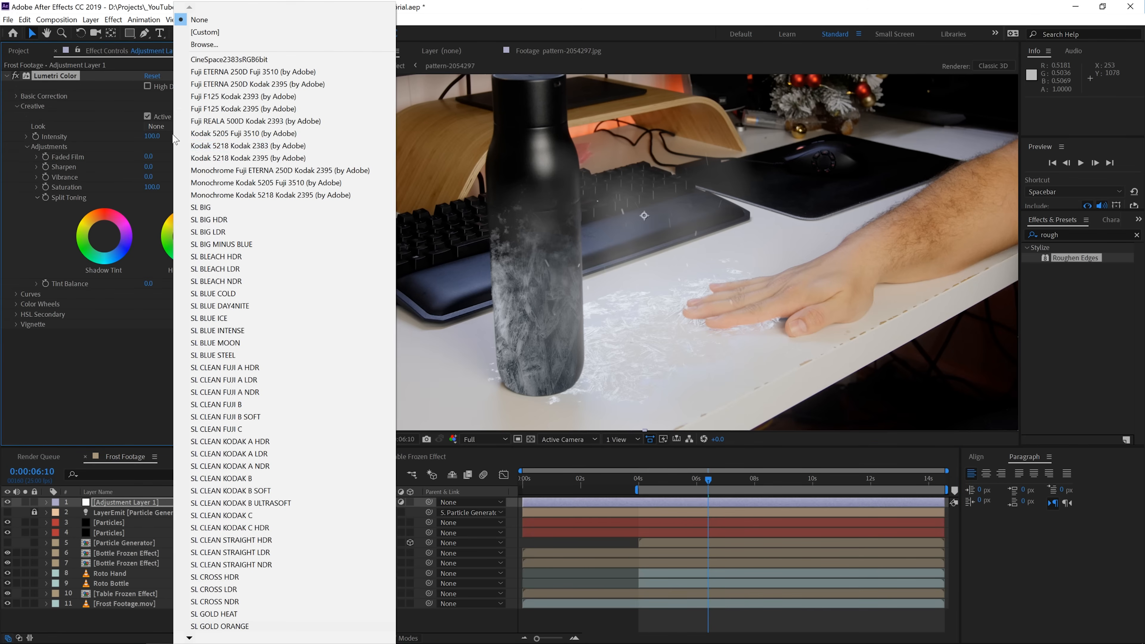
pyautogui.click(212, 45)
pyautogui.doubleClick(324, 186)
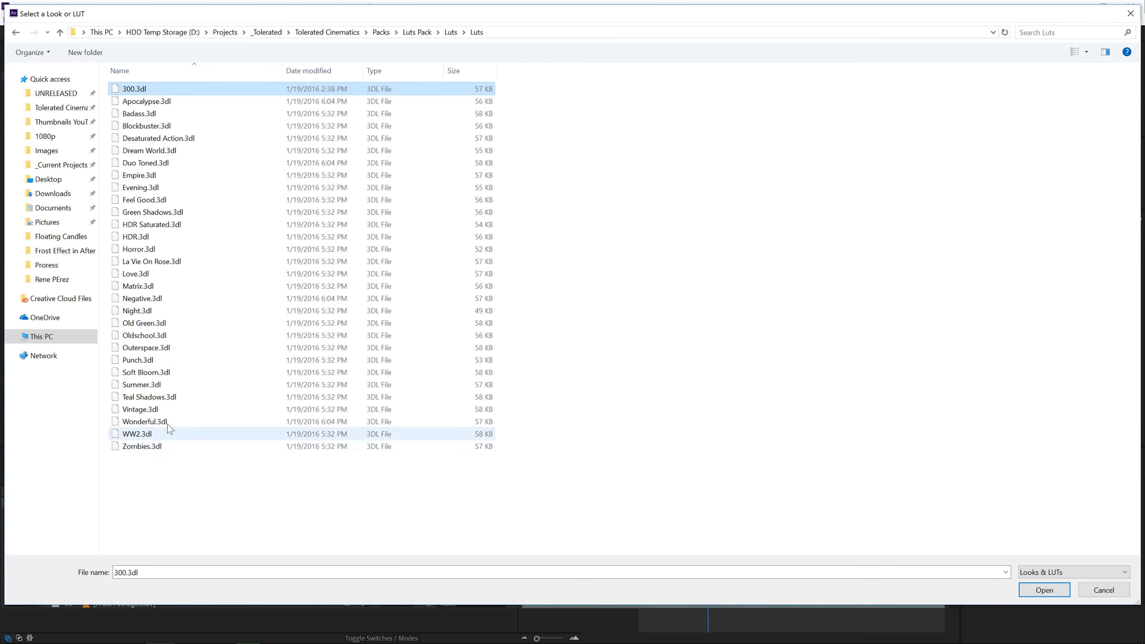
pyautogui.click(167, 354)
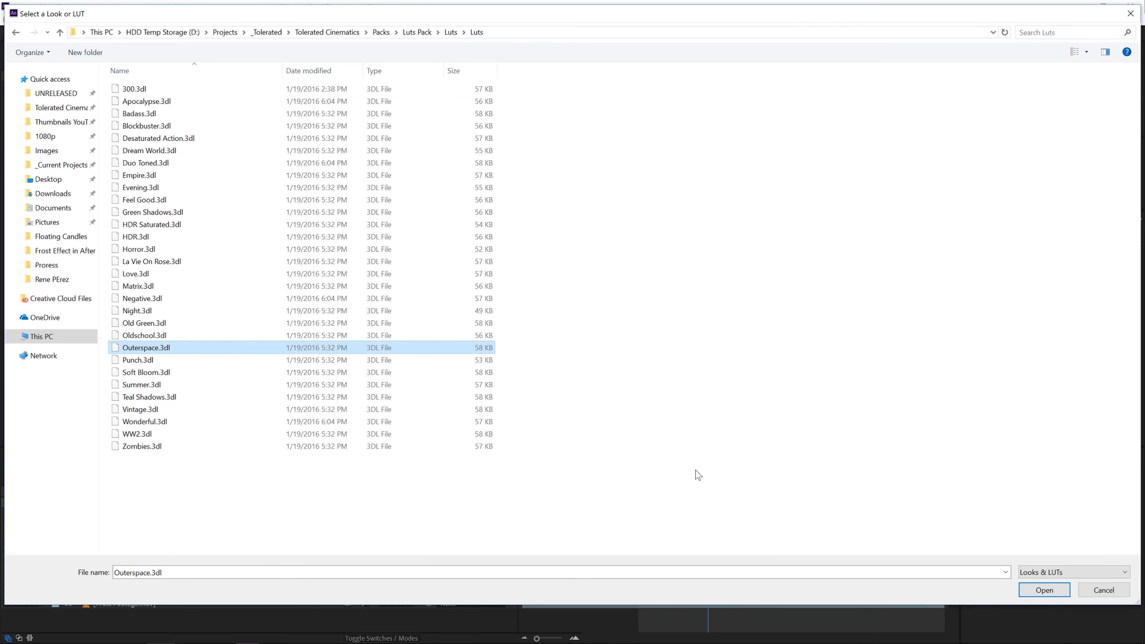
pyautogui.click(1045, 589)
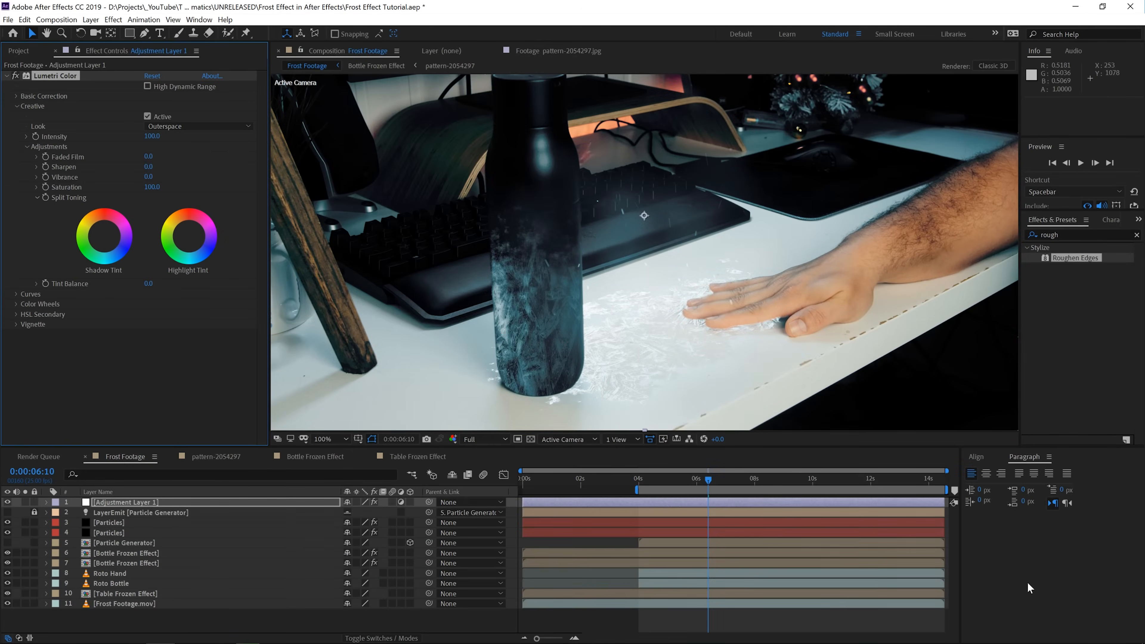
pyautogui.moveTo(136, 139); pyautogui.dragTo(137, 147)
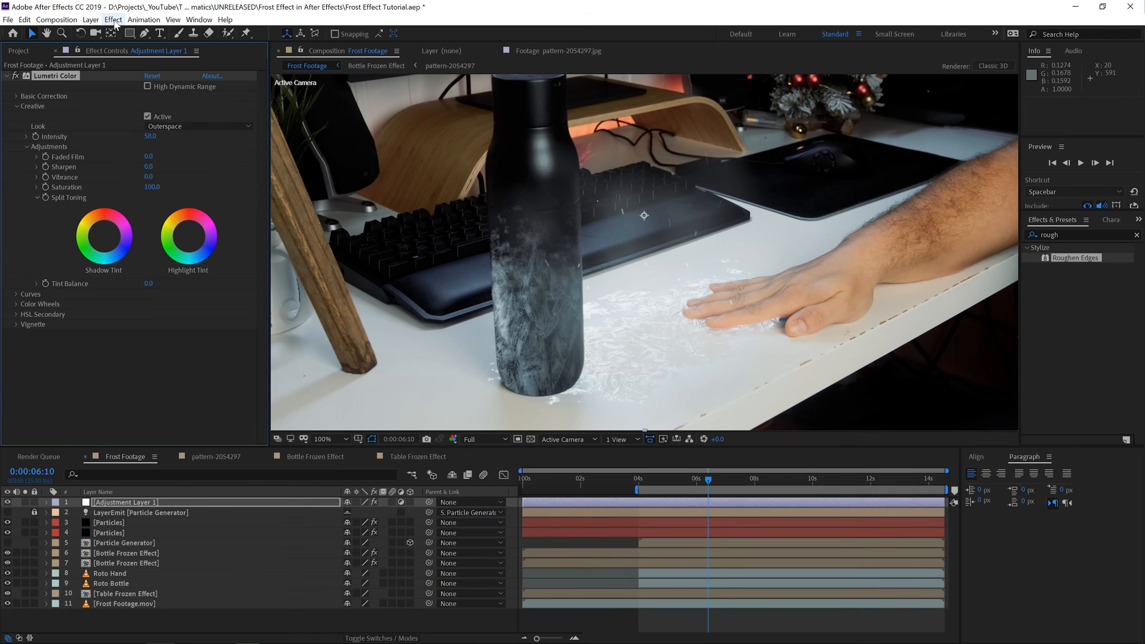
# Step: Apply the Perfect Glow V2.0.1 preset to the adjustment layer, setting Main Glow's Intensity to 0.0 and Threshold to about 72%
pyautogui.click(1078, 232)
pyautogui.write('perfe')
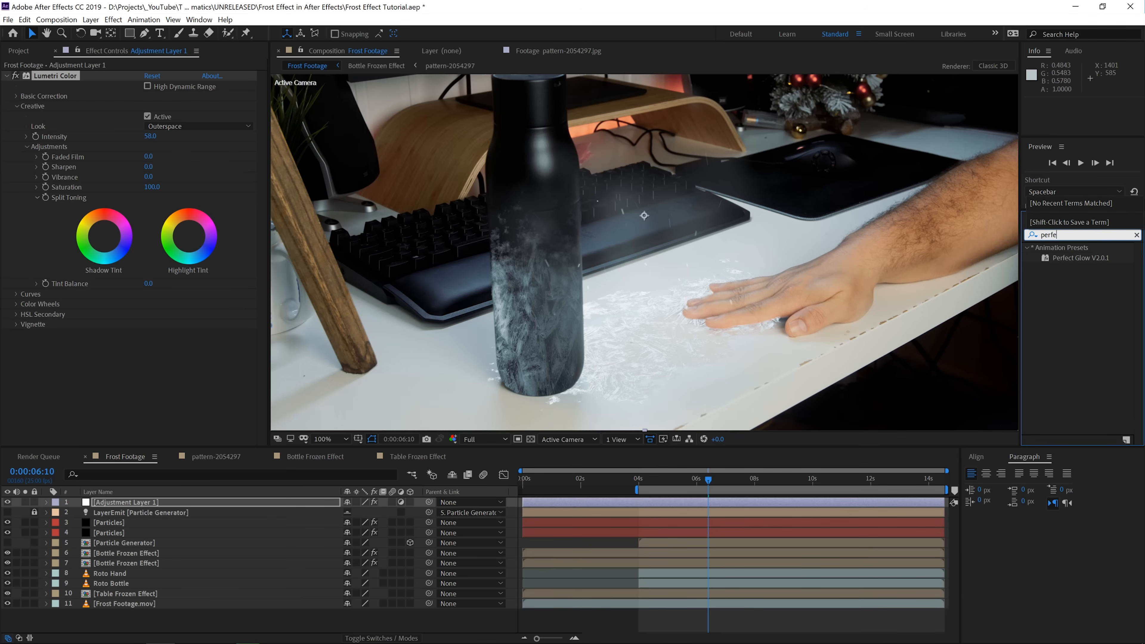
pyautogui.moveTo(1081, 258); pyautogui.dragTo(711, 503)
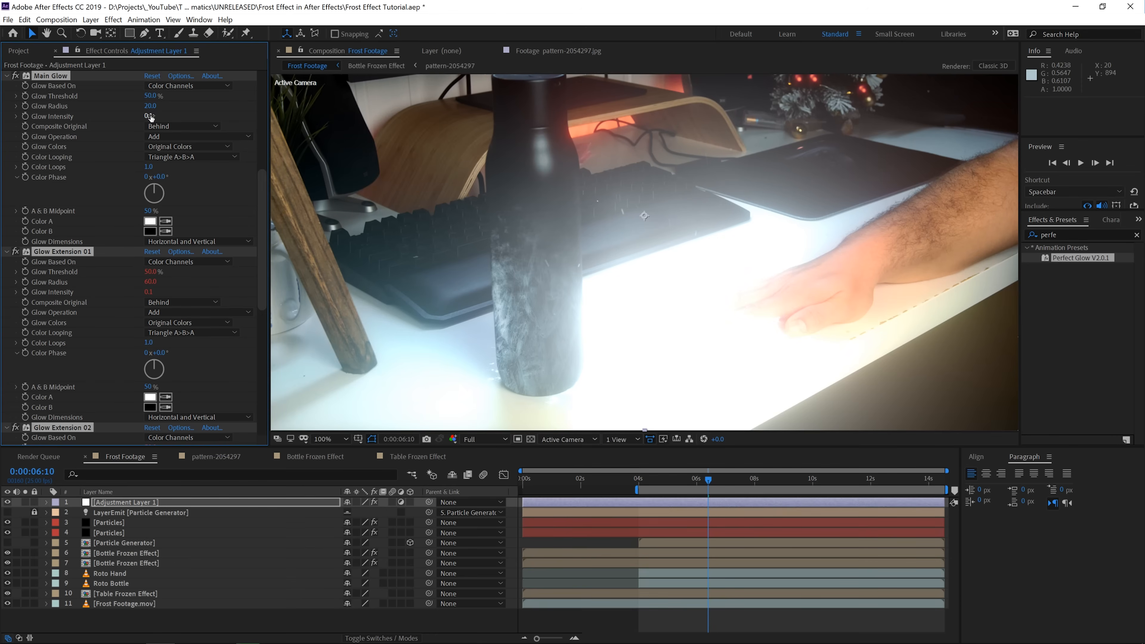
pyautogui.moveTo(143, 115); pyautogui.dragTo(192, 99)
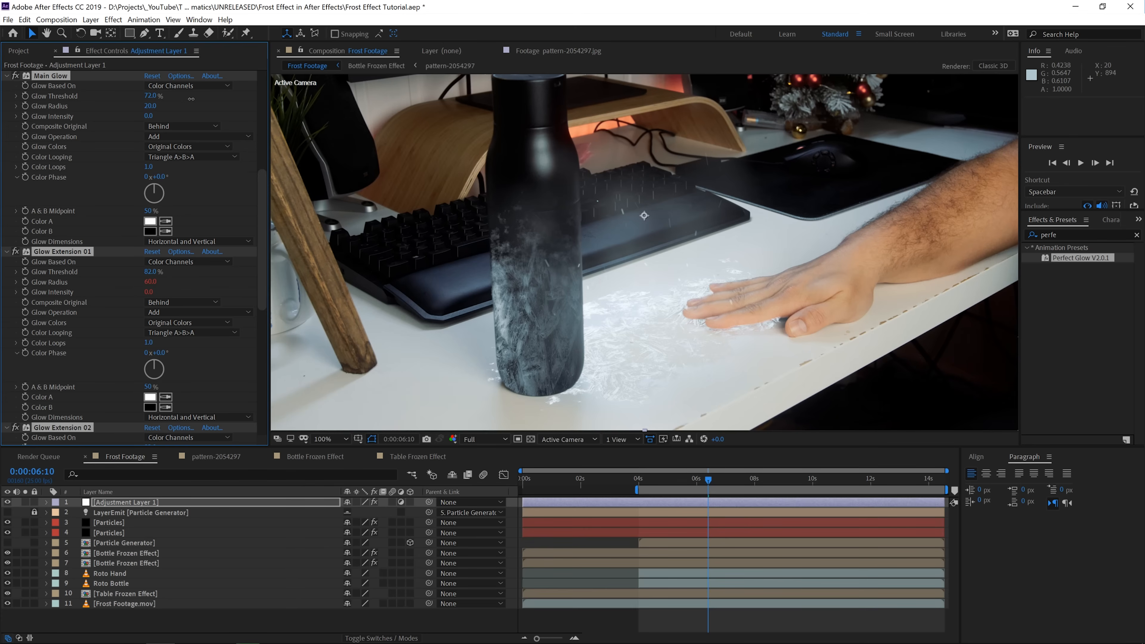